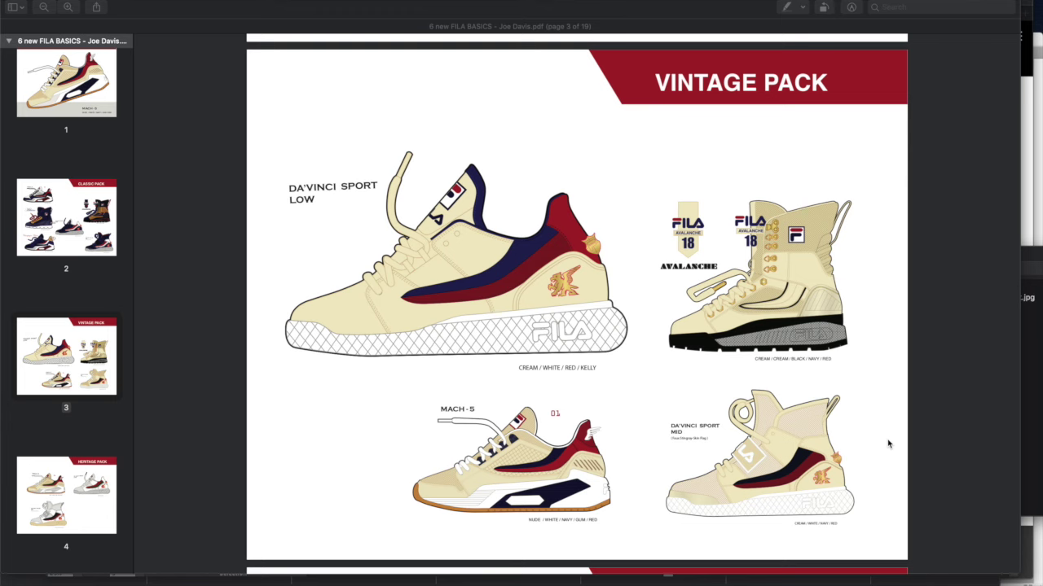
# Review the Vintage Pack, Heritage Pack and Running pages of the shoe presentation PDF, ending on the Heritage Pack page.
pyautogui.scroll(-10, 888, 443)
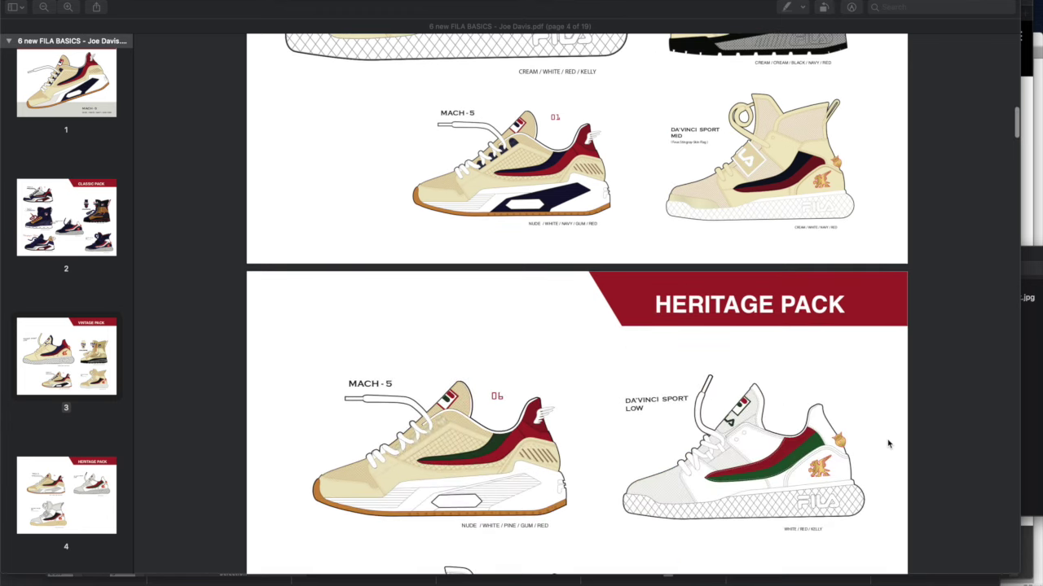
pyautogui.scroll(-1, 888, 443)
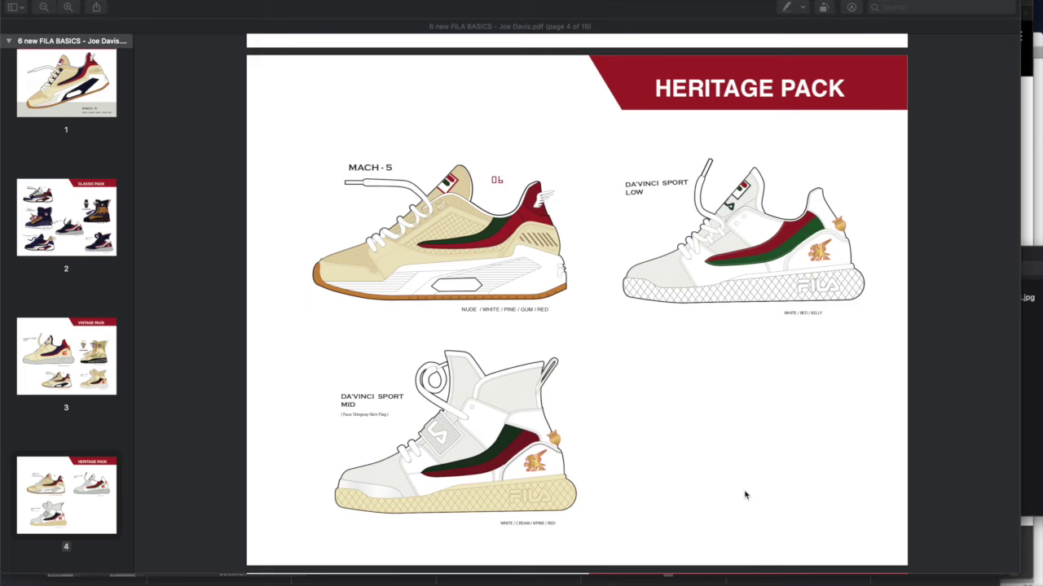
pyautogui.scroll(-10, 744, 495)
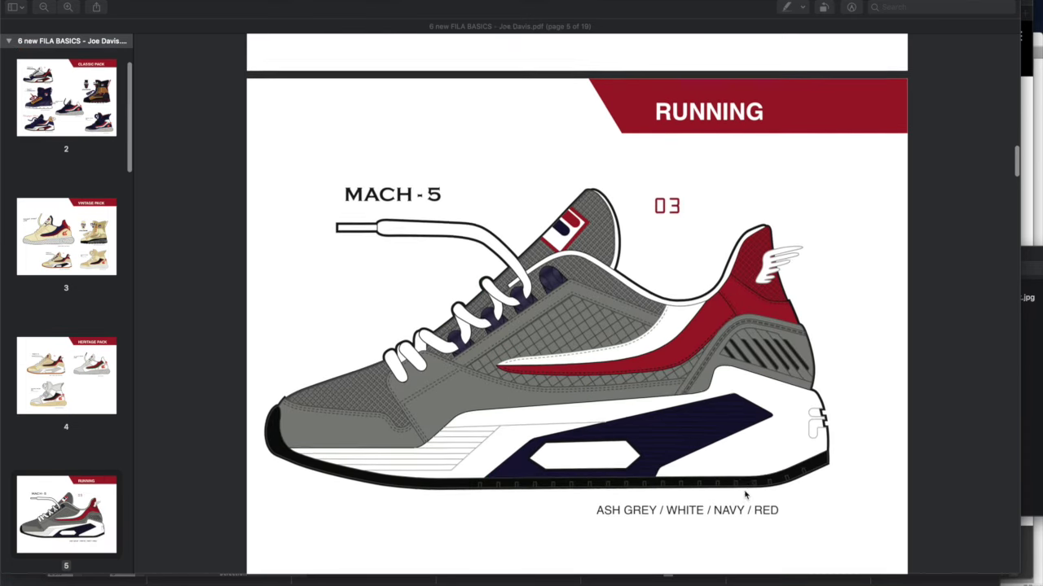
pyautogui.scroll(-2, 745, 494)
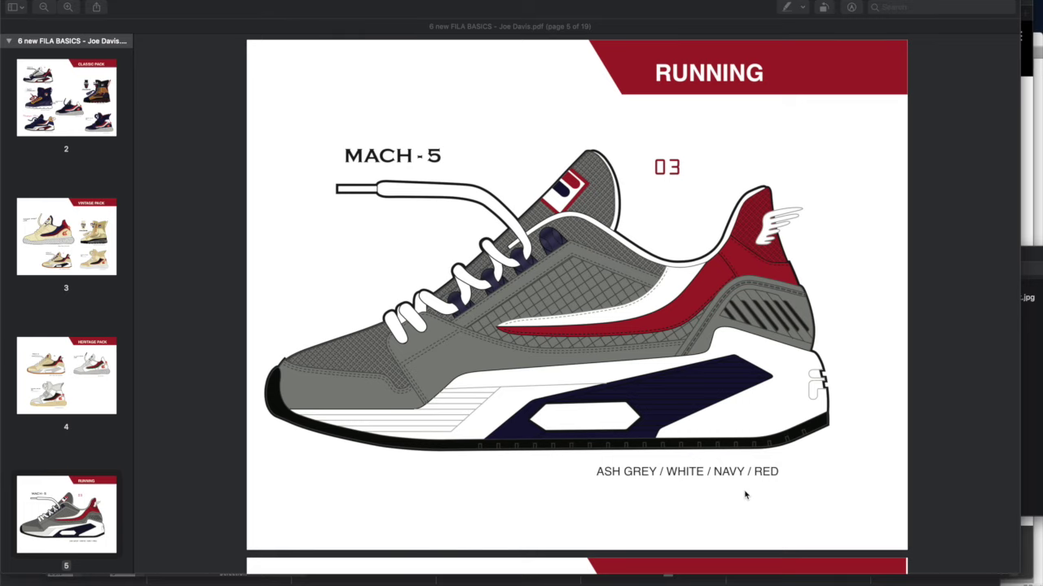
pyautogui.scroll(10, 421, 193)
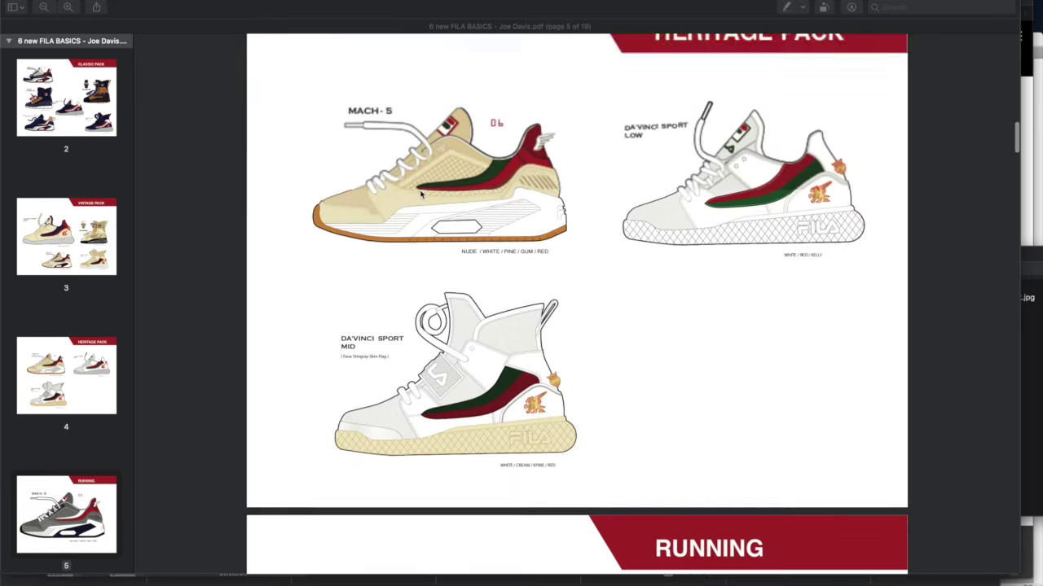
pyautogui.scroll(-3, 420, 193)
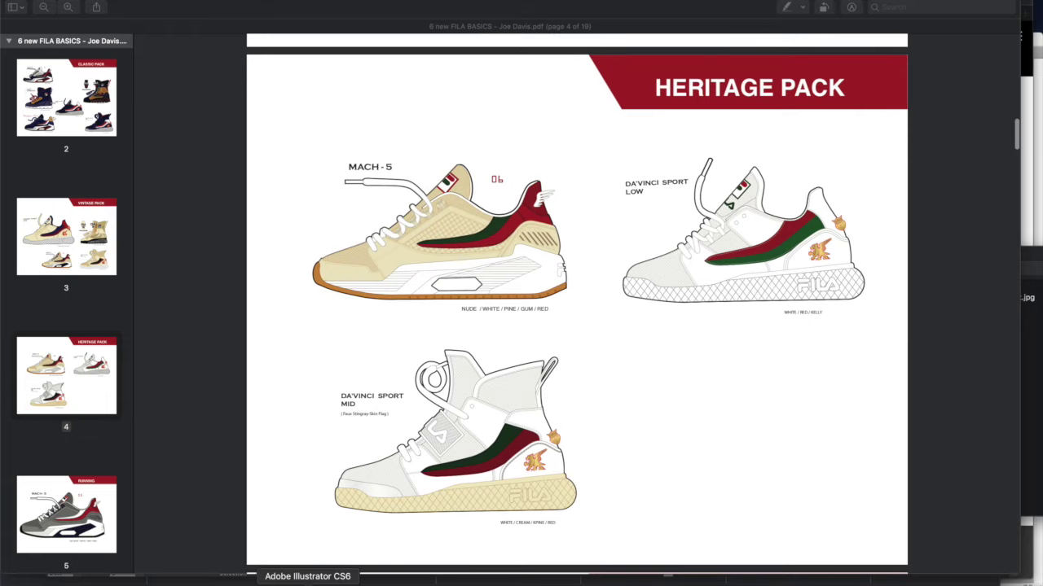
# Switch to Adobe Illustrator and zoom in on the uncolored Avalanche boot drawing above the artboards.
pyautogui.click(307, 583)
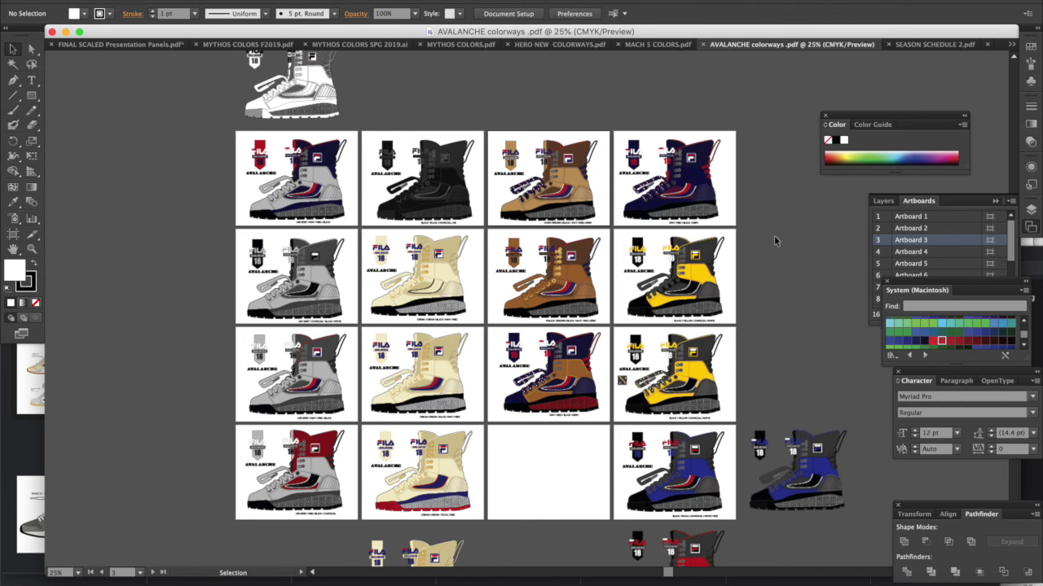
pyautogui.scroll(5, 49, 307)
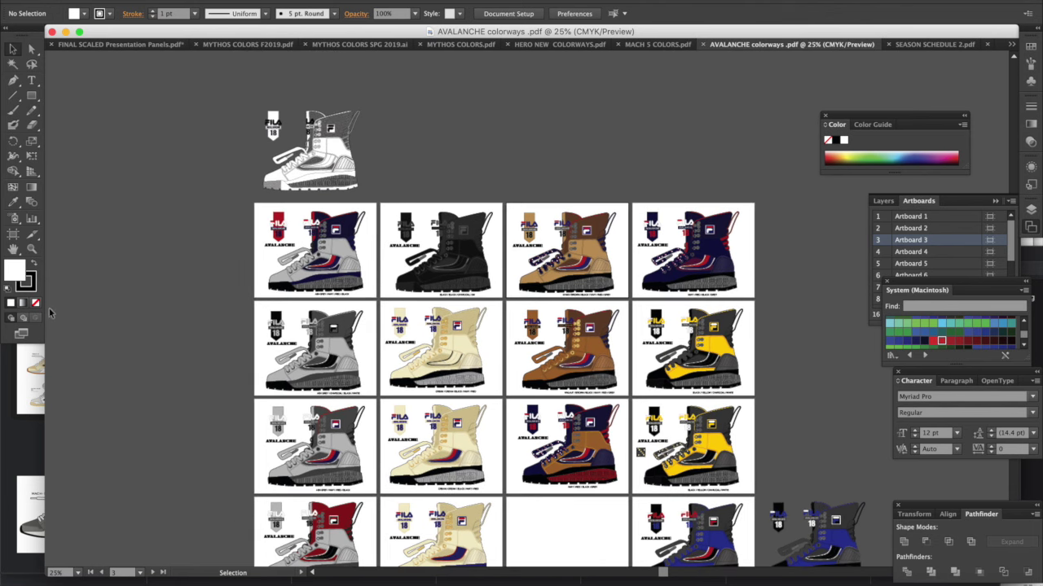
pyautogui.click(31, 248)
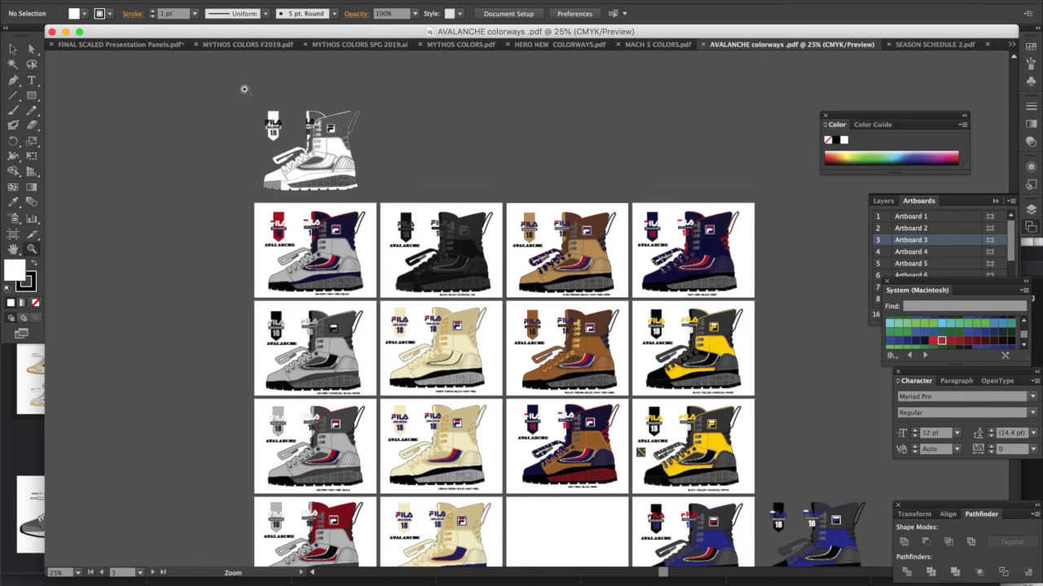
pyautogui.moveTo(245, 90); pyautogui.dragTo(377, 202)
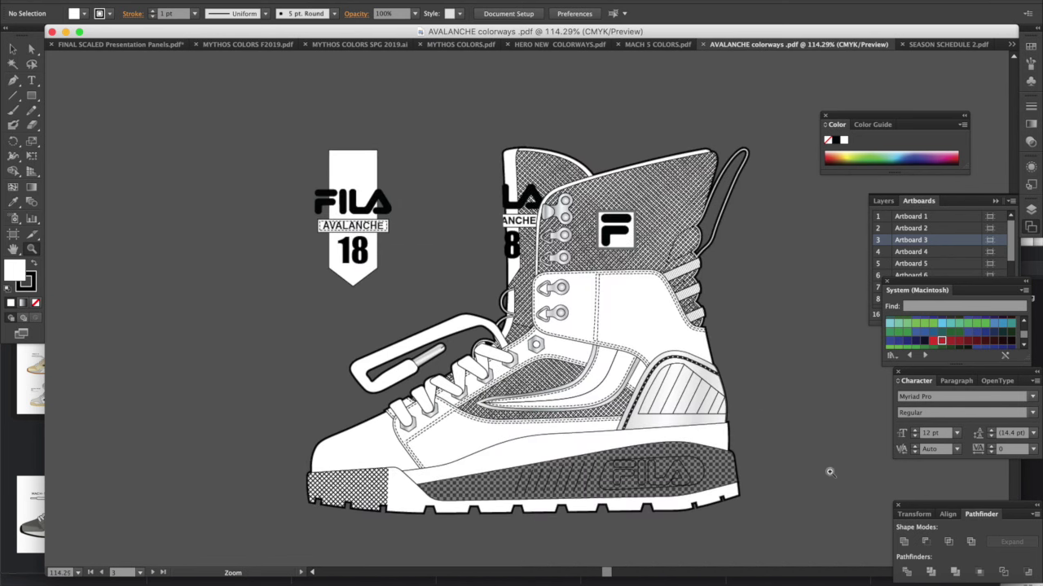
pyautogui.hscroll(3, 830, 472)
pyautogui.scroll(-1, 830, 471)
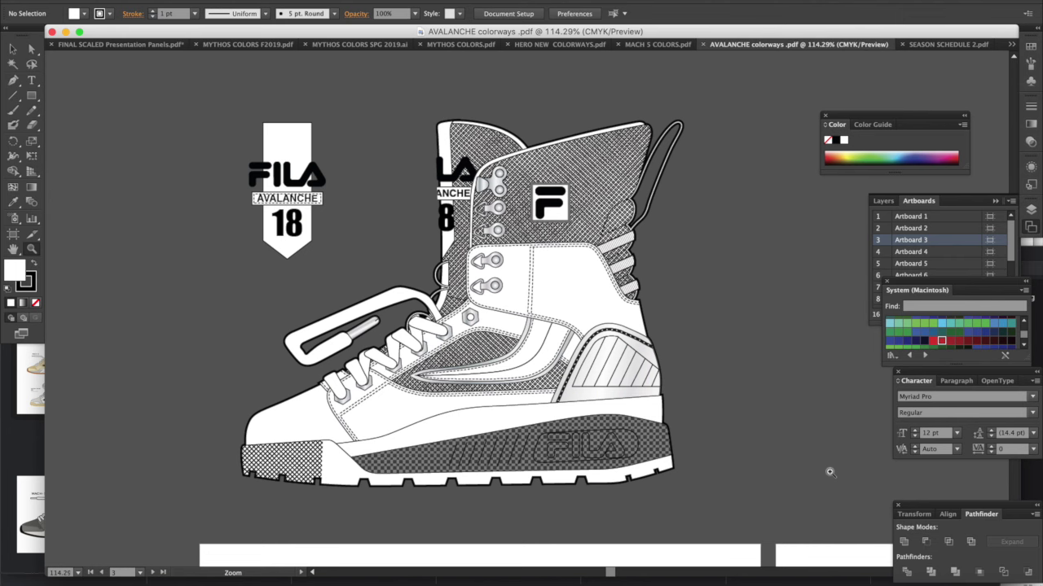
# Examine the top row of Avalanche colorways, from the ash grey and navy boot across to the all-navy boot.
pyautogui.scroll(-5, 799, 435)
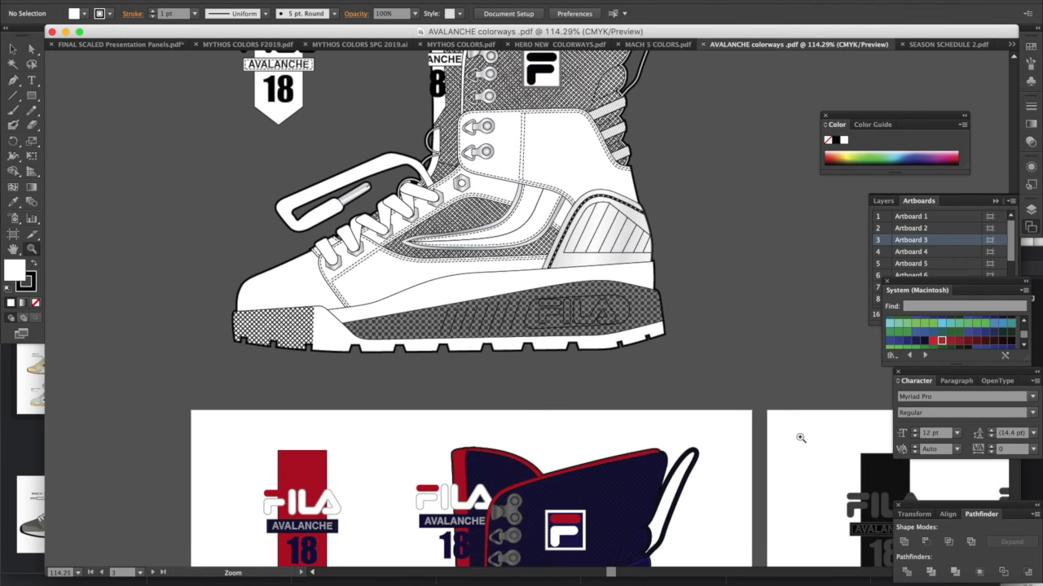
pyautogui.scroll(-10, 801, 439)
pyautogui.scroll(2, 801, 439)
pyautogui.scroll(1, 801, 438)
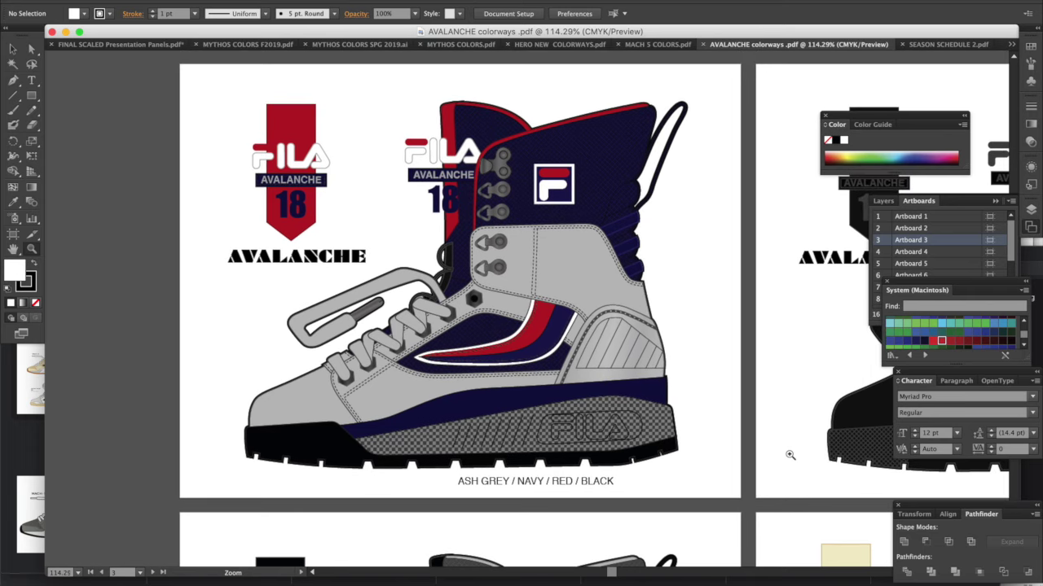
pyautogui.hscroll(12, 790, 454)
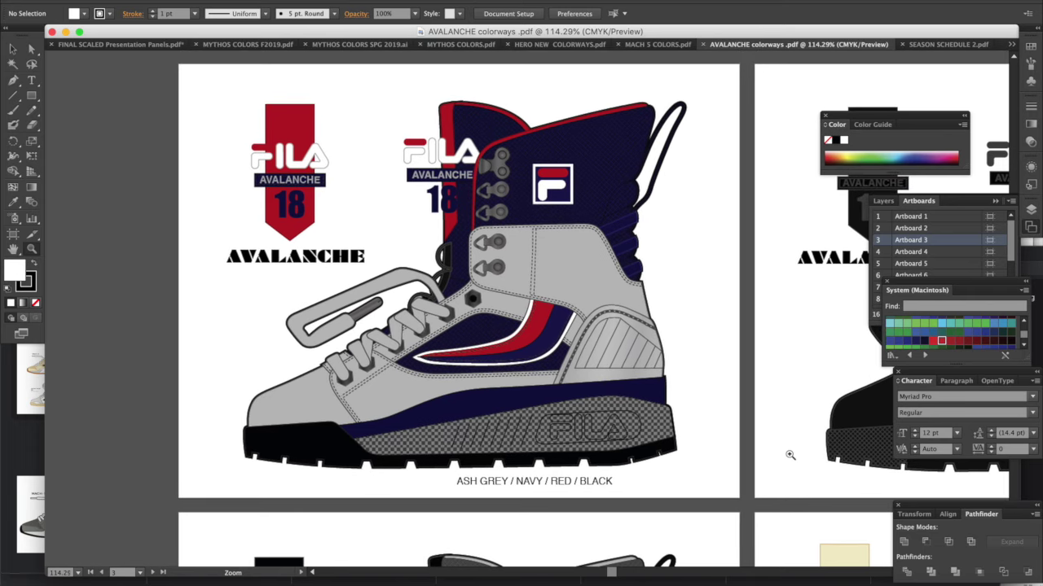
pyautogui.hscroll(12, 790, 454)
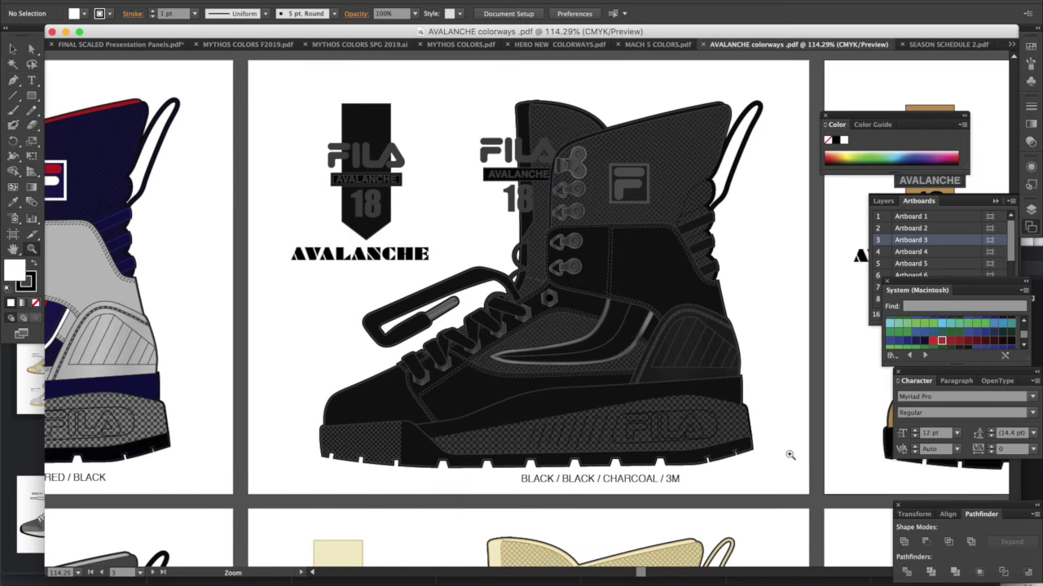
pyautogui.hscroll(18, 790, 455)
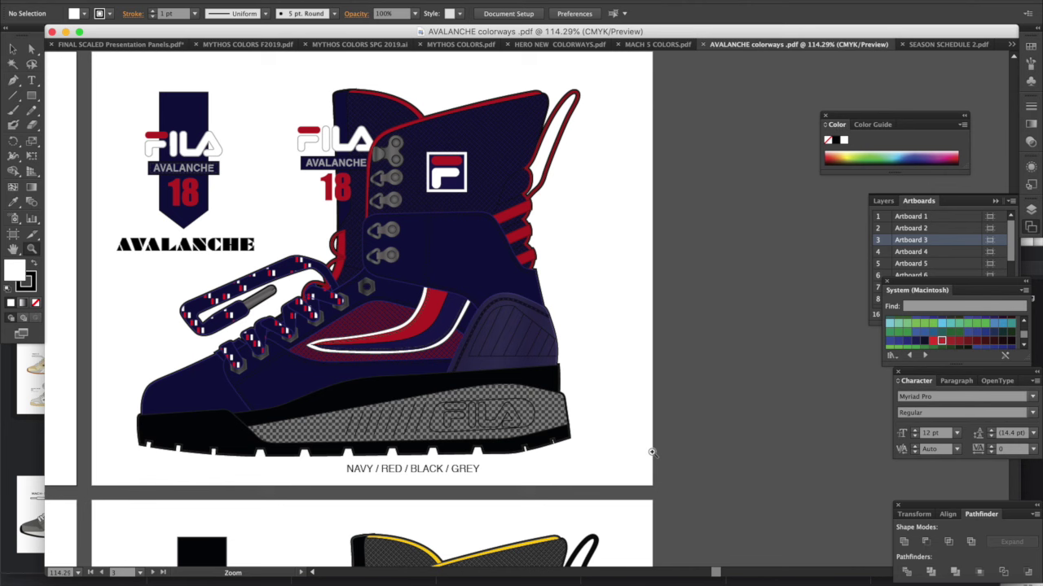
# Compare the top-row colorways again, and inspect the black and yellow Avalanche boots in the last column.
pyautogui.hscroll(-20, 652, 452)
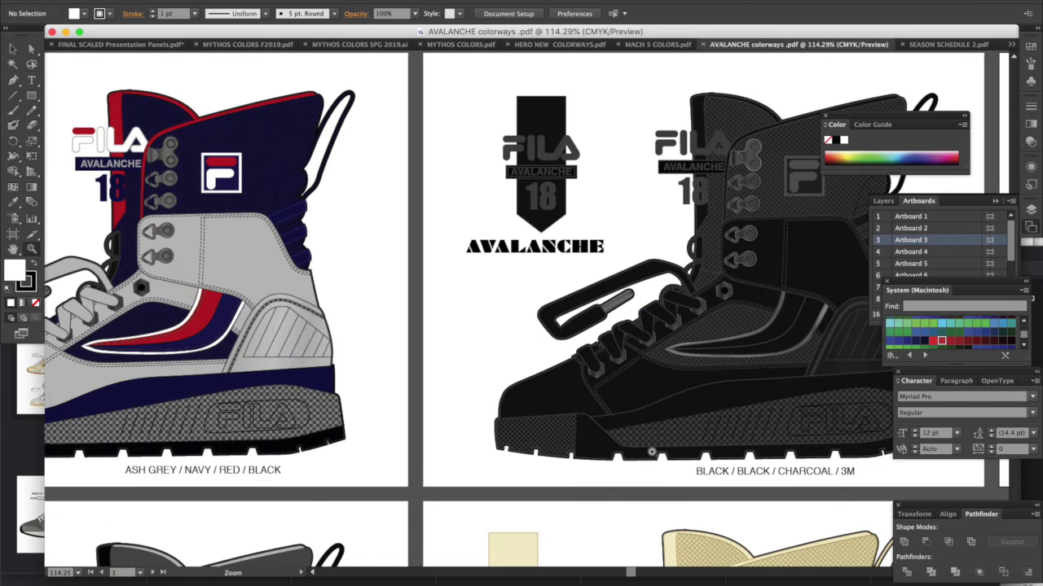
pyautogui.hscroll(20, 652, 452)
pyautogui.scroll(-3, 651, 452)
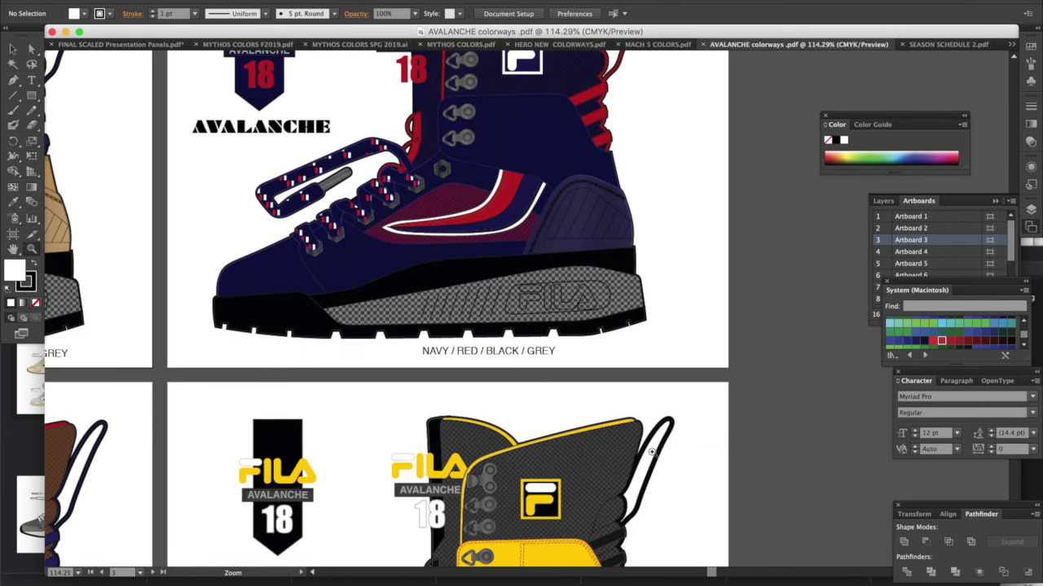
pyautogui.hscroll(20, 652, 452)
pyautogui.scroll(3, 651, 453)
pyautogui.scroll(-5, 651, 452)
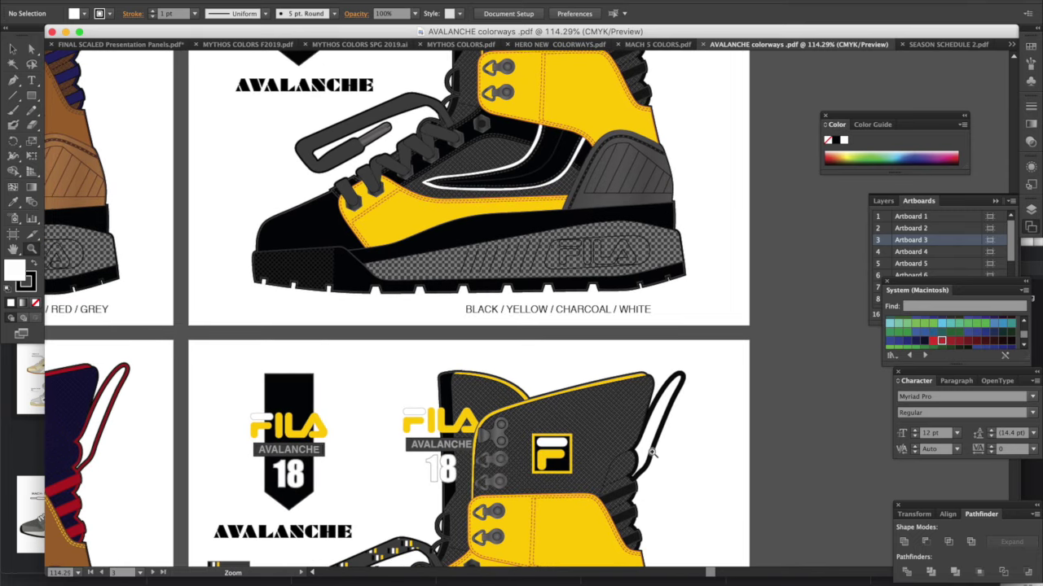
pyautogui.scroll(-5, 652, 452)
pyautogui.hscroll(-2, 652, 452)
pyautogui.scroll(1, 652, 452)
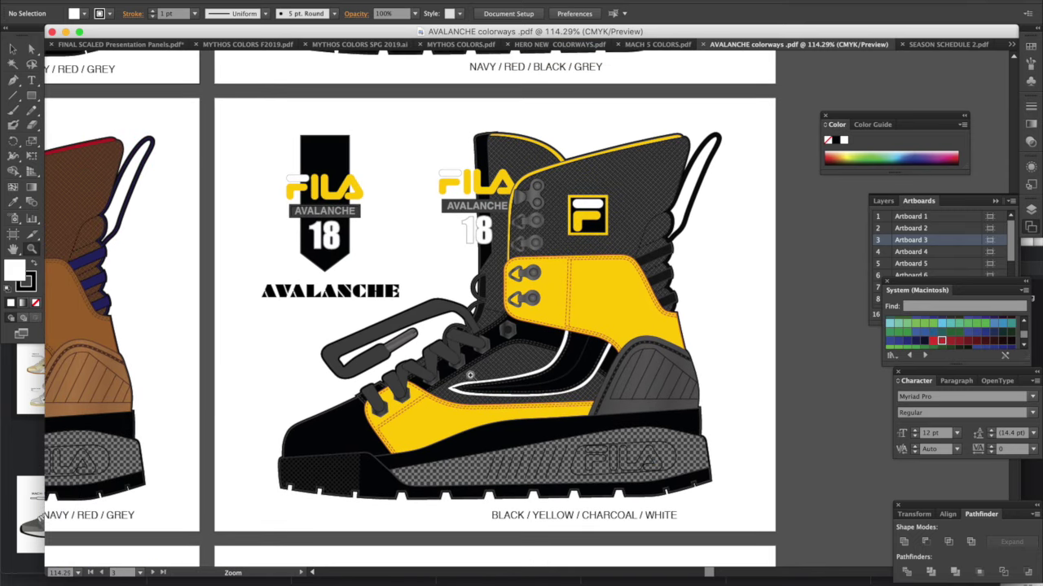
# Return to the uncolored boot template and compare it with the all-black and ash grey/navy Avalanche colorways.
pyautogui.hscroll(-3, 642, 454)
pyautogui.scroll(5, 642, 454)
pyautogui.scroll(-10, 470, 374)
pyautogui.scroll(10, 470, 374)
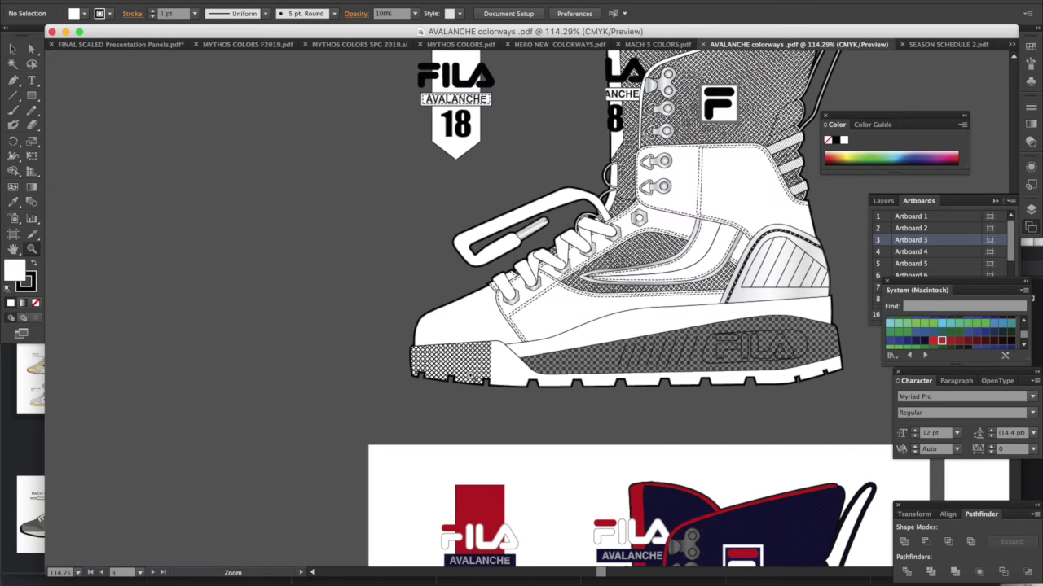
pyautogui.scroll(-5, 470, 375)
pyautogui.hscroll(5, 470, 375)
pyautogui.scroll(-5, 470, 375)
pyautogui.hscroll(5, 470, 374)
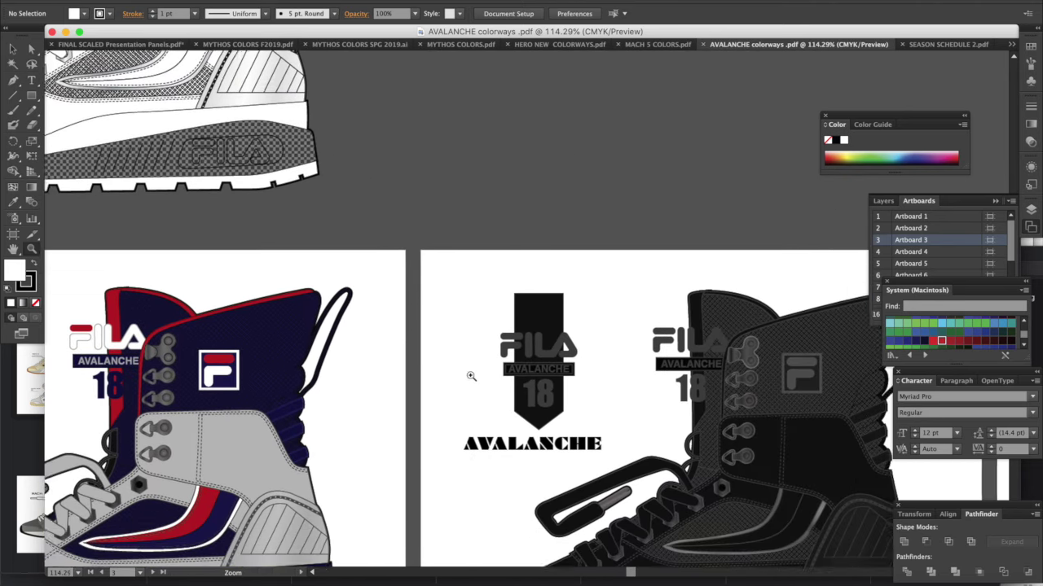
pyautogui.scroll(-1, 470, 374)
pyautogui.hscroll(1, 470, 374)
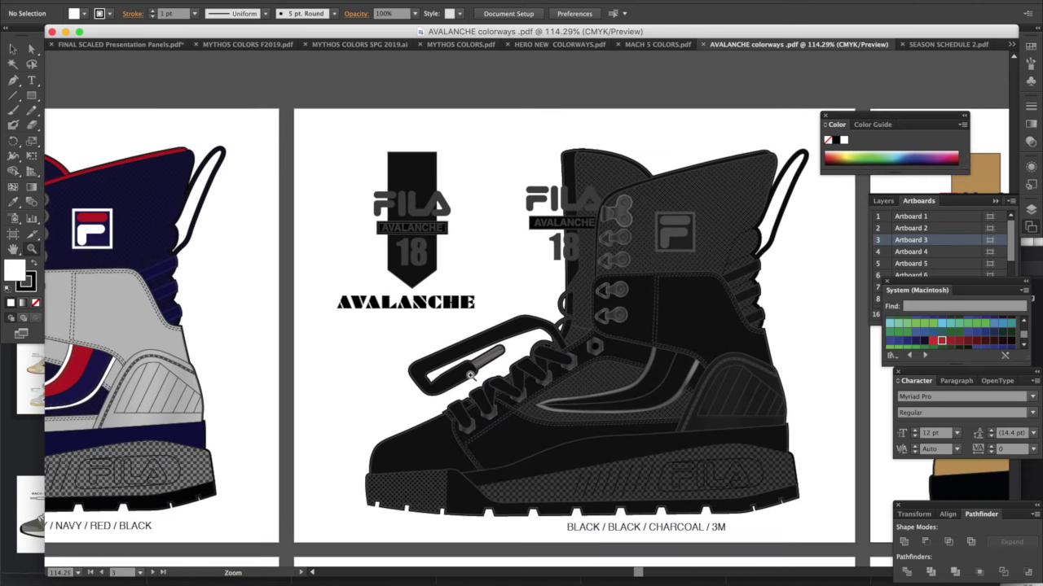
pyautogui.hscroll(-10, 287, 368)
pyautogui.scroll(-1, 287, 368)
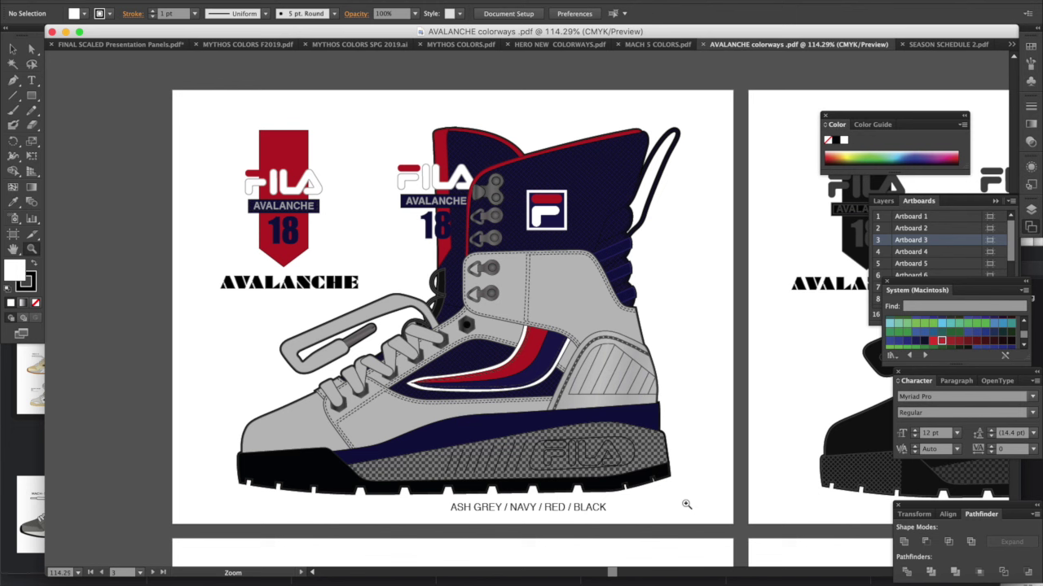
# Compare the ash grey Avalanche boots in the first column, covering the charcoal version and both navy/red versions.
pyautogui.scroll(-10, 687, 505)
pyautogui.scroll(-1, 687, 504)
pyautogui.scroll(2, 687, 504)
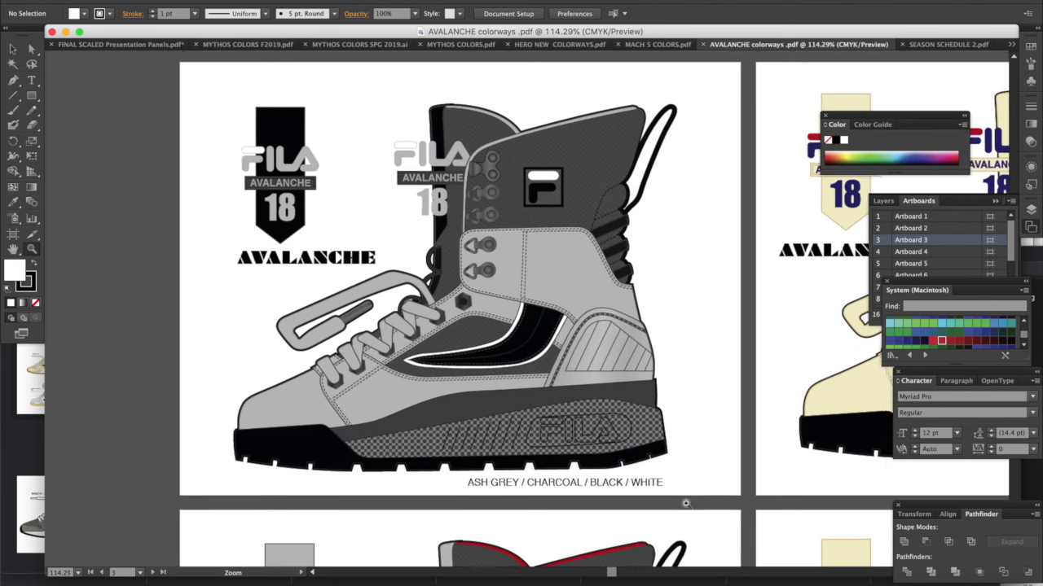
pyautogui.scroll(1, 685, 504)
pyautogui.scroll(-7, 687, 504)
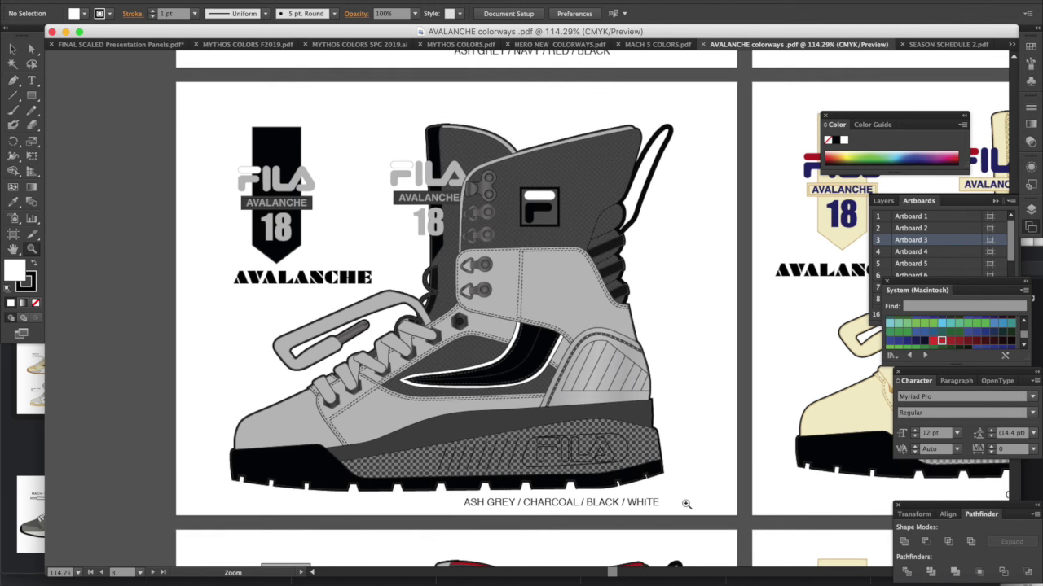
pyautogui.scroll(-1, 687, 504)
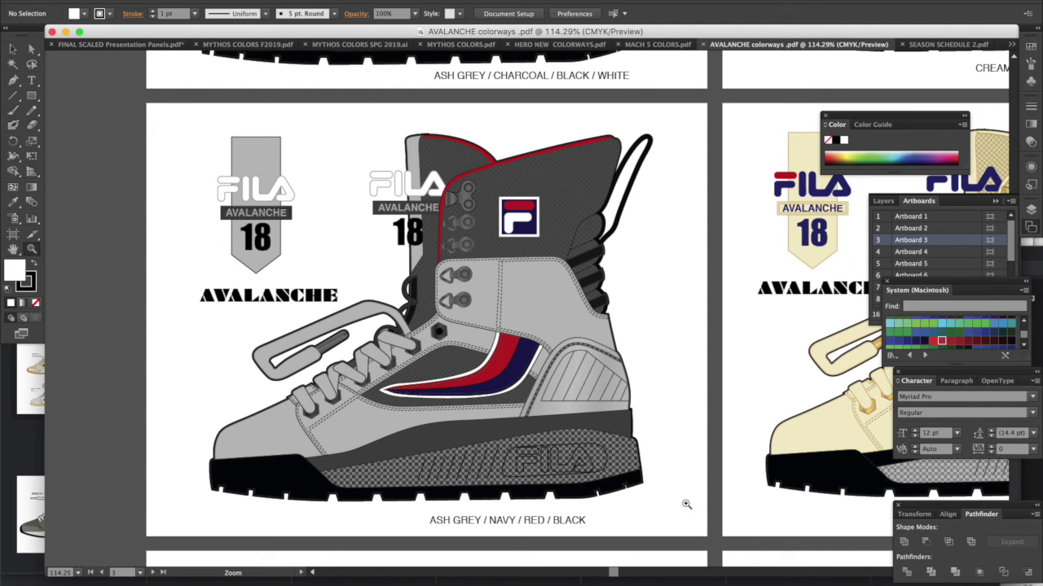
pyautogui.scroll(3, 687, 504)
pyautogui.scroll(-5, 686, 504)
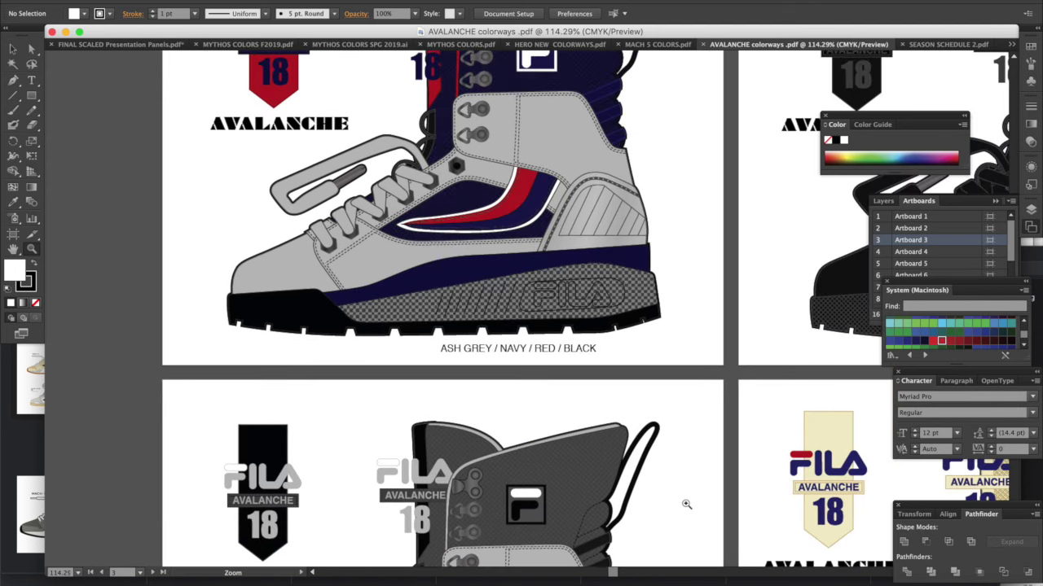
pyautogui.scroll(2, 687, 504)
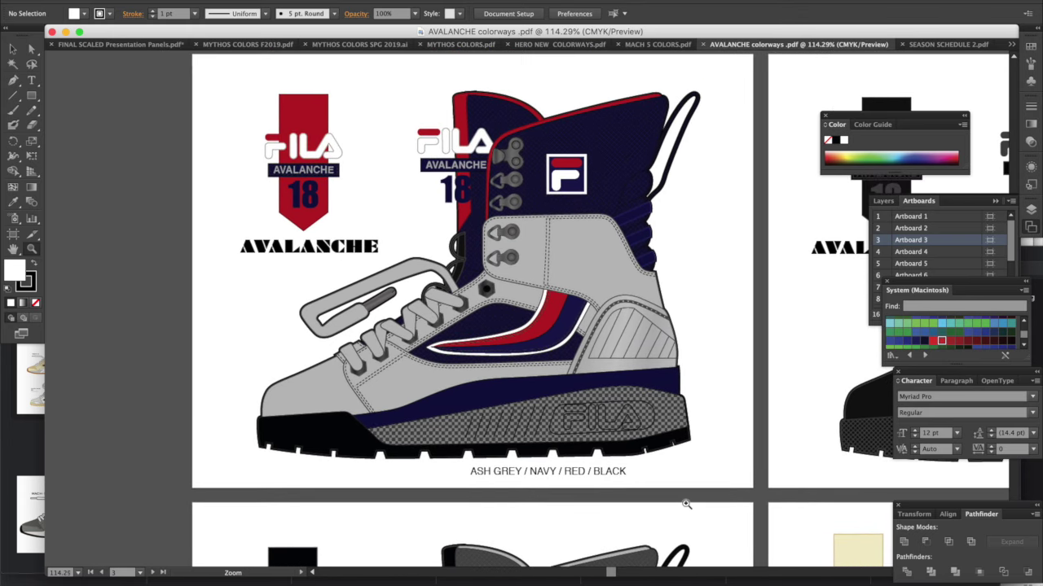
# Examine the Ash Grey / Red / Black / Charcoal boot at the end of the first column of colorways.
pyautogui.scroll(-10, 686, 504)
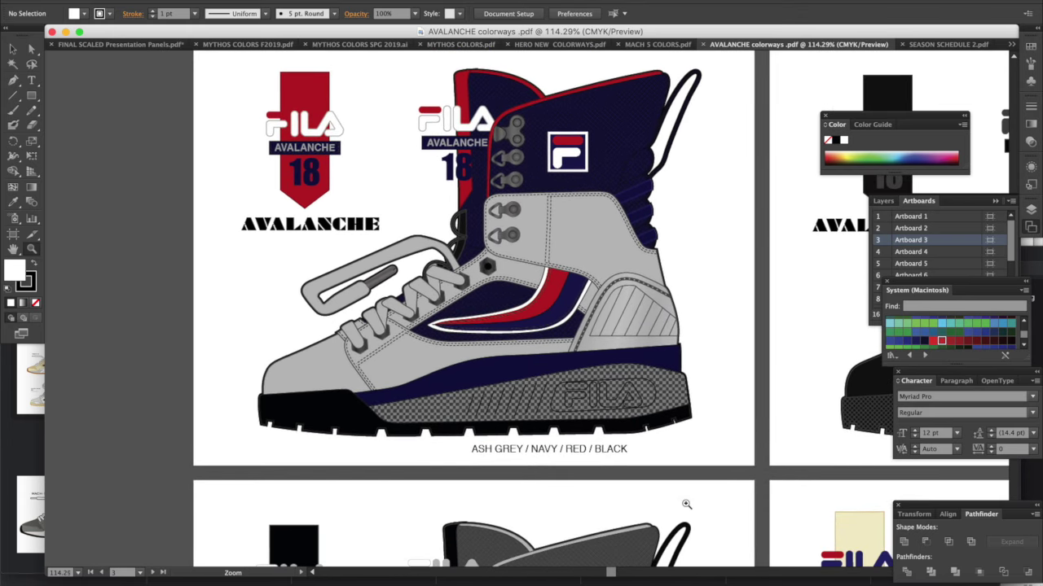
pyautogui.scroll(8, 687, 505)
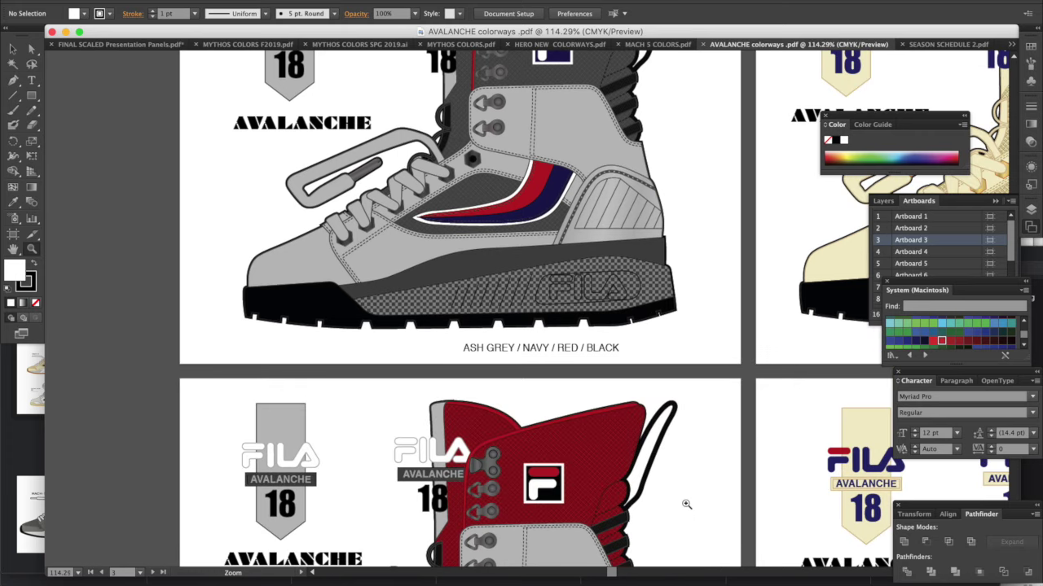
pyautogui.scroll(-5, 686, 504)
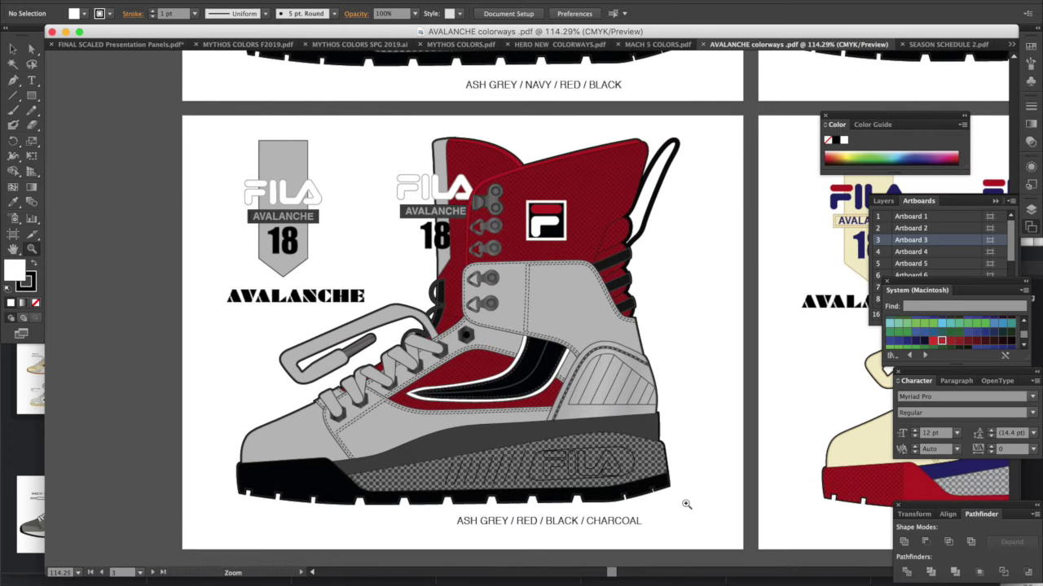
pyautogui.scroll(1, 687, 504)
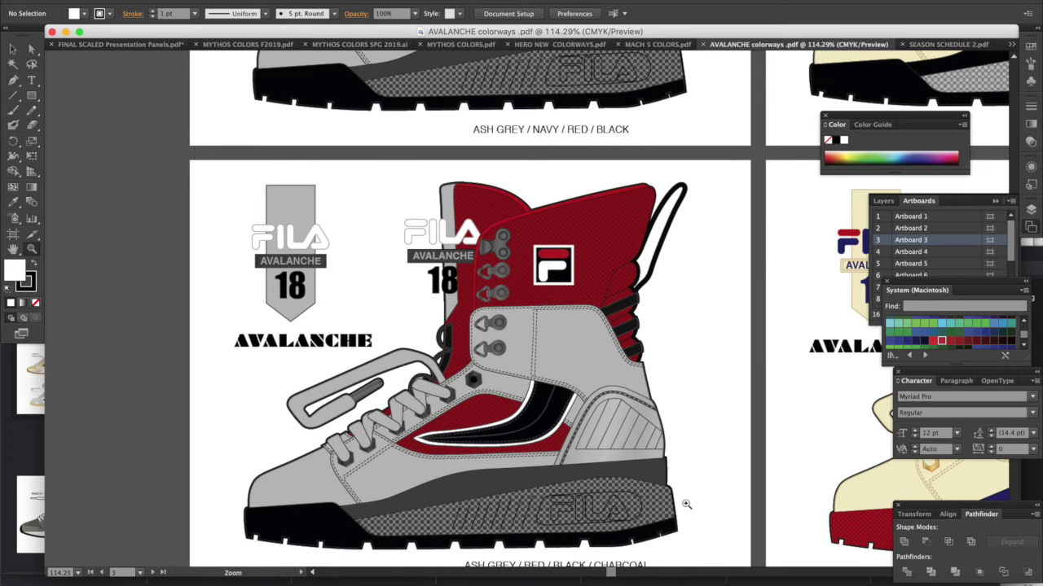
pyautogui.scroll(-1, 687, 504)
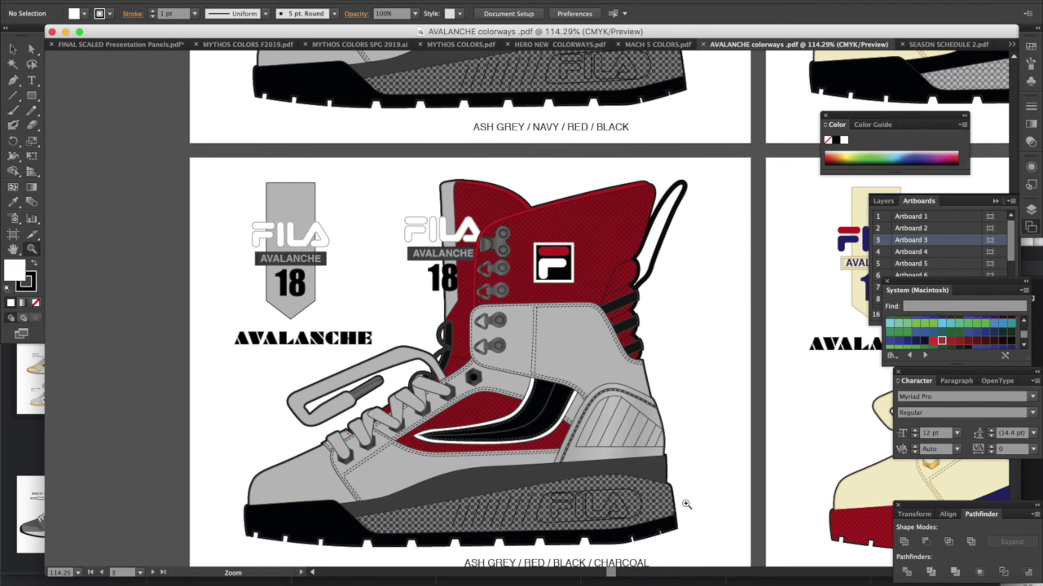
pyautogui.scroll(-1, 687, 504)
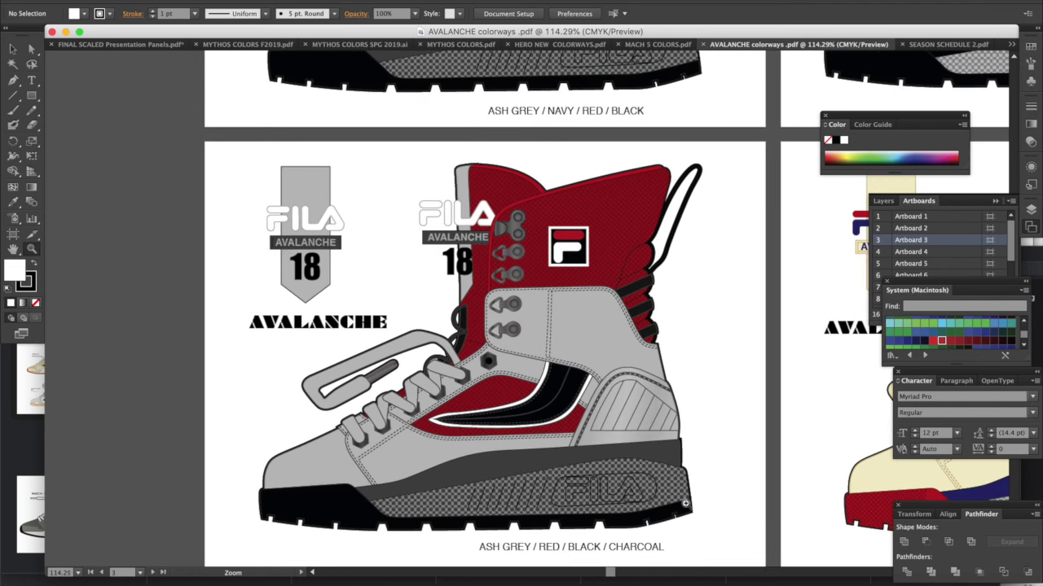
# Compare the Ash Grey / Red / Black / Charcoal Avalanche boot with the Ash Grey / Navy / Red / Black version above it.
pyautogui.scroll(-1, 685, 503)
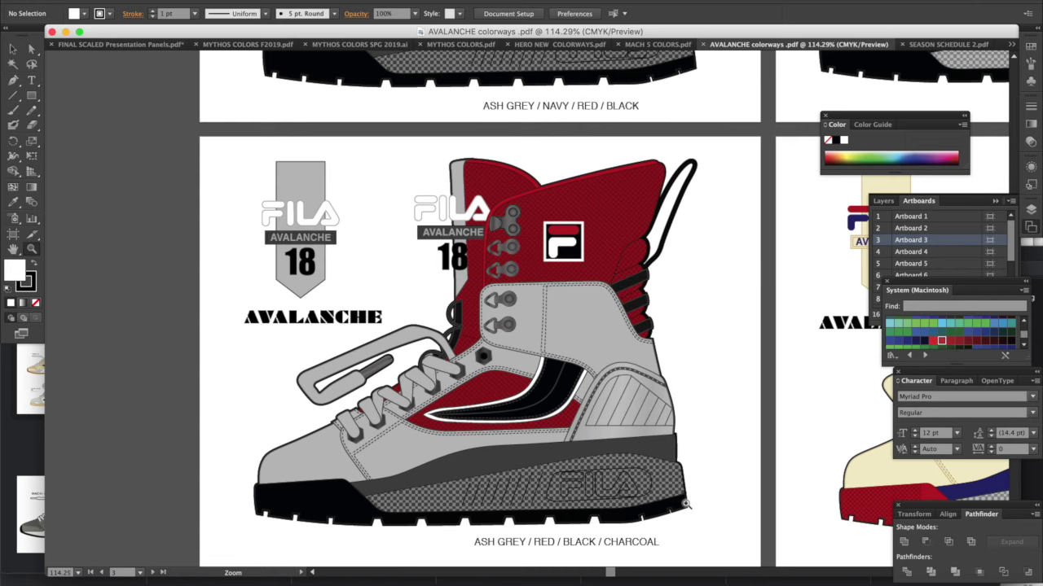
pyautogui.scroll(-4, 686, 504)
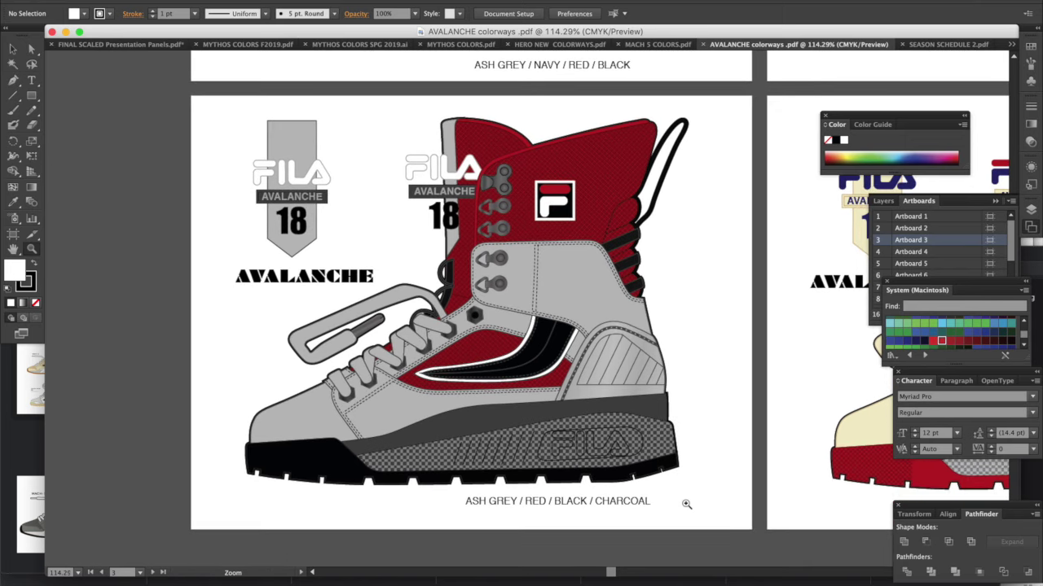
pyautogui.scroll(5, 665, 440)
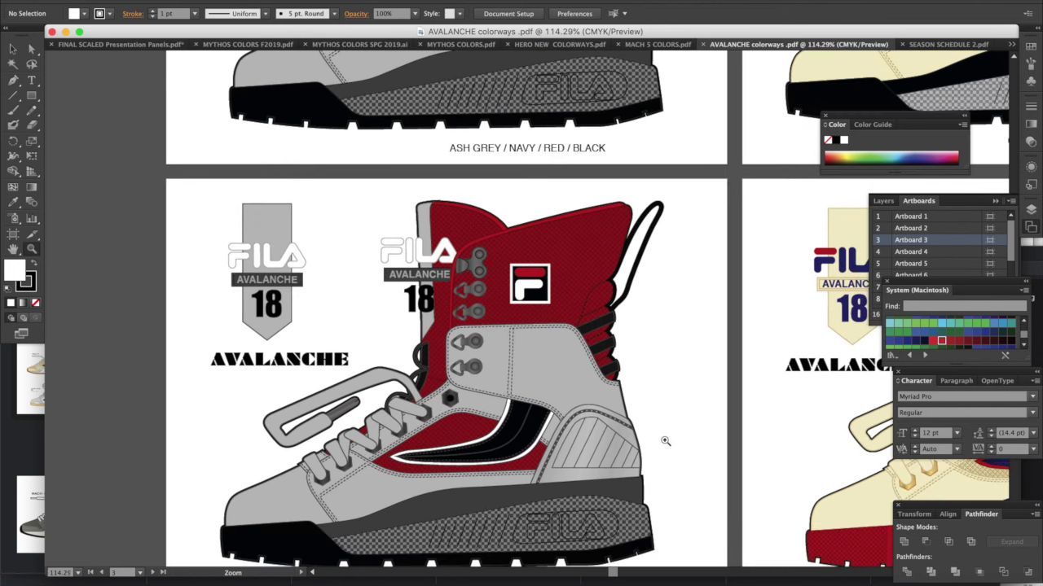
pyautogui.scroll(10, 665, 441)
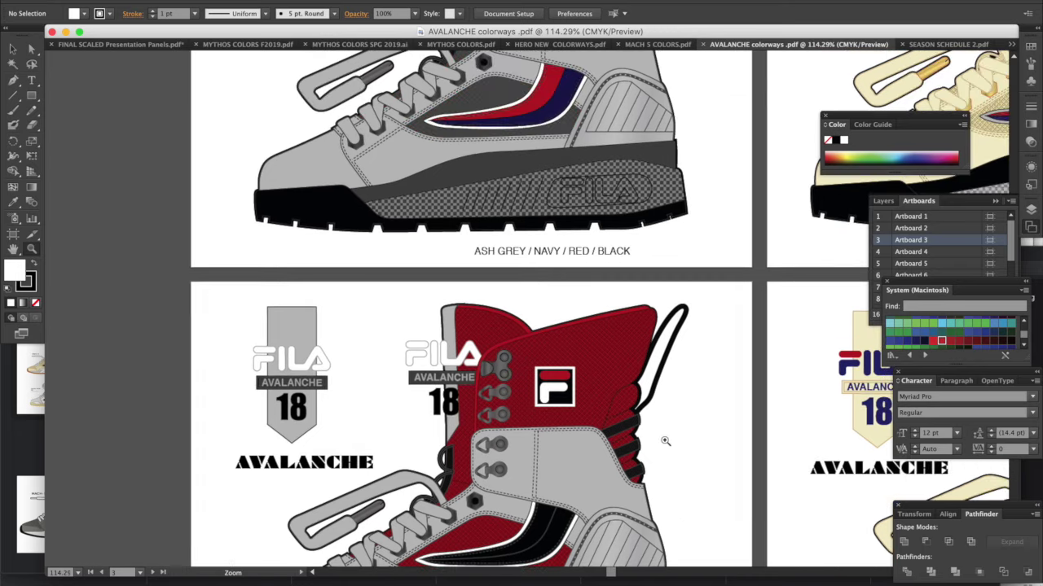
pyautogui.scroll(-6, 665, 441)
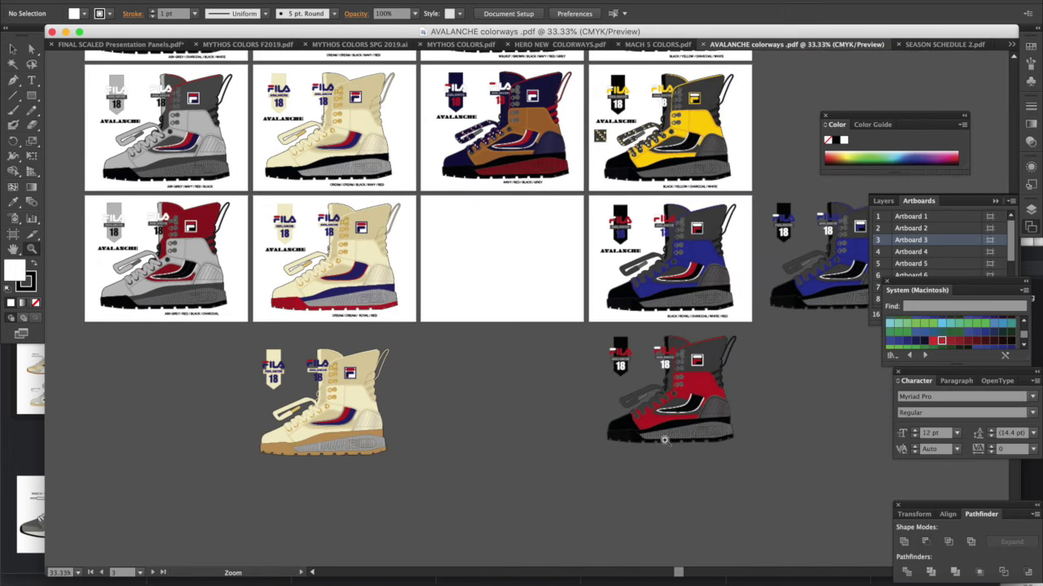
# Survey the full grid of Avalanche colorways, including the cream, red and blue boots placed outside the artboards.
pyautogui.scroll(10, 665, 441)
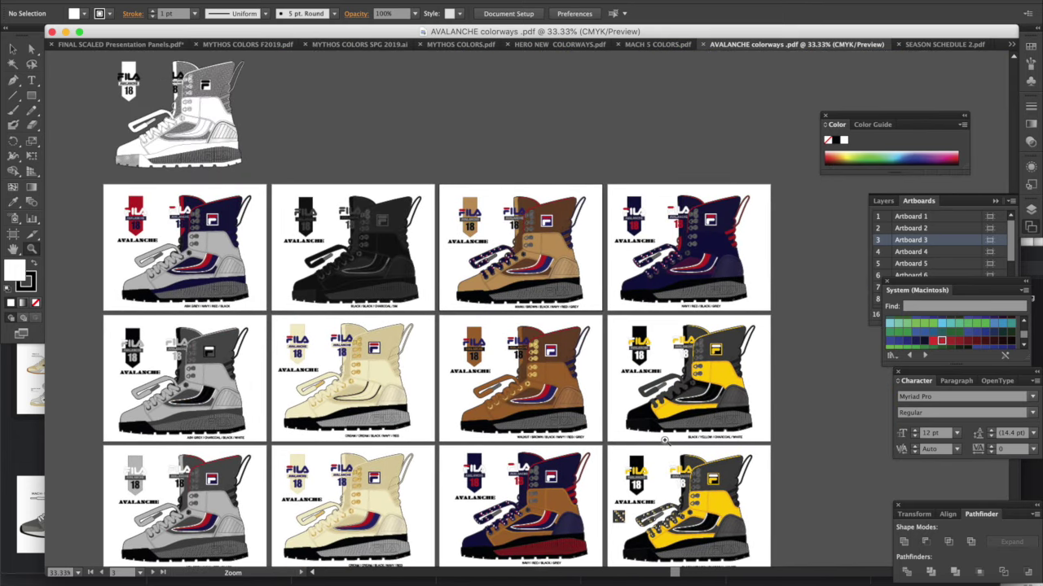
pyautogui.scroll(-8, 665, 441)
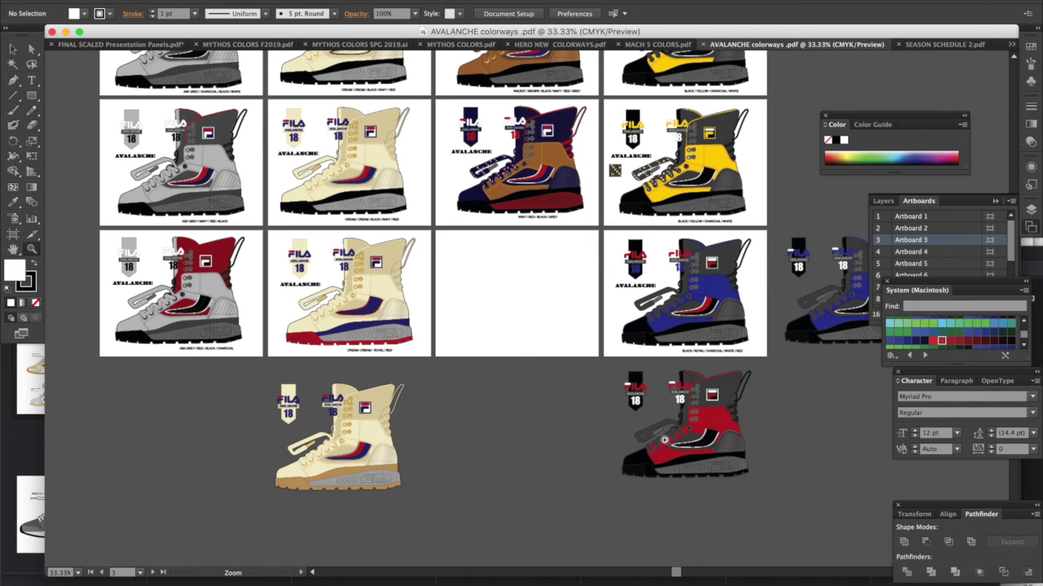
pyautogui.hscroll(2, 606, 339)
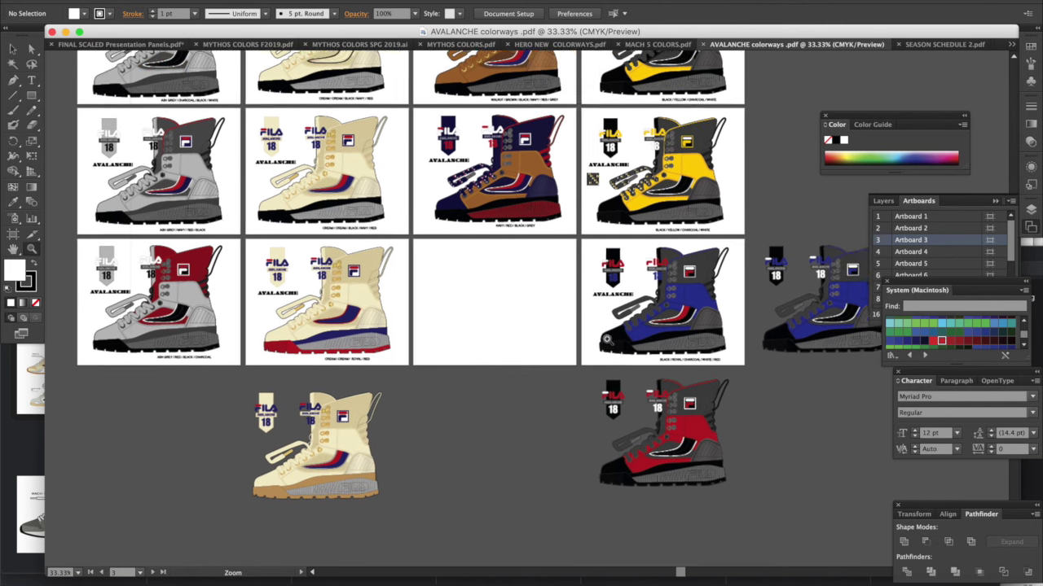
pyautogui.hscroll(10, 606, 340)
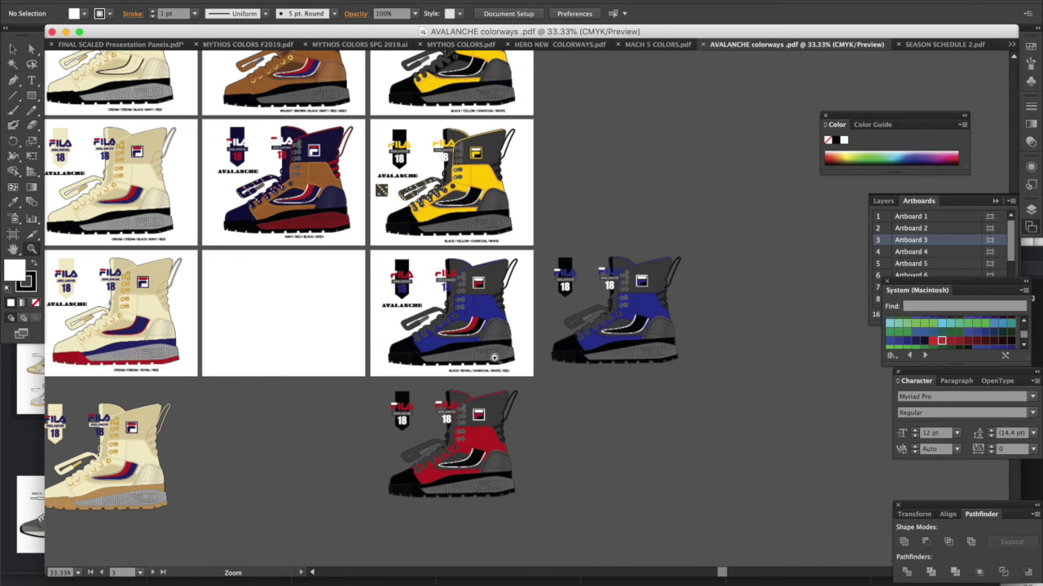
pyautogui.hscroll(-2, 459, 338)
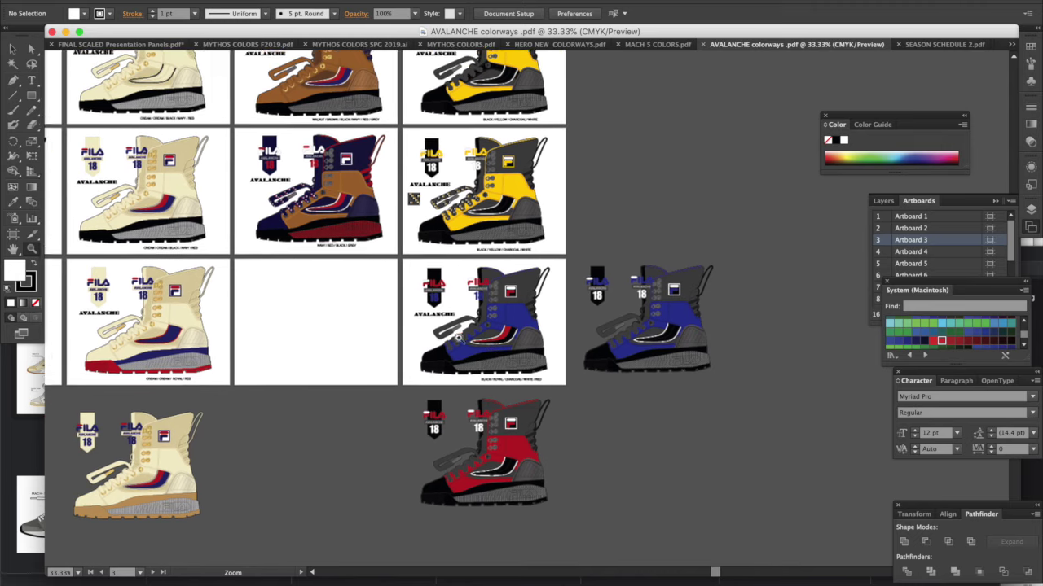
pyautogui.hscroll(-10, 459, 338)
pyautogui.scroll(5, 458, 338)
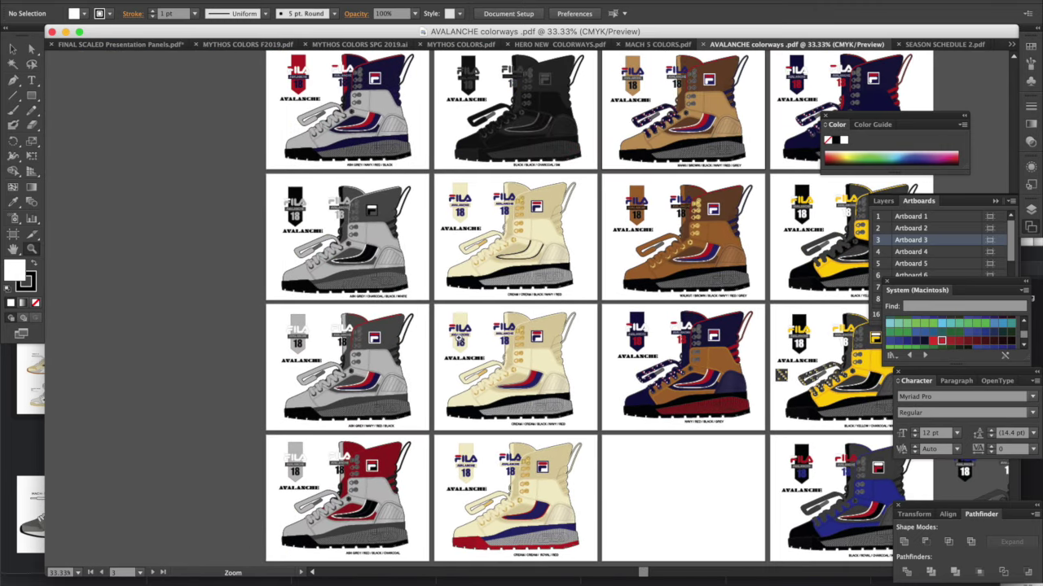
pyautogui.scroll(3, 458, 338)
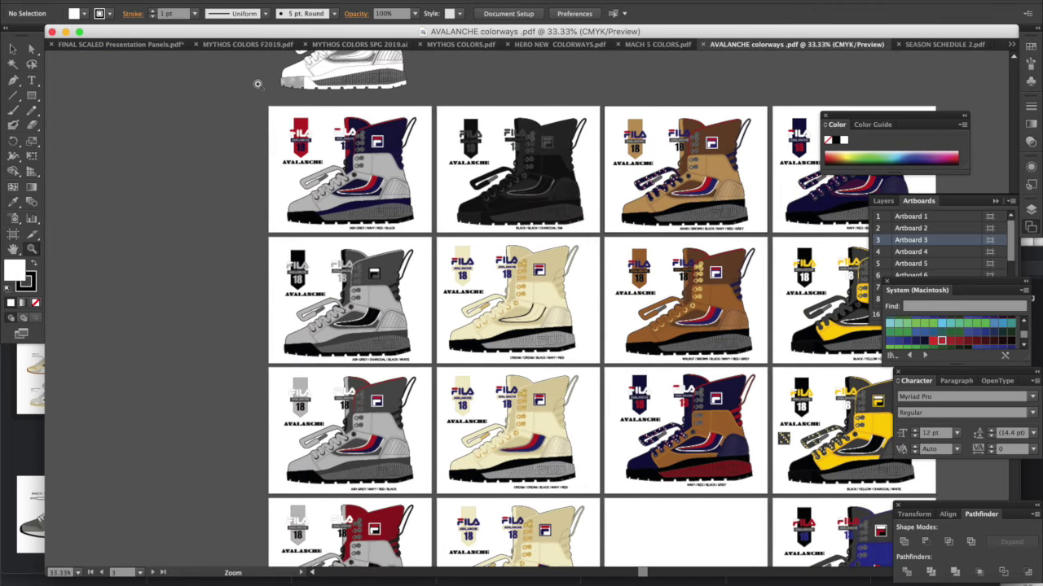
# Examine the top-row Ash Grey / Navy / Red / Black boot up close, followed by the Black / Black / Charcoal / 3M boot.
pyautogui.moveTo(261, 101)
pyautogui.mouseDown()
pyautogui.moveTo(406, 178)
pyautogui.moveTo(442, 242)
pyautogui.mouseUp()
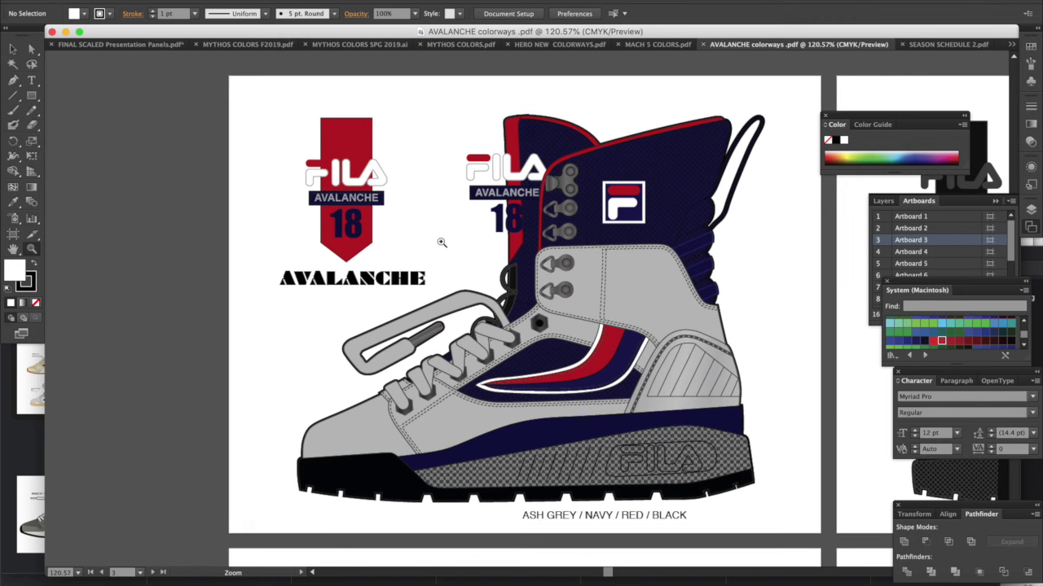
pyautogui.hscroll(3, 442, 243)
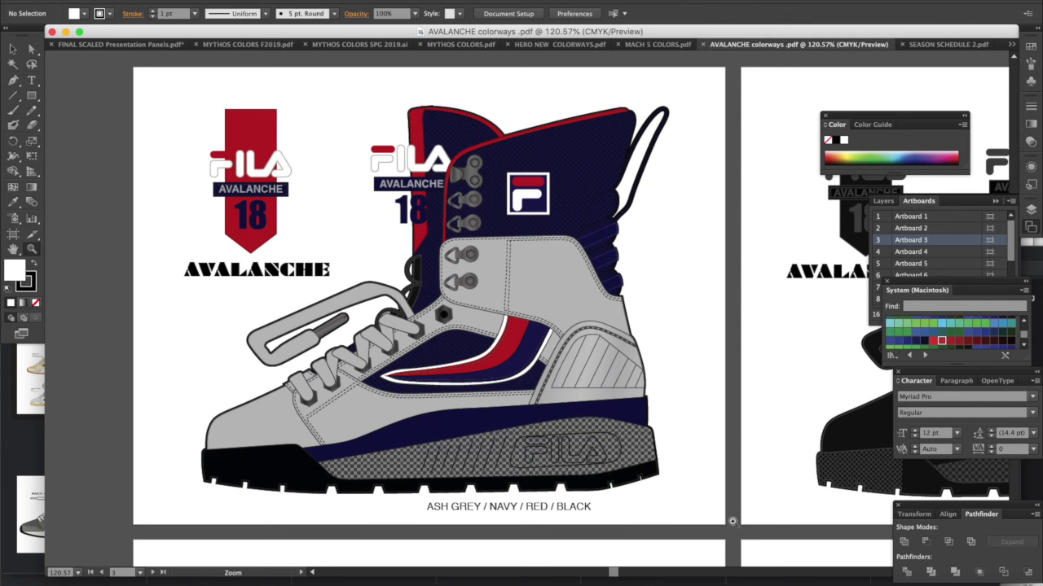
pyautogui.hscroll(1, 732, 521)
pyautogui.hscroll(10, 733, 522)
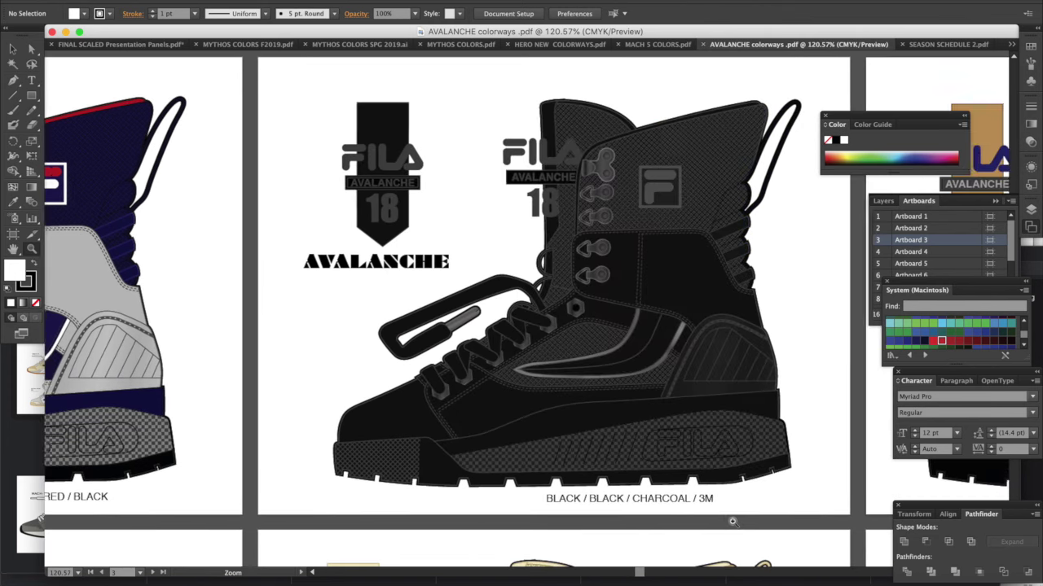
pyautogui.hscroll(4, 732, 521)
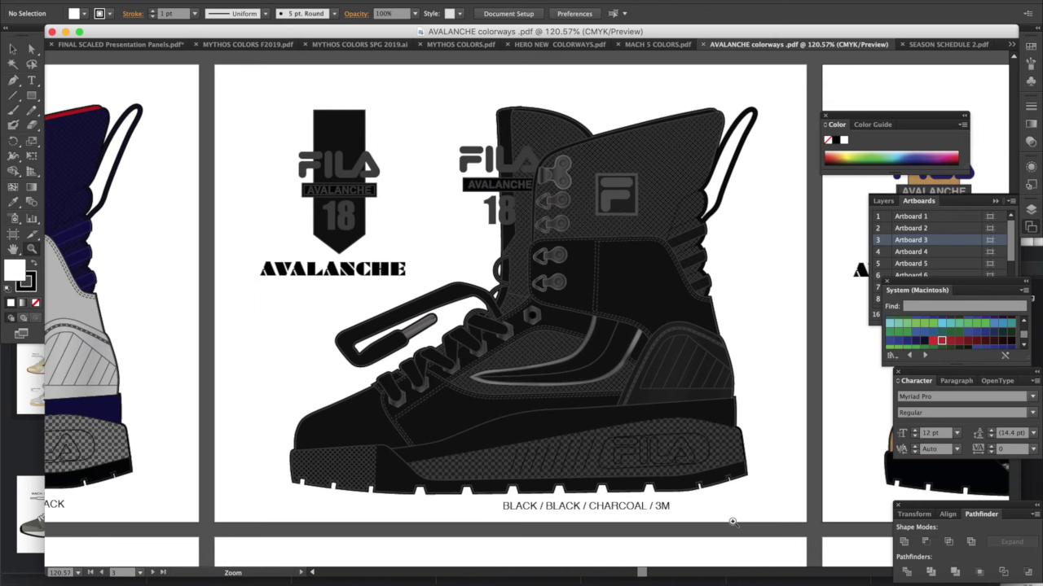
pyautogui.hscroll(2, 732, 522)
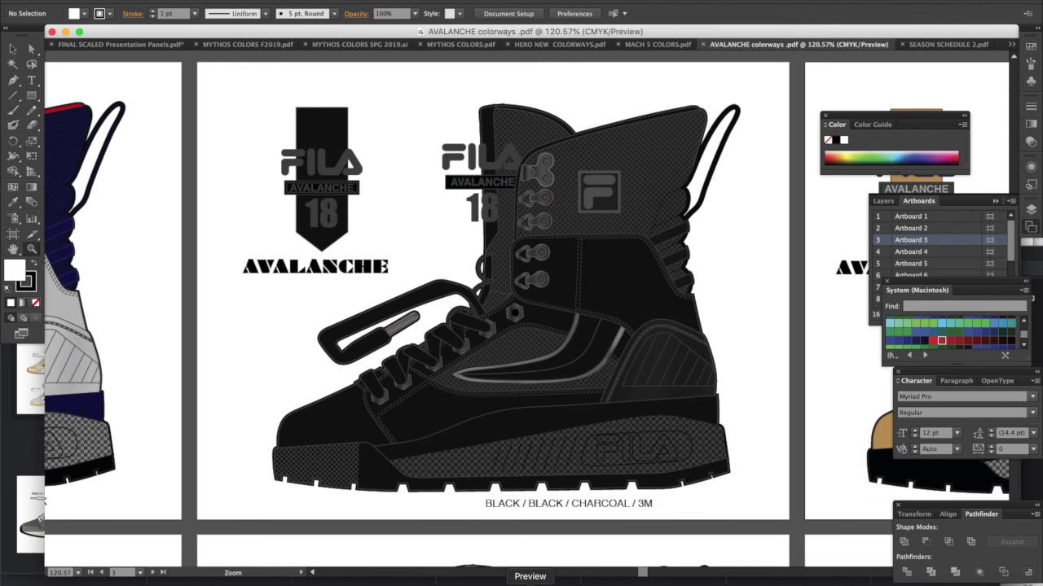
# Switch to the FILA BASICS PDF in Preview and review the Avalanche boots on pages 17 to 19.
pyautogui.click(529, 583)
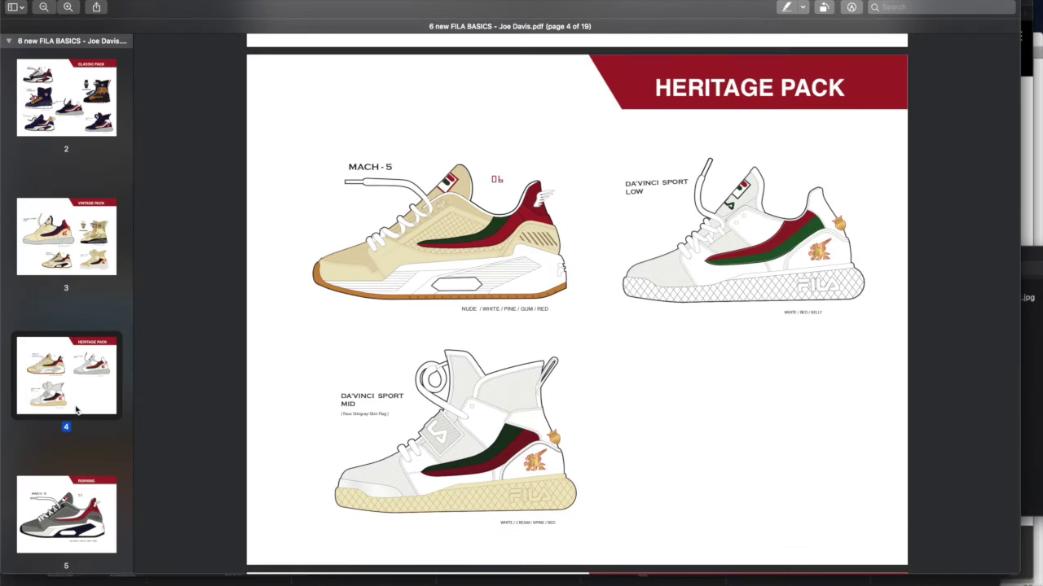
pyautogui.scroll(-8, 75, 410)
pyautogui.scroll(-15, 75, 410)
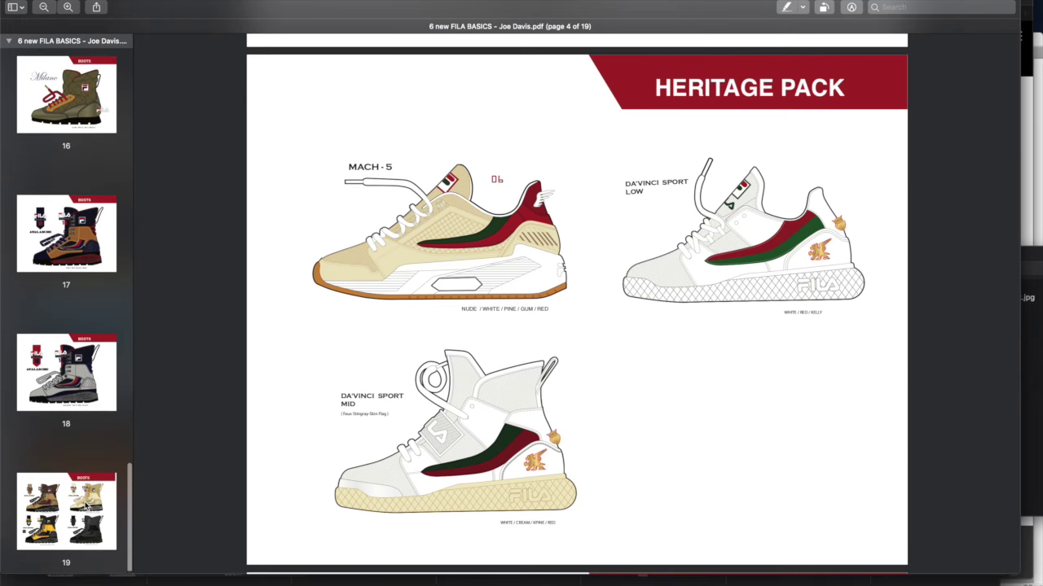
pyautogui.click(67, 511)
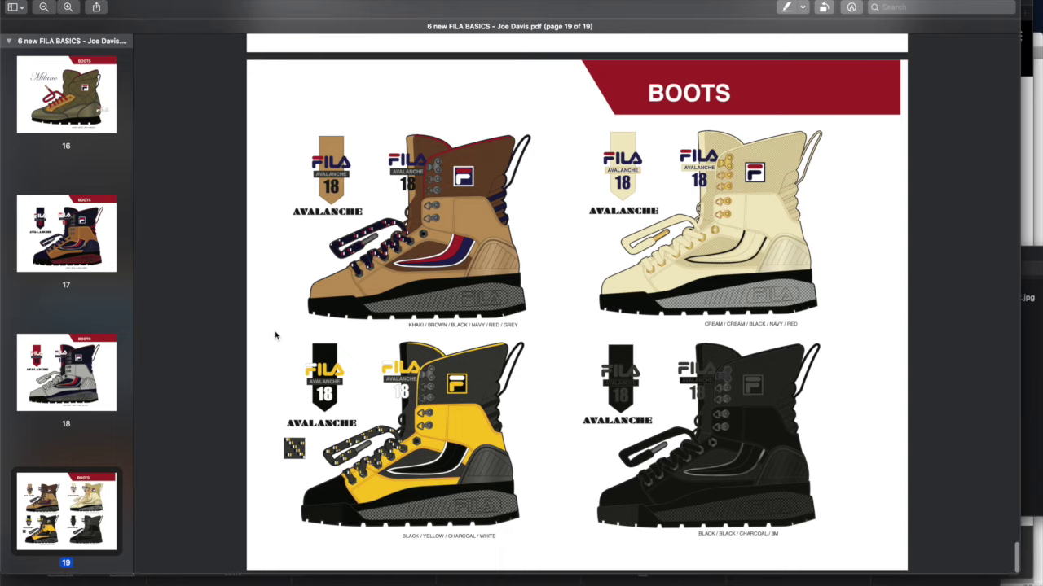
pyautogui.click(86, 238)
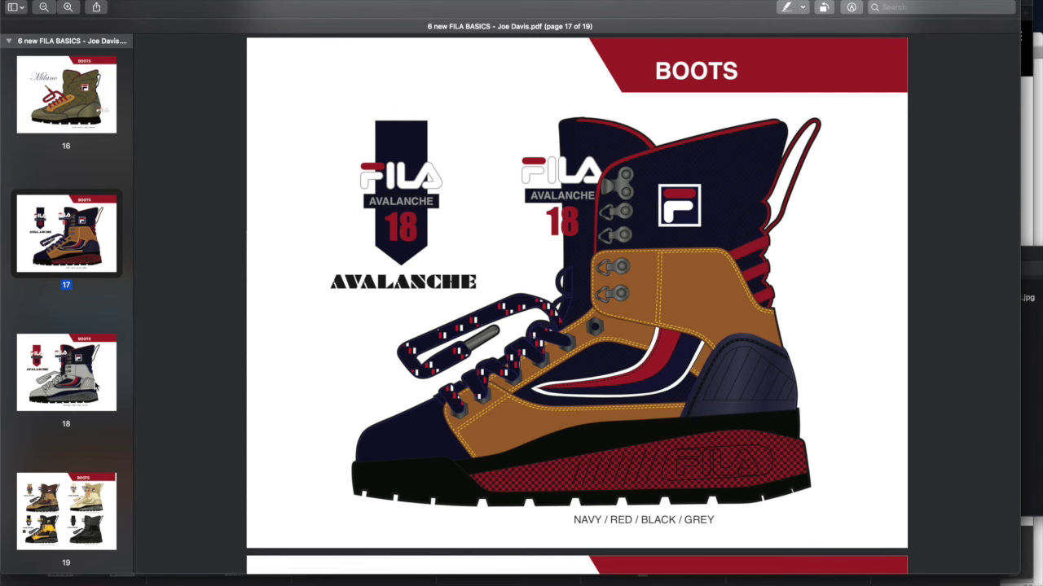
pyautogui.click(96, 387)
pyautogui.click(91, 520)
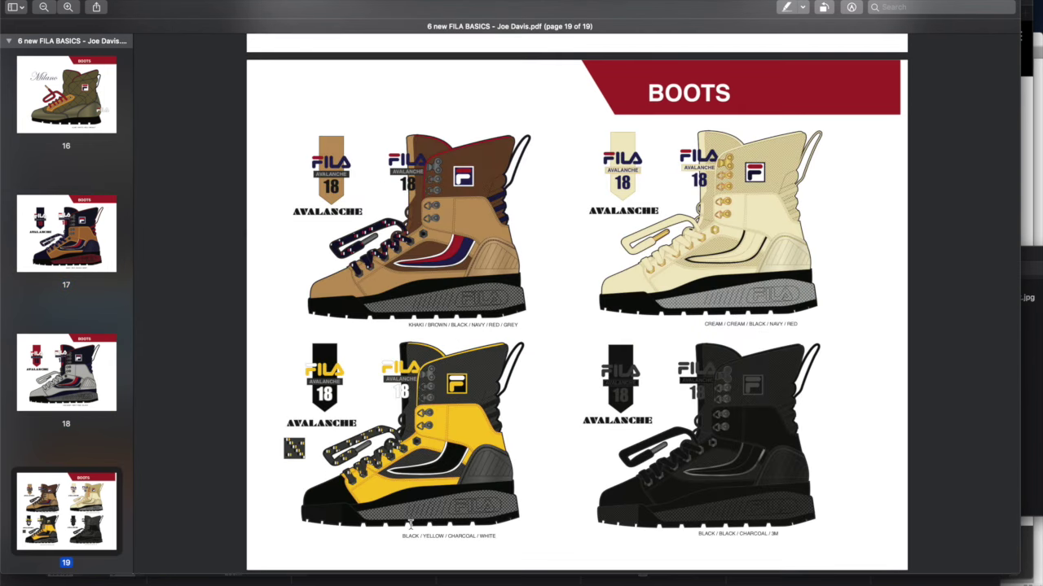
# Return to the Avalanche colorways in Illustrator and view the Cream / Cream / Black / Navy / Red boot below the all-black one.
pyautogui.click(308, 584)
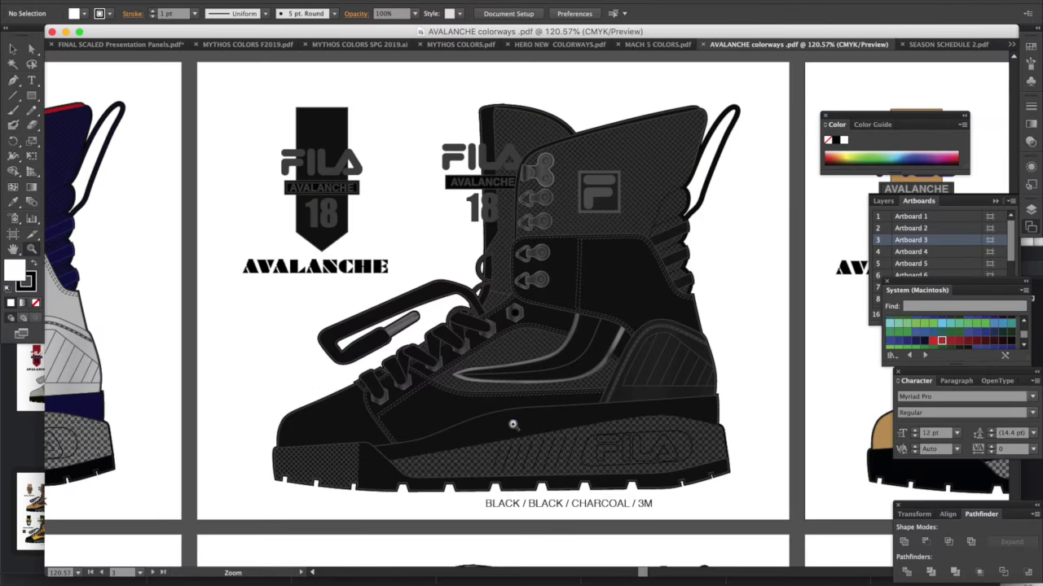
pyautogui.scroll(-10, 513, 424)
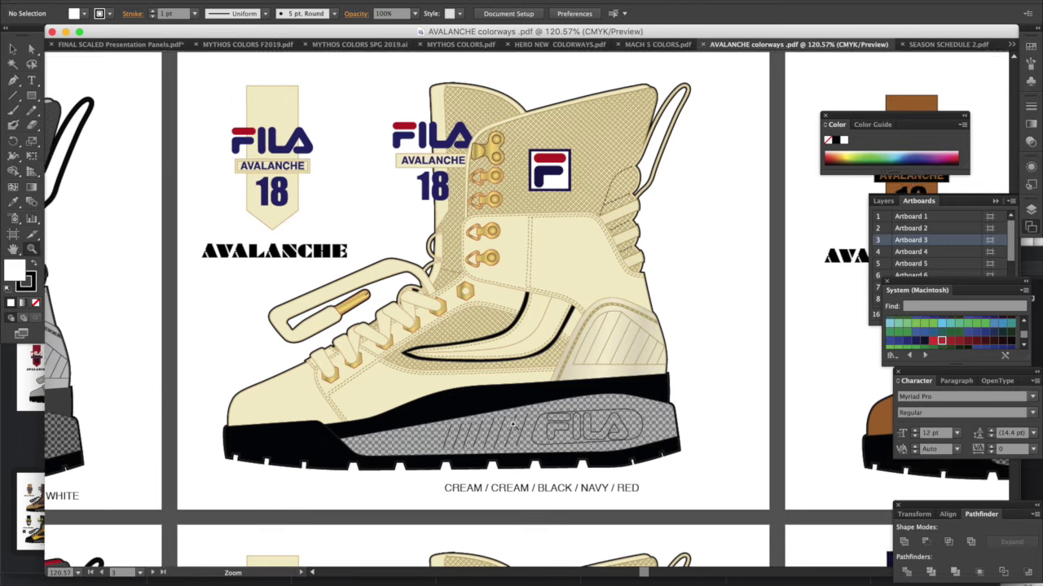
pyautogui.scroll(3, 514, 425)
# Look over all rows of Avalanche colorways again, from the loose boots below the artboards up to the top row.
pyautogui.press('v')
pyautogui.press('super+minus')
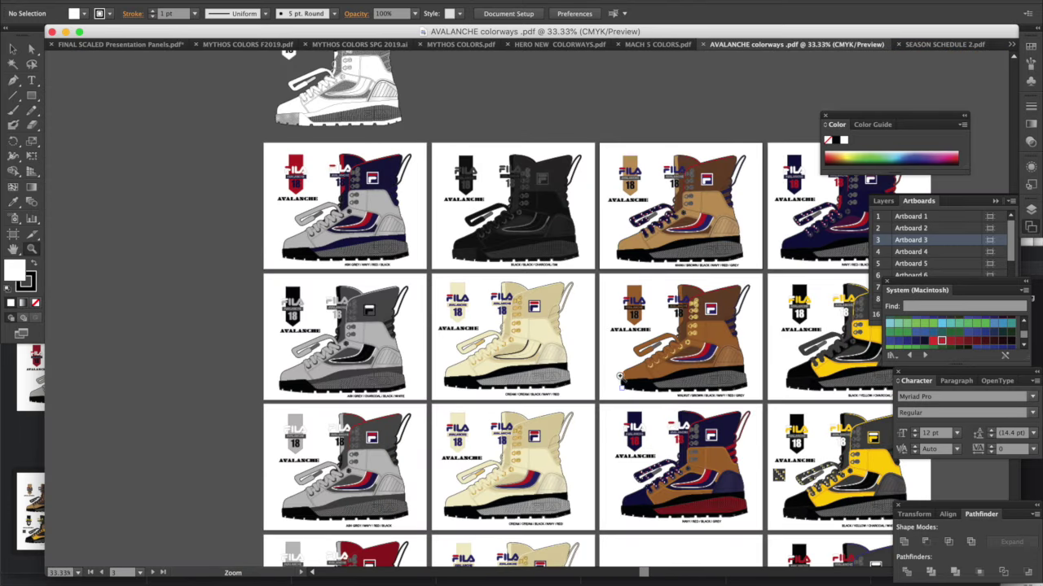
pyautogui.scroll(-5, 619, 376)
pyautogui.hscroll(3, 619, 376)
pyautogui.scroll(-3, 610, 368)
pyautogui.hscroll(1, 611, 368)
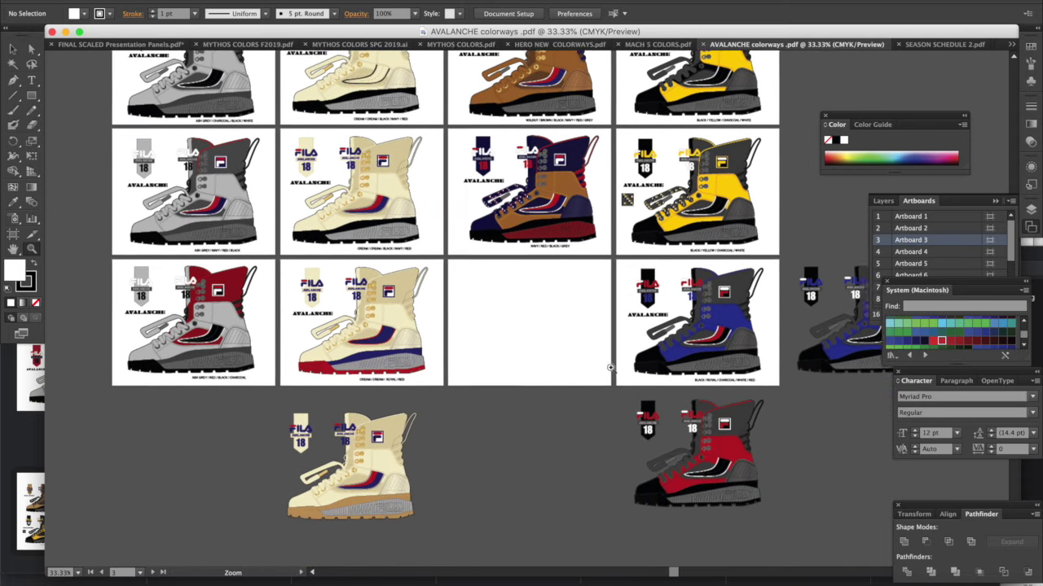
pyautogui.scroll(5, 610, 368)
pyautogui.hscroll(-1, 610, 368)
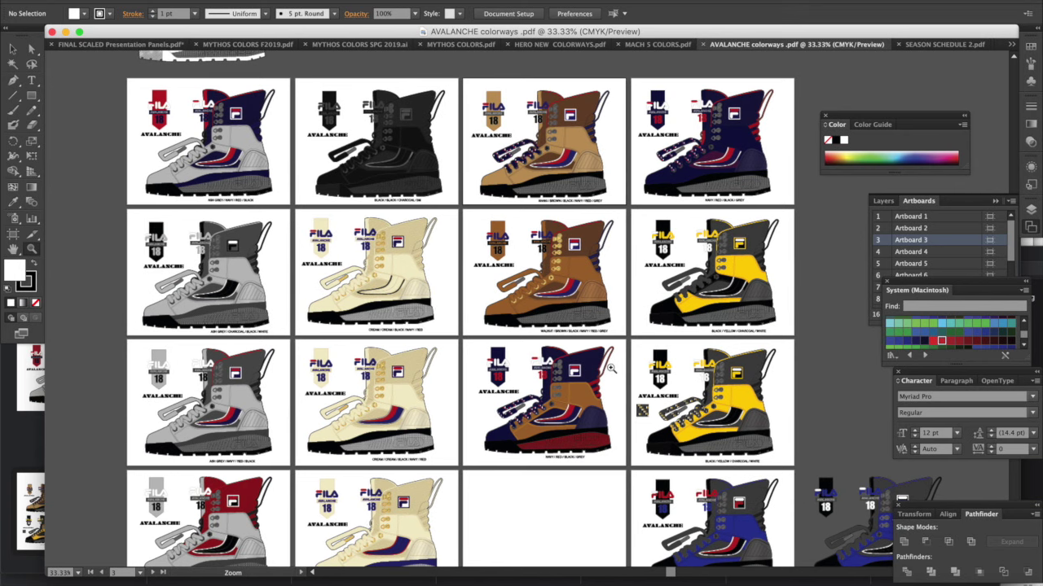
pyautogui.hscroll(1, 610, 368)
pyautogui.scroll(-1, 610, 369)
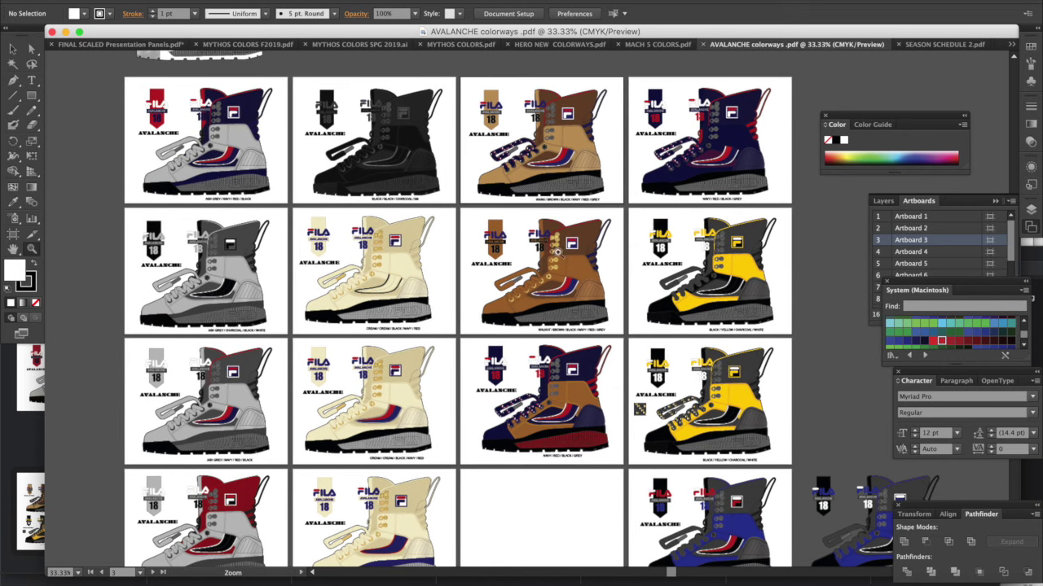
# Inspect the Black / Black / Charcoal / 3M Avalanche boot up close at 150% zoom.
pyautogui.click(366, 117)
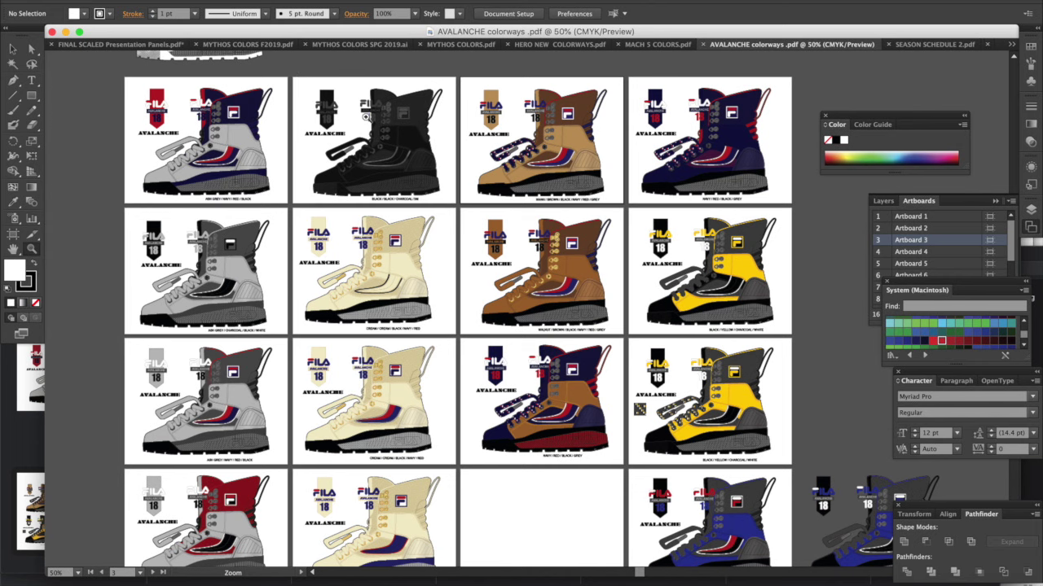
pyautogui.click(547, 332)
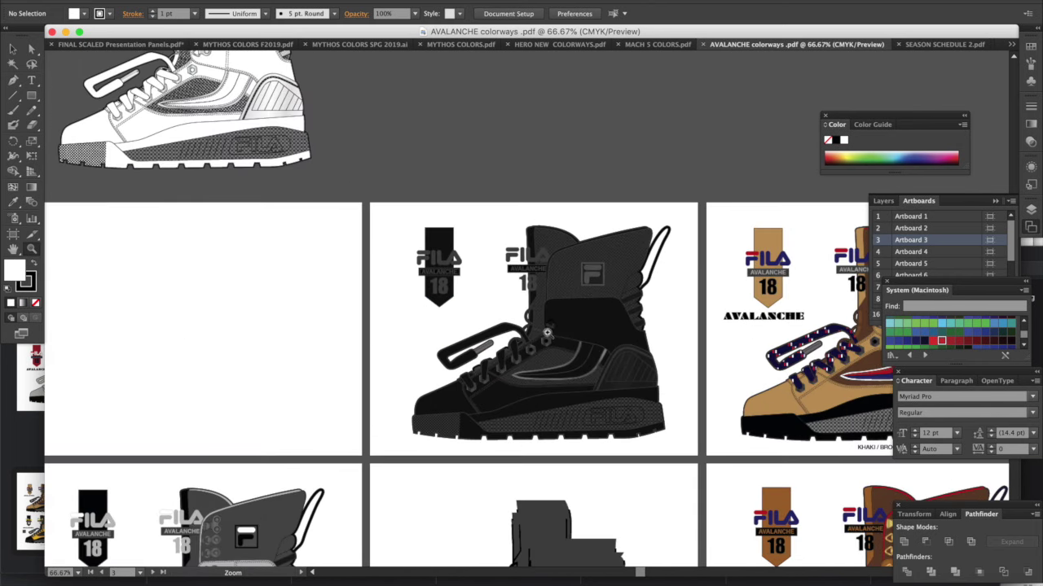
pyautogui.click(572, 350)
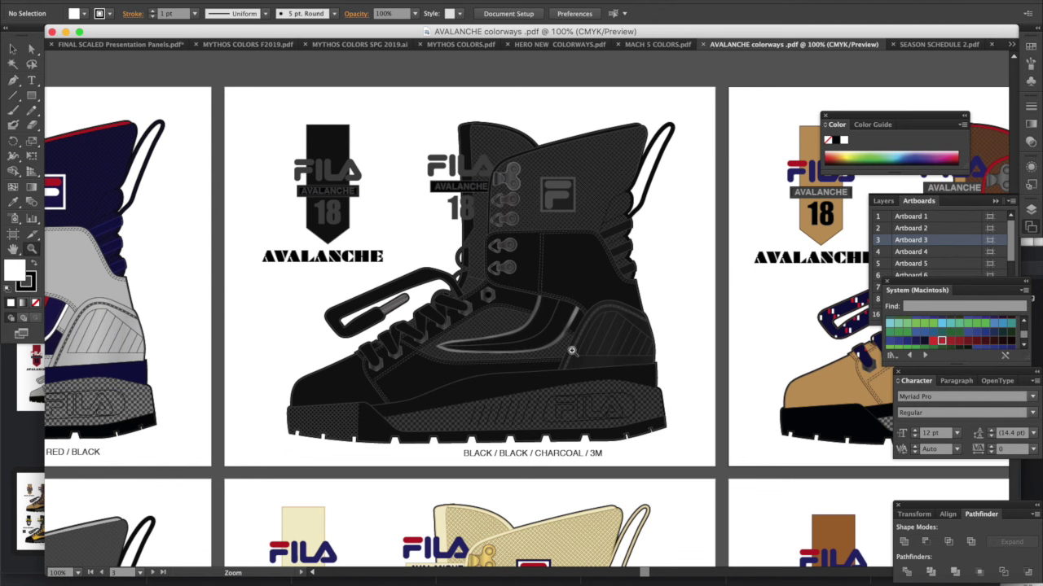
pyautogui.click(558, 340)
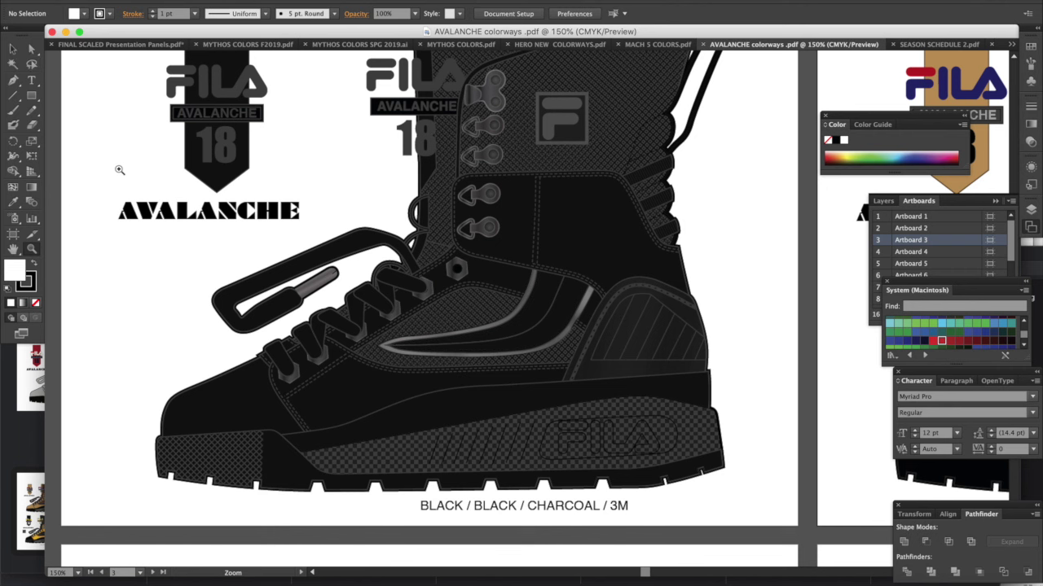
# View the all-black Avalanche boot at 100% alongside the neighboring ash grey/navy, khaki and cream colorways.
pyautogui.press('super+minus')
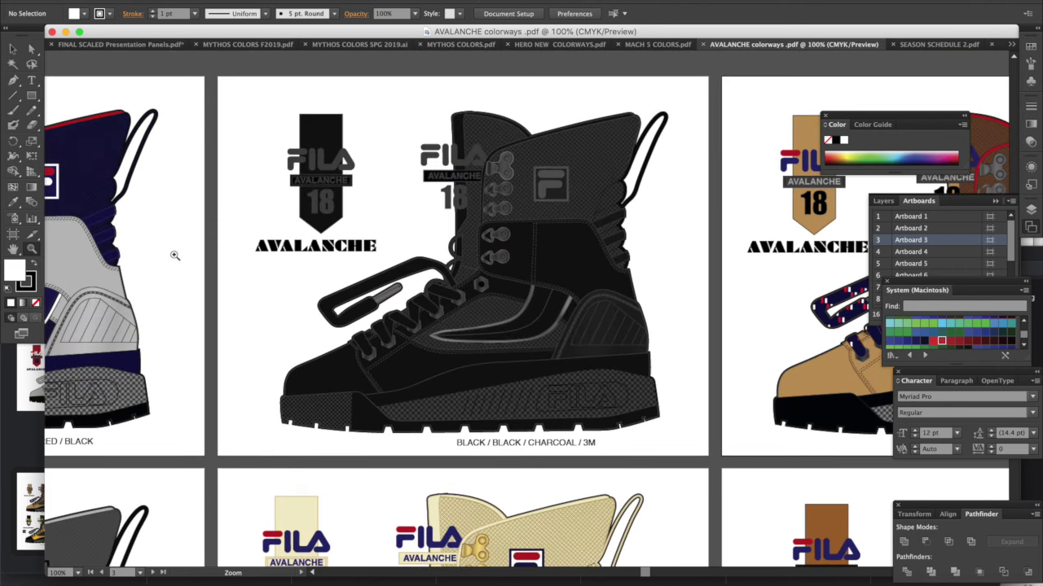
pyautogui.scroll(5, 174, 255)
pyautogui.scroll(-10, 174, 255)
pyautogui.hscroll(5, 174, 255)
pyautogui.scroll(-3, 174, 255)
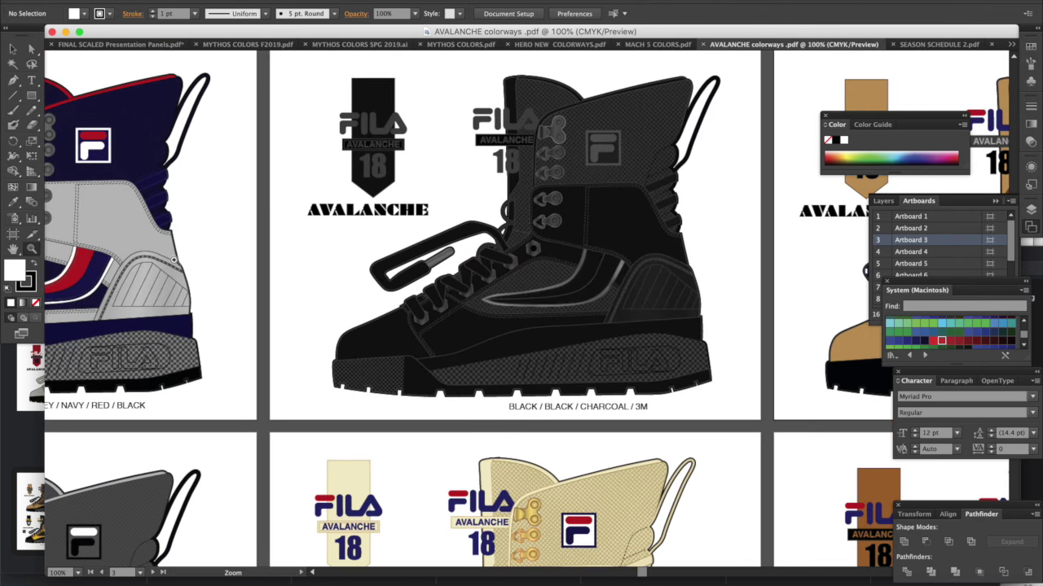
pyautogui.scroll(3, 175, 259)
pyautogui.hscroll(2, 175, 260)
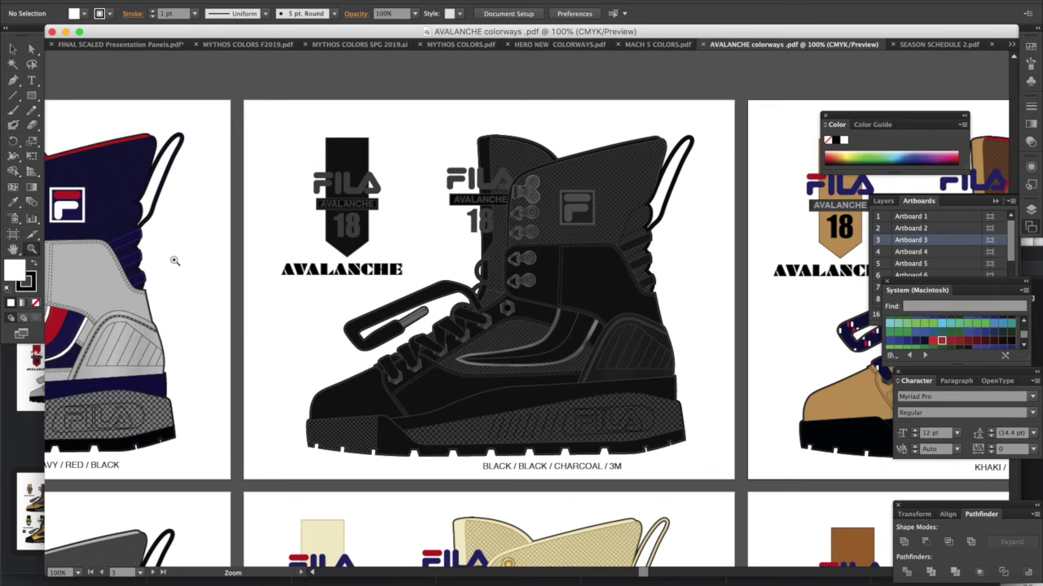
# Look past the khaki boot to the Walnut / Brown and Black / Yellow / Charcoal / White Avalanche colorways.
pyautogui.scroll(-4, 621, 414)
pyautogui.hscroll(7, 622, 414)
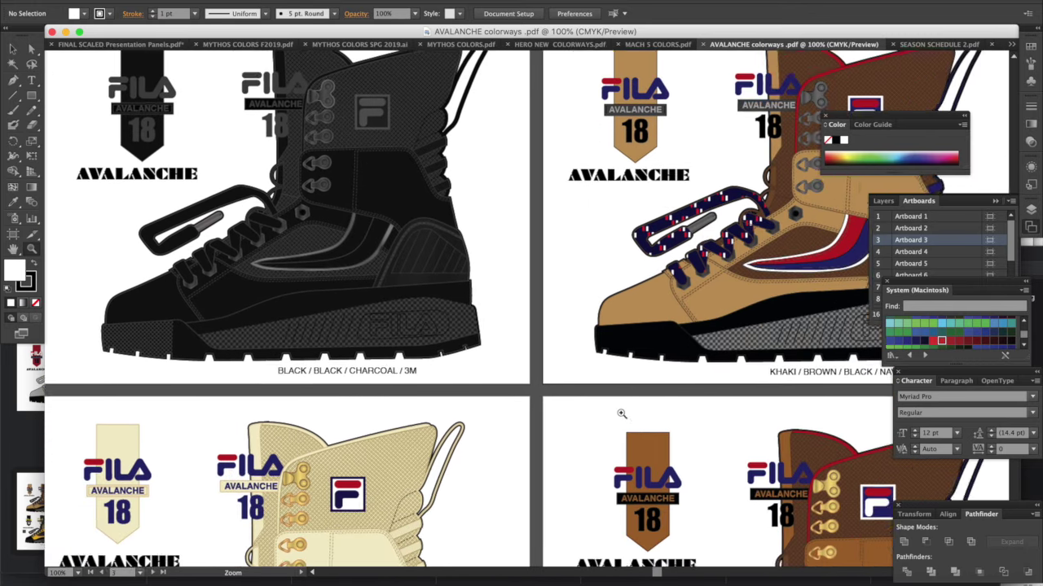
pyautogui.scroll(-8, 621, 414)
pyautogui.hscroll(20, 622, 414)
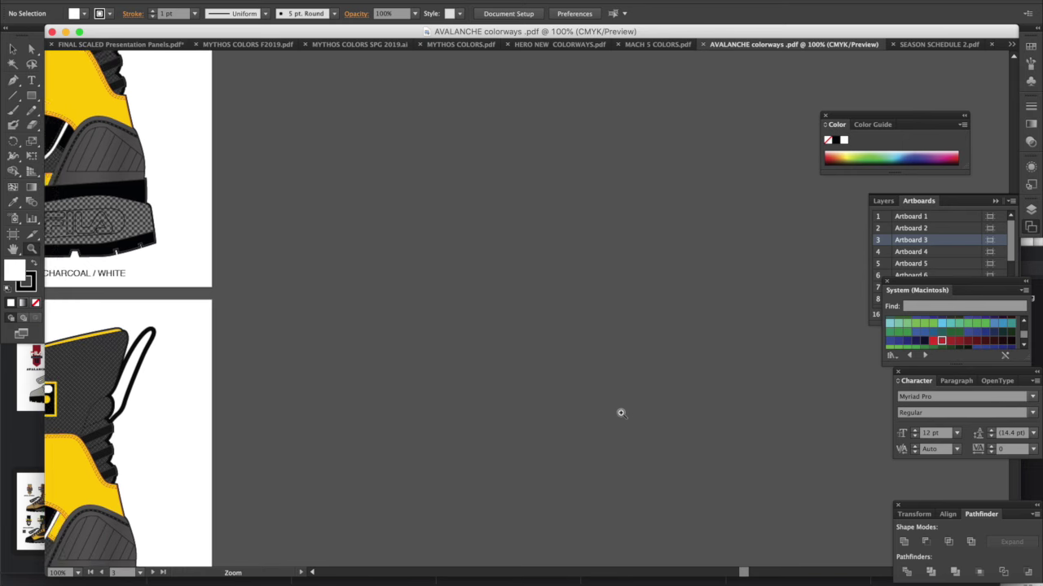
pyautogui.scroll(8, 621, 413)
pyautogui.hscroll(-20, 620, 413)
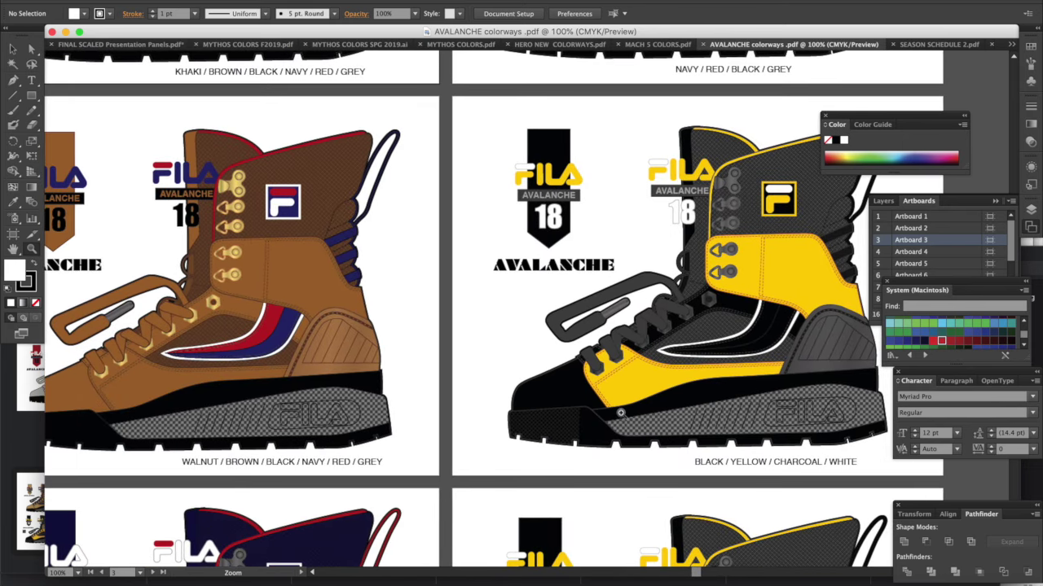
pyautogui.scroll(-1, 620, 413)
pyautogui.hscroll(1, 620, 413)
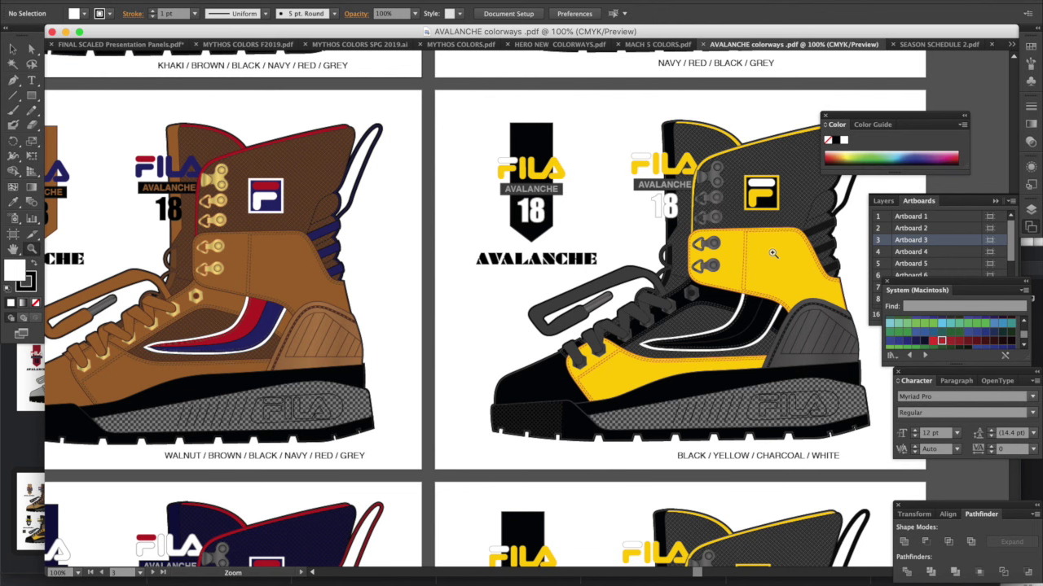
# Compare the two Black / Yellow / Charcoal / White boots, one with plain laces and one with patterned laces.
pyautogui.scroll(-6, 773, 254)
pyautogui.hscroll(3, 773, 253)
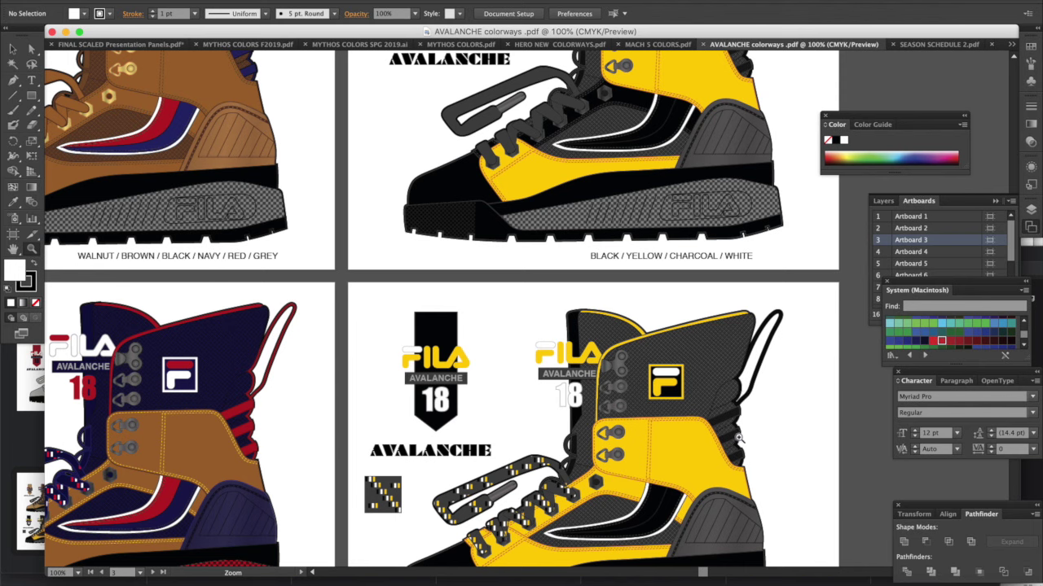
pyautogui.scroll(-5, 737, 438)
pyautogui.hscroll(1, 737, 439)
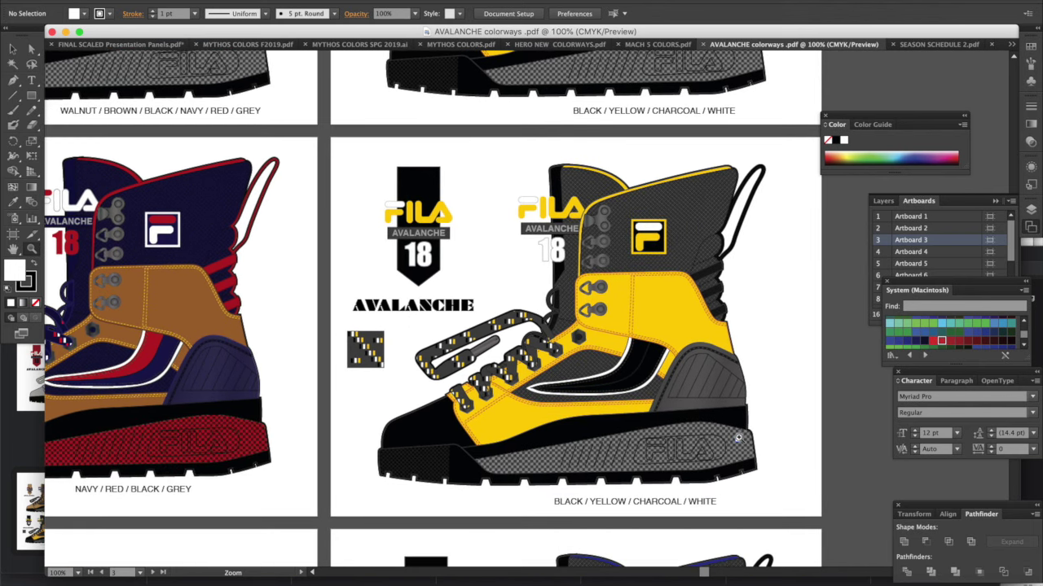
pyautogui.scroll(7, 737, 439)
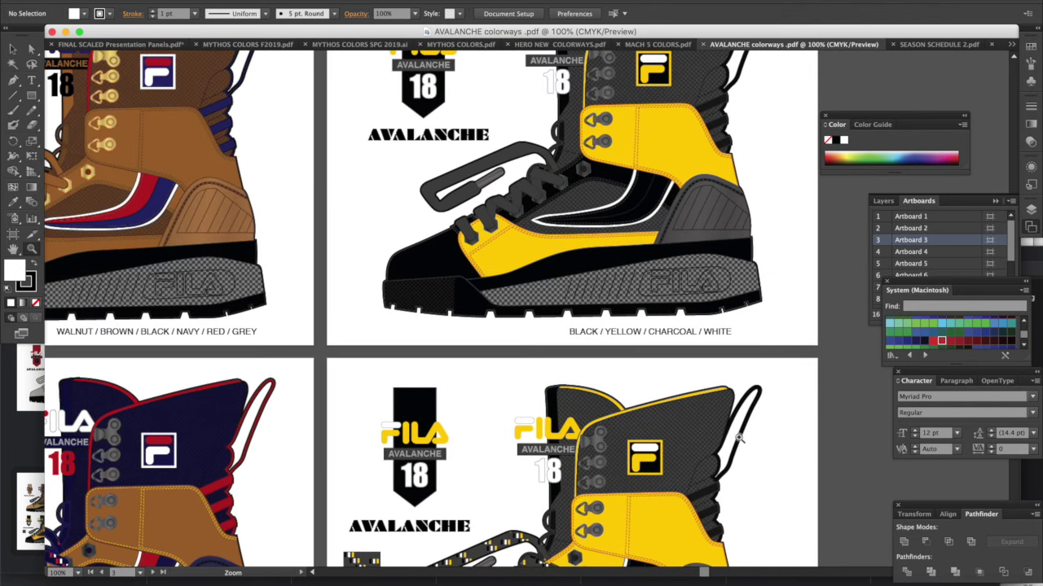
pyautogui.scroll(1, 737, 438)
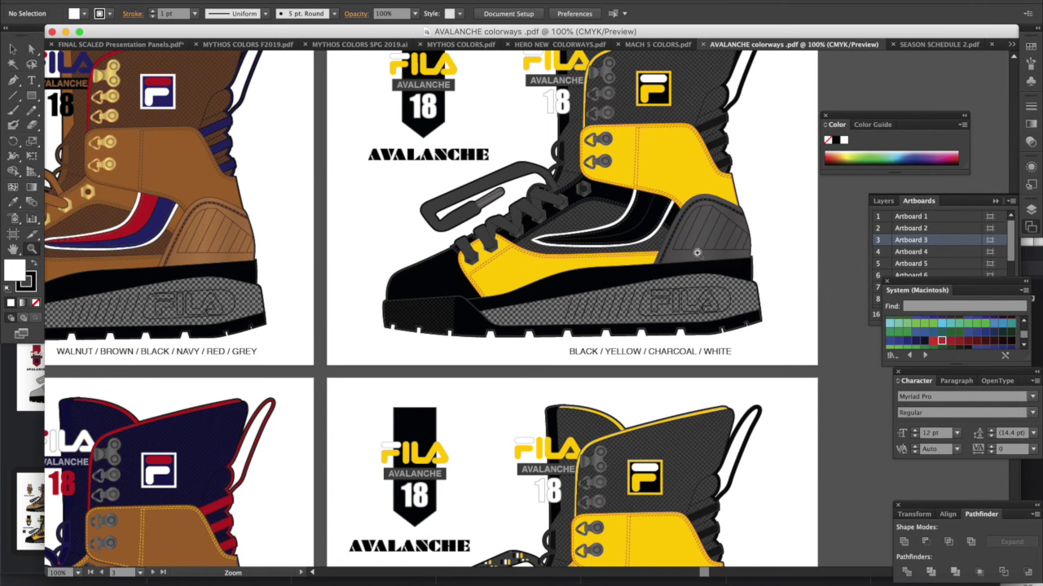
pyautogui.scroll(1, 420, 255)
# Return to the Black / Black / Charcoal / 3M boot in the top row, passing the khaki and walnut colorways.
pyautogui.scroll(-10, 420, 256)
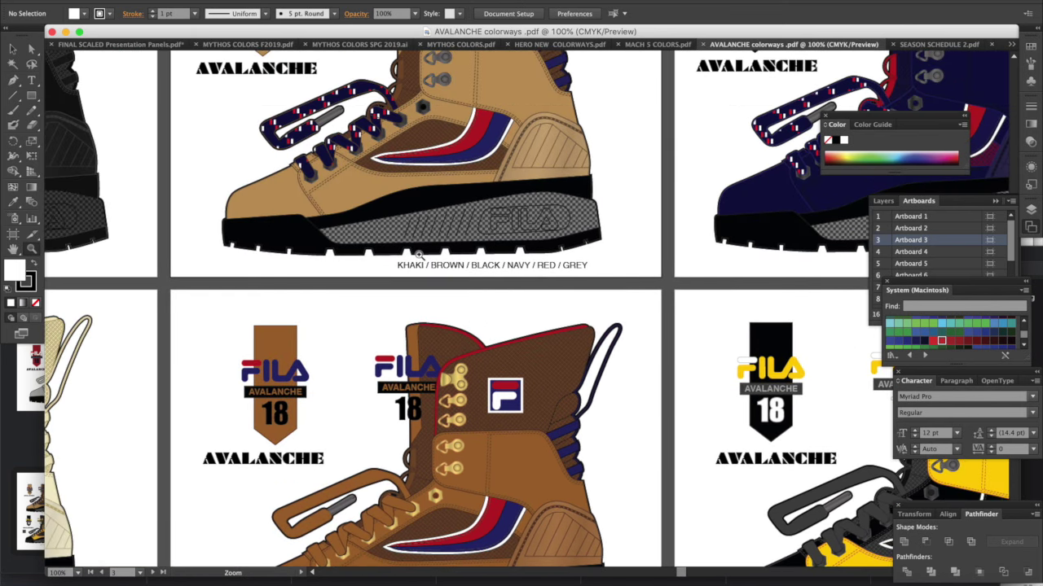
pyautogui.hscroll(-10, 420, 256)
pyautogui.scroll(2, 419, 255)
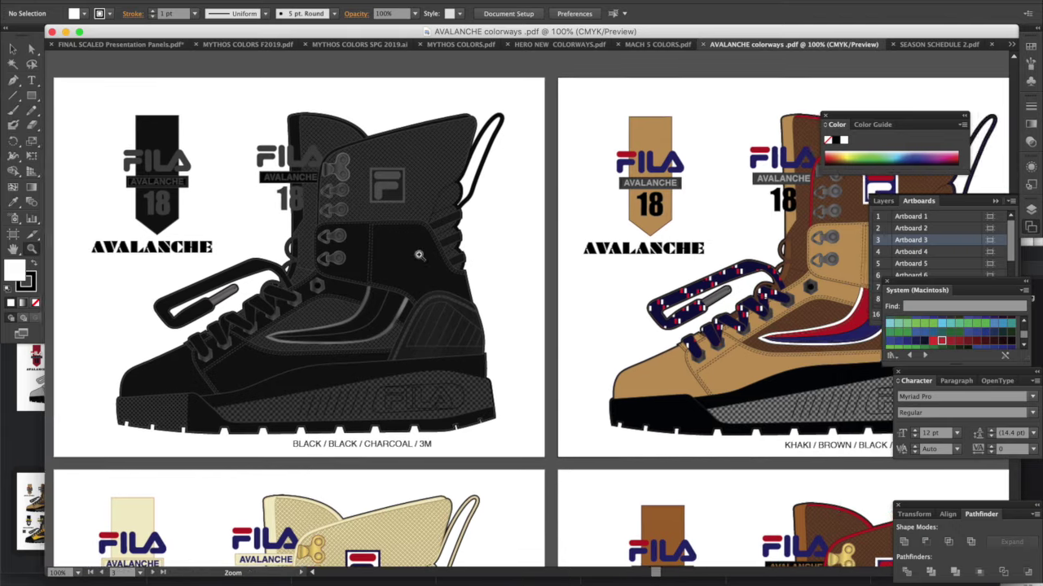
pyautogui.hscroll(-3, 418, 255)
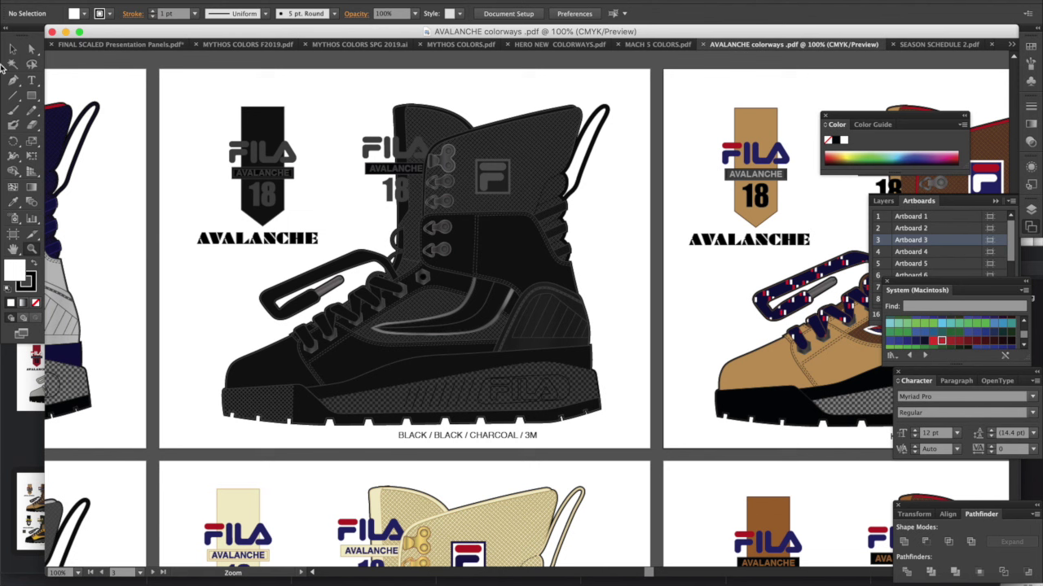
# Ungroup the Black / Black / Charcoal / 3M boot artwork and deselect it.
pyautogui.click(13, 50)
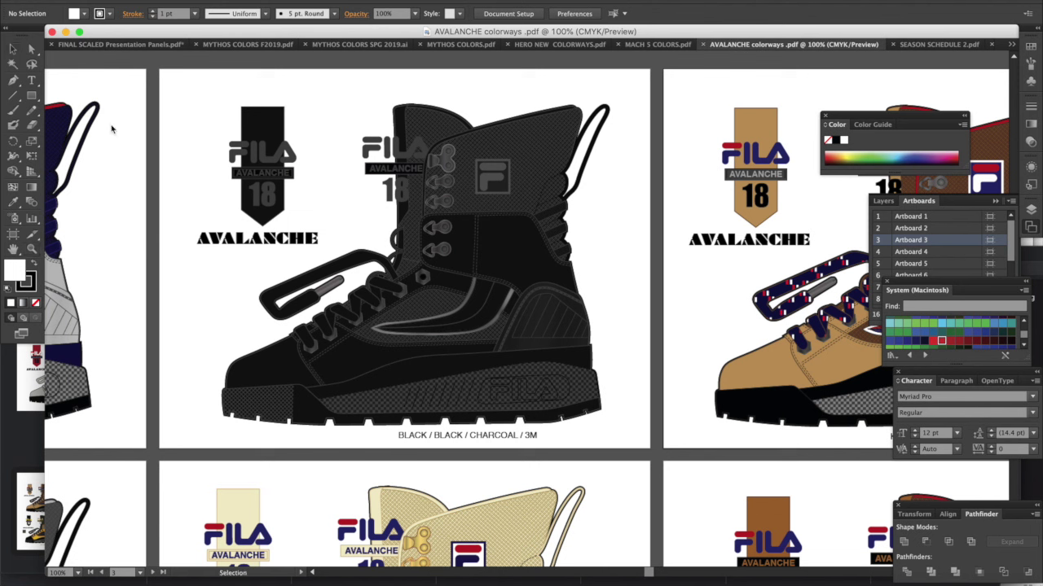
pyautogui.click(350, 370)
pyautogui.click(167, 1)
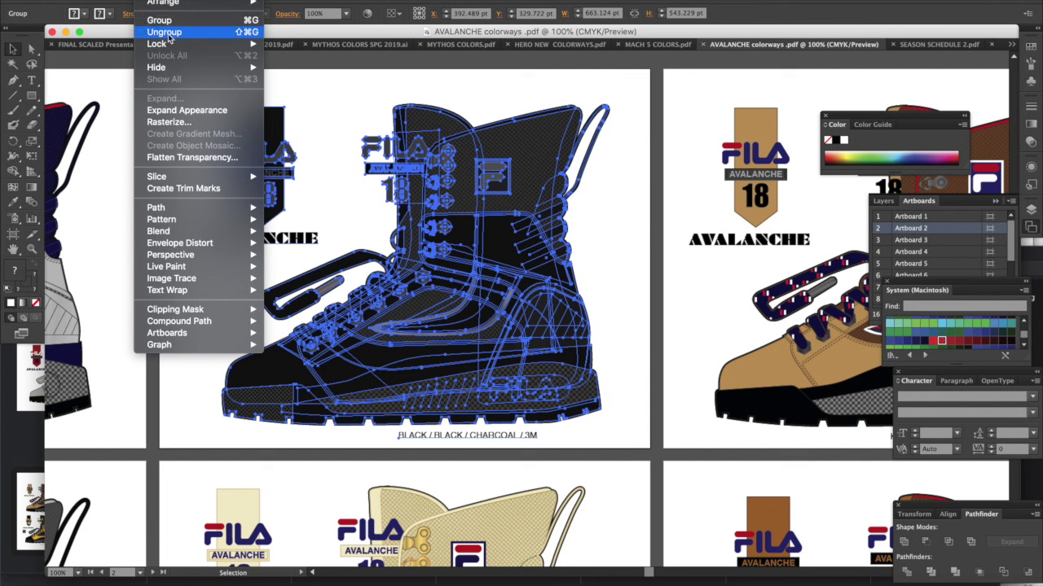
pyautogui.click(167, 27)
pyautogui.click(225, 96)
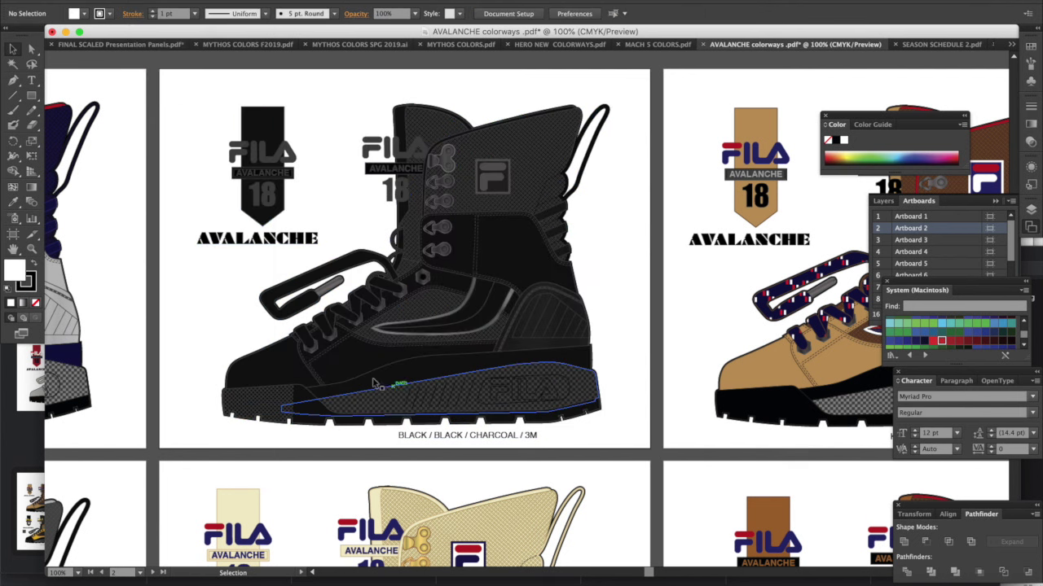
# Fill the lower side panel and the ankle panel of the all-black boot with white.
pyautogui.click(359, 368)
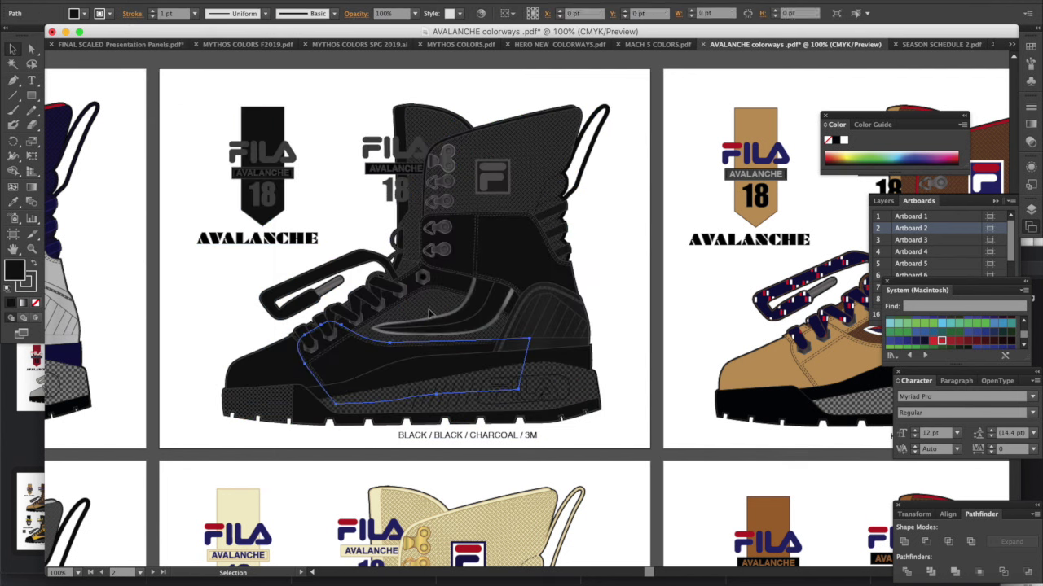
pyautogui.keyDown('shift'); pyautogui.click(512, 271); pyautogui.keyUp('shift')
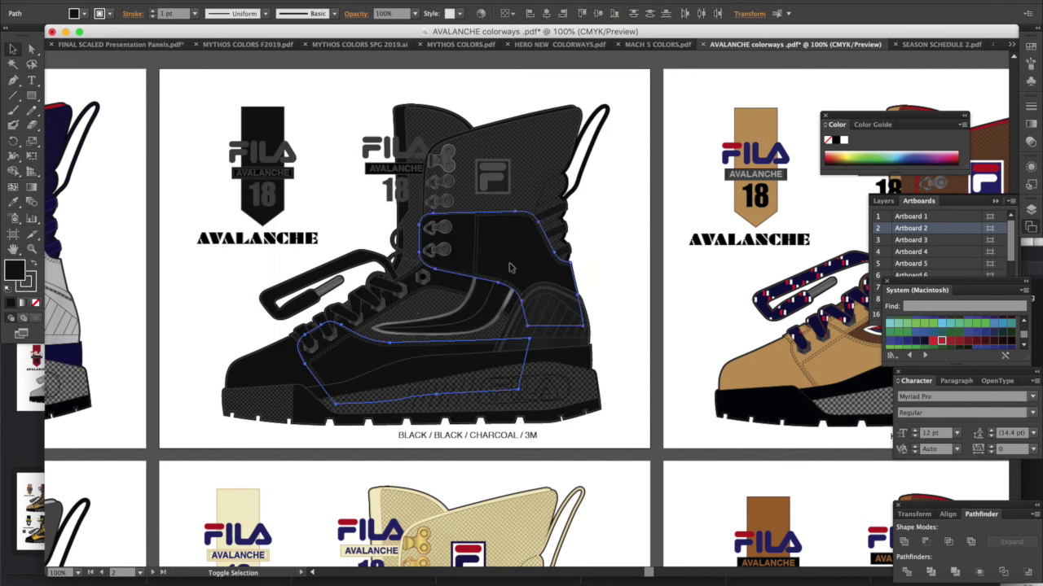
pyautogui.click(844, 141)
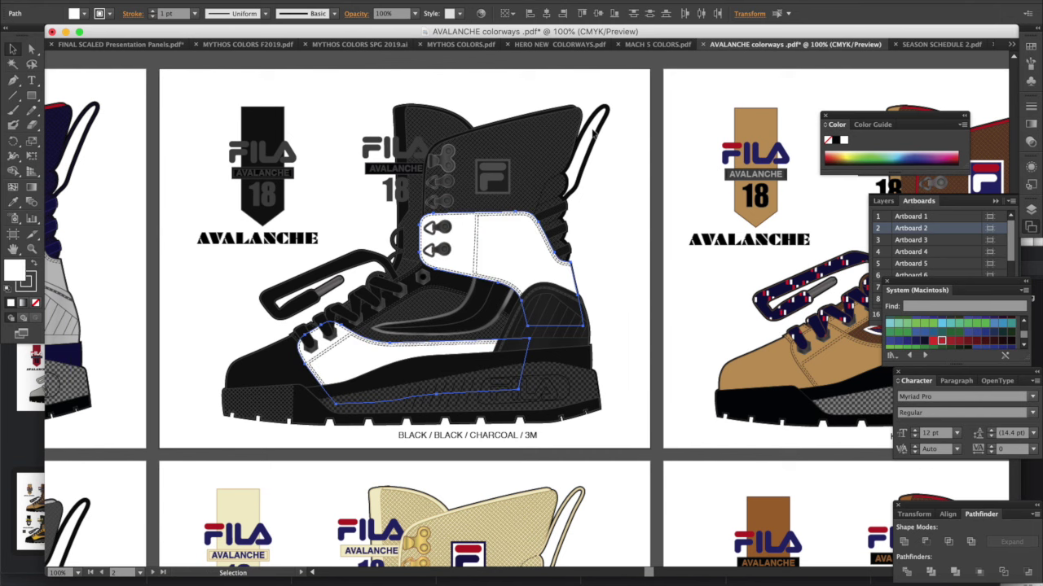
pyautogui.click(592, 60)
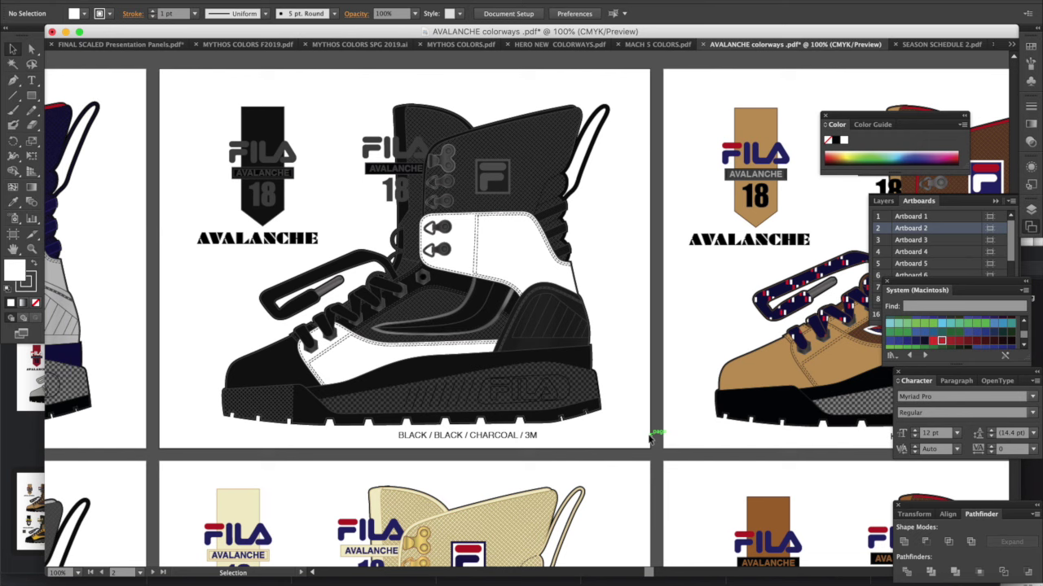
# Undo the white fill on the boot's two panels and clear the selection.
pyautogui.hotkey('ctrl', 'z')
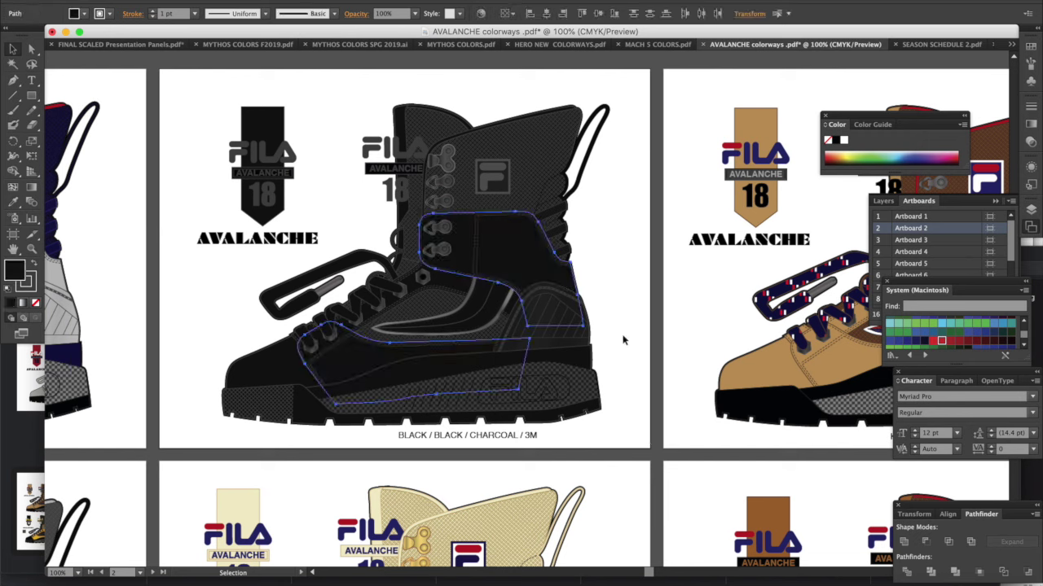
pyautogui.click(638, 392)
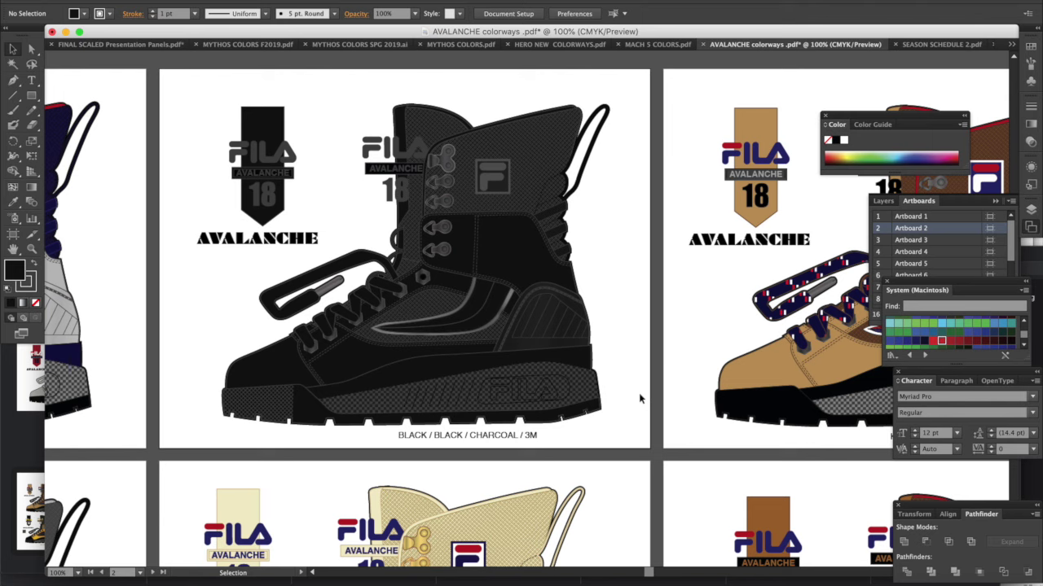
# Look down the column of cream Avalanche colorways below the all-black boot to the Cream / Cream / Royal / Red version.
pyautogui.scroll(-5, 640, 398)
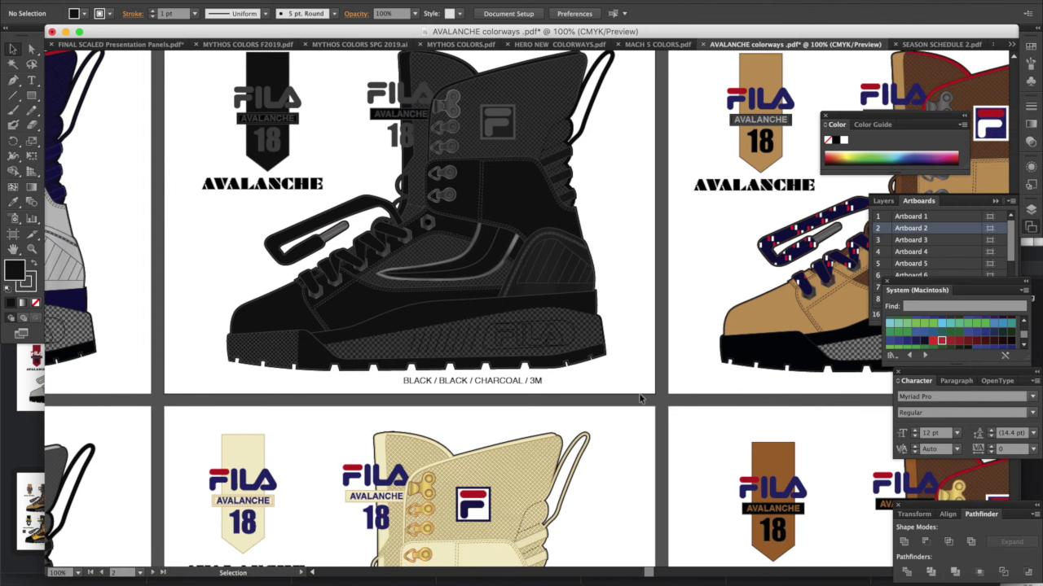
pyautogui.scroll(-2, 640, 399)
pyautogui.scroll(-3, 640, 398)
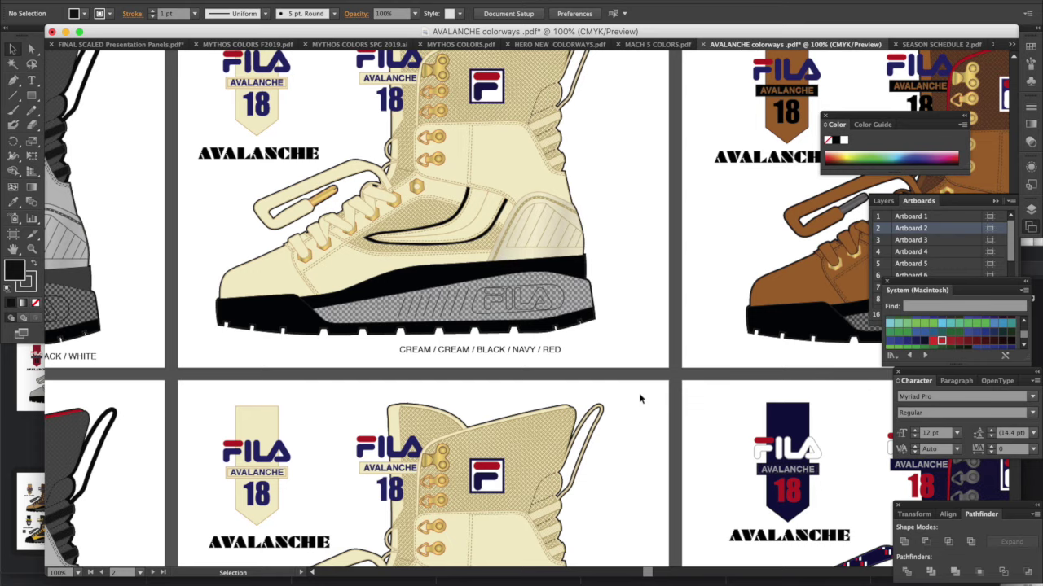
pyautogui.scroll(-5, 640, 398)
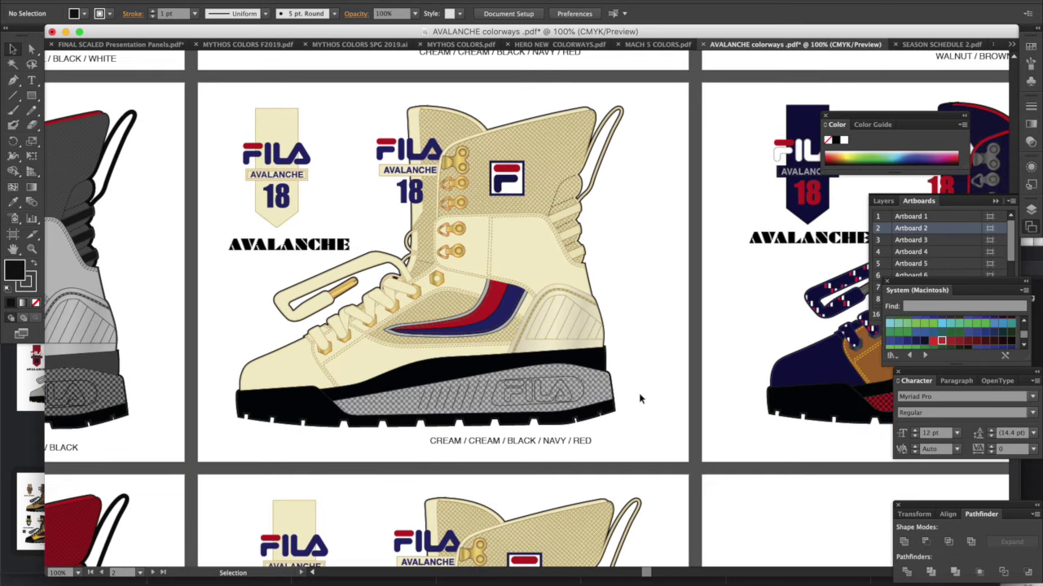
pyautogui.scroll(-8, 640, 398)
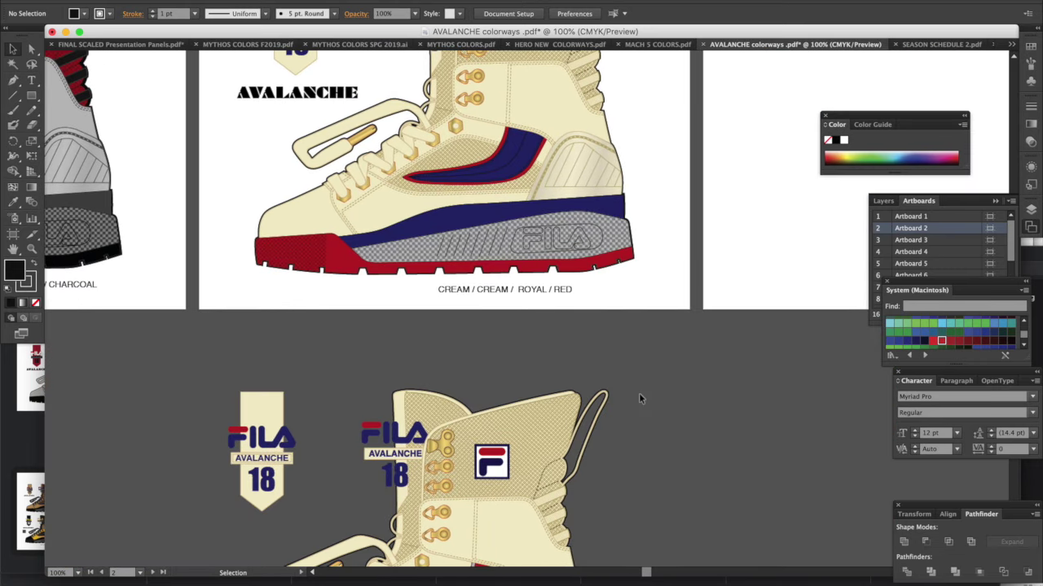
pyautogui.scroll(-10, 639, 393)
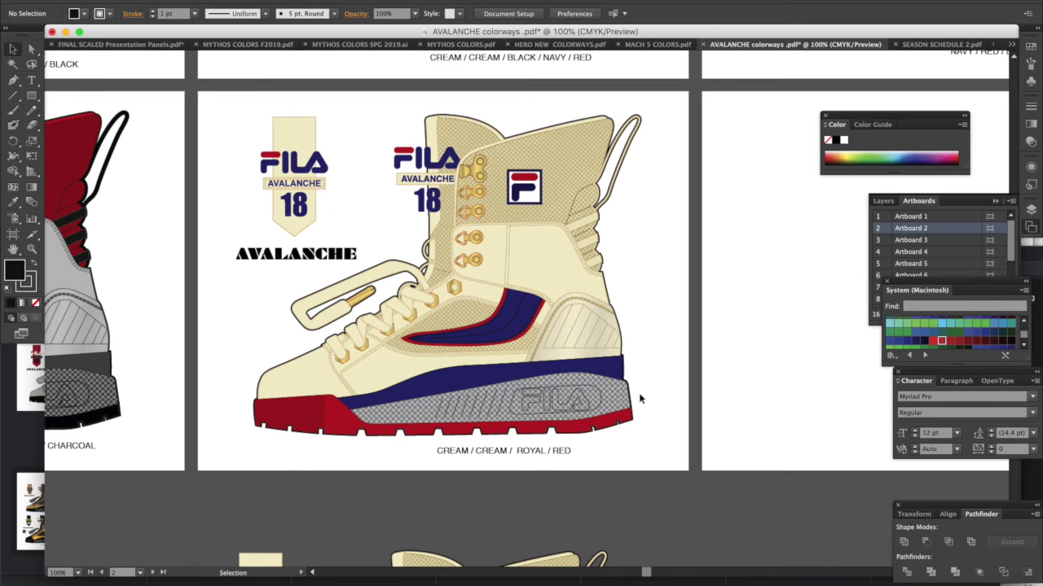
pyautogui.scroll(1, 639, 393)
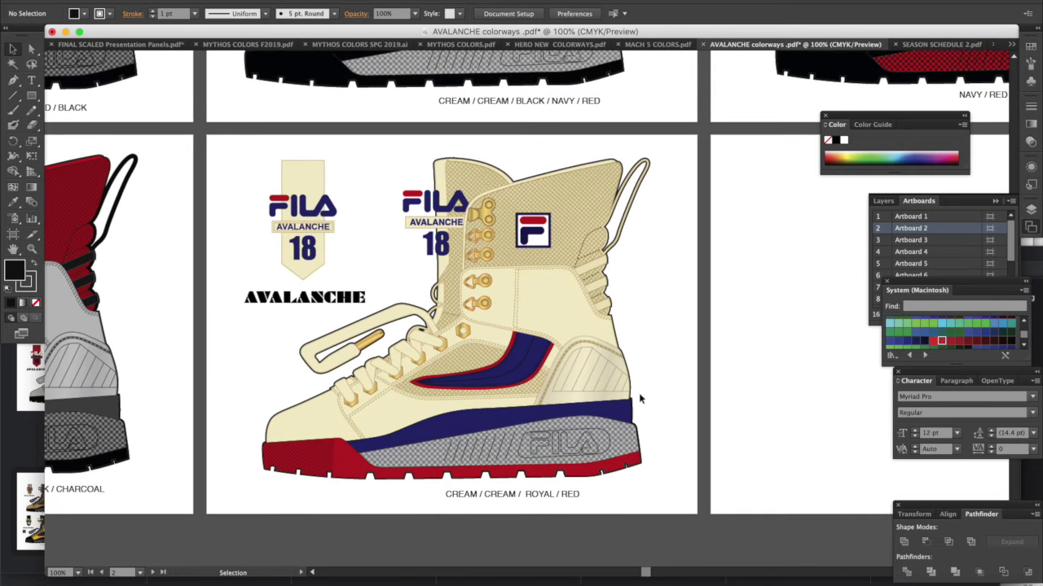
pyautogui.scroll(1, 638, 398)
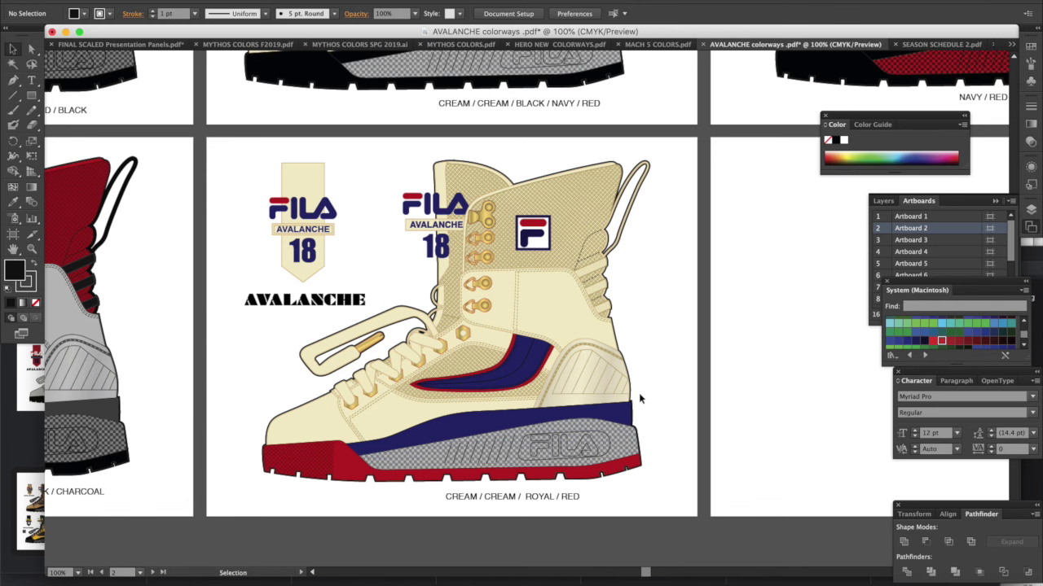
# Go back up to the Cream / Cream / Black / Navy / Red boot directly below the all-black one.
pyautogui.scroll(10, 638, 393)
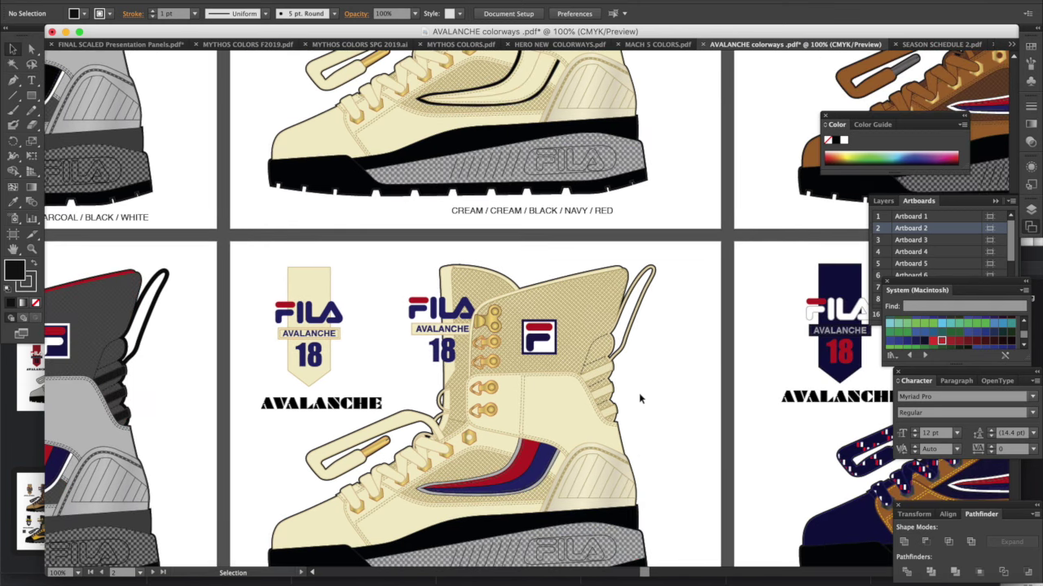
pyautogui.scroll(12, 638, 392)
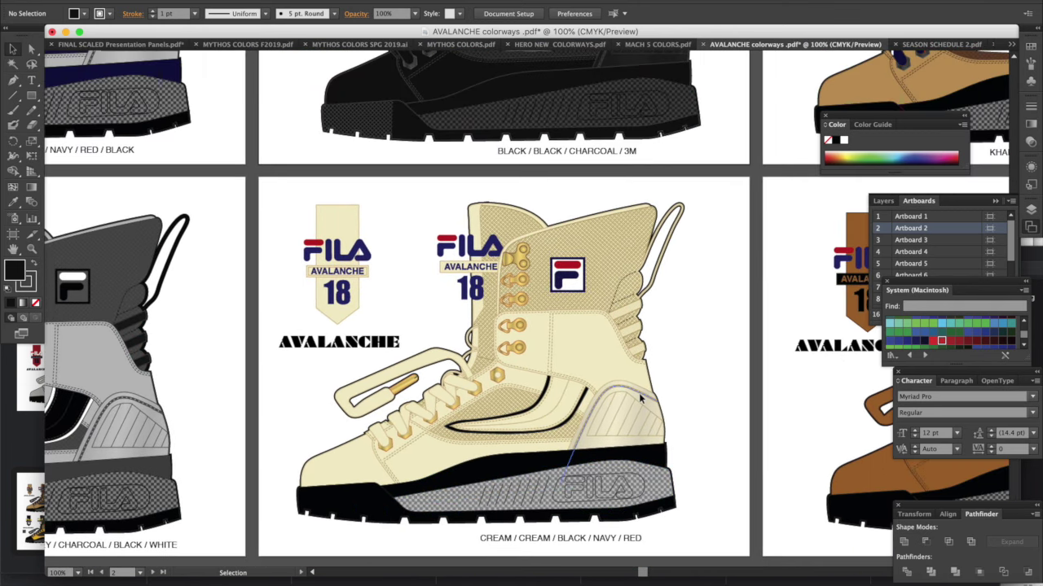
pyautogui.scroll(-2, 641, 397)
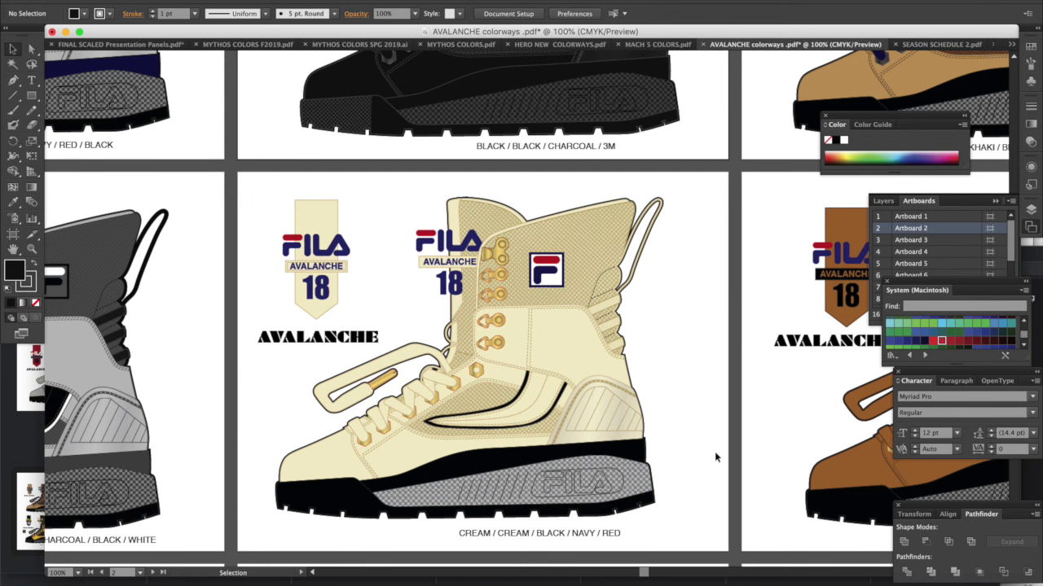
# Compare the loose cream boot with the tan sole below the artboards with the Cream / Cream / Royal / Red version.
pyautogui.scroll(-7, 715, 456)
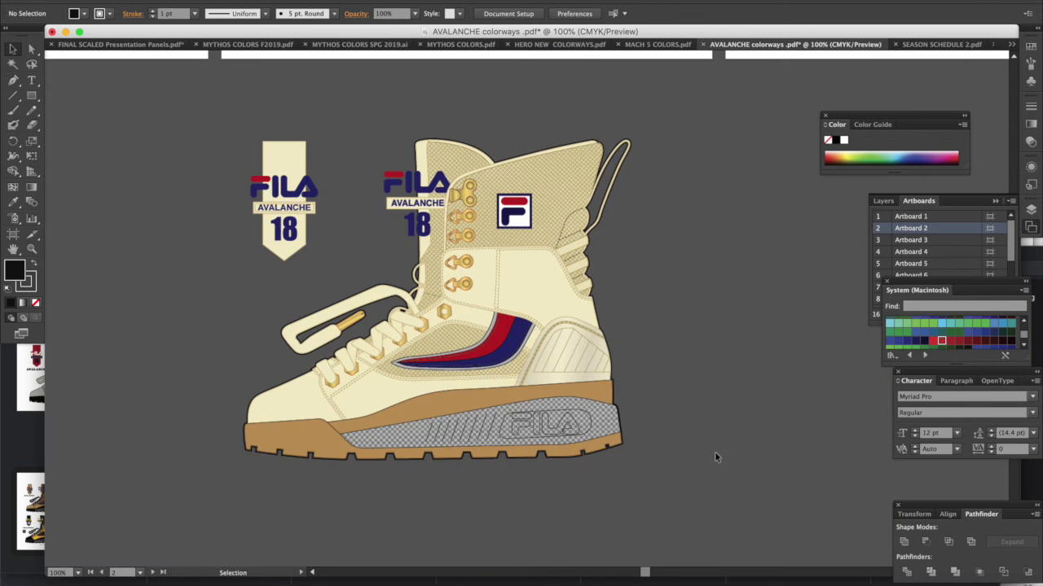
pyautogui.scroll(12, 714, 457)
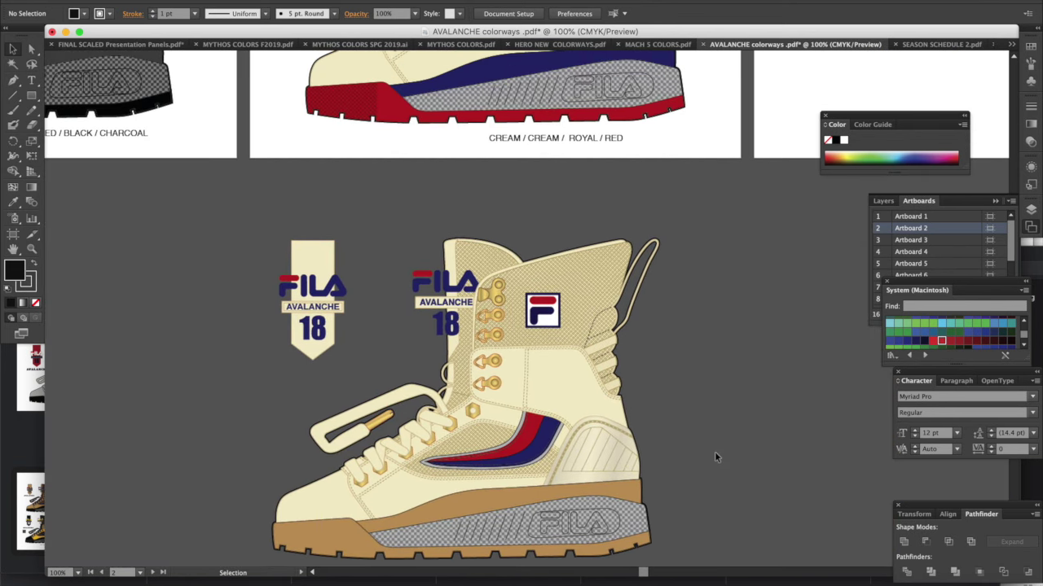
pyautogui.scroll(12, 715, 457)
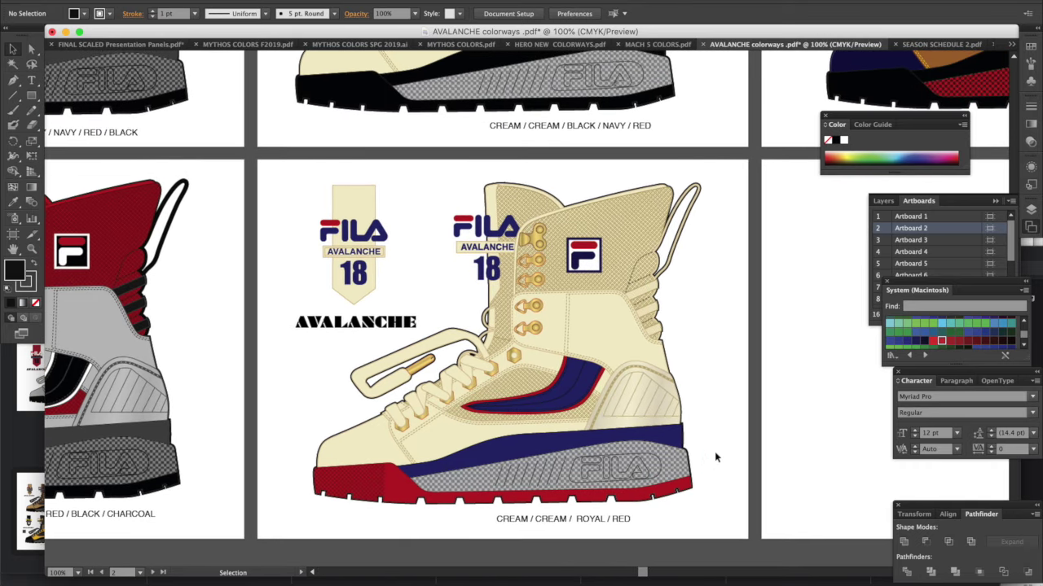
pyautogui.scroll(-20, 715, 457)
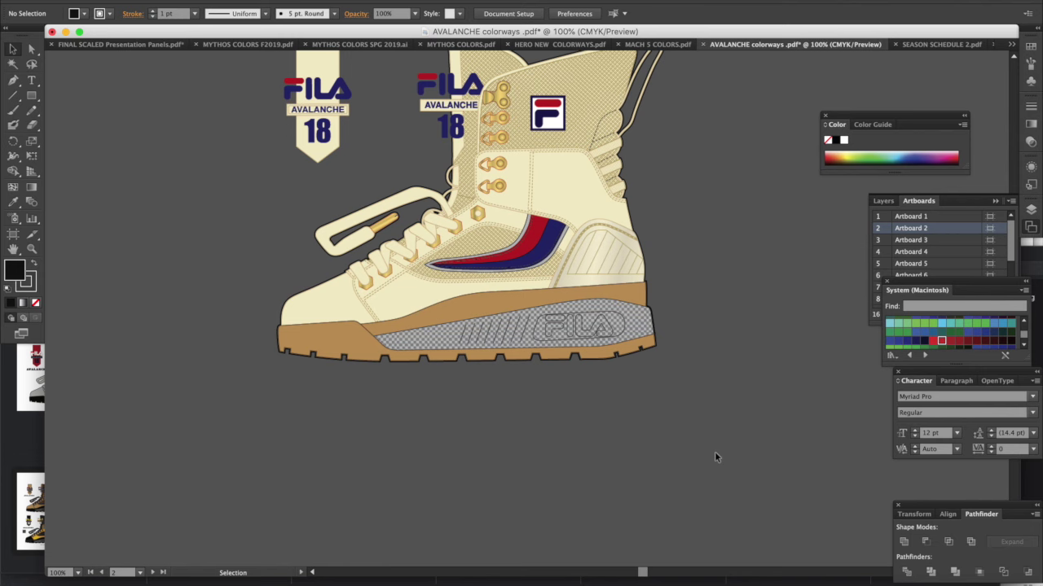
pyautogui.scroll(4, 715, 457)
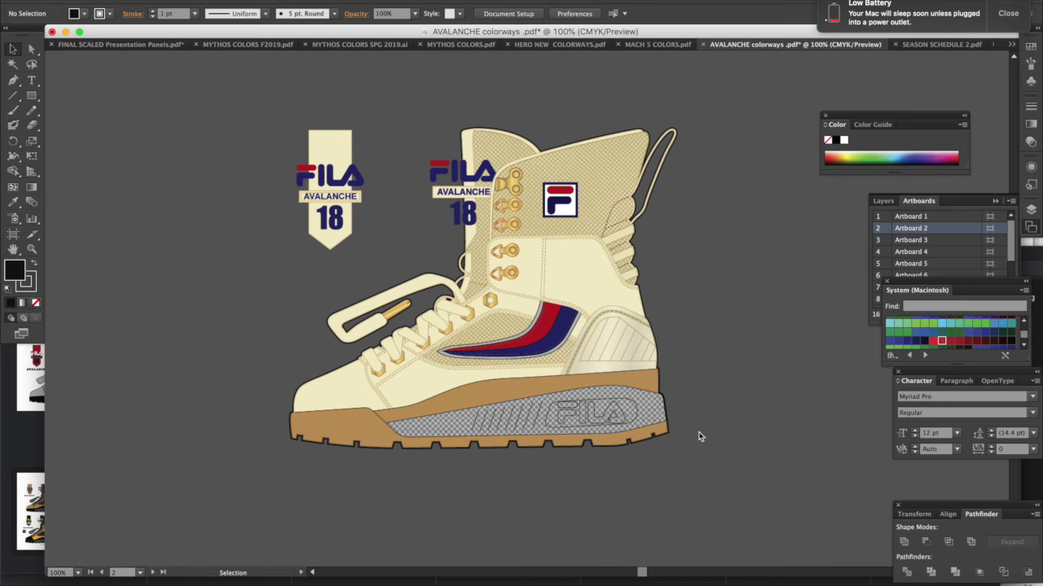
# Look back up the cream Avalanche column from the loose tan-soled boot to the Cream / Cream / Black / Navy / Red version below the all-black boot.
pyautogui.scroll(3, 744, 360)
pyautogui.scroll(5, 685, 358)
pyautogui.scroll(-5, 685, 357)
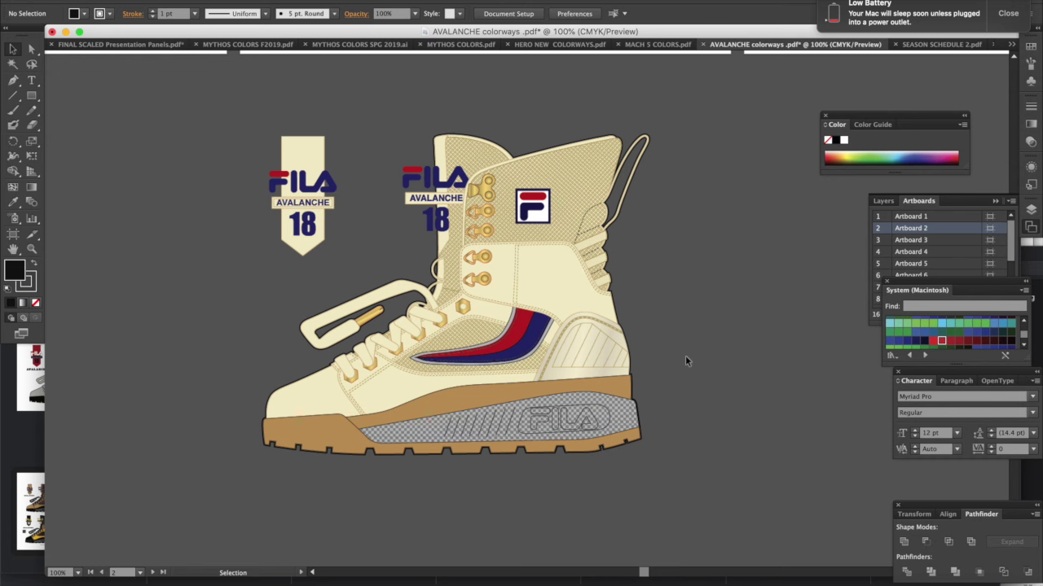
pyautogui.scroll(10, 685, 361)
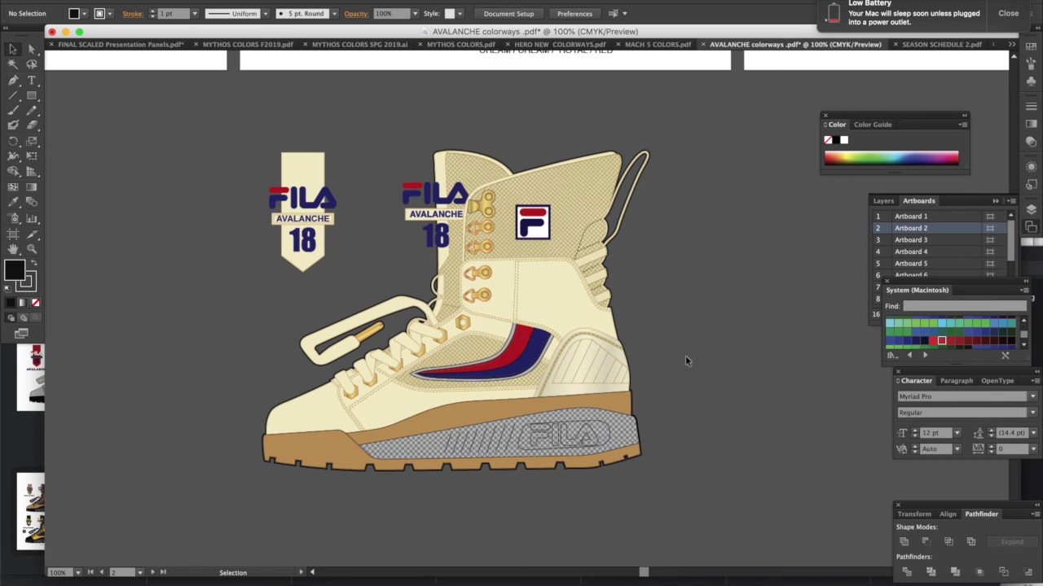
pyautogui.scroll(3, 685, 361)
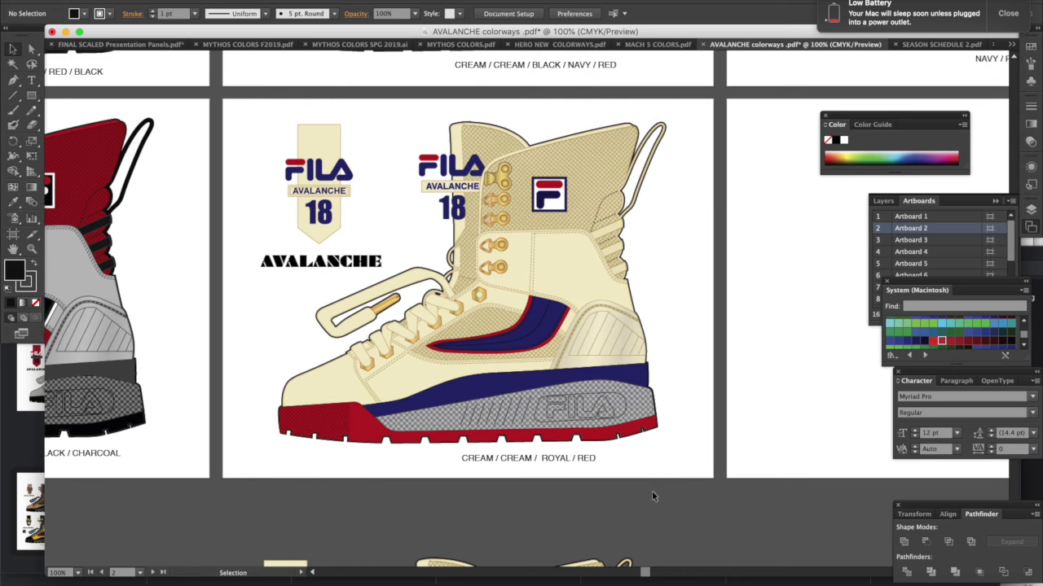
pyautogui.scroll(1, 668, 308)
pyautogui.scroll(12, 668, 308)
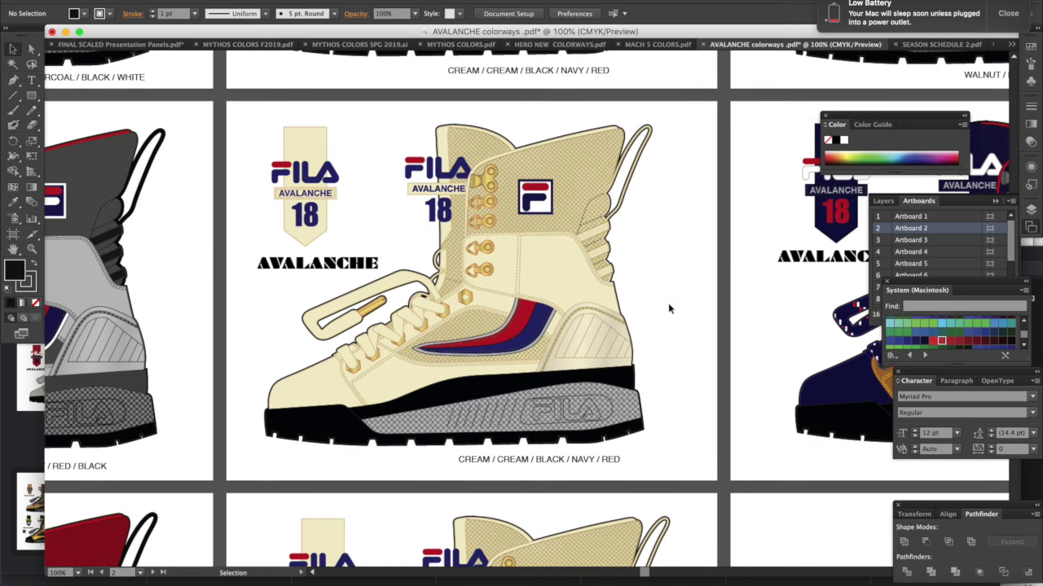
pyautogui.scroll(10, 667, 308)
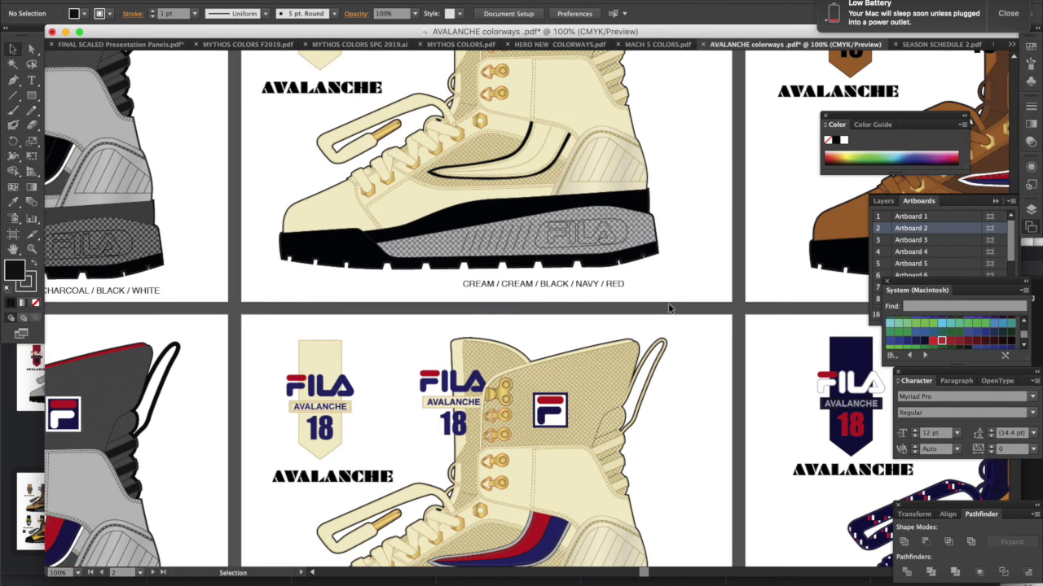
pyautogui.scroll(-1, 668, 308)
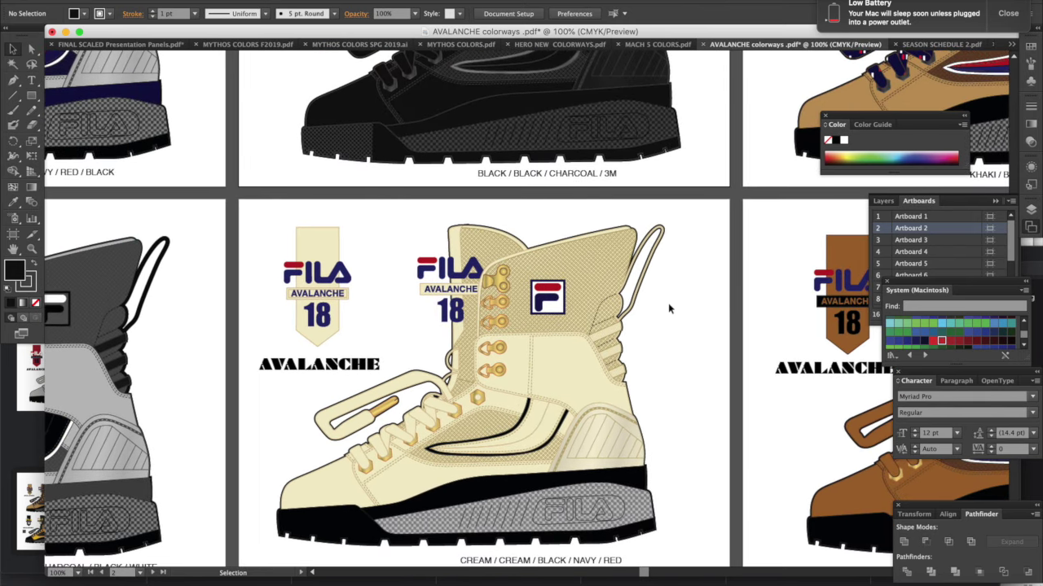
pyautogui.scroll(-2, 668, 308)
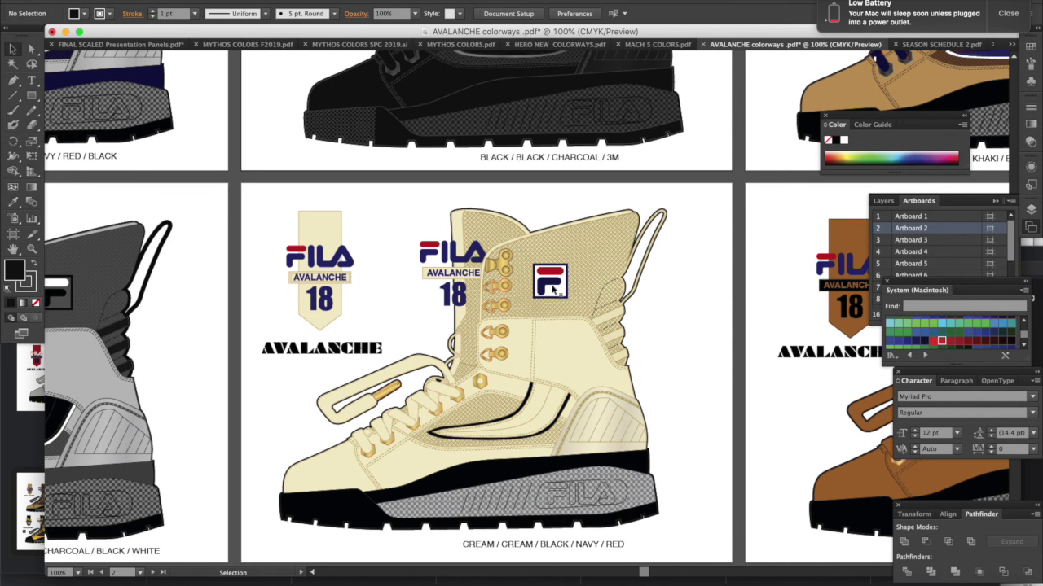
# Move to the brown column and look at the Walnut boot and the Khaki / Brown / Black / Navy / Red / Grey boot above it.
pyautogui.hscroll(10, 698, 428)
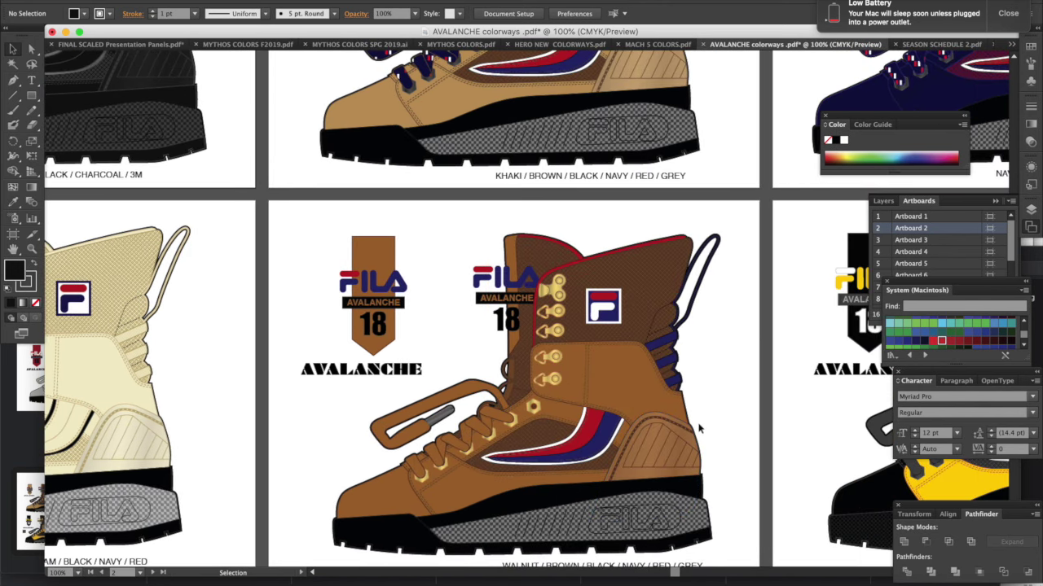
pyautogui.scroll(10, 698, 428)
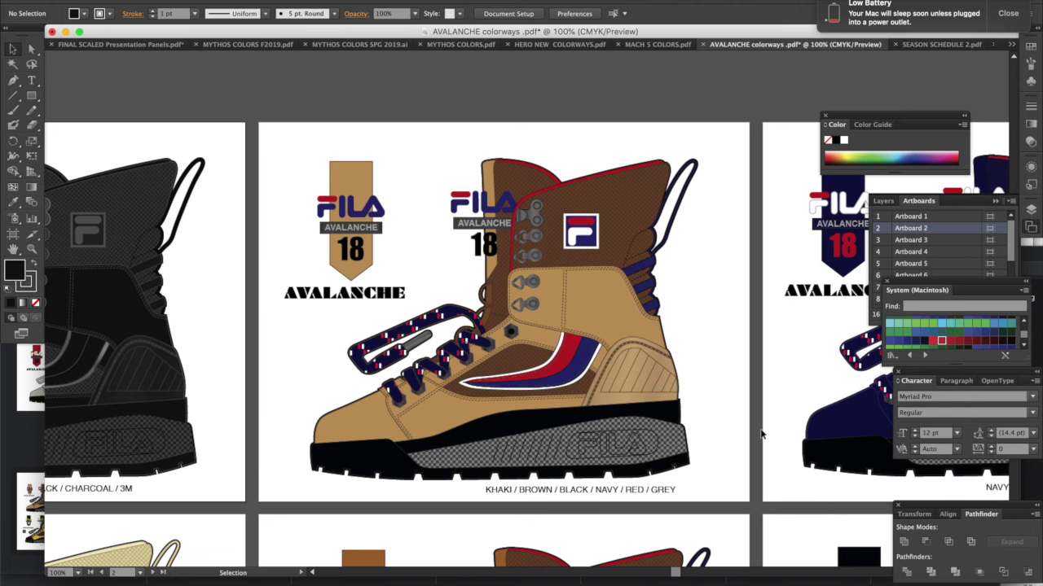
pyautogui.scroll(-1, 757, 445)
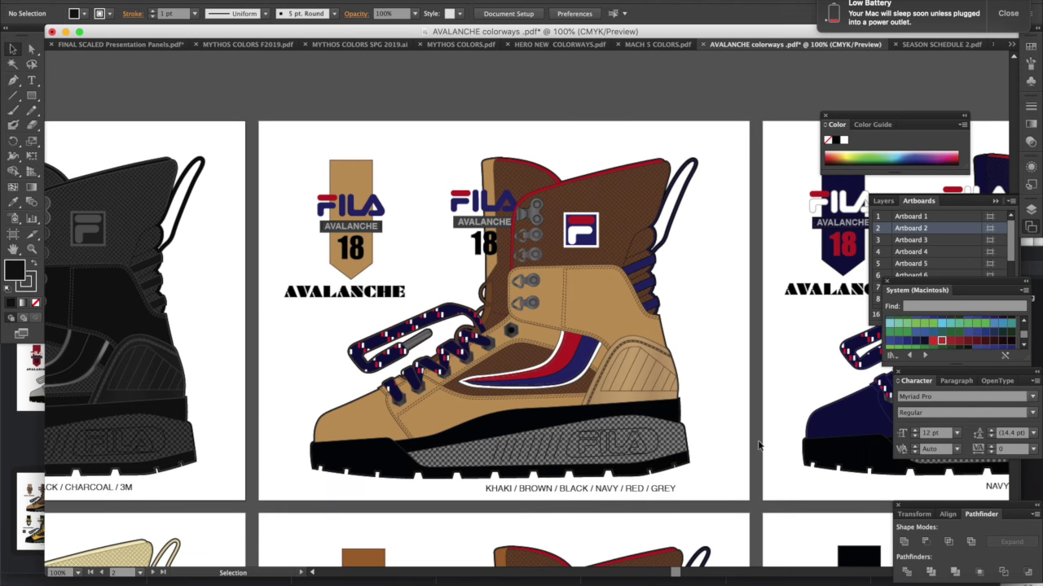
pyautogui.scroll(-10, 758, 446)
pyautogui.scroll(13, 758, 446)
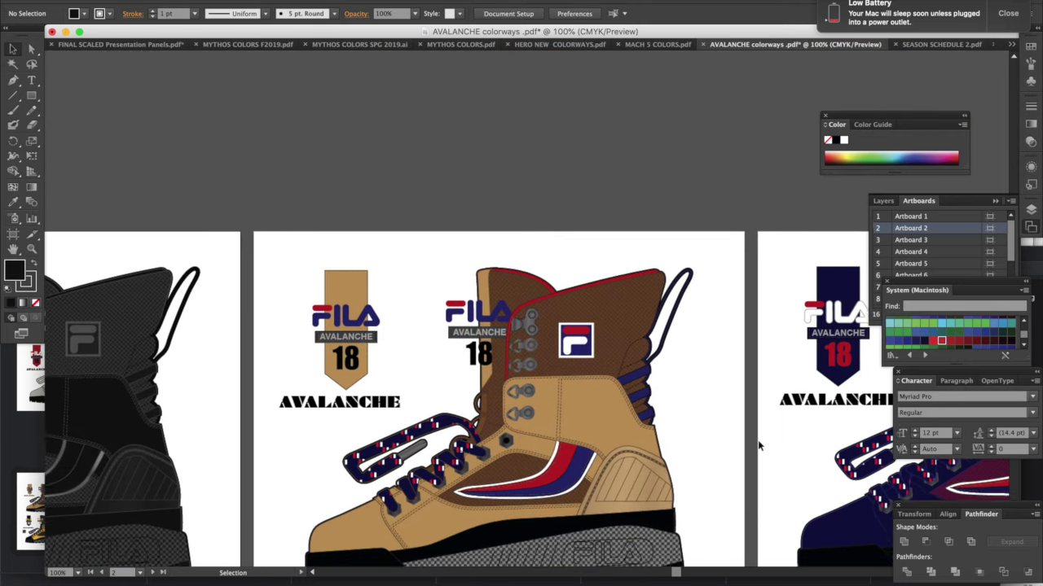
pyautogui.scroll(-4, 758, 446)
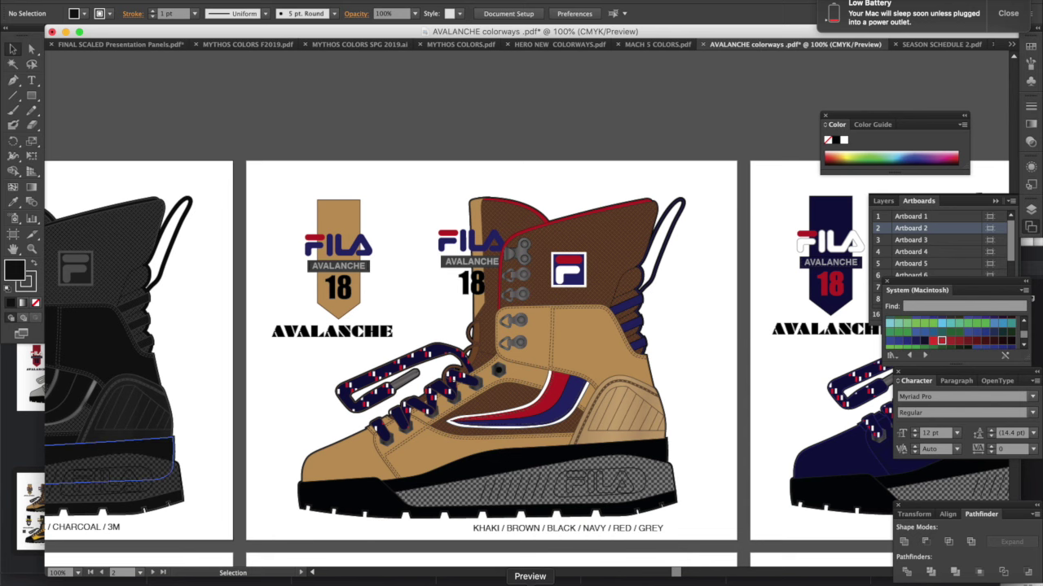
# Switch to Preview to check boot pages 17 and 19 of the FILA BASICS presentation PDF, and return to Illustrator.
pyautogui.click(529, 584)
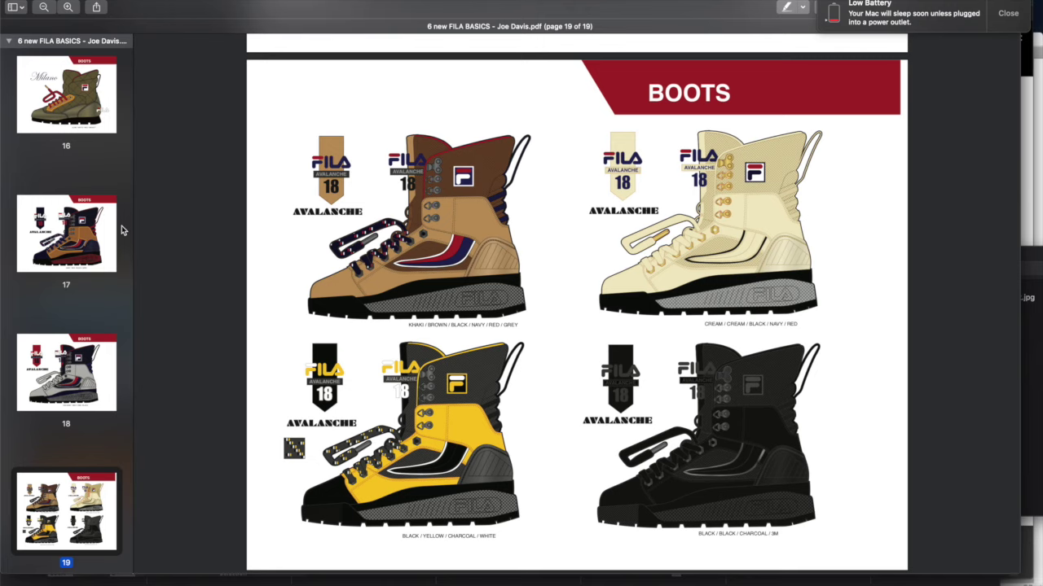
pyautogui.click(96, 236)
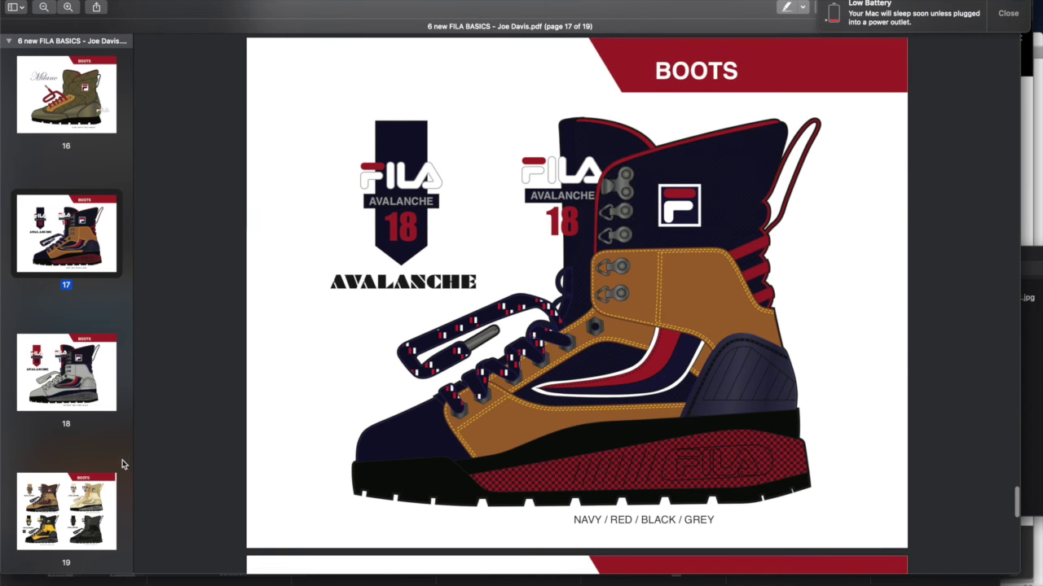
pyautogui.click(65, 512)
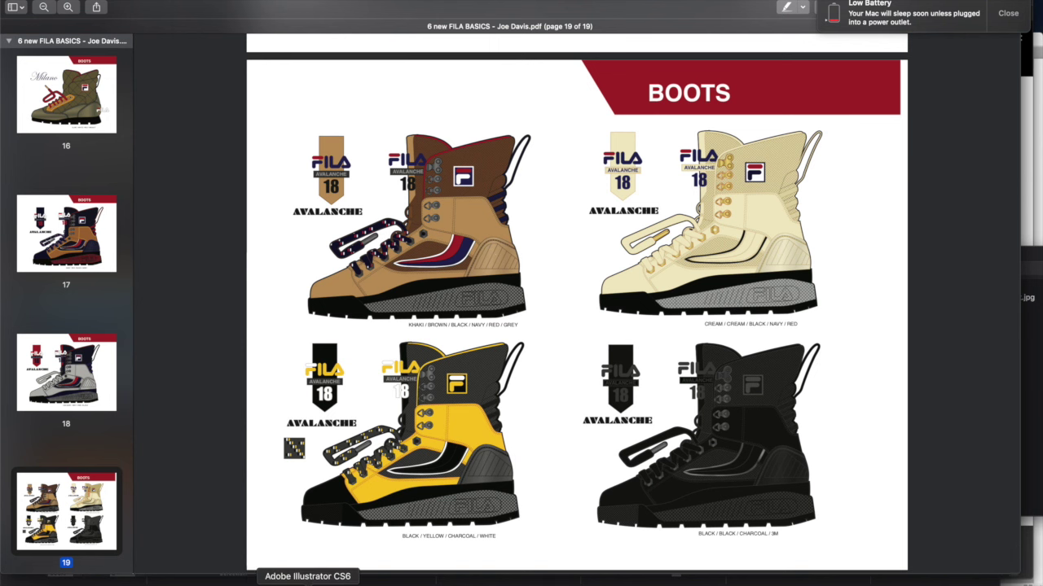
pyautogui.click(308, 583)
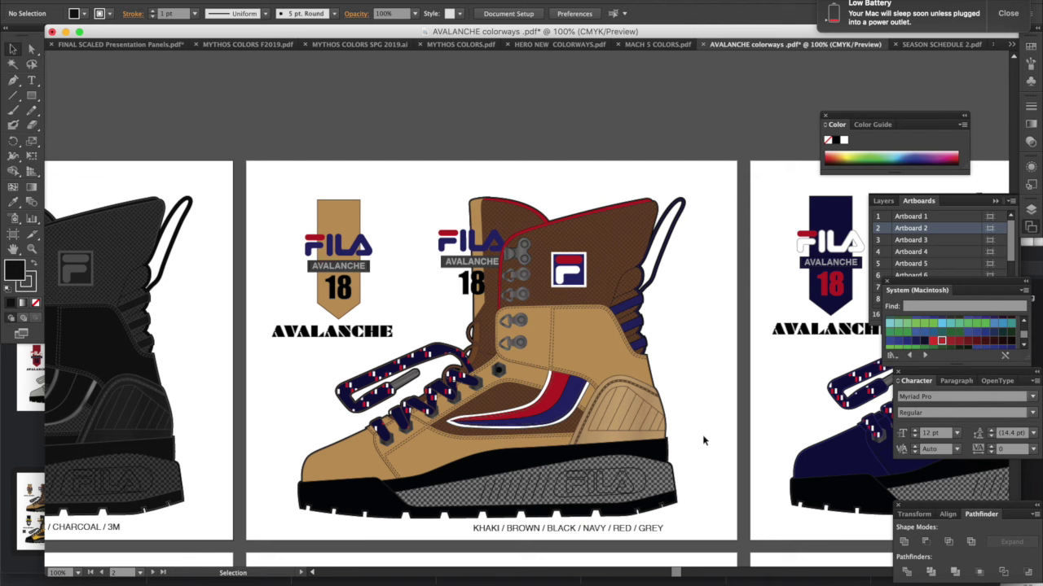
# Look down the brown column from the Khaki boot past the Walnut version to the Navy / Red / Black / Grey boot with tan panels.
pyautogui.scroll(-10, 704, 440)
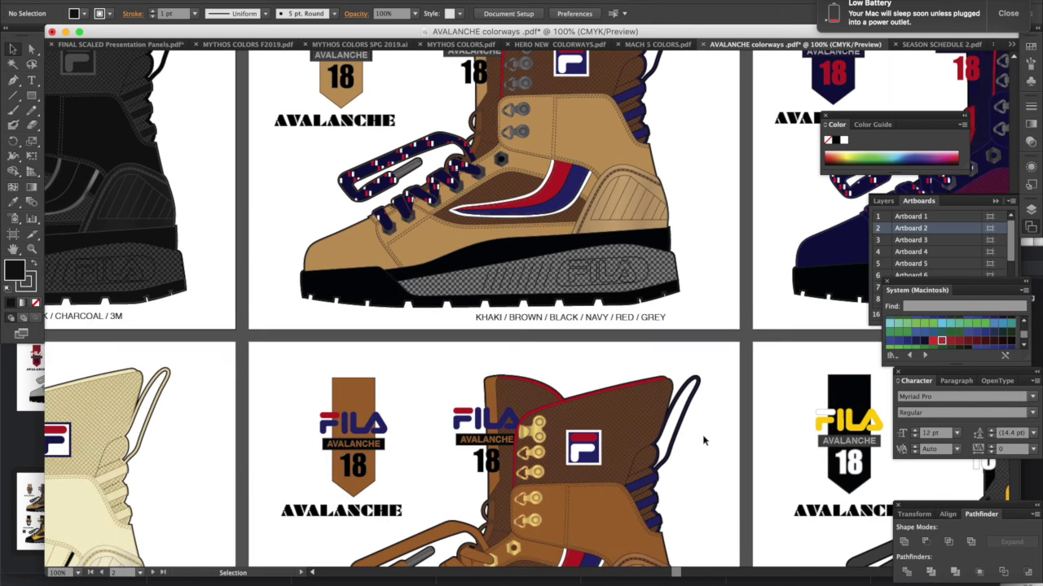
pyautogui.scroll(3, 703, 440)
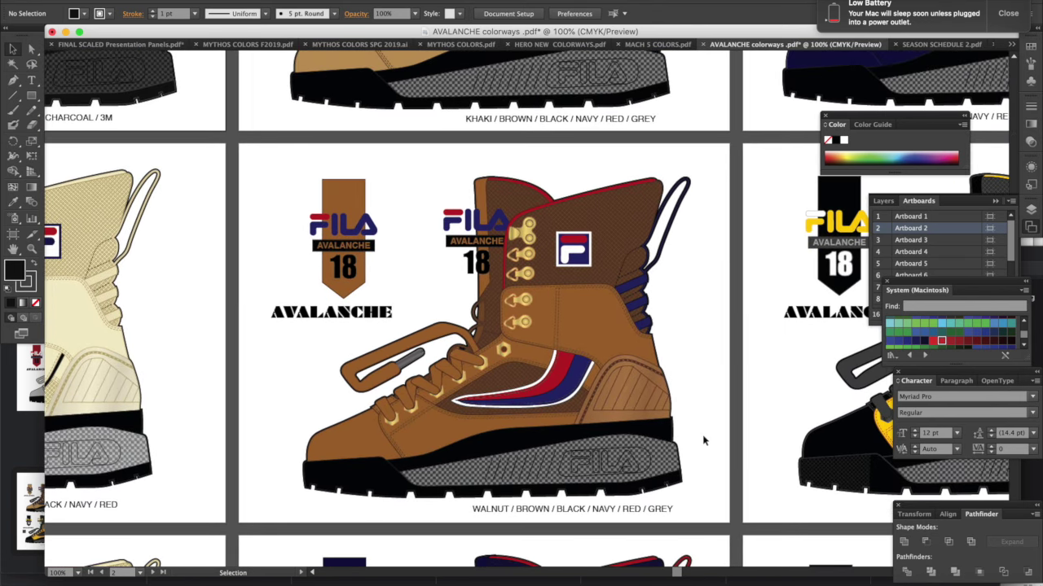
pyautogui.scroll(2, 704, 440)
pyautogui.hscroll(1, 704, 440)
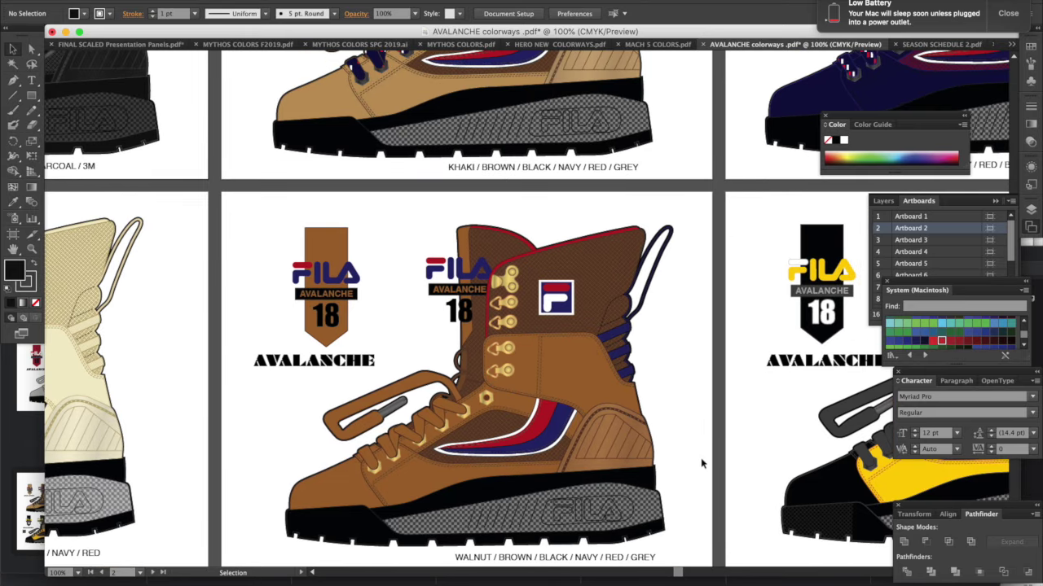
pyautogui.scroll(-5, 696, 443)
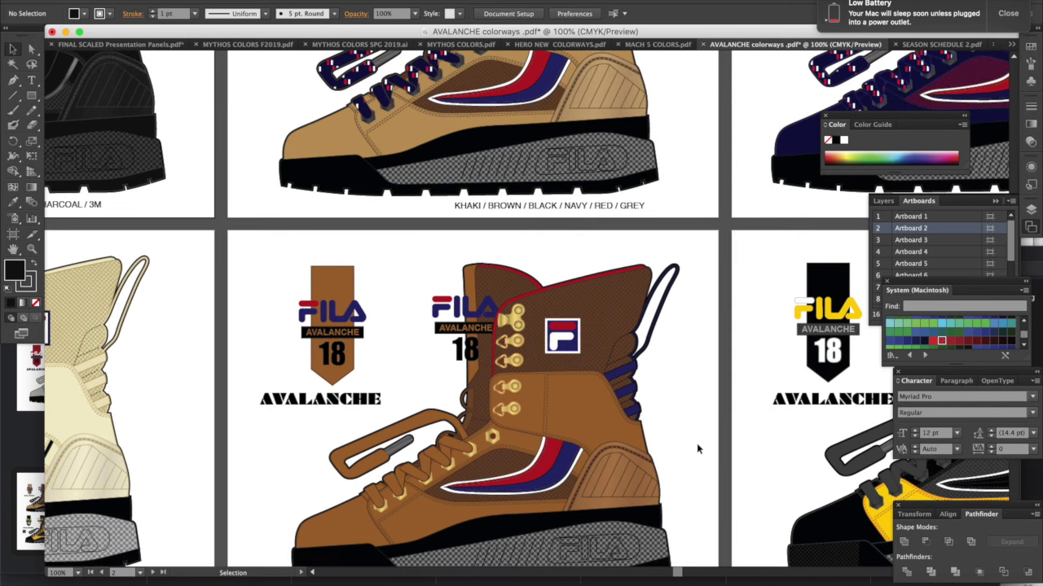
pyautogui.scroll(-5, 697, 443)
pyautogui.scroll(8, 697, 443)
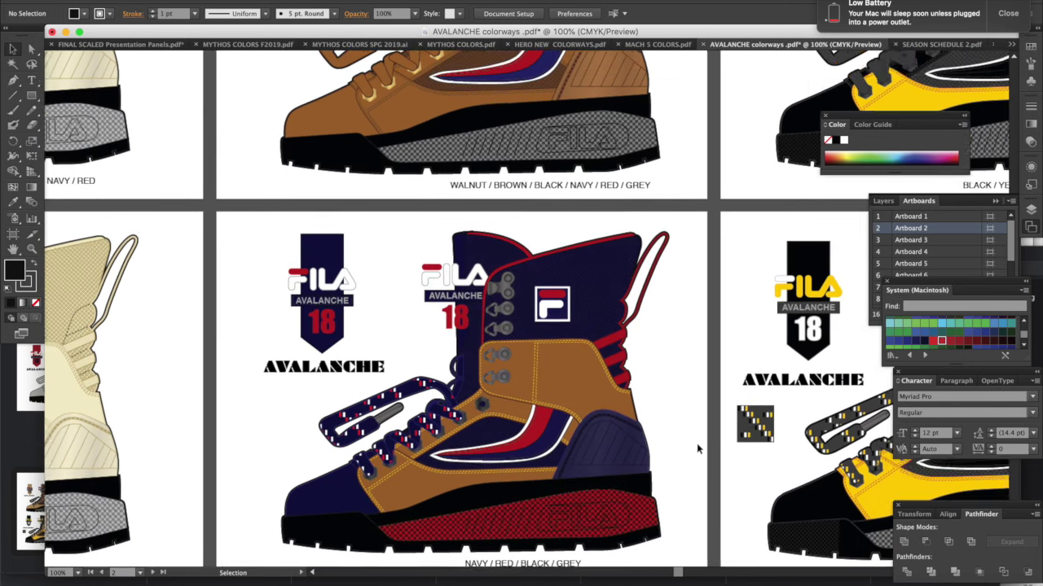
# Go back to the column's first artboard and compare the Khaki / Brown boot with the Walnut / Brown version.
pyautogui.scroll(9, 696, 449)
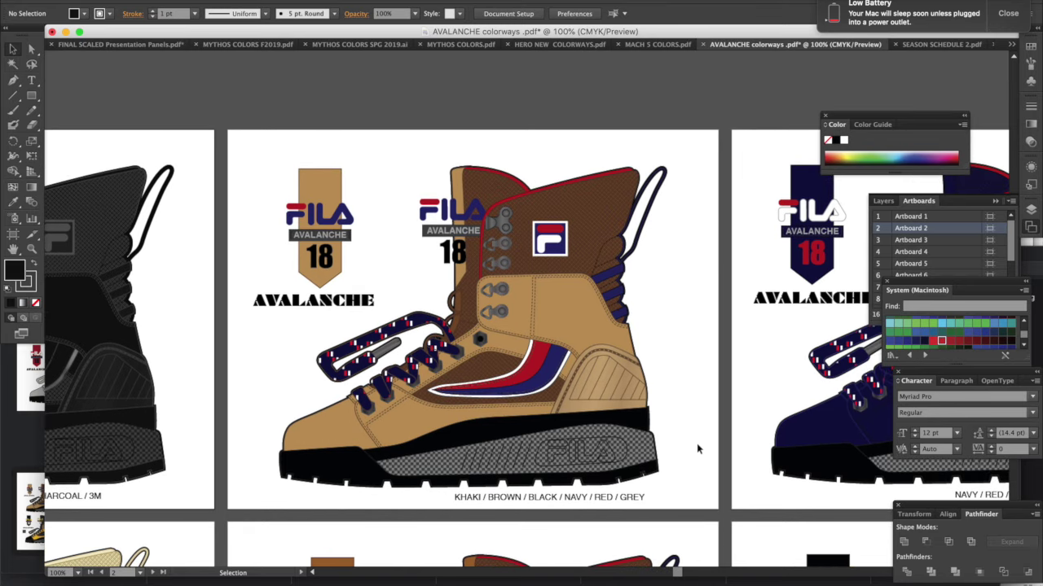
pyautogui.scroll(-3, 696, 449)
pyautogui.scroll(-4, 697, 449)
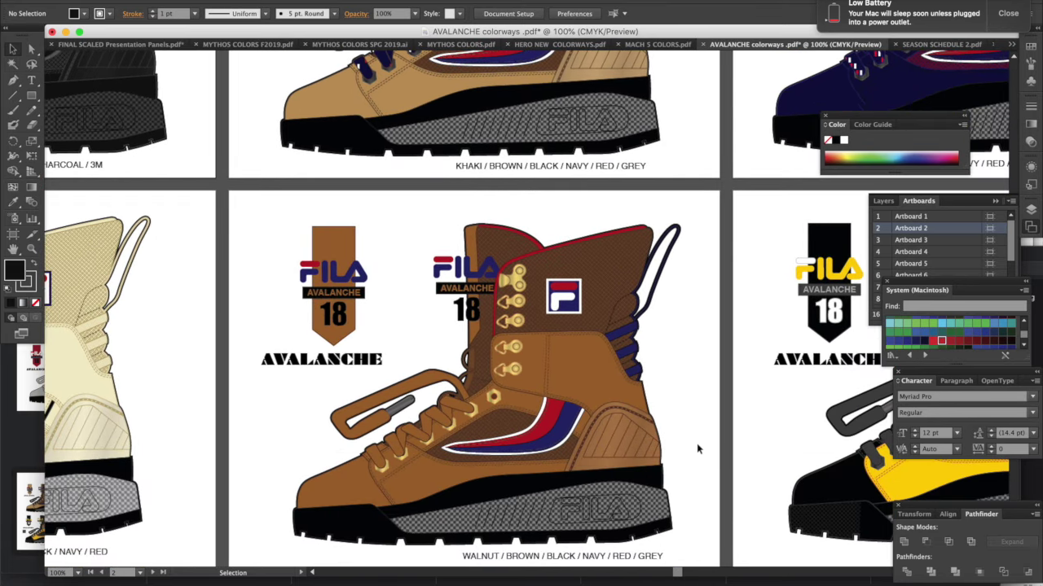
pyautogui.scroll(1, 696, 449)
pyautogui.scroll(6, 675, 371)
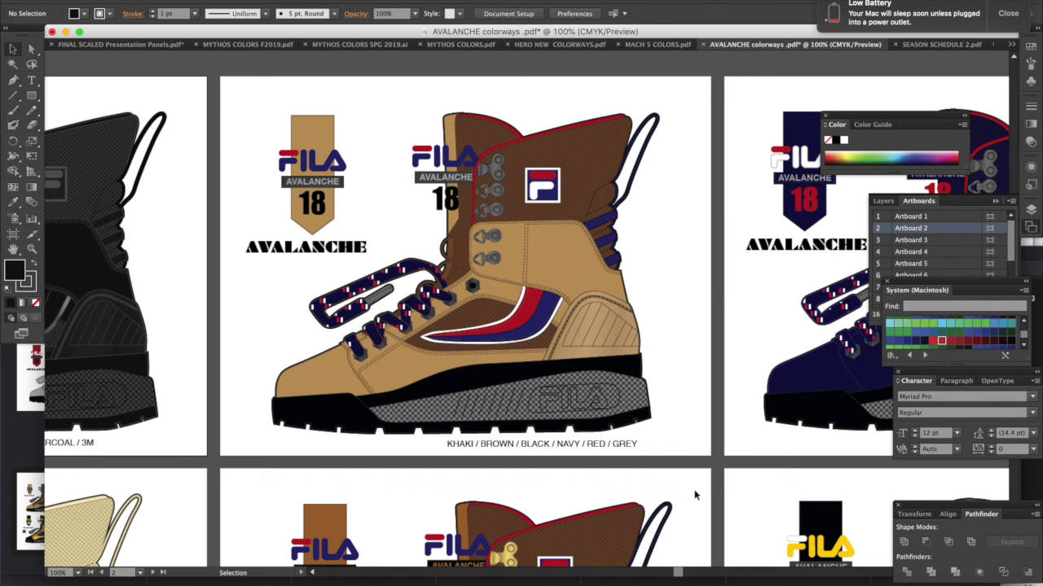
pyautogui.scroll(-1, 695, 505)
pyautogui.scroll(1, 695, 505)
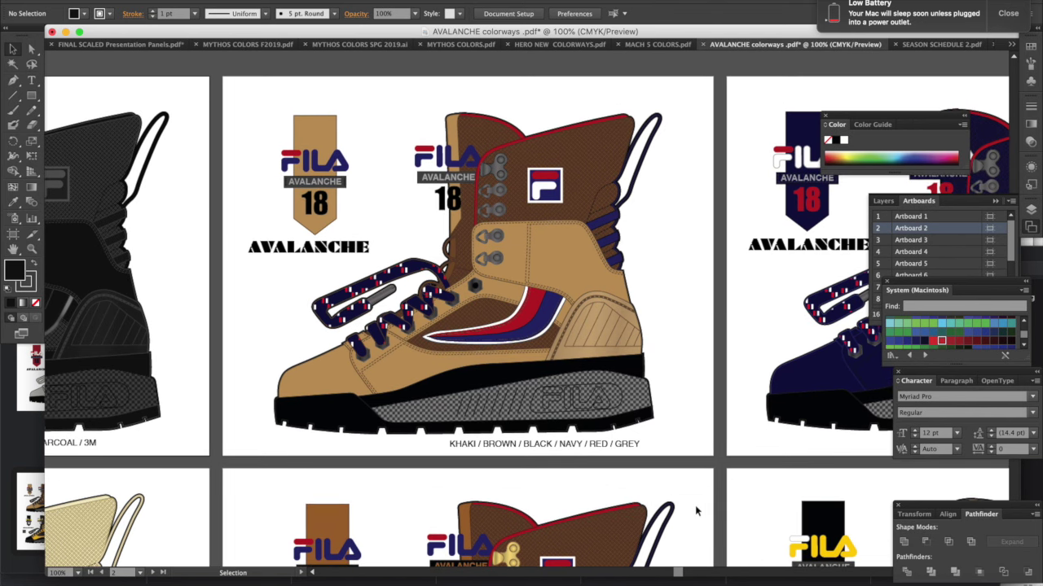
# Examine the tan-panelled Navy / Red / Black / Grey boot and check the blank artboard beneath it.
pyautogui.scroll(-10, 695, 505)
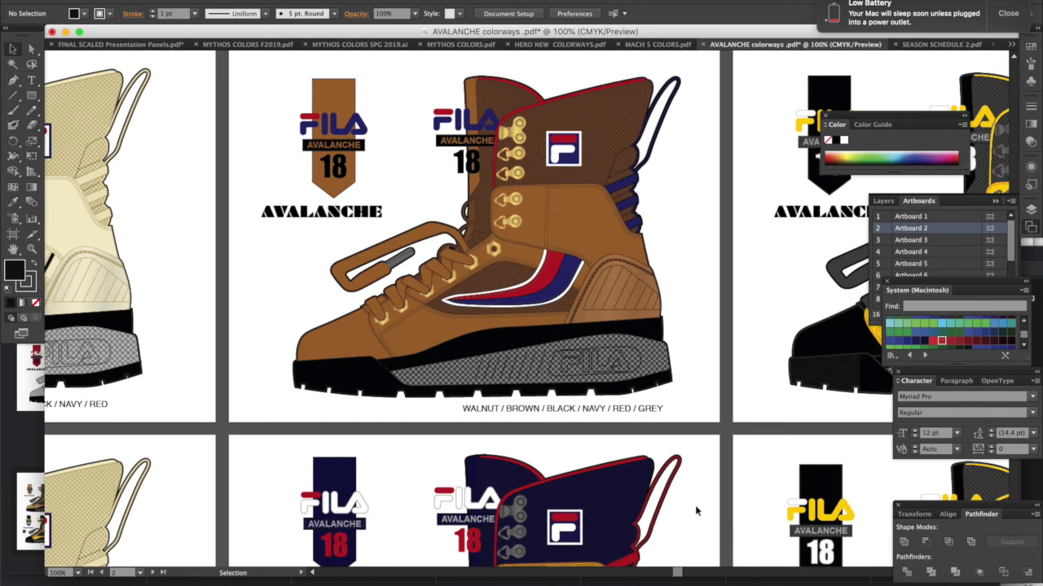
pyautogui.scroll(-10, 697, 510)
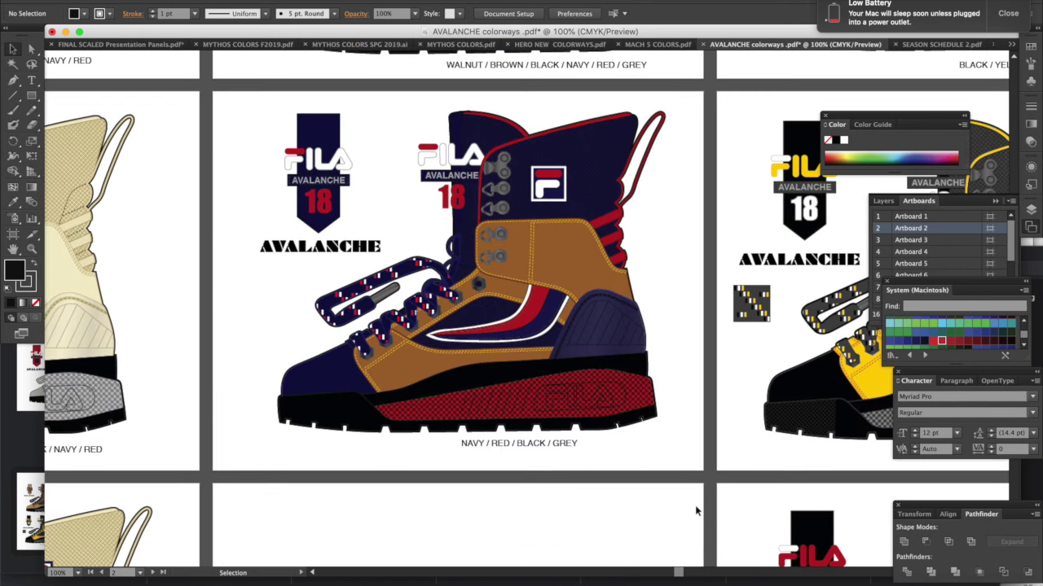
pyautogui.scroll(-2, 696, 511)
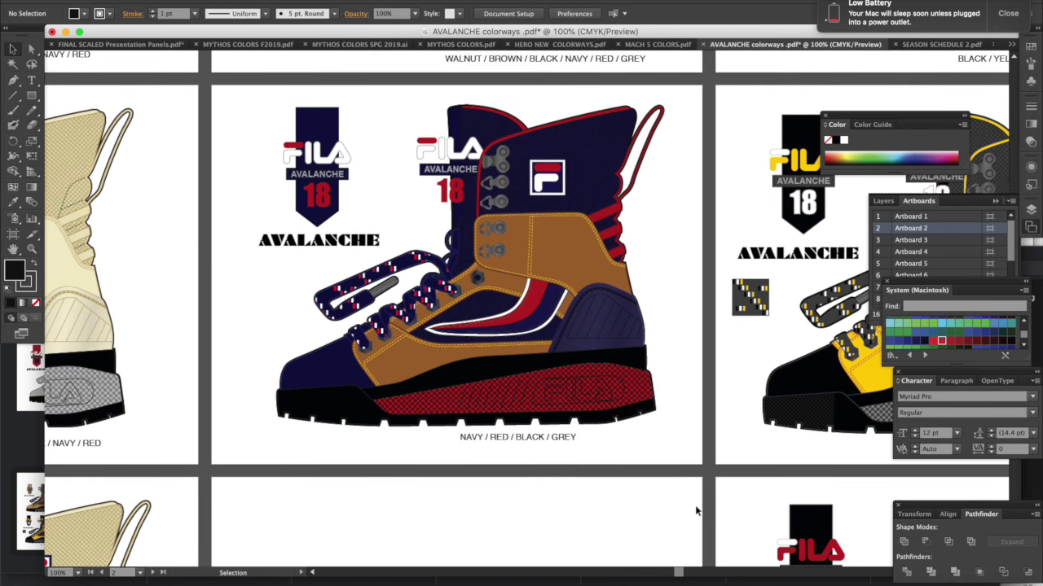
pyautogui.scroll(-10, 697, 510)
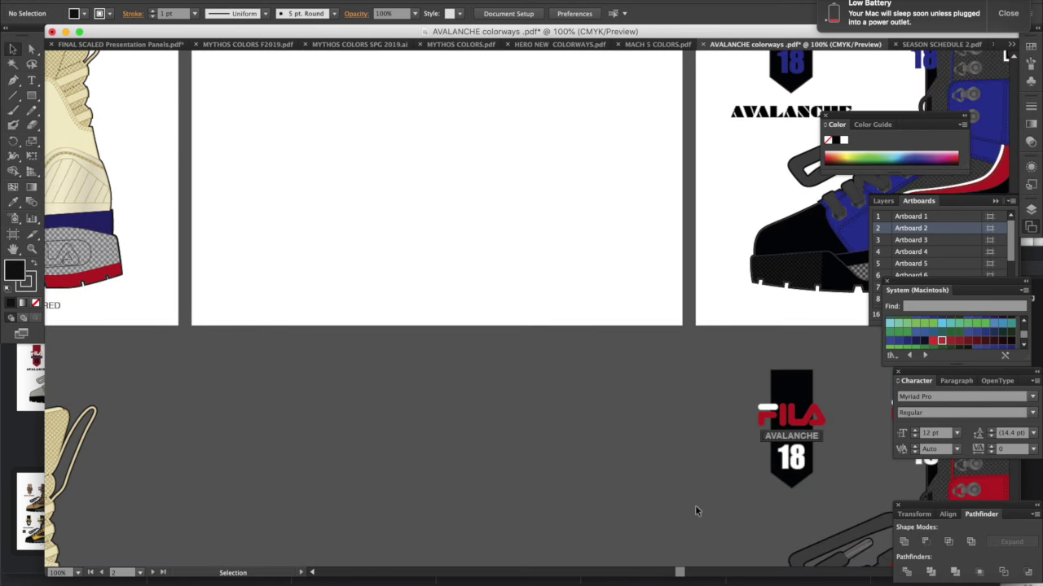
pyautogui.hscroll(3, 696, 511)
pyautogui.scroll(10, 696, 511)
pyautogui.hscroll(-3, 696, 510)
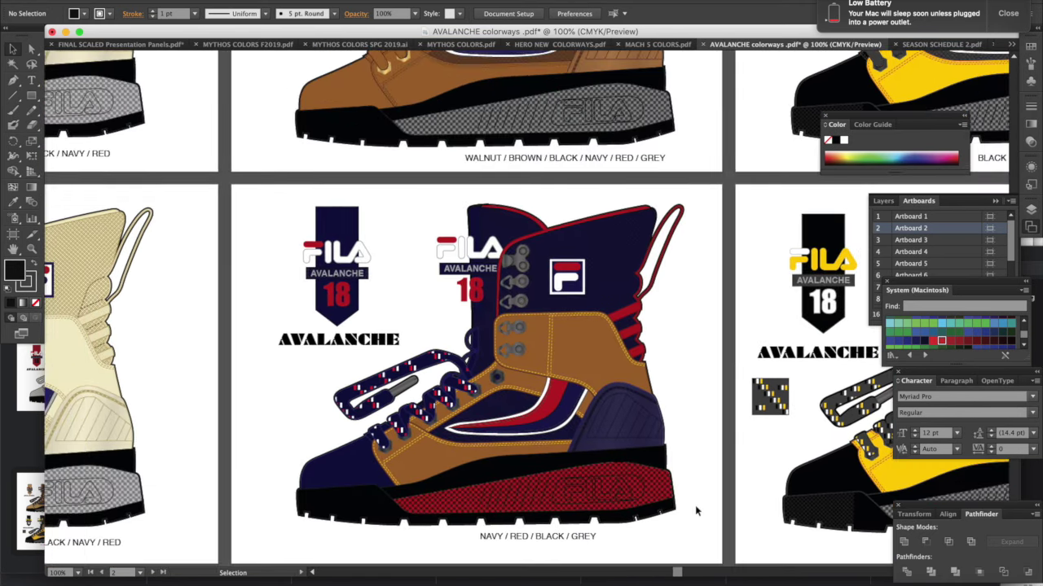
# Examine the last column of colorways, from the all-navy Navy / Red / Black / Grey boot down to the two black and yellow boots.
pyautogui.scroll(12, 696, 510)
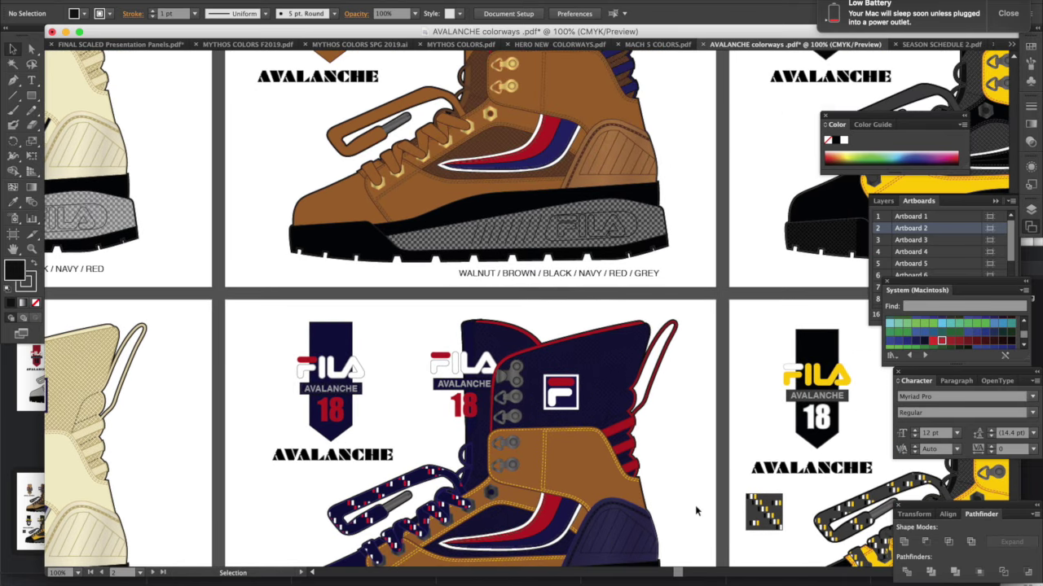
pyautogui.hscroll(3, 697, 511)
pyautogui.scroll(8, 697, 510)
pyautogui.hscroll(6, 696, 511)
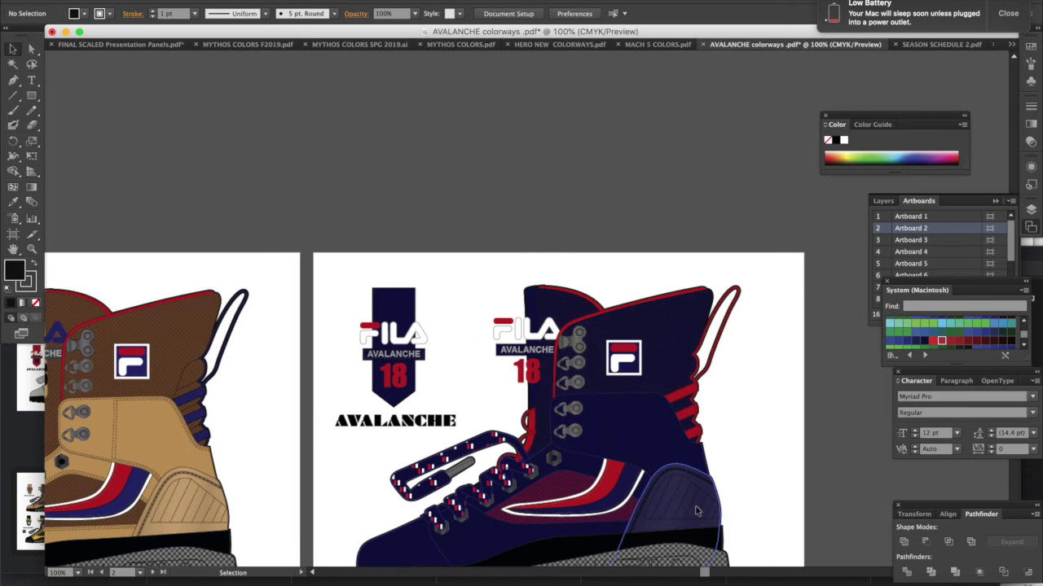
pyautogui.scroll(-3, 695, 511)
pyautogui.hscroll(-1, 695, 511)
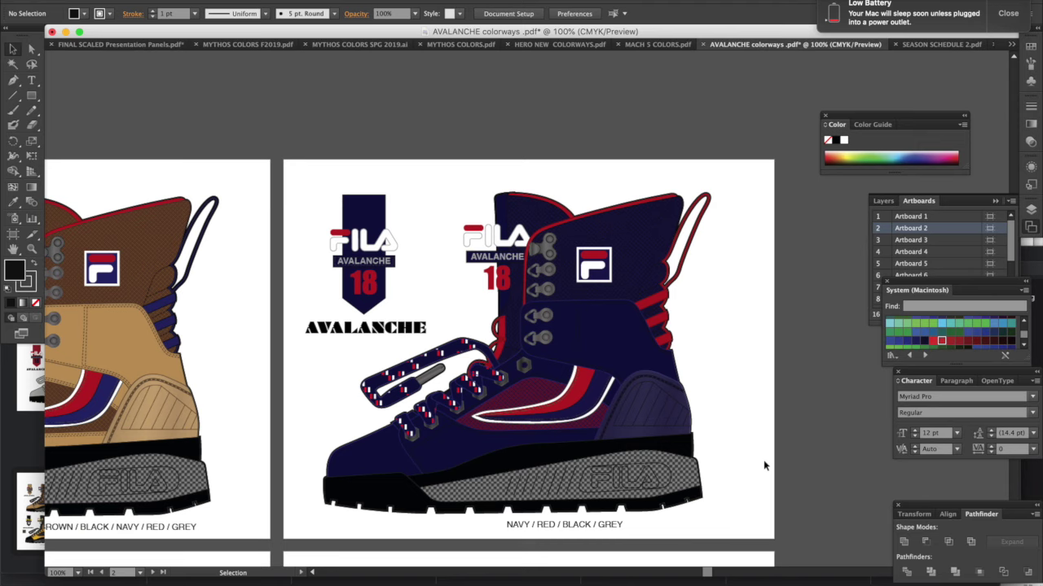
pyautogui.scroll(-10, 764, 466)
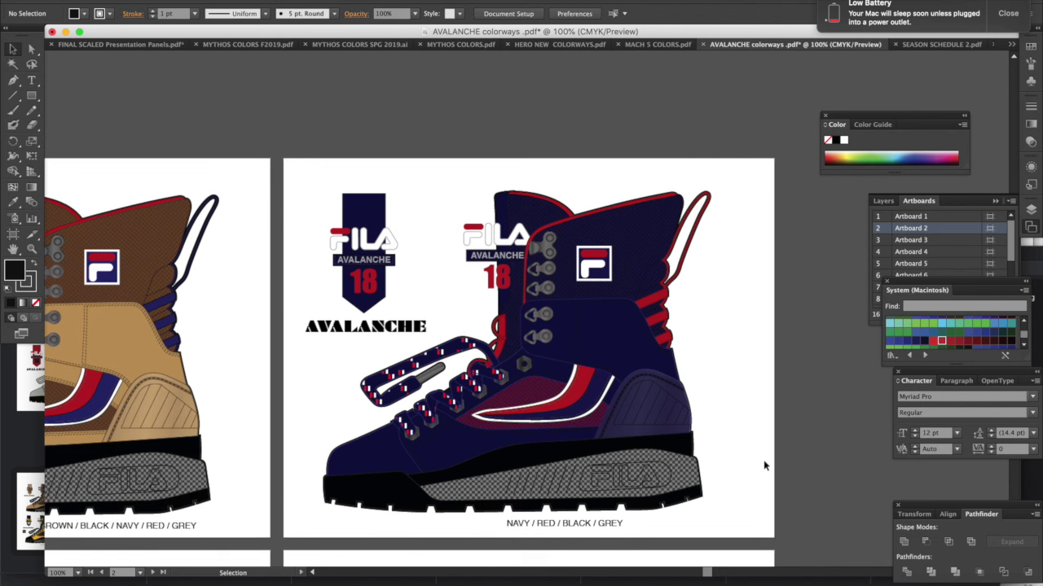
pyautogui.scroll(-6, 764, 466)
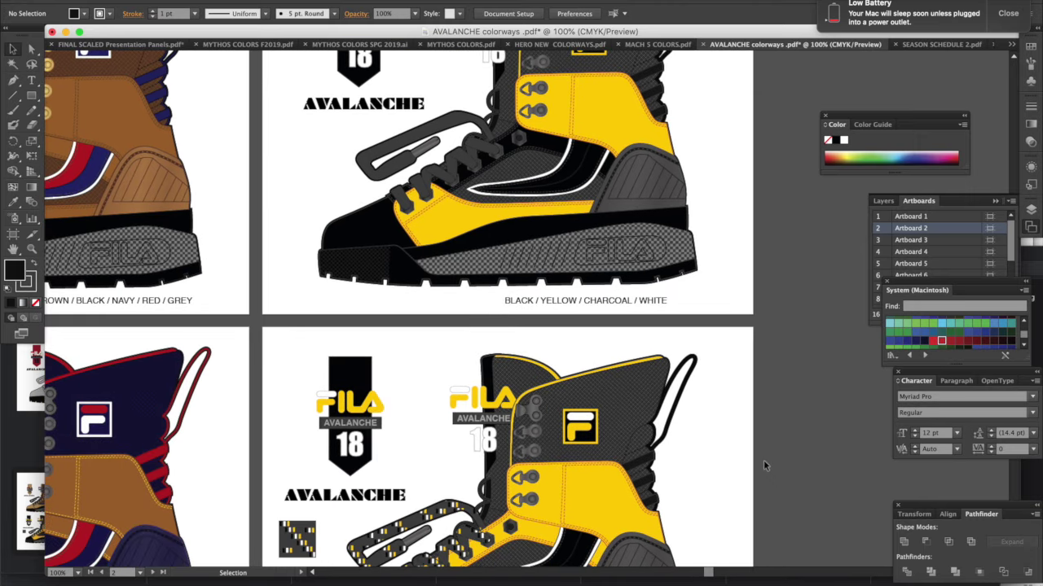
# Compare the two Black / Yellow / Charcoal / White boots, one with plain laces and one with speckled laces.
pyautogui.scroll(-8, 763, 465)
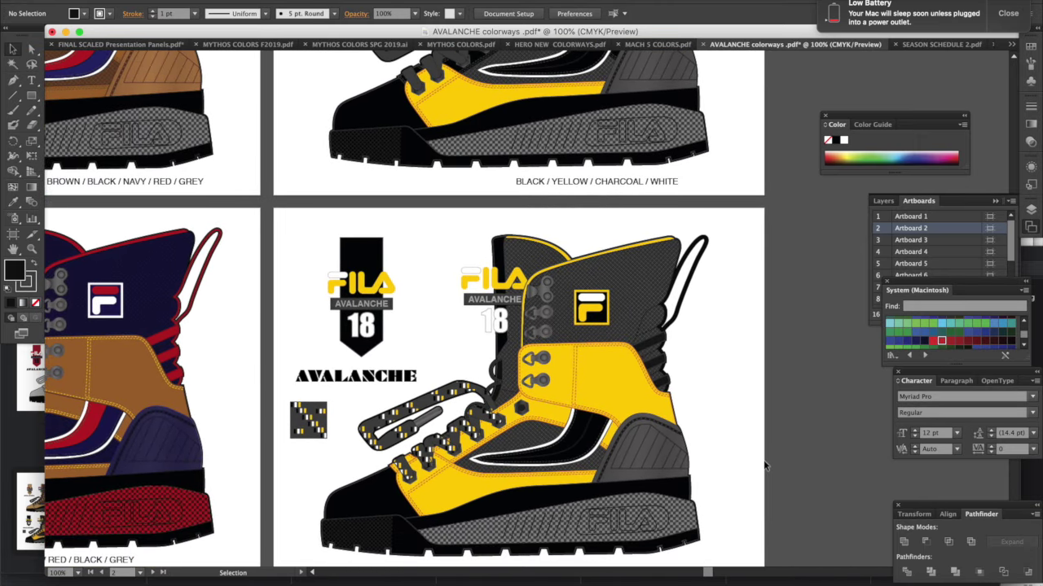
pyautogui.scroll(-5, 764, 466)
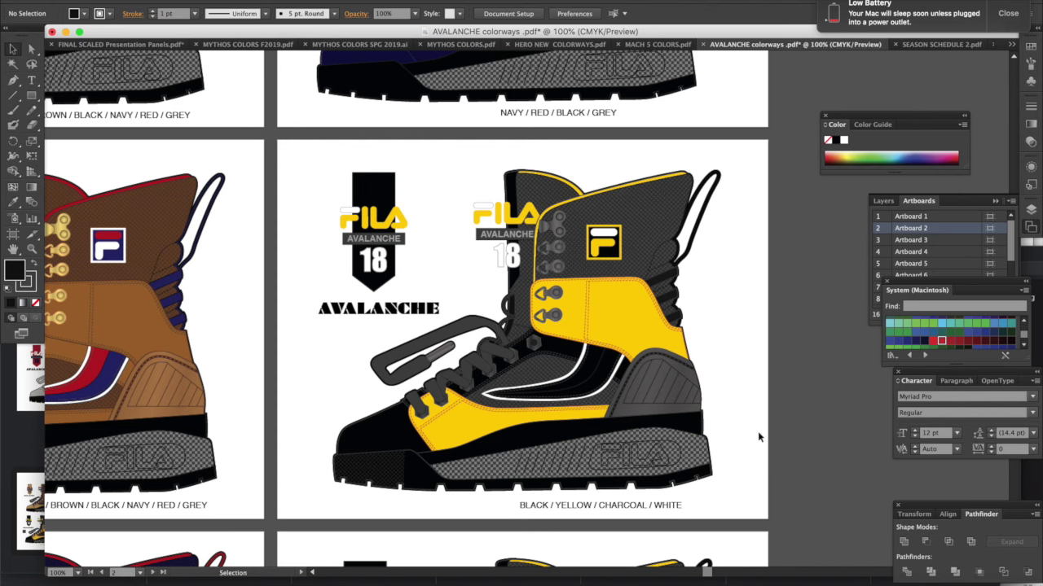
pyautogui.scroll(-5, 758, 437)
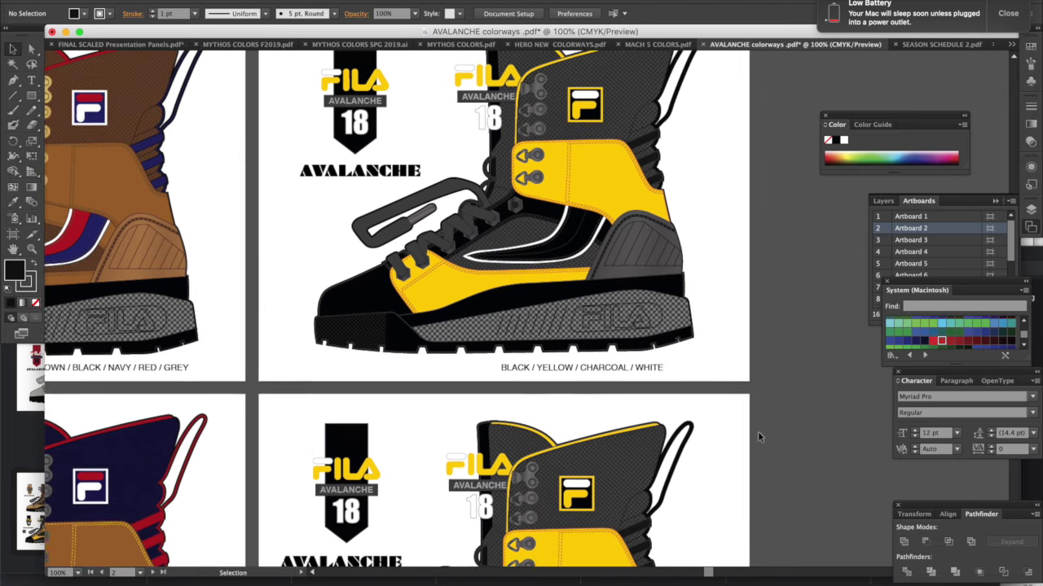
pyautogui.scroll(-5, 758, 437)
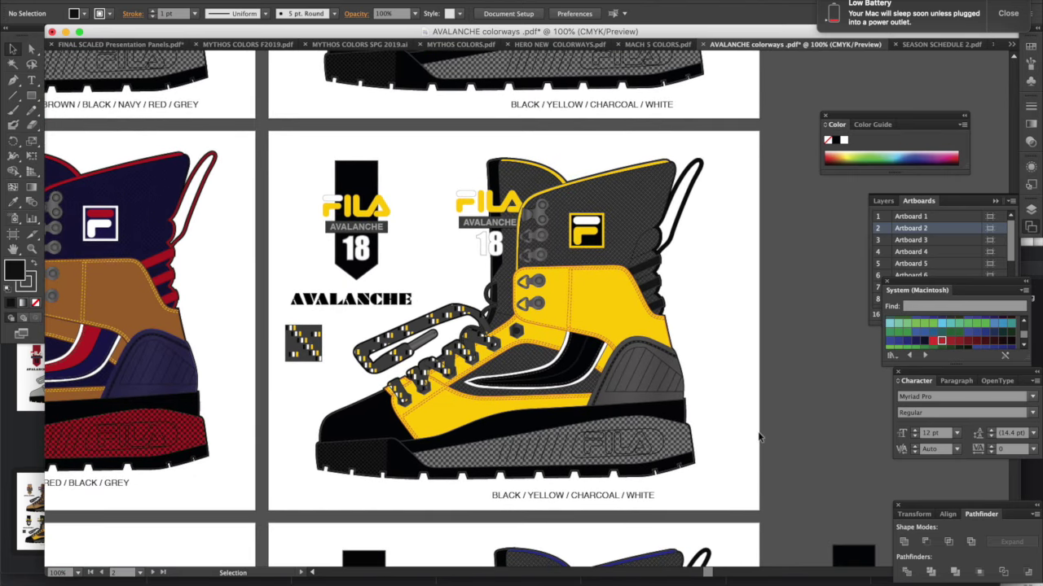
pyautogui.scroll(-1, 757, 437)
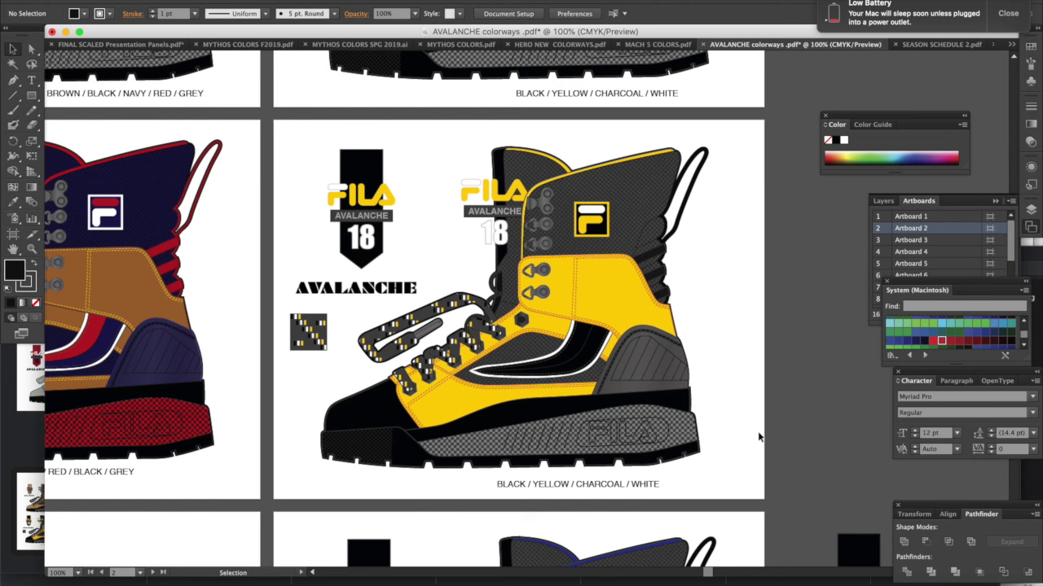
# Look over the red boot beneath the artboards and the Black / Royal / Charcoal / White / Red boot, and return to the black and yellow versions.
pyautogui.scroll(-20, 757, 437)
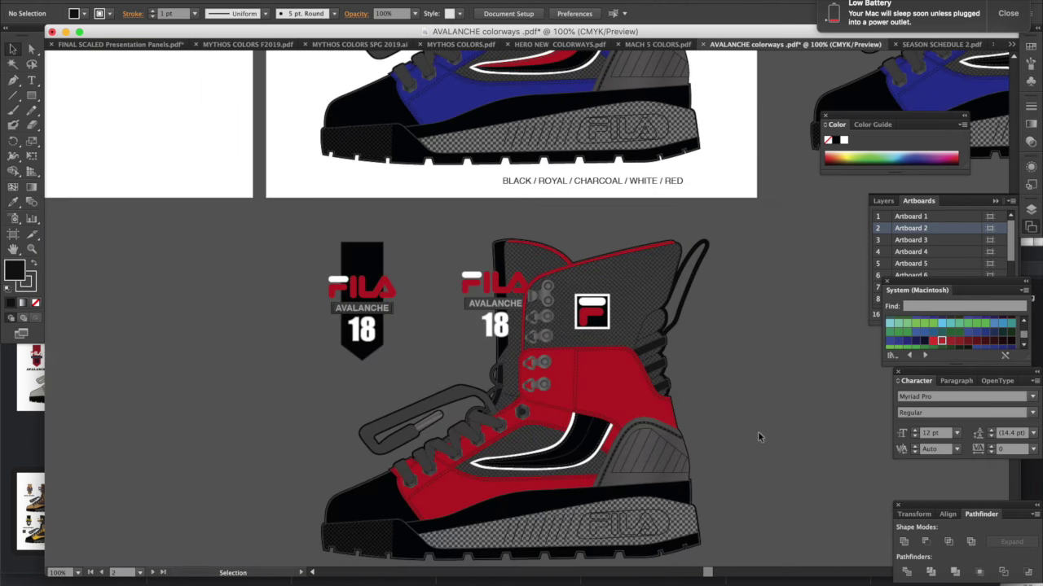
pyautogui.scroll(10, 758, 437)
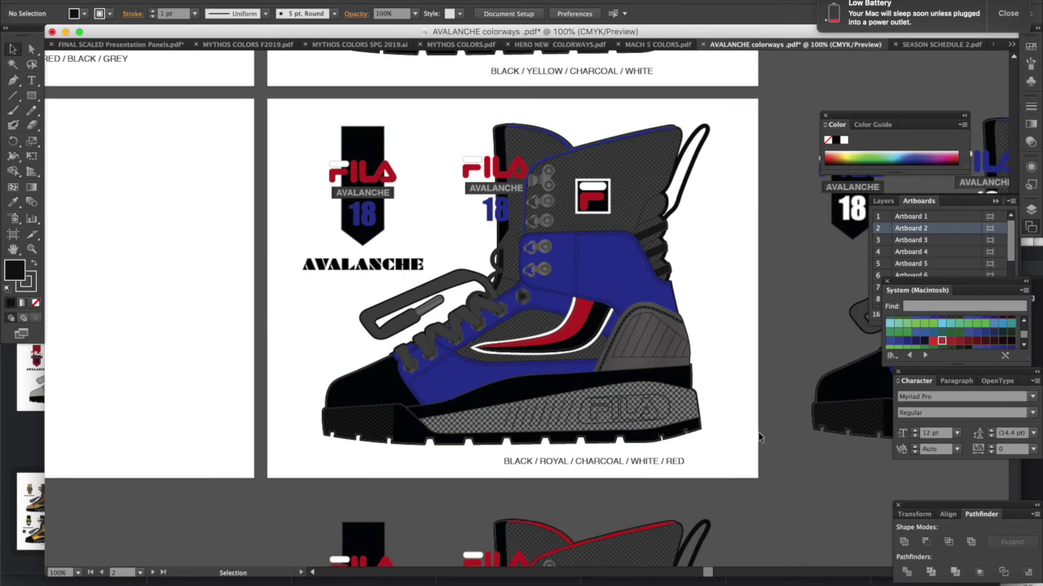
pyautogui.hscroll(2, 758, 437)
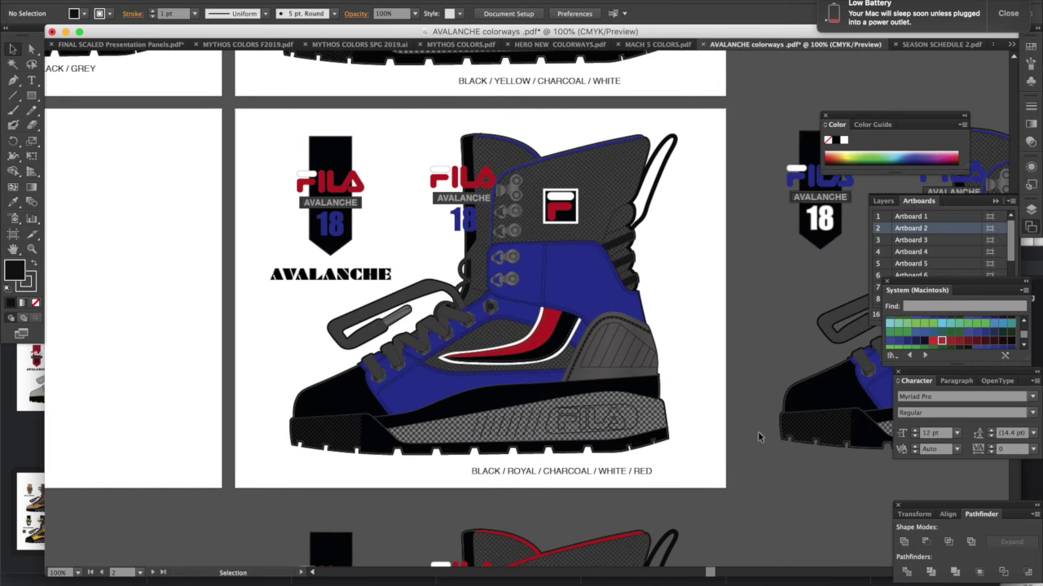
pyautogui.scroll(18, 757, 437)
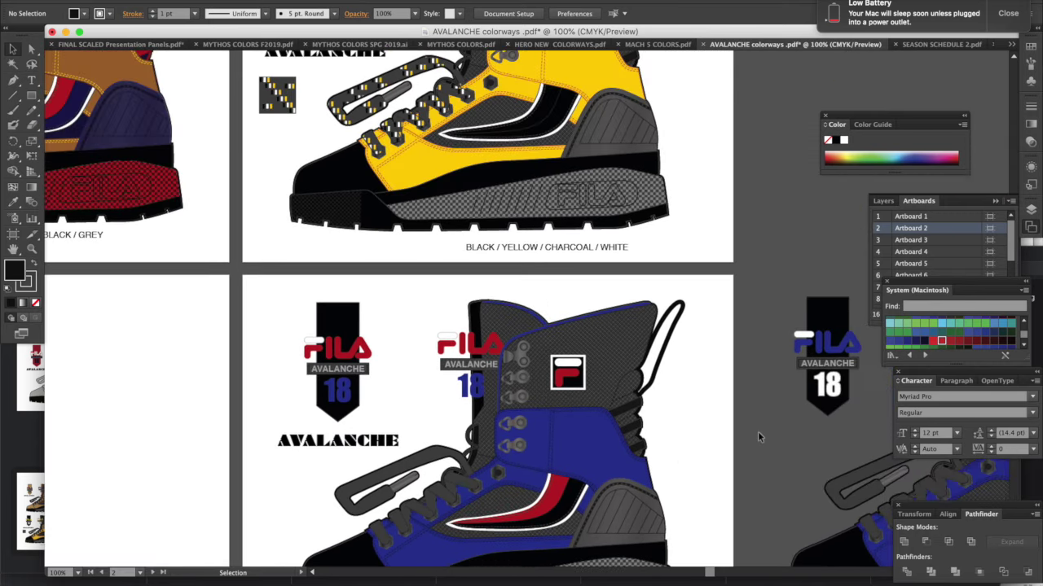
pyautogui.scroll(1, 758, 438)
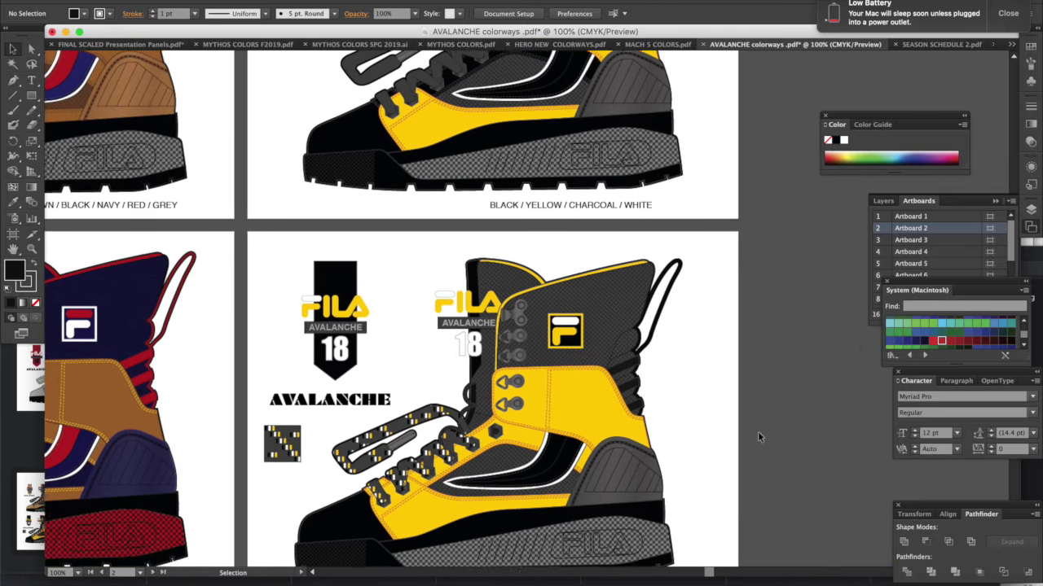
# Examine the speckled-lace yellow boot against the Black / Royal / Charcoal / White / Red boot on the artboard below it.
pyautogui.scroll(-2, 757, 438)
pyautogui.hscroll(1, 757, 437)
pyautogui.scroll(-1, 758, 437)
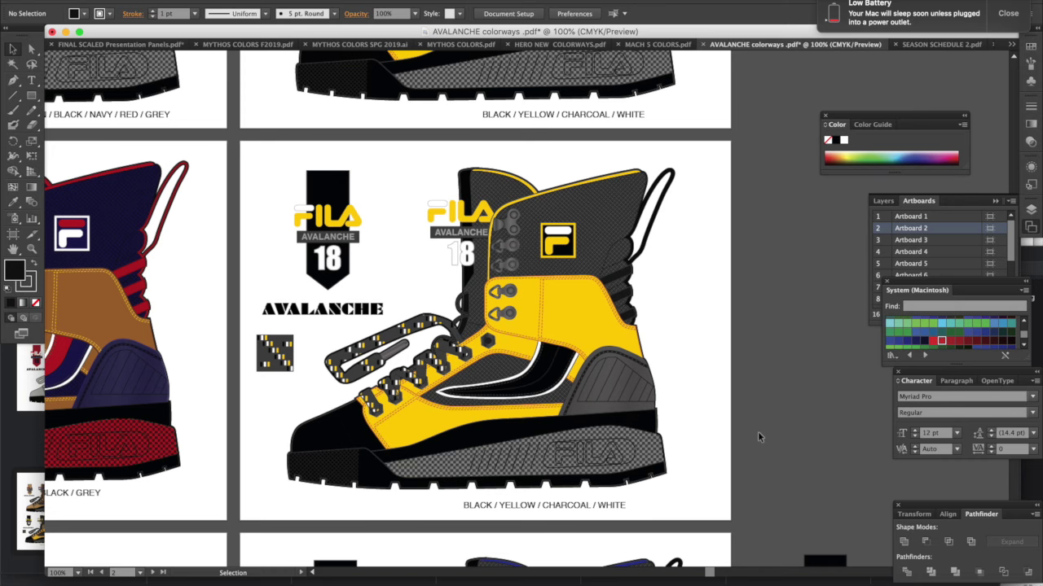
pyautogui.scroll(-5, 758, 437)
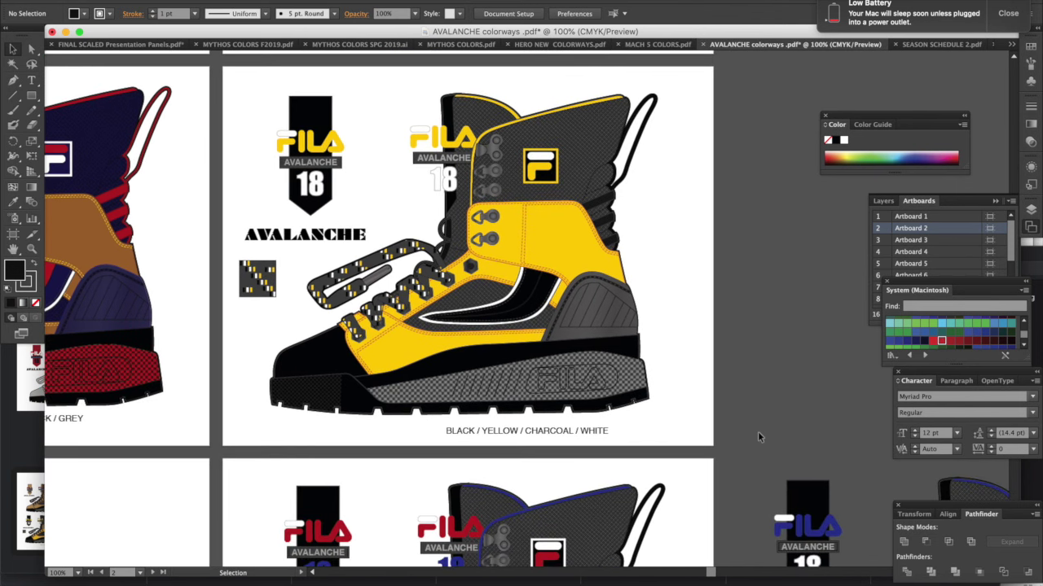
pyautogui.scroll(-6, 757, 438)
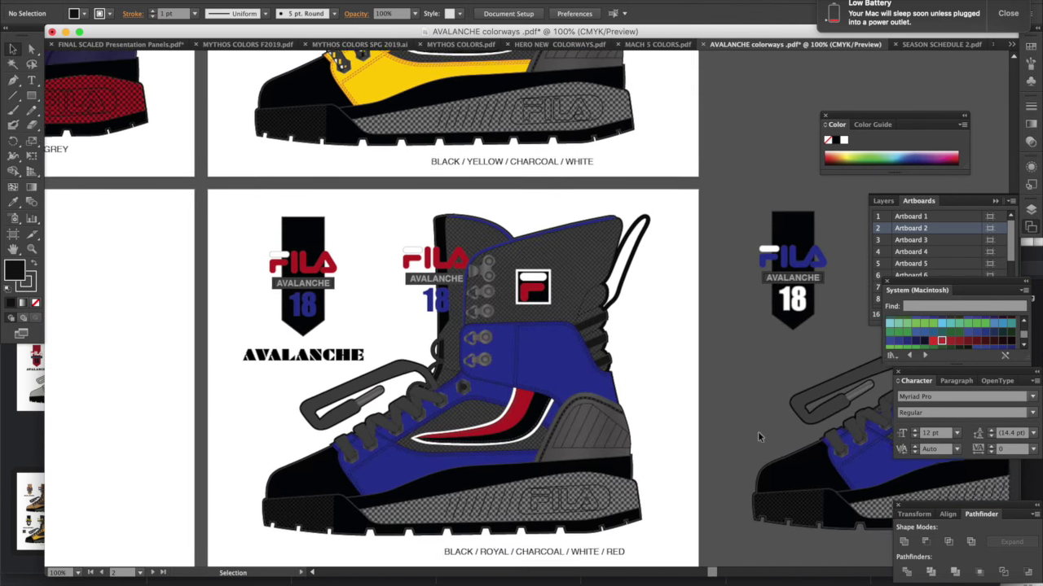
pyautogui.scroll(-1, 757, 438)
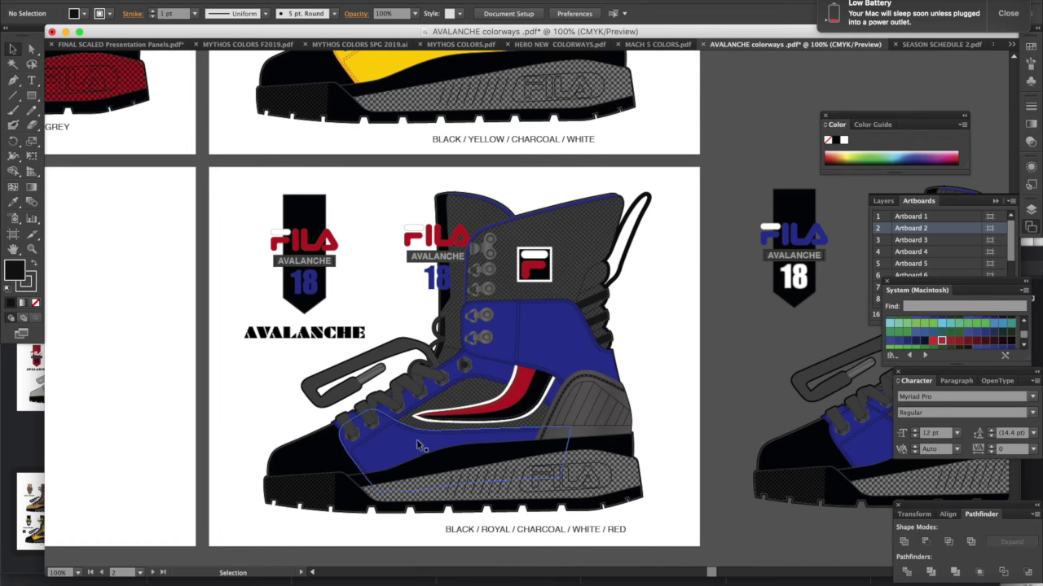
pyautogui.scroll(6, 417, 444)
pyautogui.scroll(-8, 503, 277)
pyautogui.scroll(-1, 502, 277)
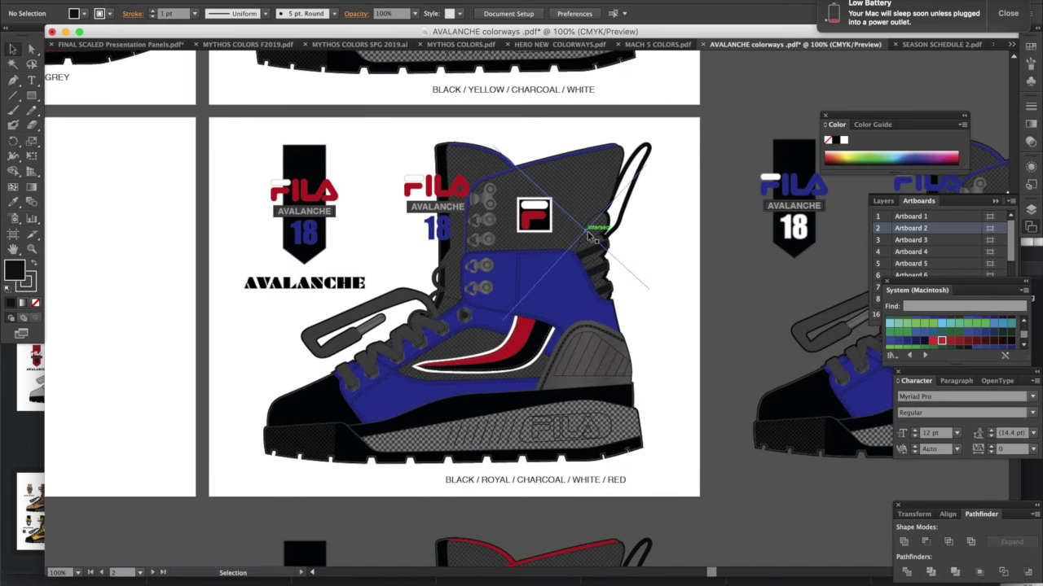
# Compare the royal boot with red accents to the royal variant without red placed outside the artboards.
pyautogui.hscroll(10, 593, 237)
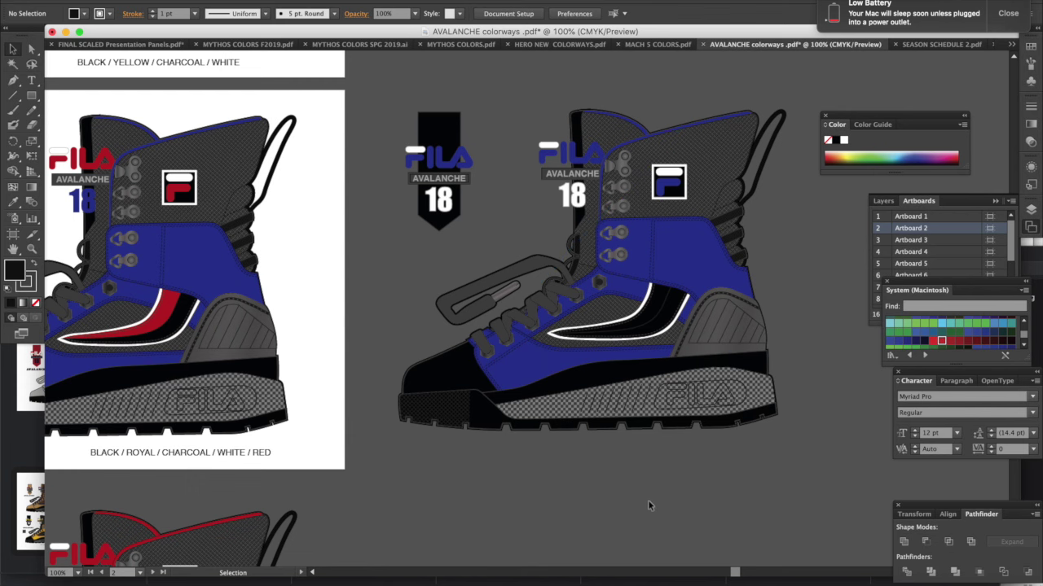
pyautogui.hscroll(-2, 664, 381)
pyautogui.scroll(1, 664, 381)
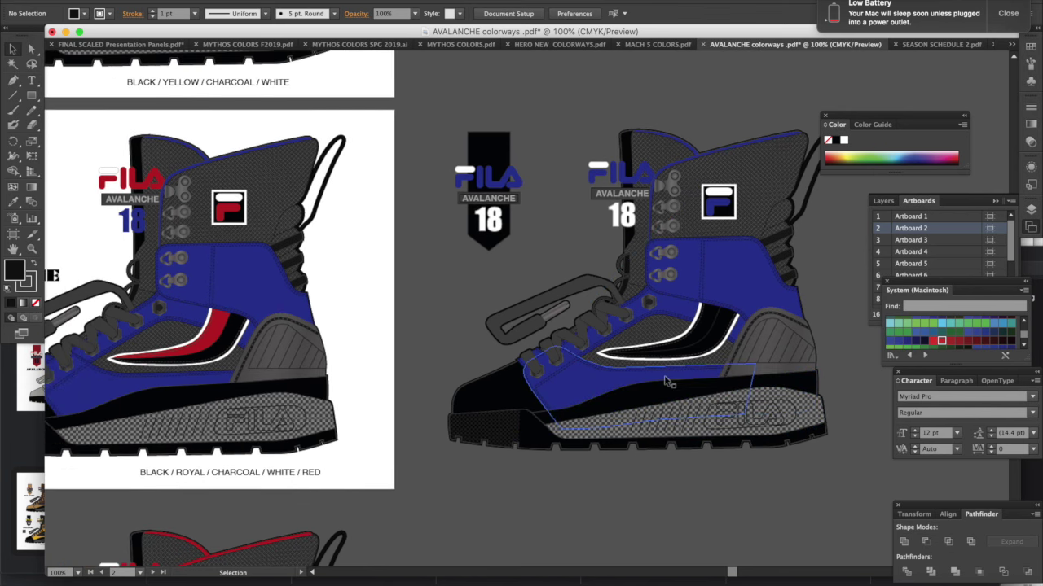
pyautogui.scroll(1, 665, 381)
pyautogui.hscroll(1, 665, 381)
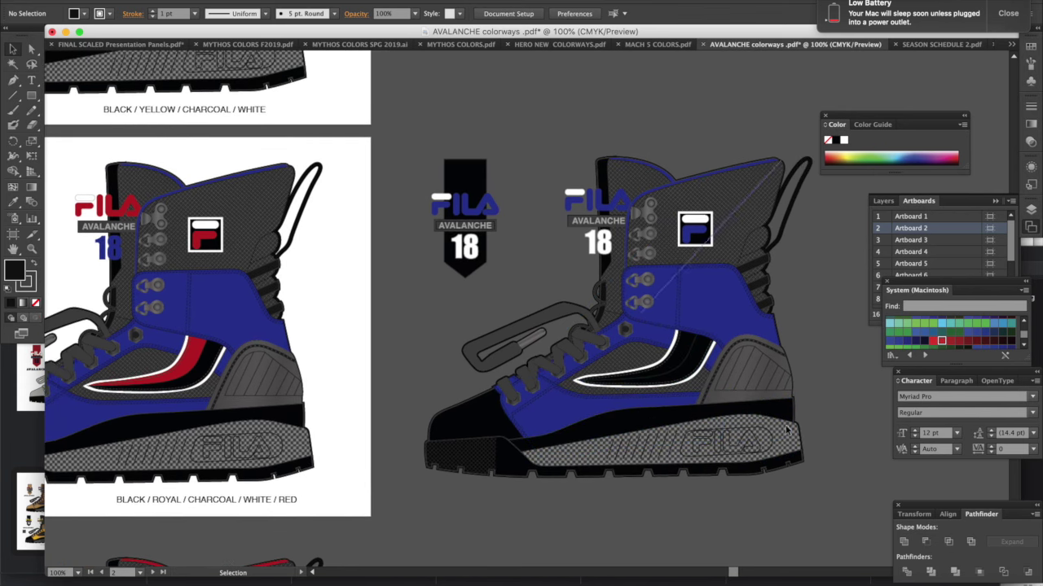
pyautogui.hscroll(-2, 336, 228)
pyautogui.hscroll(3, 334, 230)
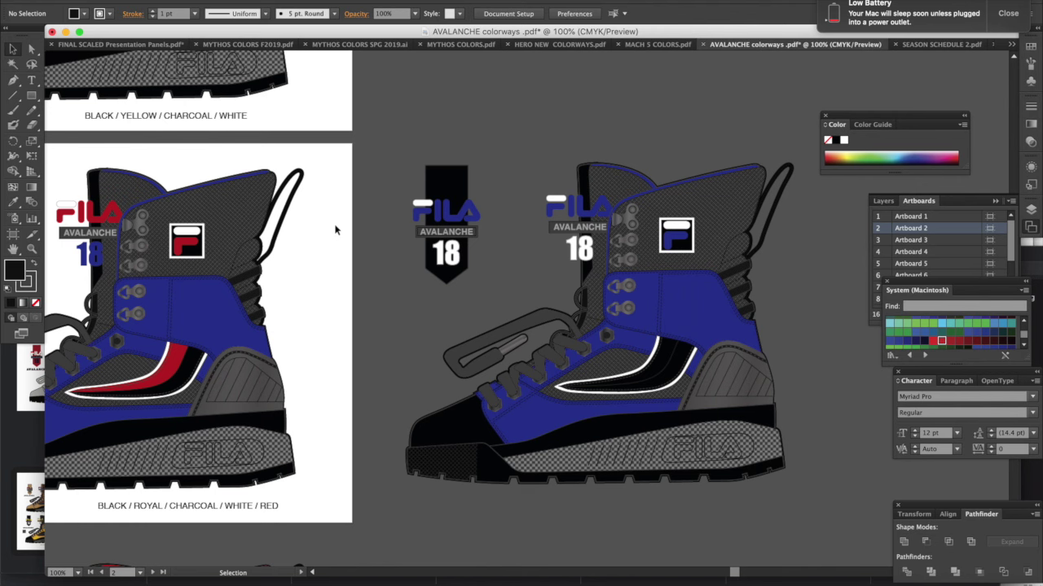
pyautogui.hscroll(-15, 335, 230)
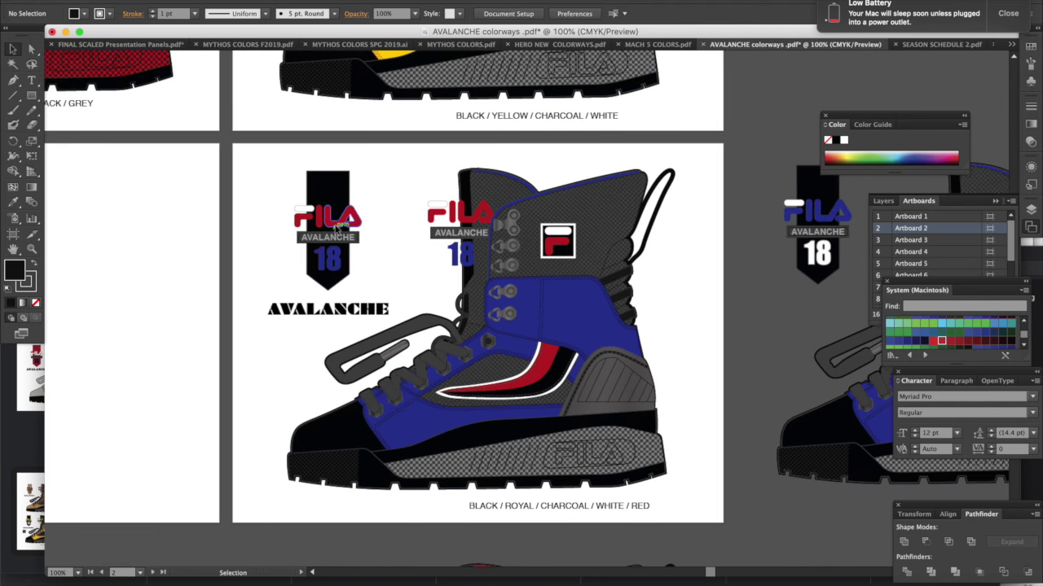
# Review the column from the speckled-lace yellow boot past the royal boot to the unused red boot below the artboards.
pyautogui.scroll(4, 703, 281)
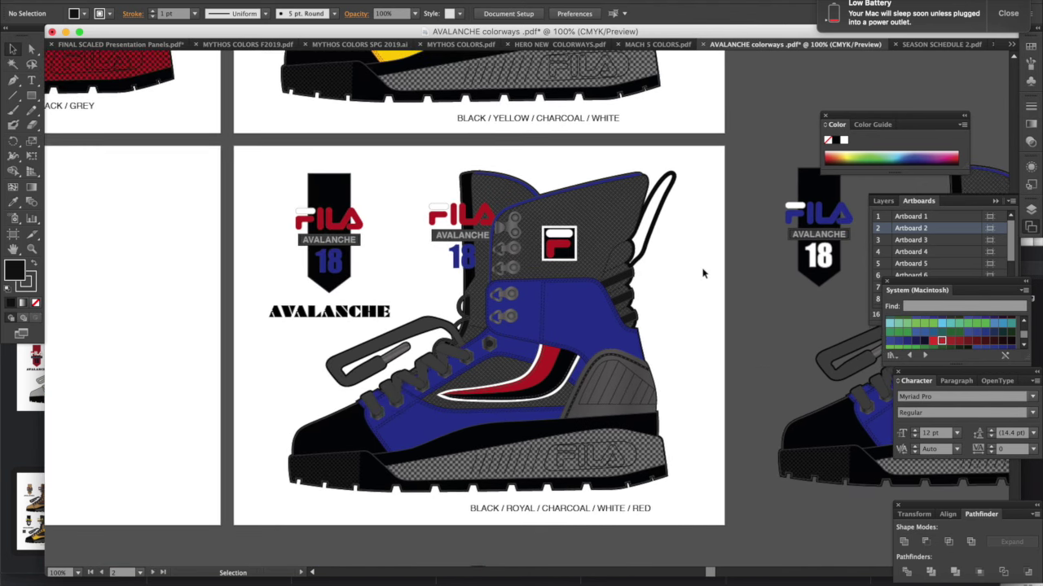
pyautogui.scroll(10, 704, 273)
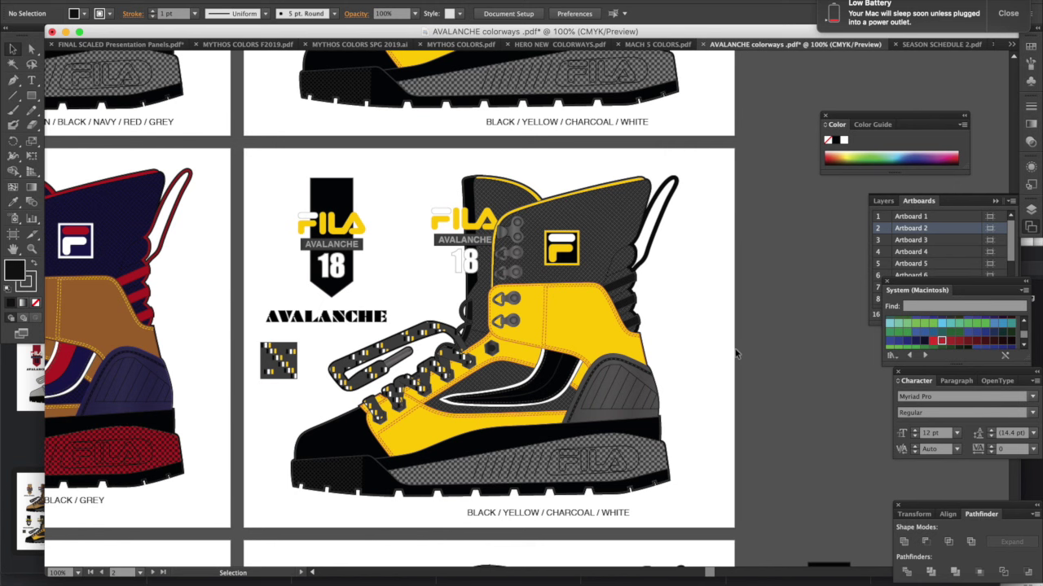
pyautogui.scroll(-20, 734, 352)
pyautogui.scroll(8, 734, 353)
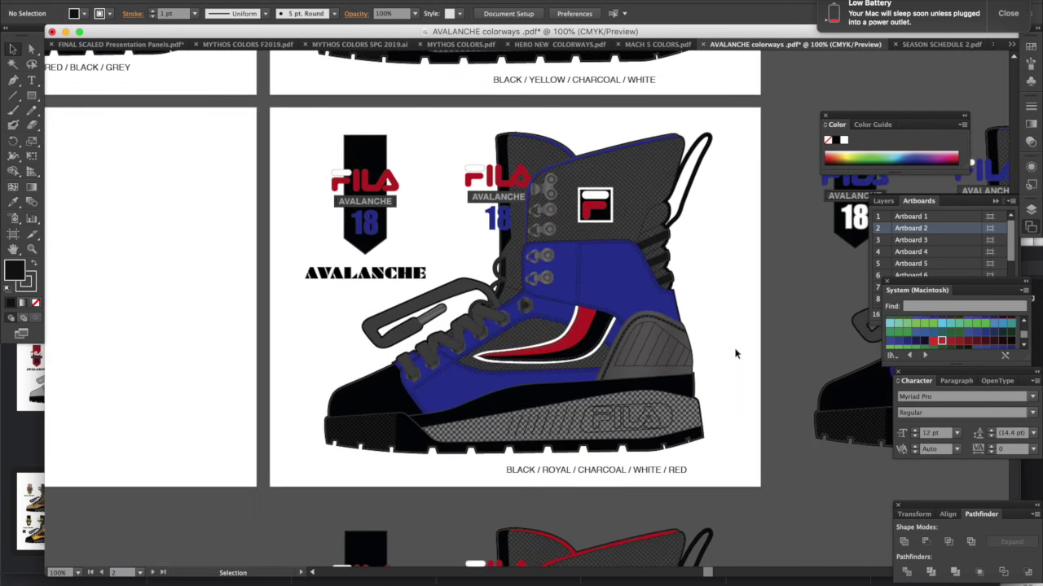
pyautogui.scroll(-7, 734, 353)
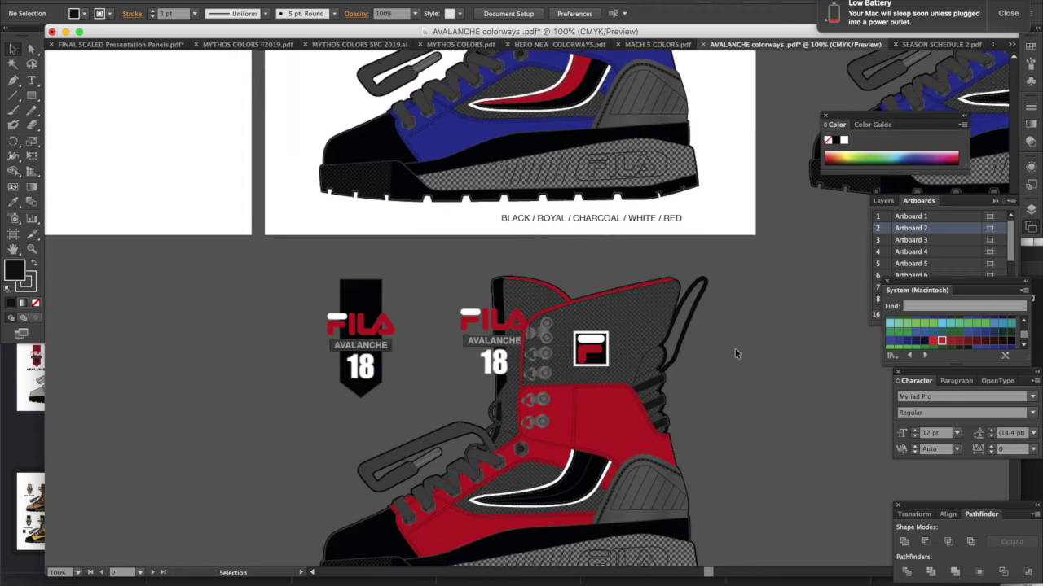
pyautogui.scroll(-3, 735, 352)
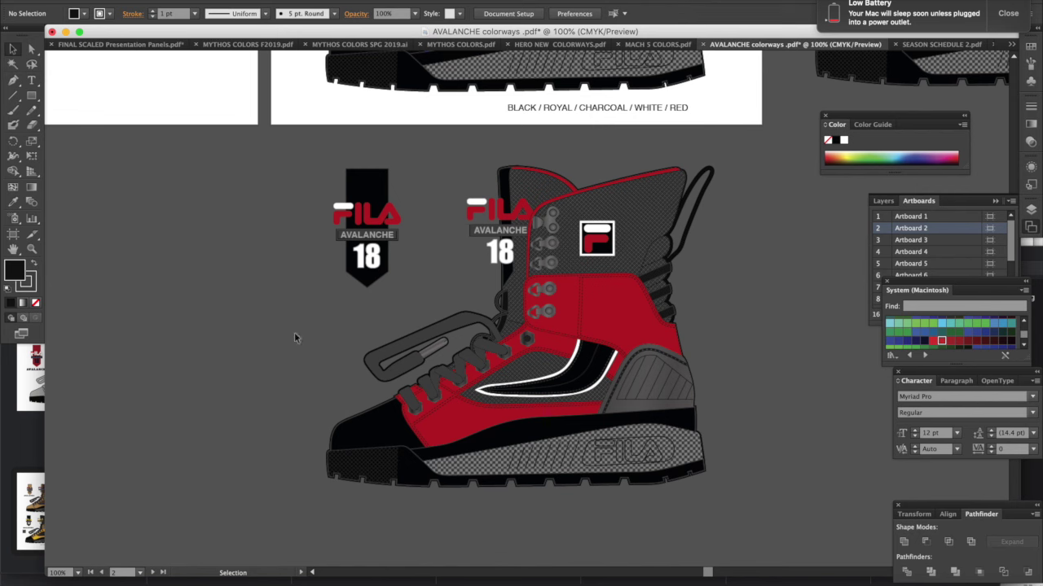
# Switch to the presentation PDF in Preview and review the BOOTS pages from the four-boot page 19 back to page 17.
pyautogui.click(28, 442)
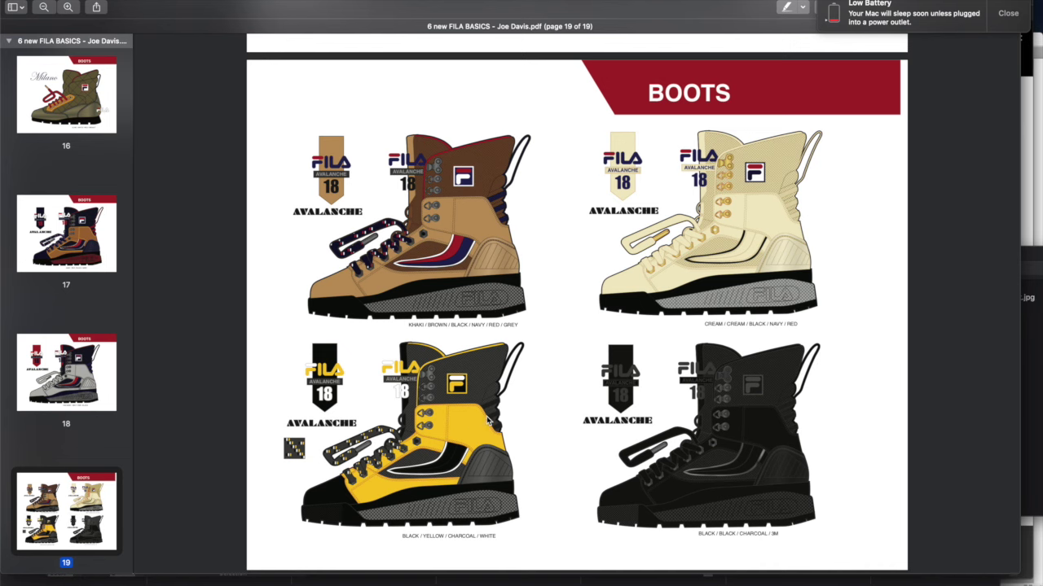
pyautogui.scroll(10, 877, 317)
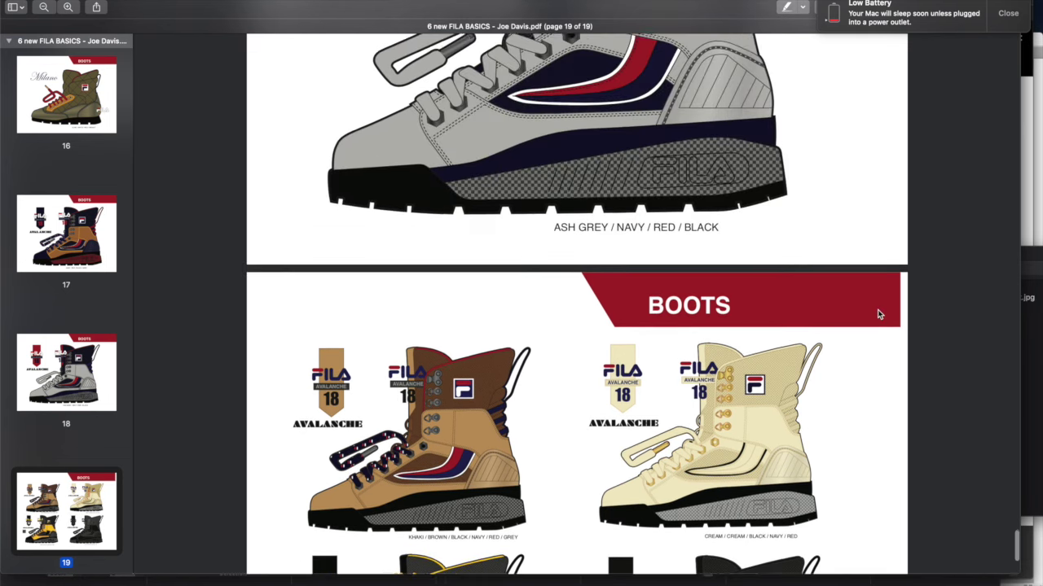
pyautogui.scroll(10, 878, 314)
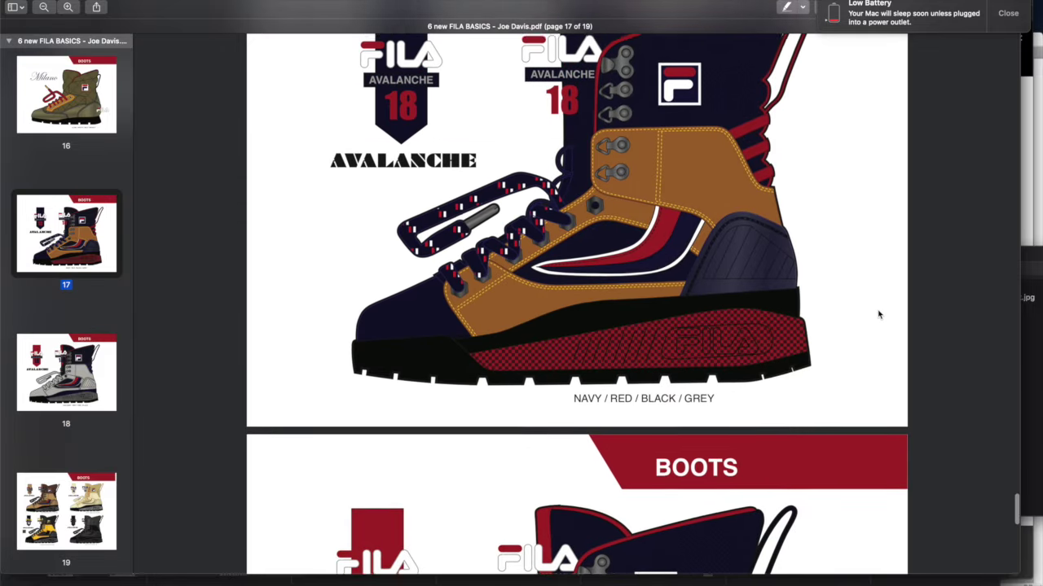
pyautogui.scroll(-1, 878, 314)
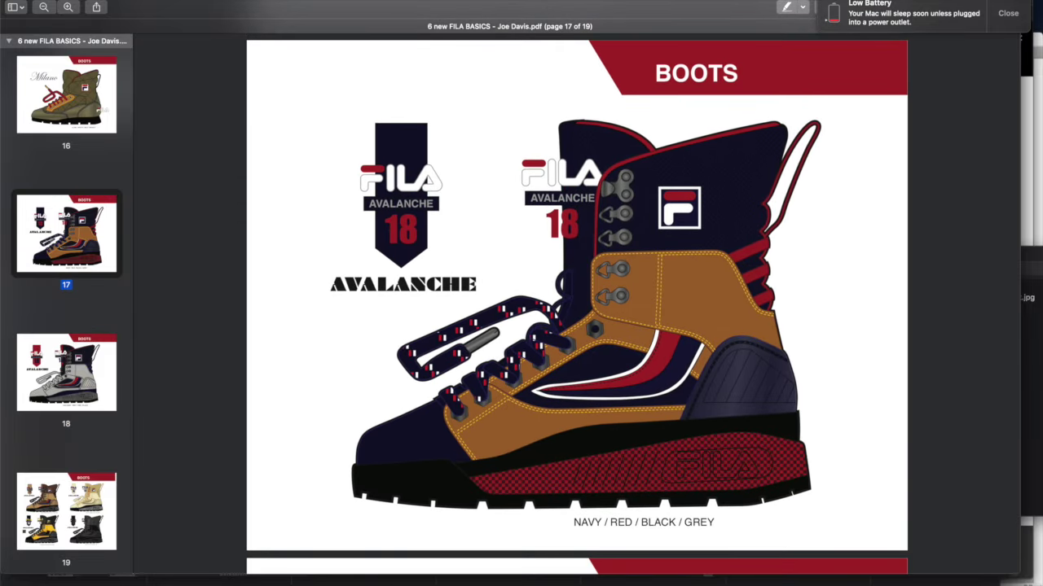
# Return to Illustrator, show MACH 5 COLORS.pdf and zoom in on the 01 Nude / White / Navy / Gum / Red shoe.
pyautogui.click(308, 582)
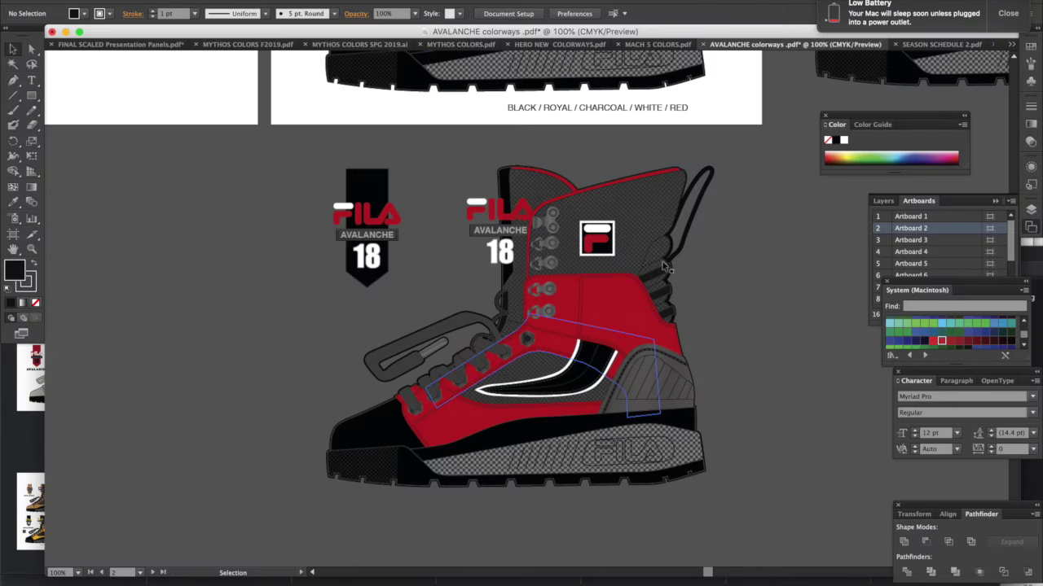
pyautogui.click(664, 45)
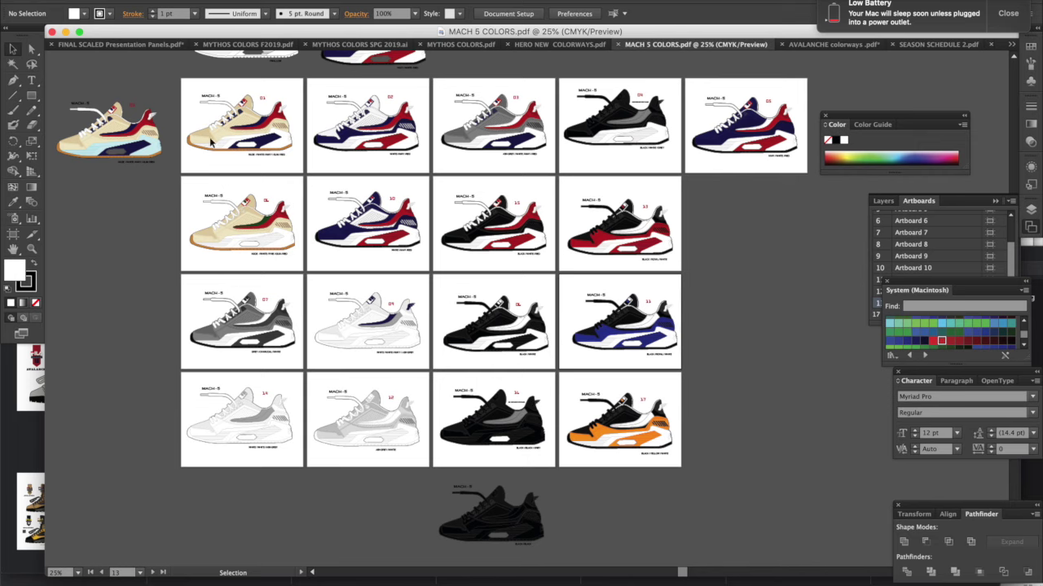
pyautogui.click(31, 249)
pyautogui.moveTo(167, 65); pyautogui.dragTo(324, 183)
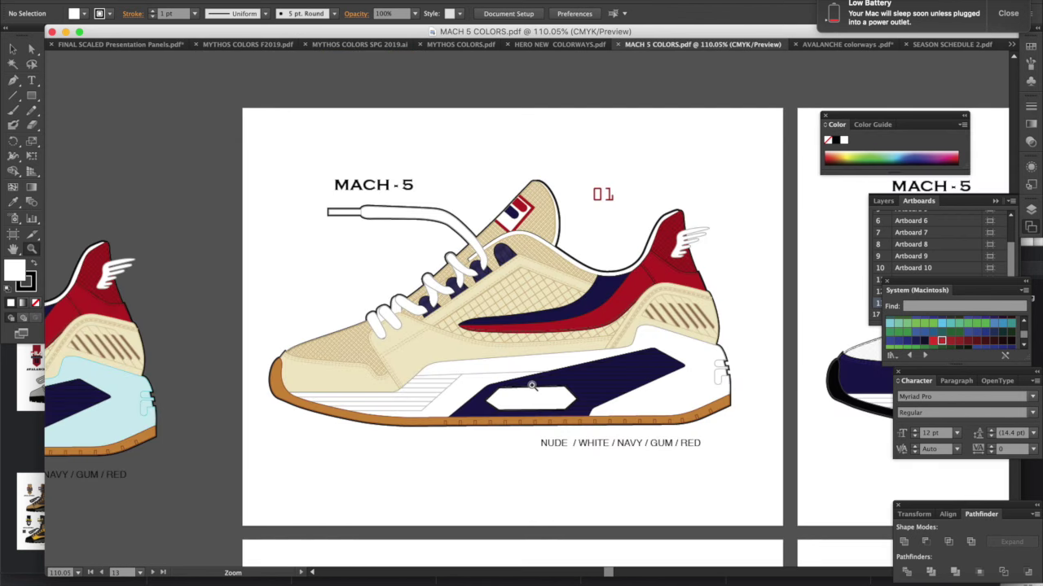
# Compare the light-blue-midsole MACH-5 variant outside the artboards with the white-midsole 01 colorway.
pyautogui.hscroll(-5, 531, 386)
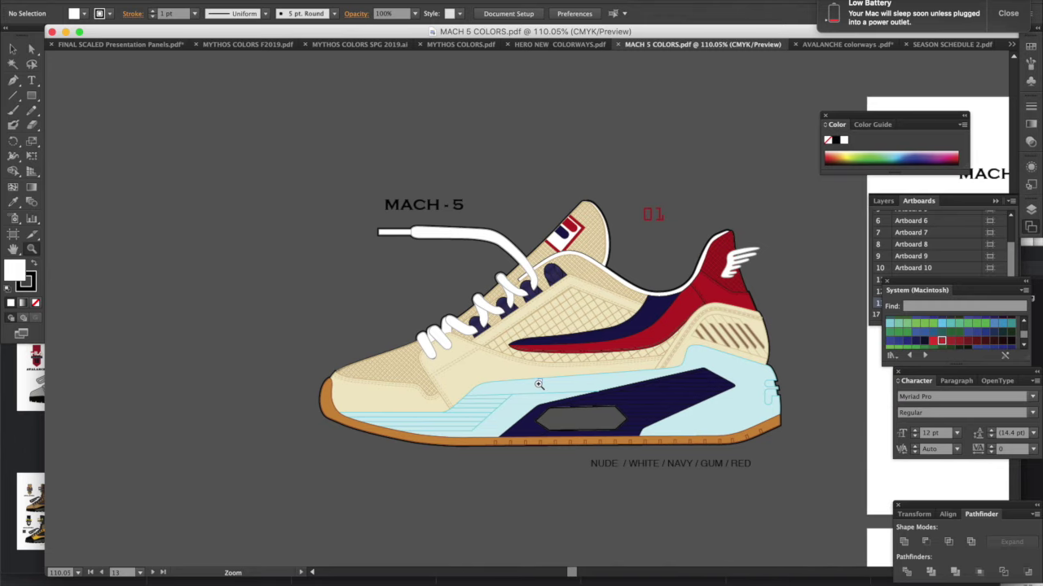
pyautogui.hscroll(10, 538, 385)
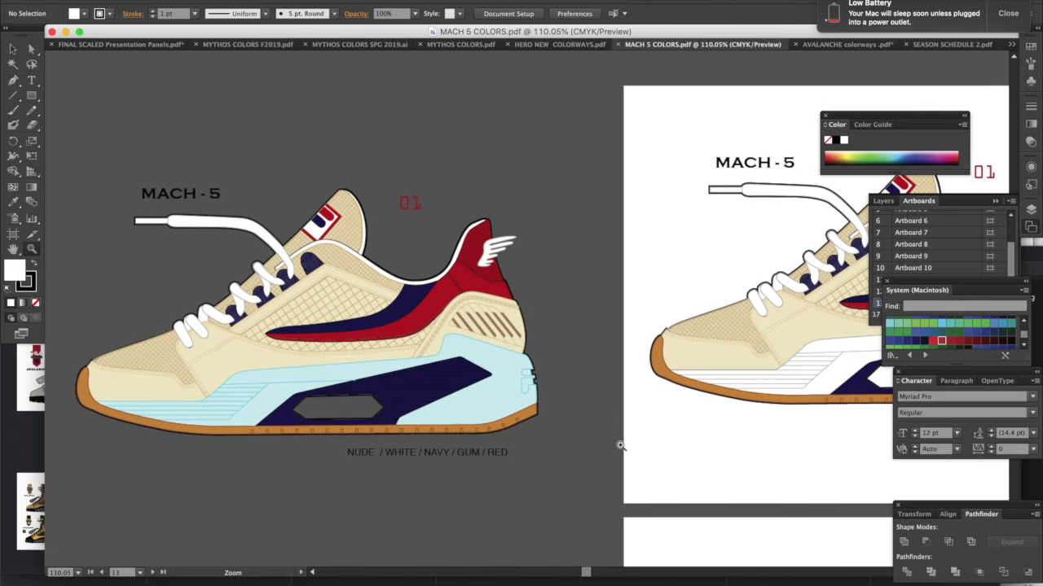
pyautogui.hscroll(15, 620, 446)
pyautogui.scroll(3, 621, 445)
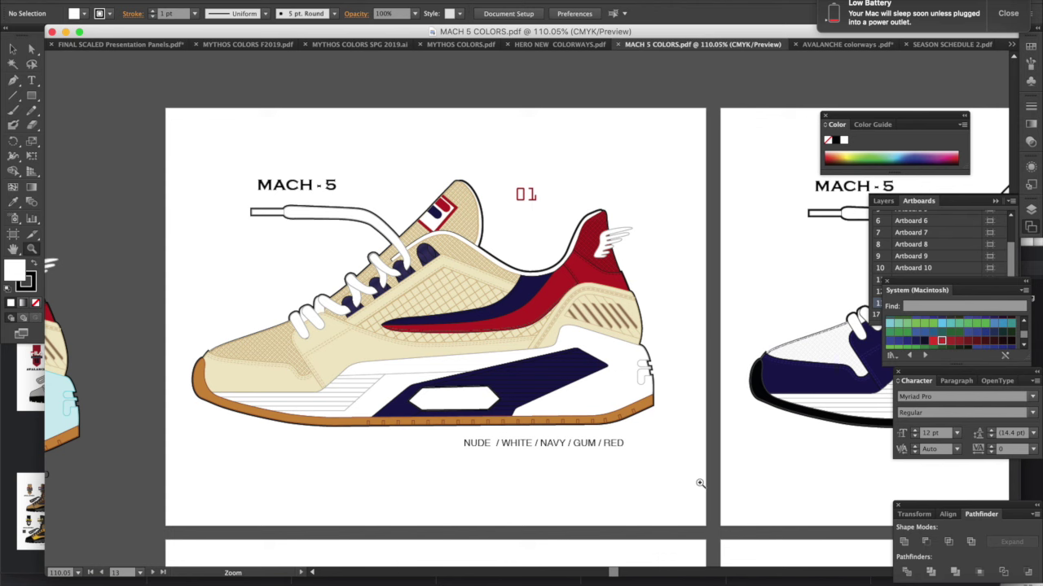
# Review the first column of MACH-5 colorways from 06 Nude / White / Pine / Gum / Red through 07 down to 14 White / White / Ash Grey.
pyautogui.scroll(-16, 699, 483)
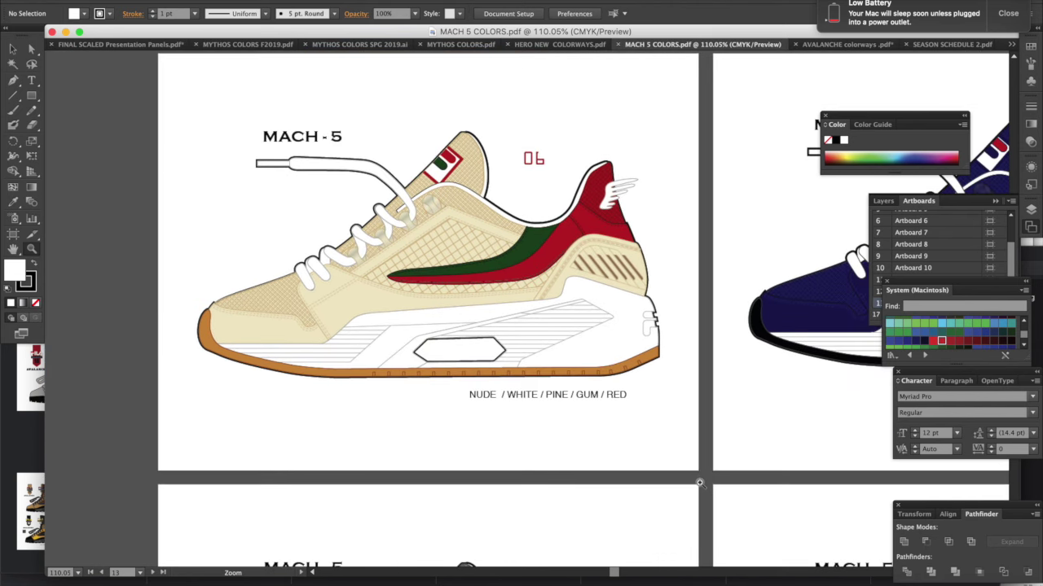
pyautogui.scroll(5, 699, 483)
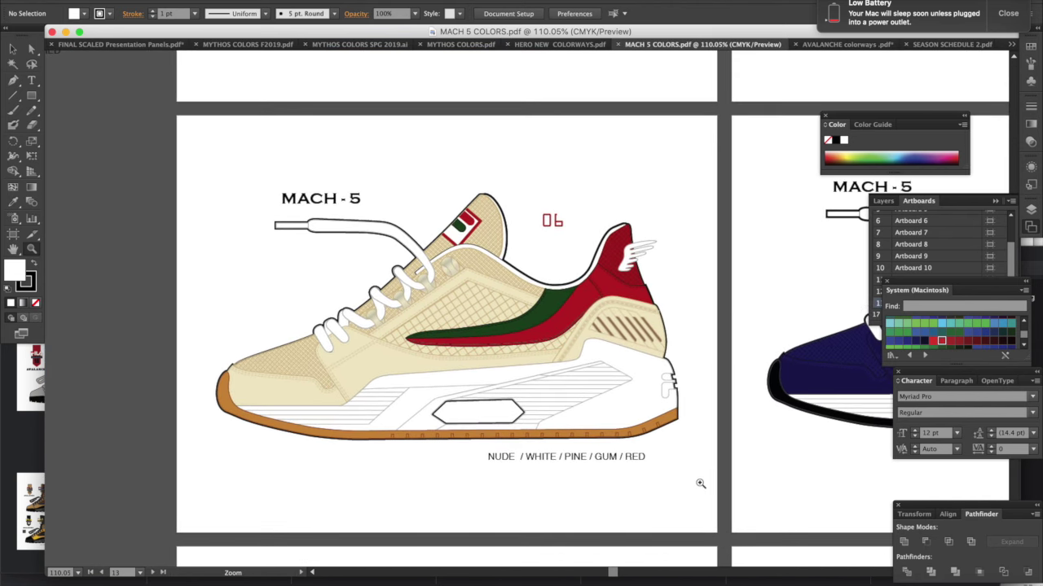
pyautogui.scroll(-18, 699, 483)
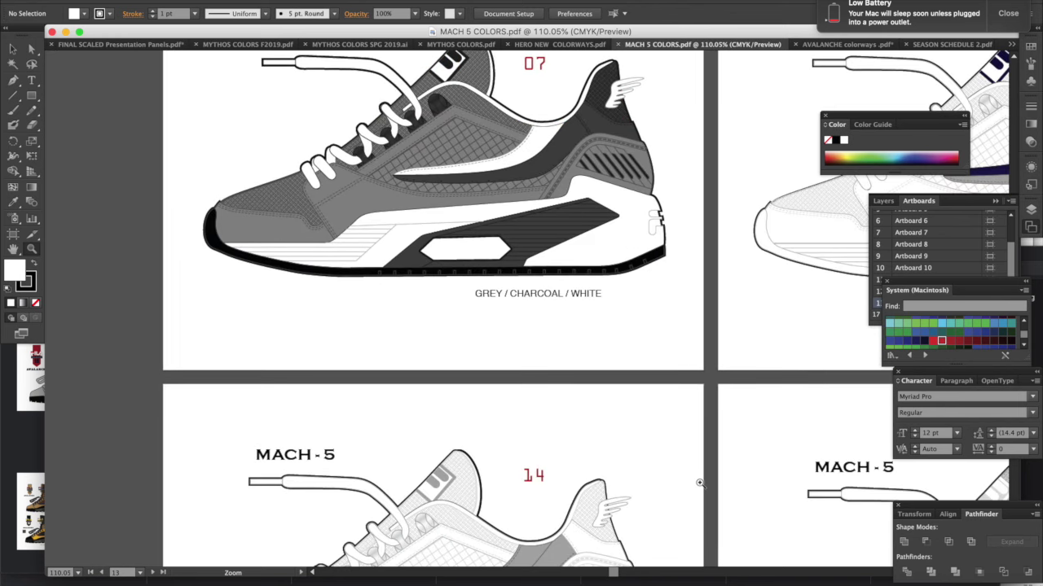
pyautogui.scroll(5, 699, 483)
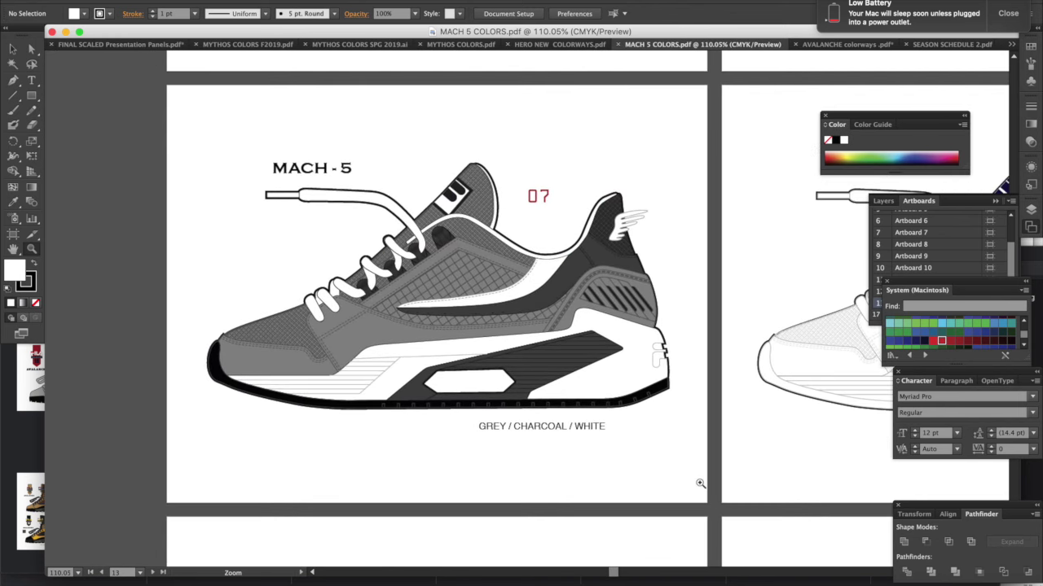
pyautogui.scroll(-12, 698, 483)
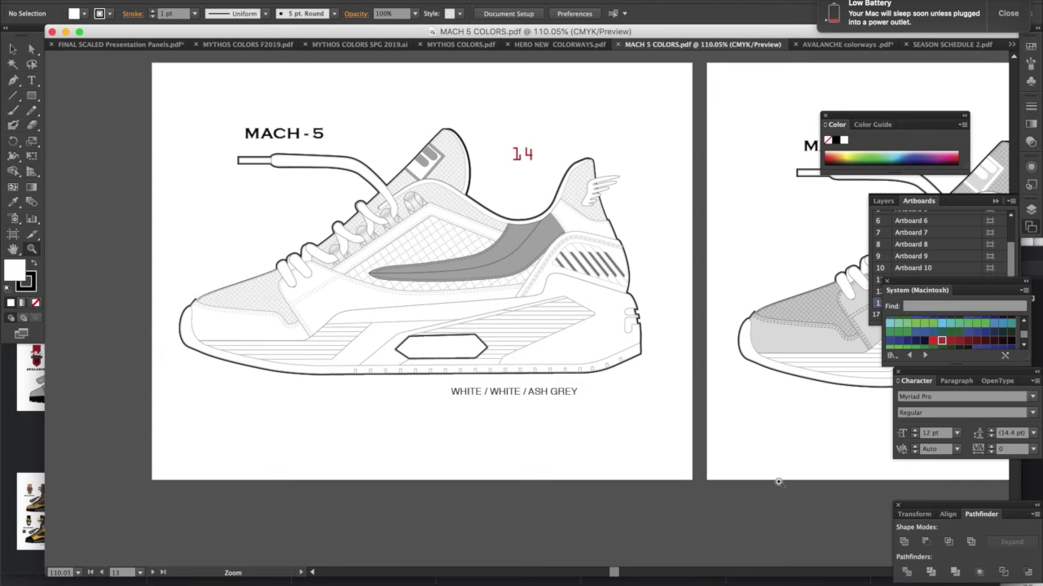
# Review the second column of MACH-5 colorways from 12 Ash Grey / White up past 09 to 10 White / Navy / Red.
pyautogui.hscroll(2, 779, 483)
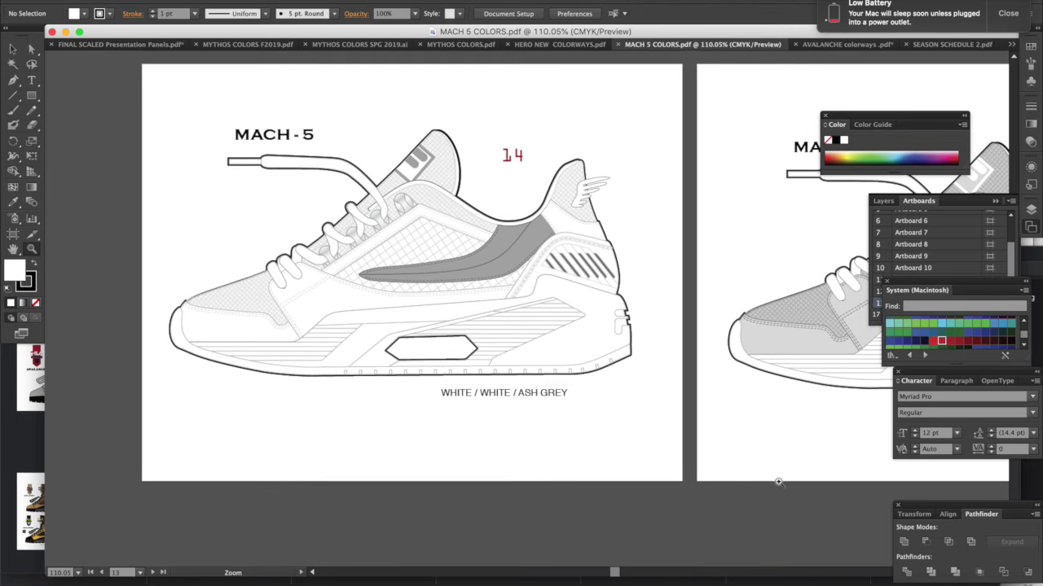
pyautogui.hscroll(10, 779, 482)
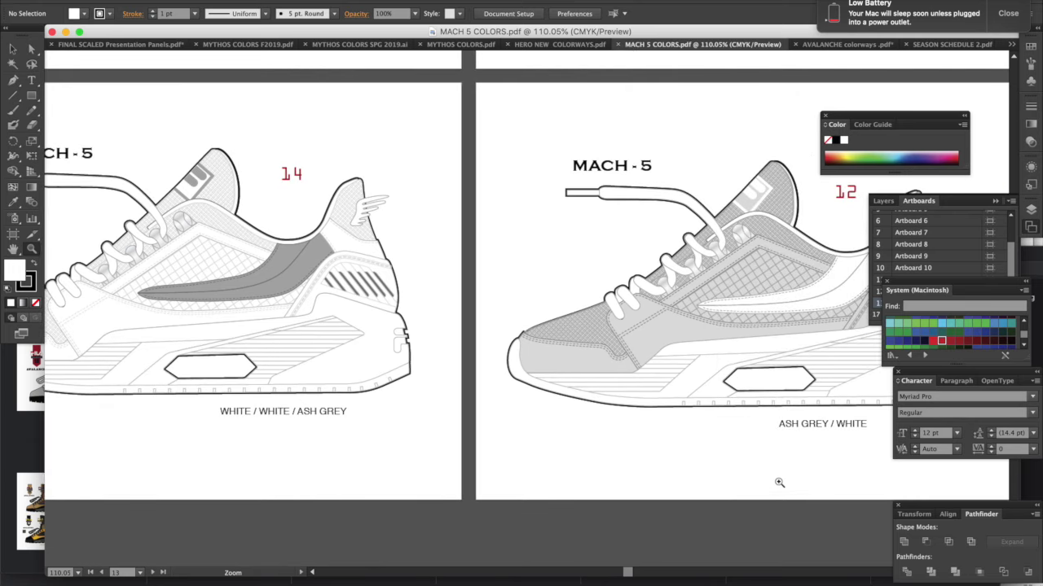
pyautogui.scroll(4, 820, 405)
pyautogui.hscroll(3, 819, 405)
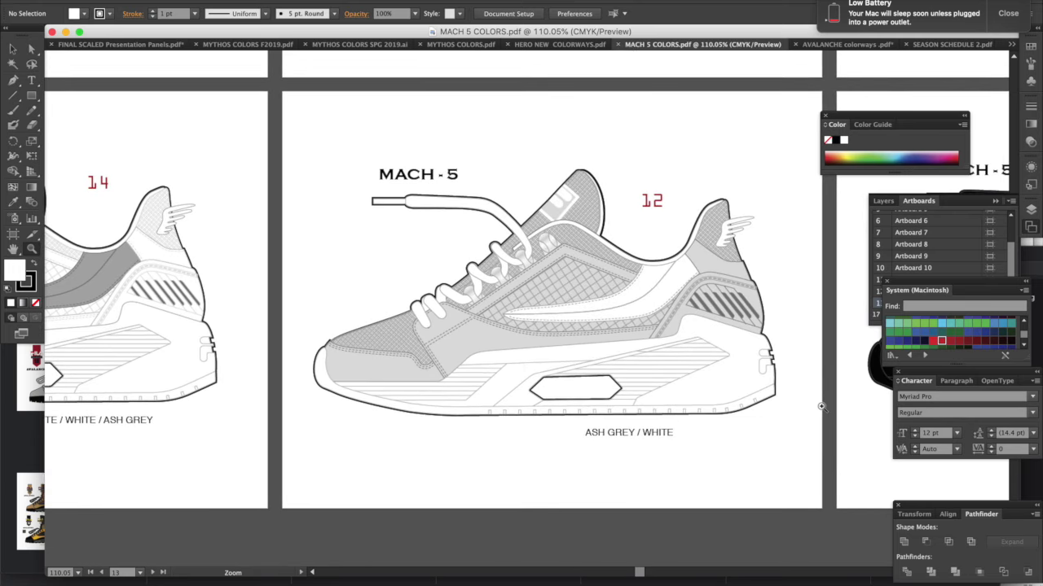
pyautogui.hscroll(2, 822, 407)
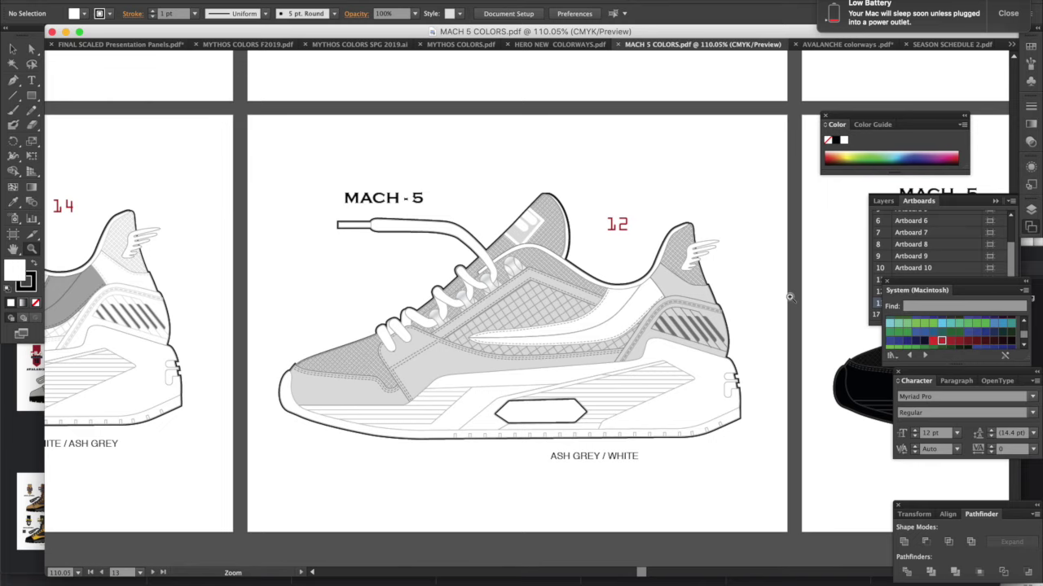
pyautogui.scroll(10, 790, 298)
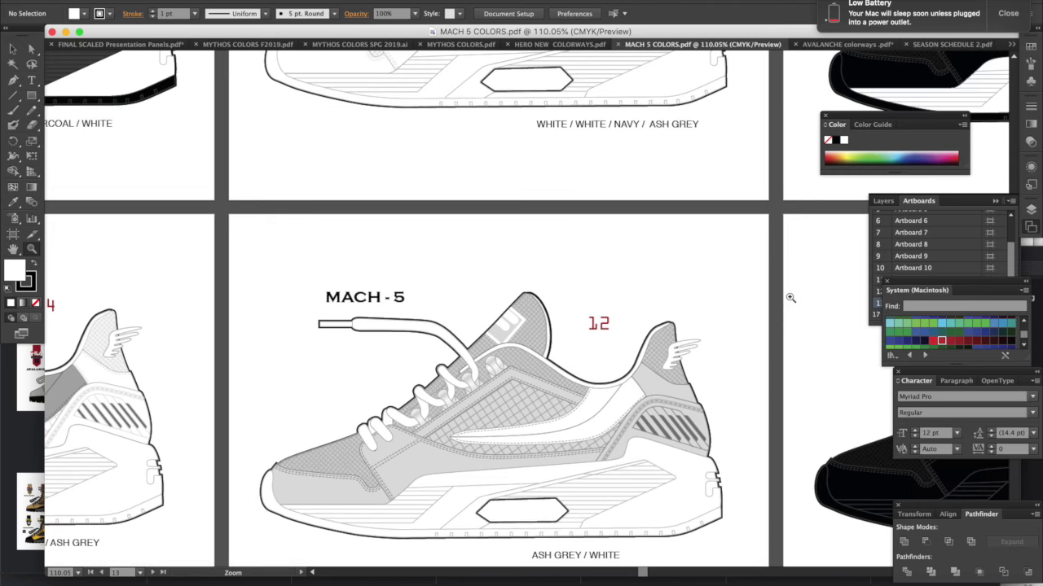
pyautogui.scroll(5, 789, 298)
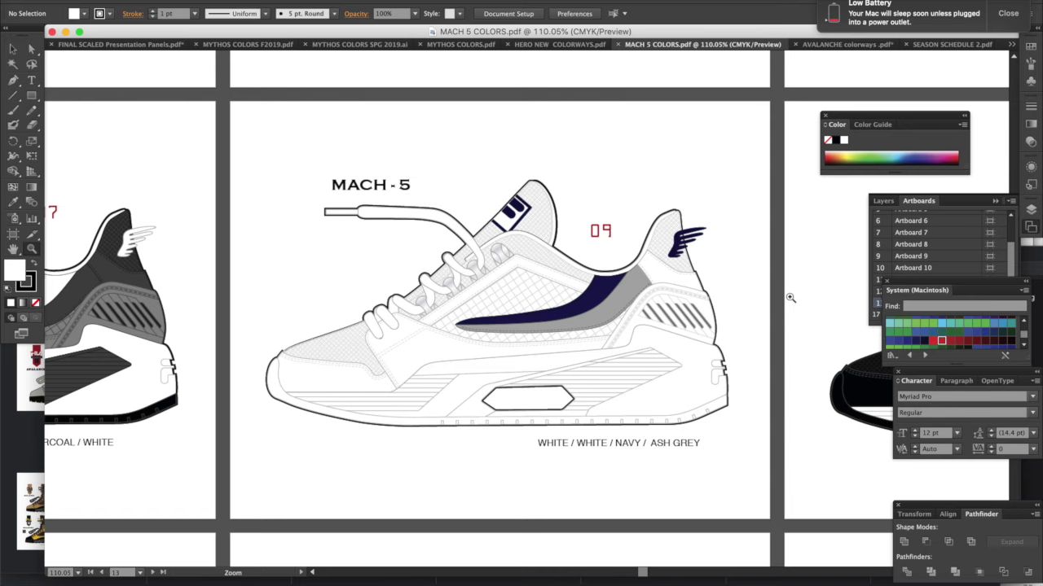
pyautogui.scroll(10, 789, 297)
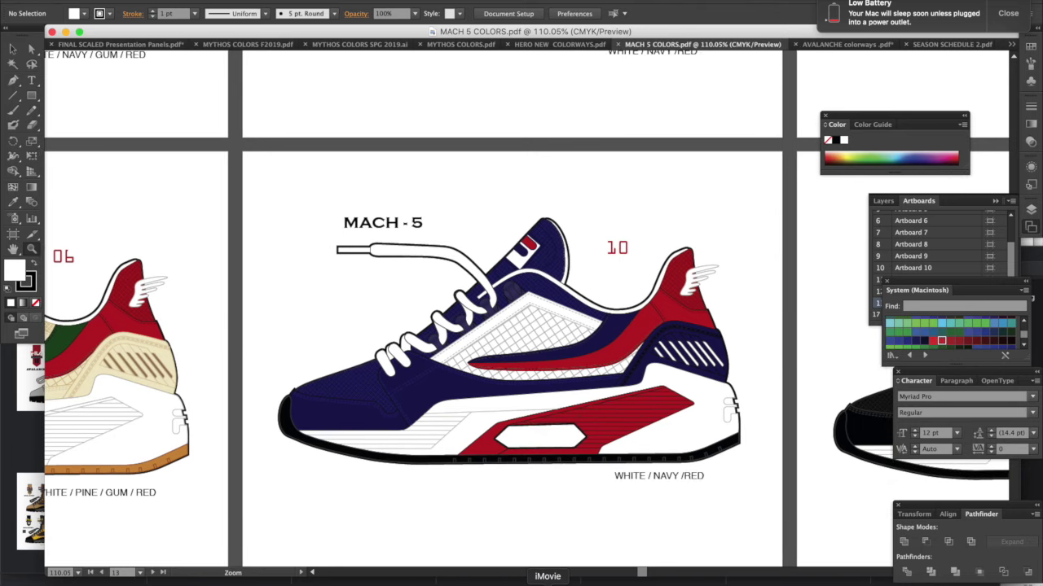
# Switch to the presentation PDF in Preview and review the RUNNING pages 6 and 7, ending on page 6.
pyautogui.click(529, 584)
pyautogui.scroll(-3, 67, 237)
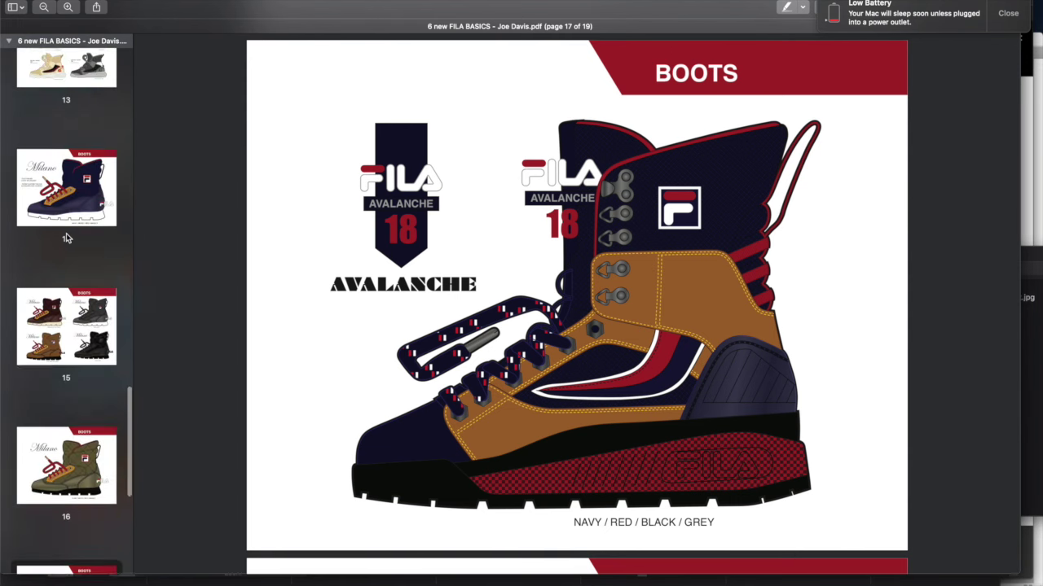
pyautogui.scroll(8, 67, 236)
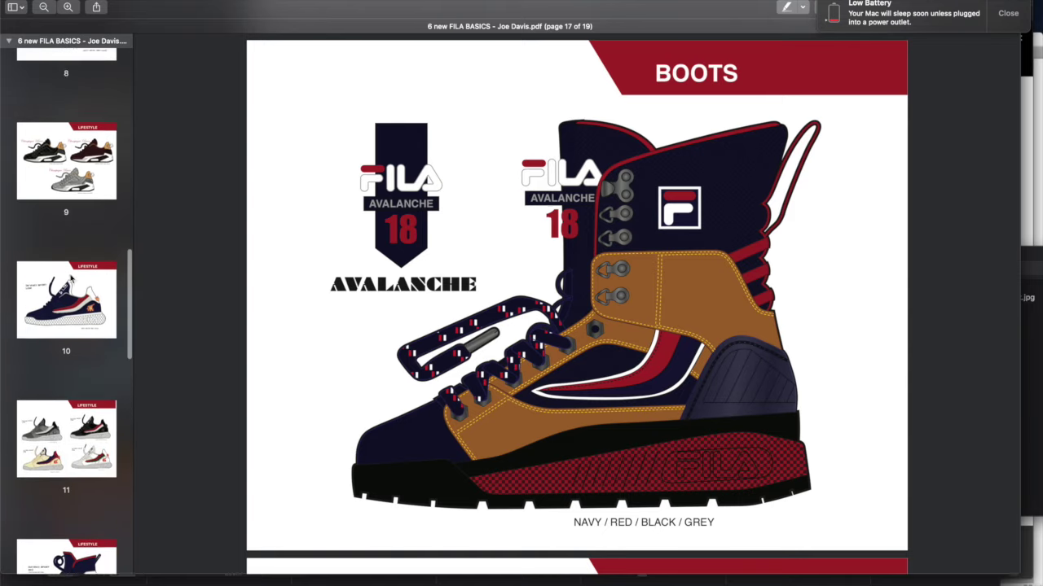
pyautogui.scroll(5, 70, 278)
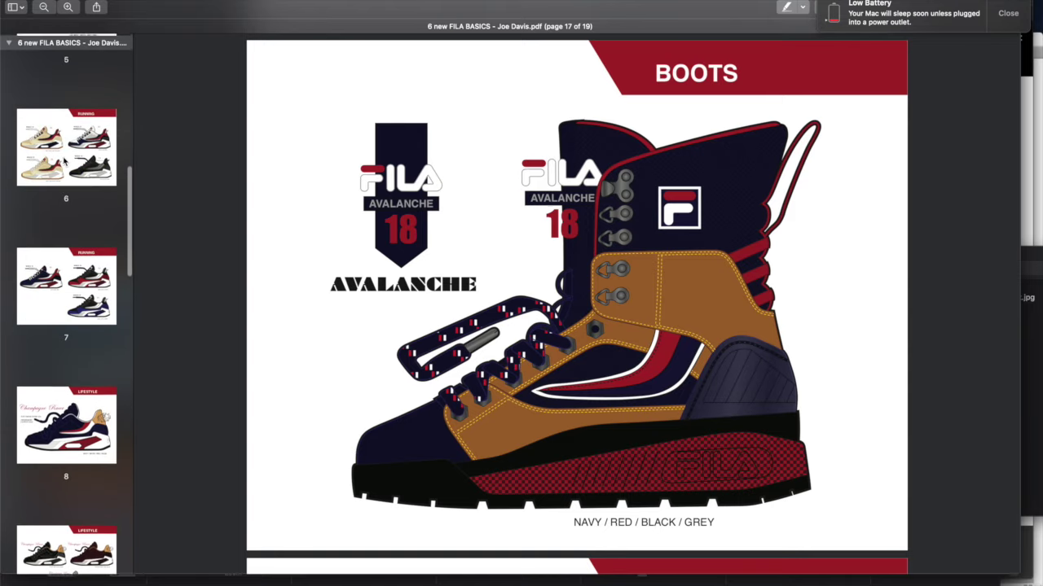
pyautogui.click(72, 167)
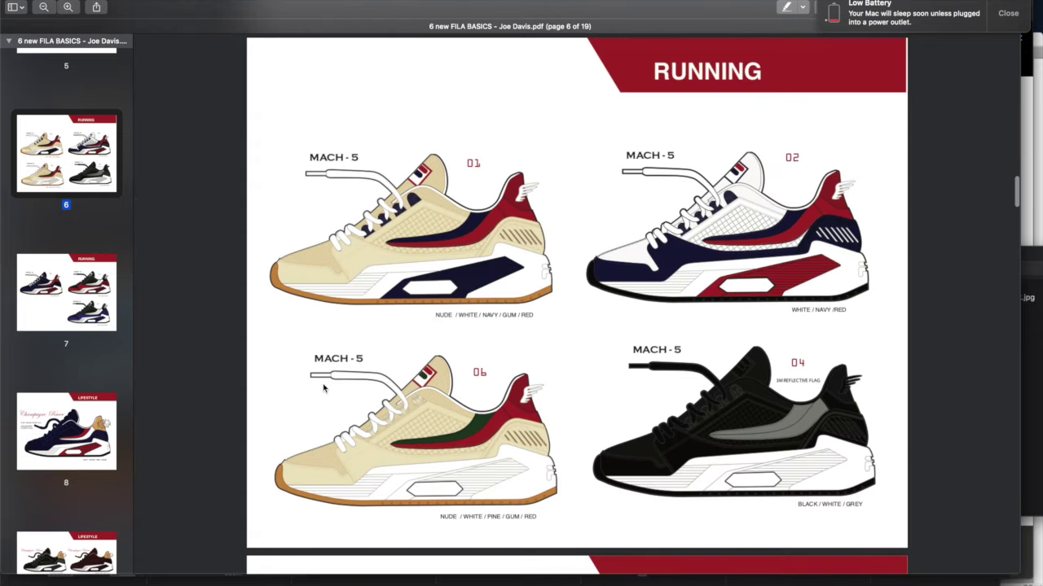
pyautogui.press('Down')
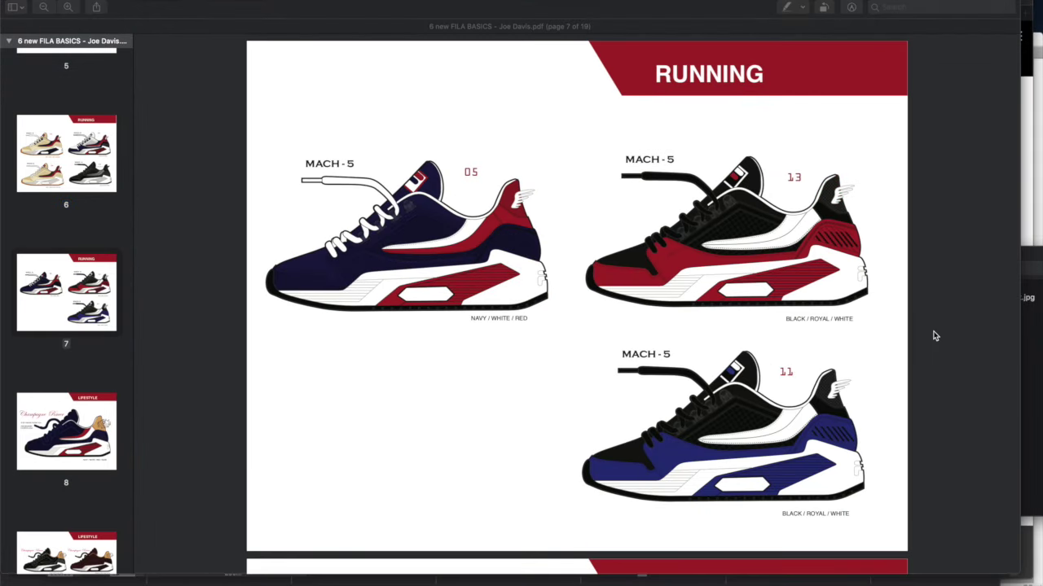
pyautogui.scroll(10, 935, 335)
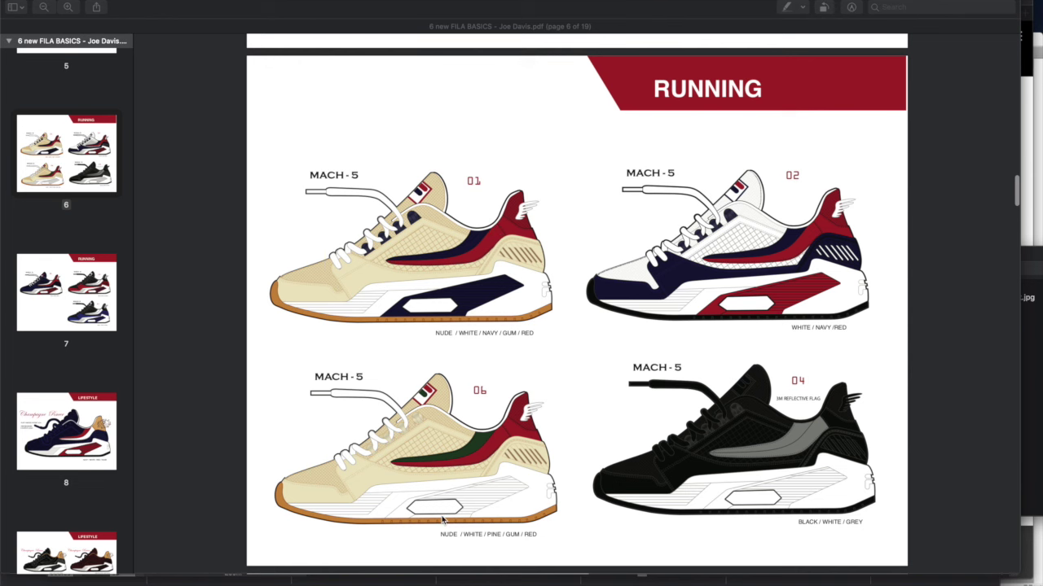
# Return to Illustrator and compare the White / Navy / Red MACH-5 colorways 02 and 10 in the second column.
pyautogui.click(308, 581)
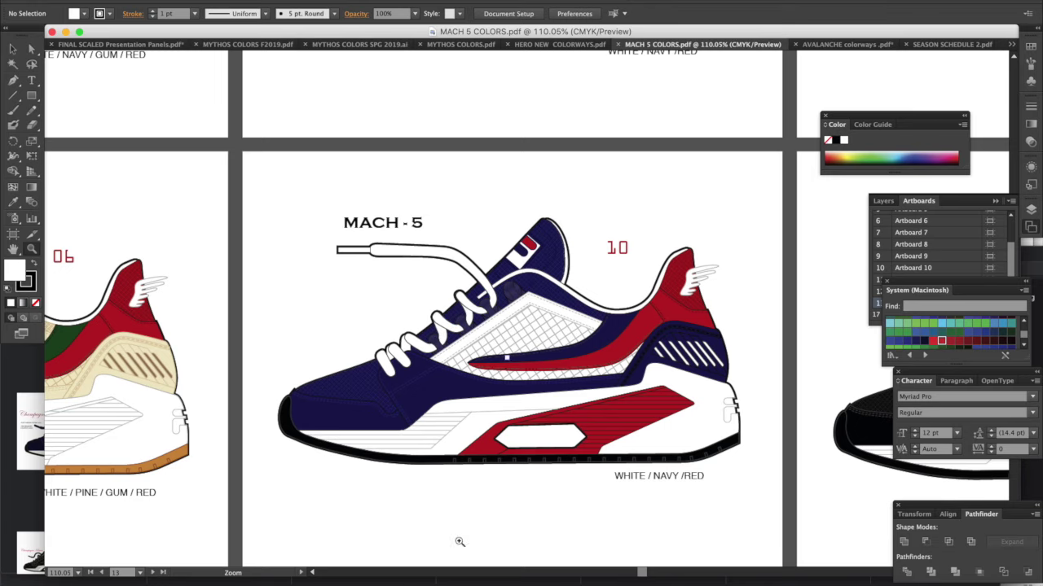
pyautogui.scroll(1, 517, 244)
pyautogui.scroll(10, 517, 245)
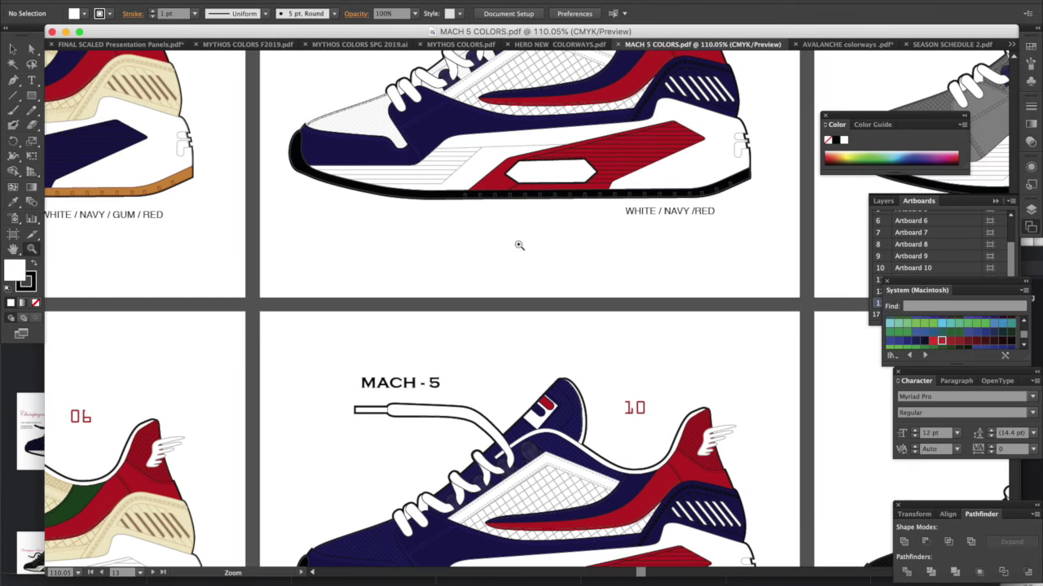
pyautogui.scroll(6, 518, 245)
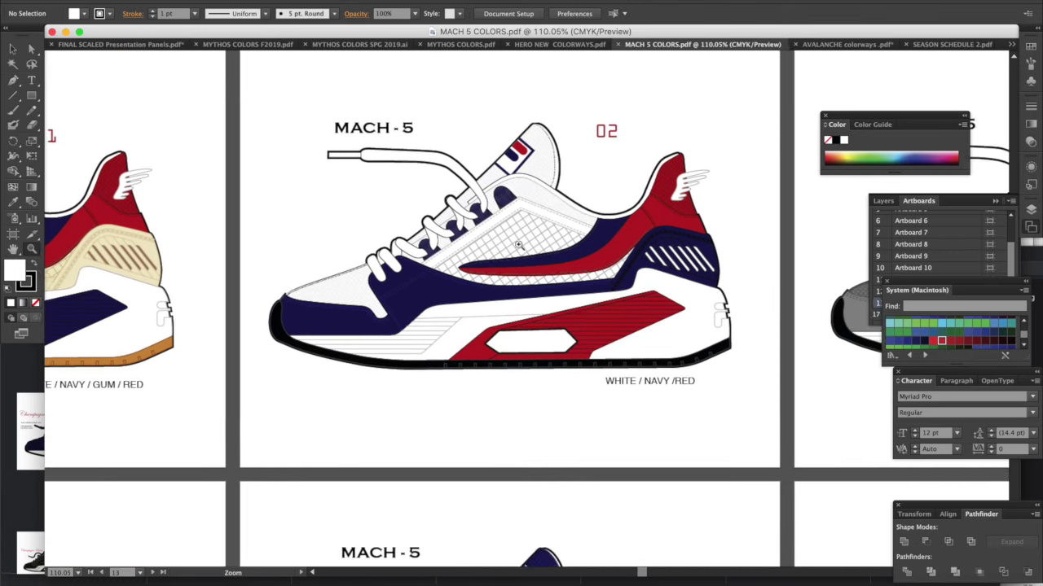
pyautogui.scroll(-15, 518, 244)
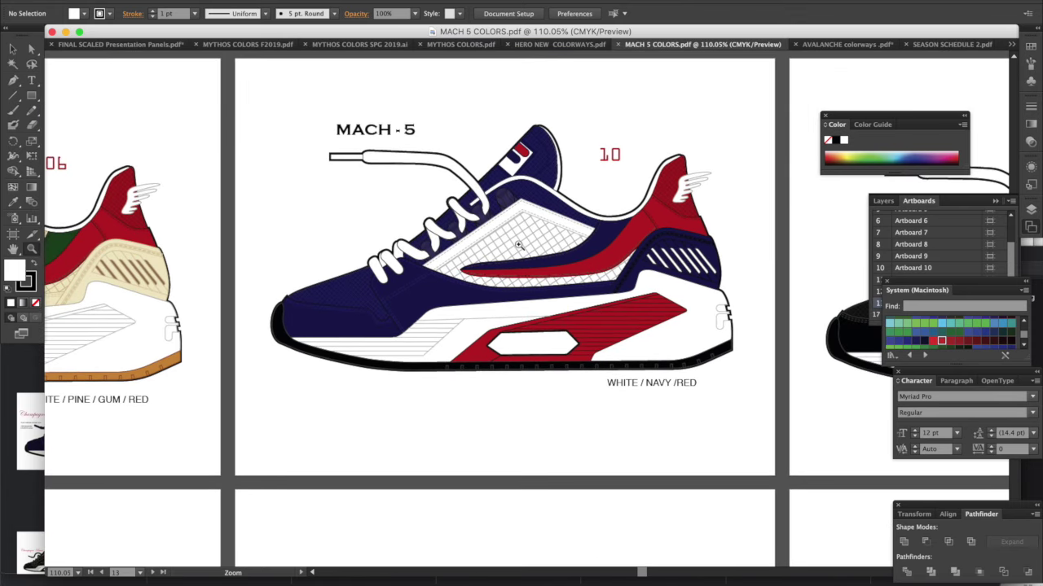
pyautogui.scroll(11, 518, 244)
pyautogui.scroll(-6, 519, 245)
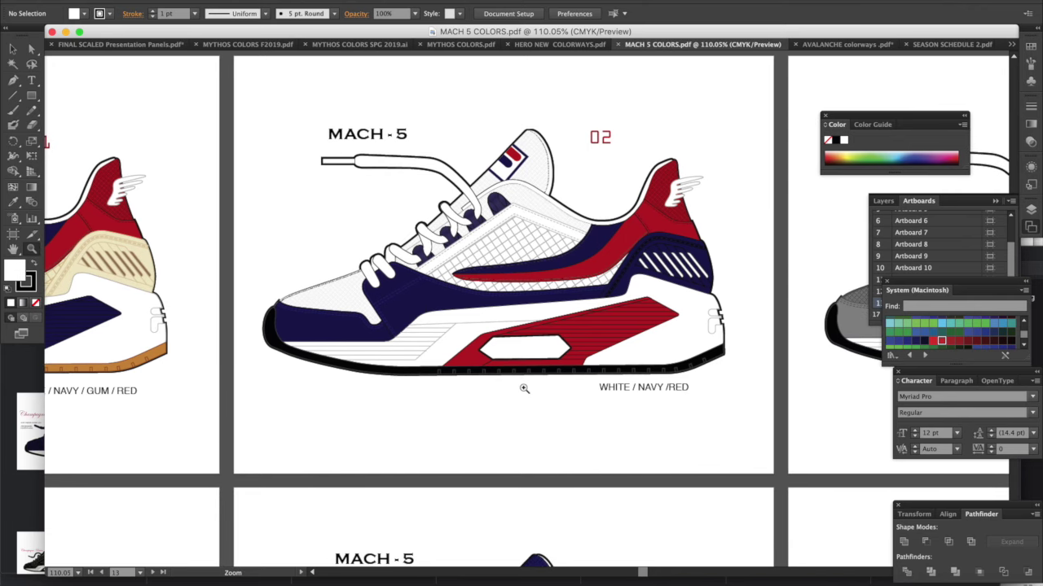
pyautogui.scroll(-5, 523, 389)
pyautogui.scroll(-2, 688, 291)
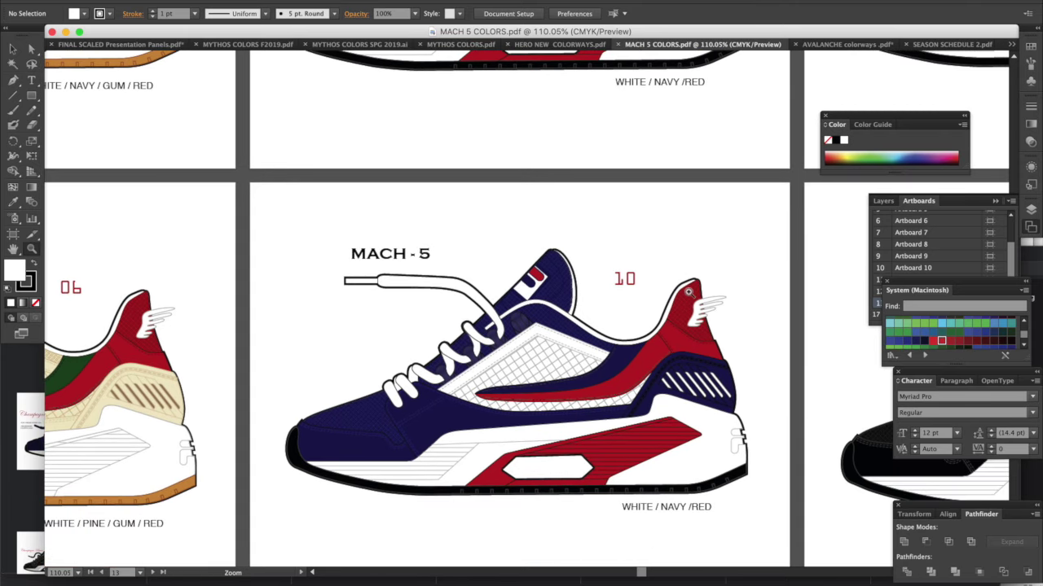
pyautogui.scroll(1, 688, 291)
pyautogui.scroll(8, 688, 291)
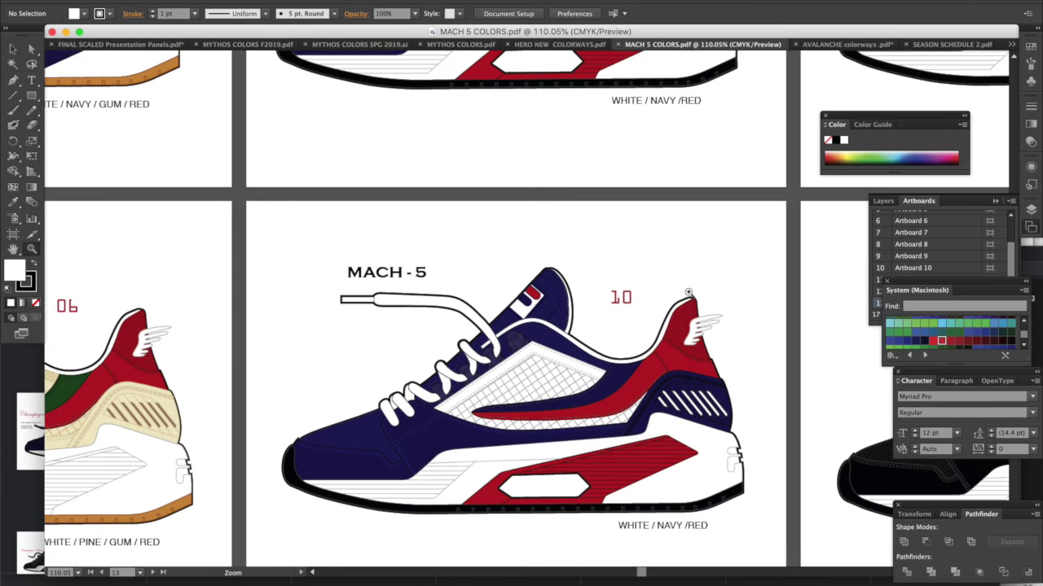
pyautogui.scroll(1, 688, 290)
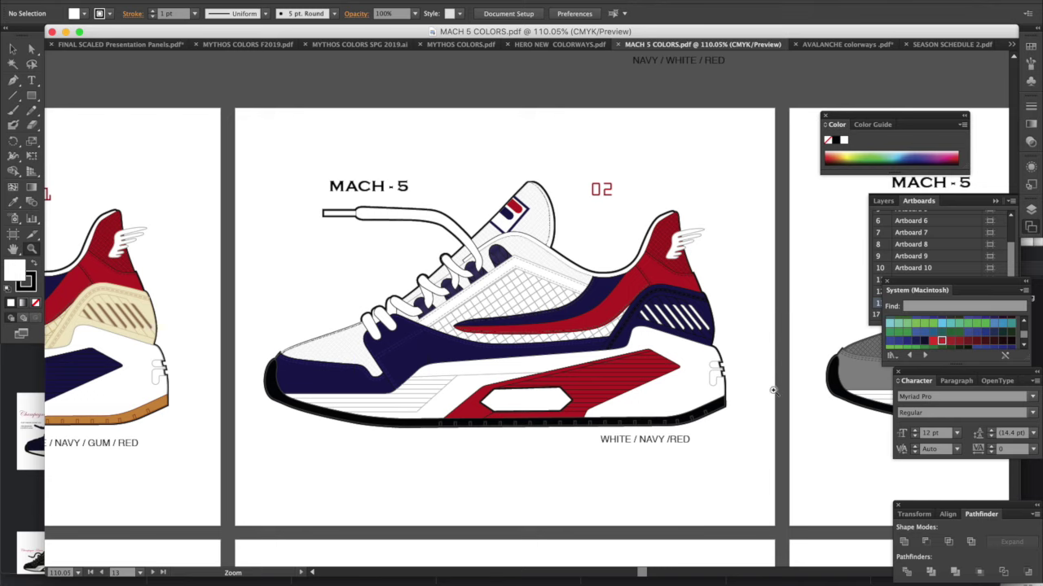
pyautogui.scroll(-2, 773, 396)
pyautogui.scroll(-10, 772, 396)
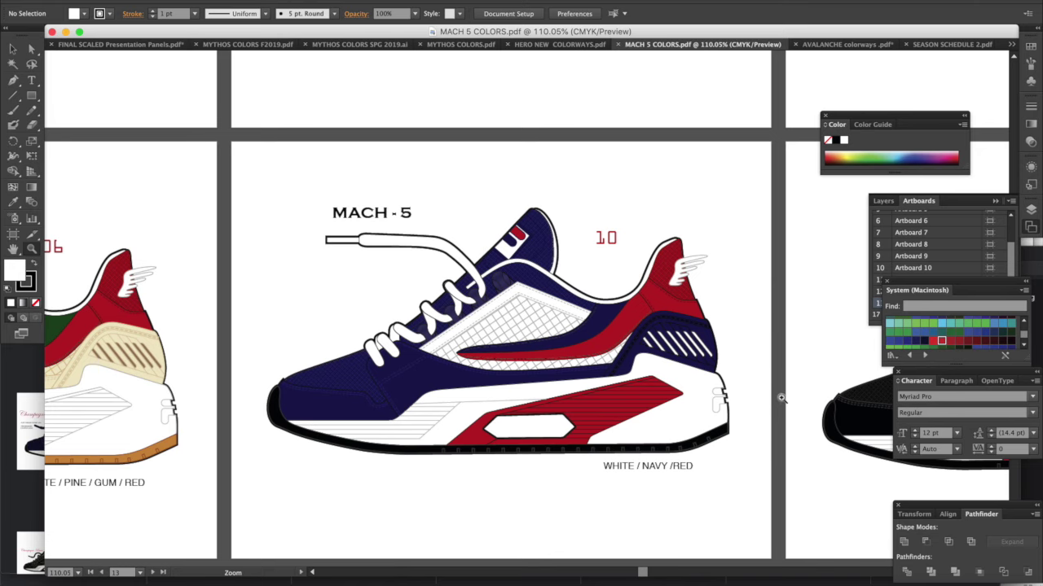
pyautogui.scroll(10, 780, 398)
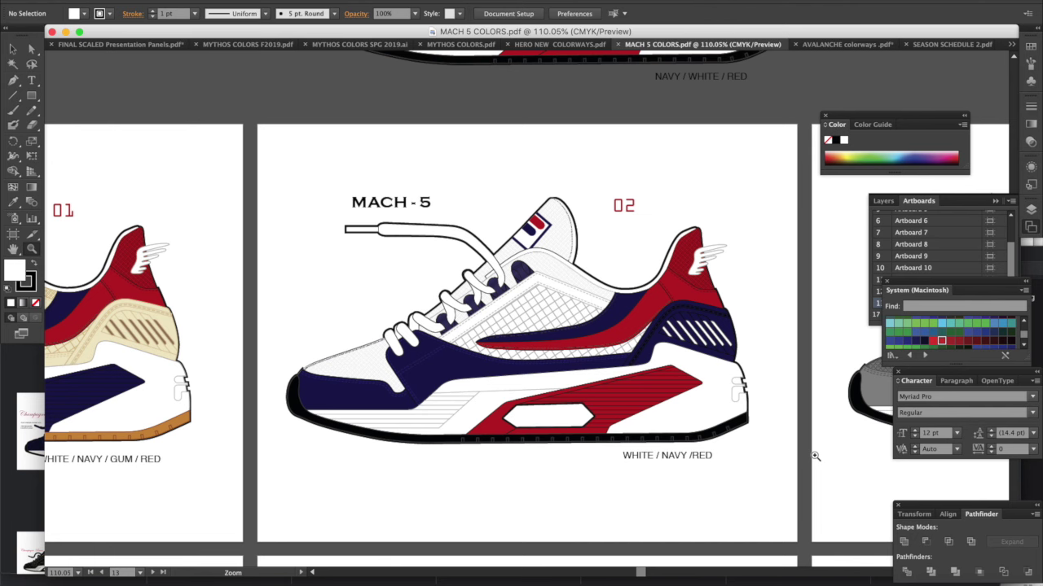
pyautogui.scroll(-5, 814, 456)
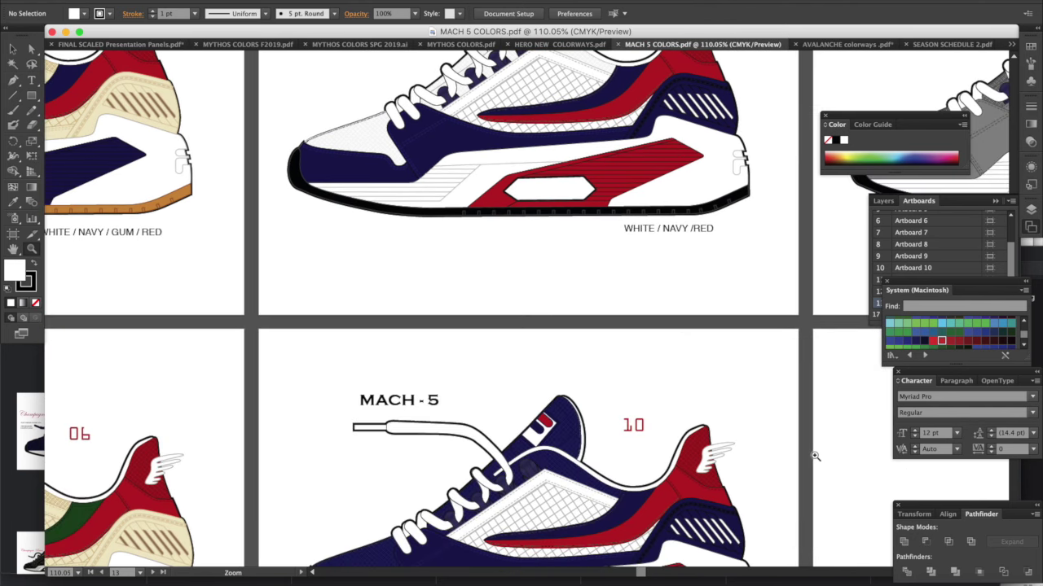
pyautogui.scroll(5, 814, 456)
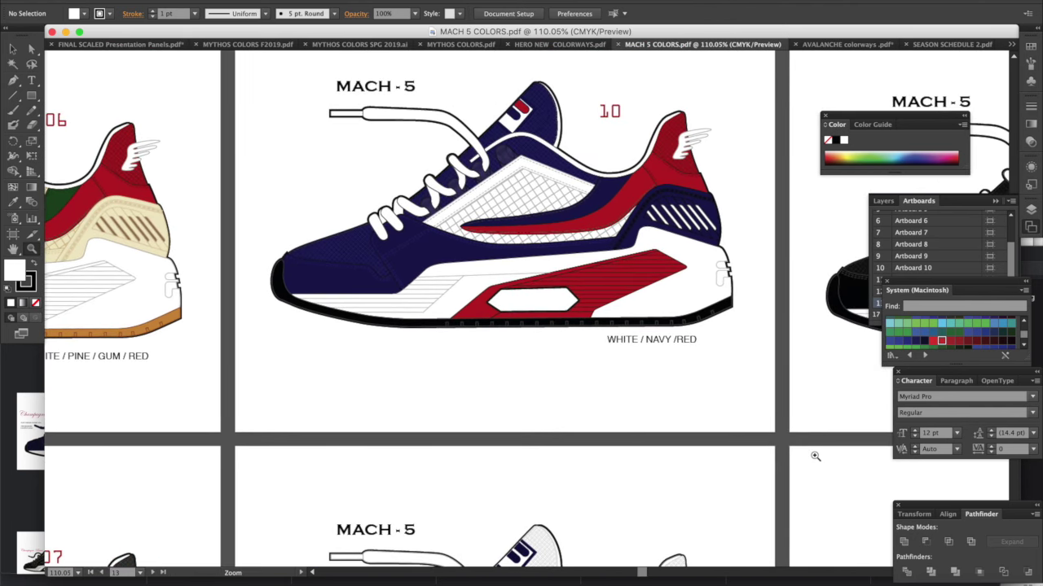
pyautogui.scroll(-5, 829, 375)
pyautogui.scroll(5, 829, 374)
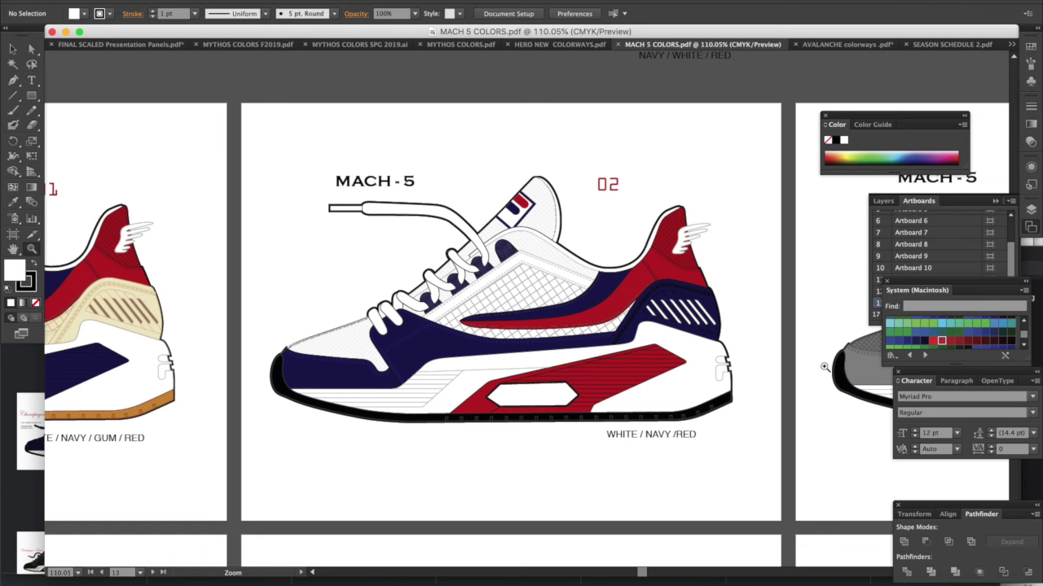
# Review the Navy / White / Red shoe above the artboards and the uncolored FINAL LINE drawing beside it.
pyautogui.scroll(1, 787, 222)
pyautogui.scroll(10, 786, 222)
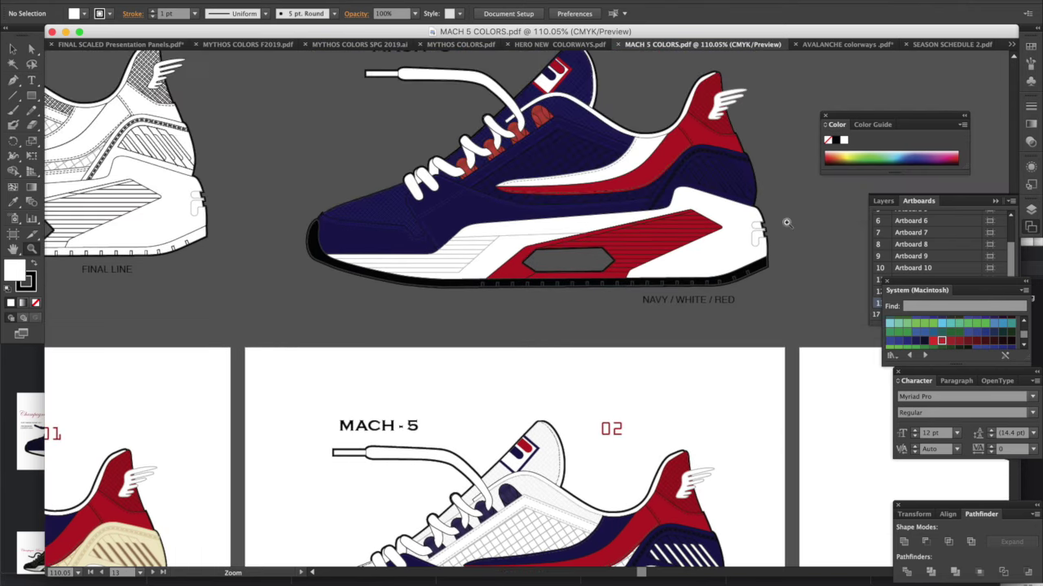
pyautogui.scroll(3, 787, 223)
pyautogui.hscroll(4, 787, 223)
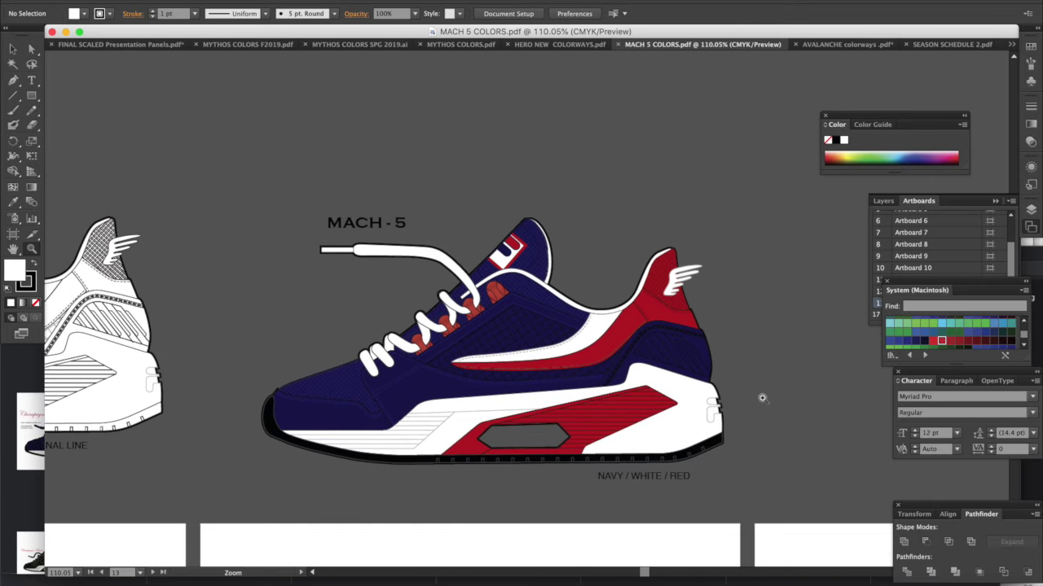
pyautogui.hscroll(-10, 472, 334)
pyautogui.hscroll(-12, 472, 334)
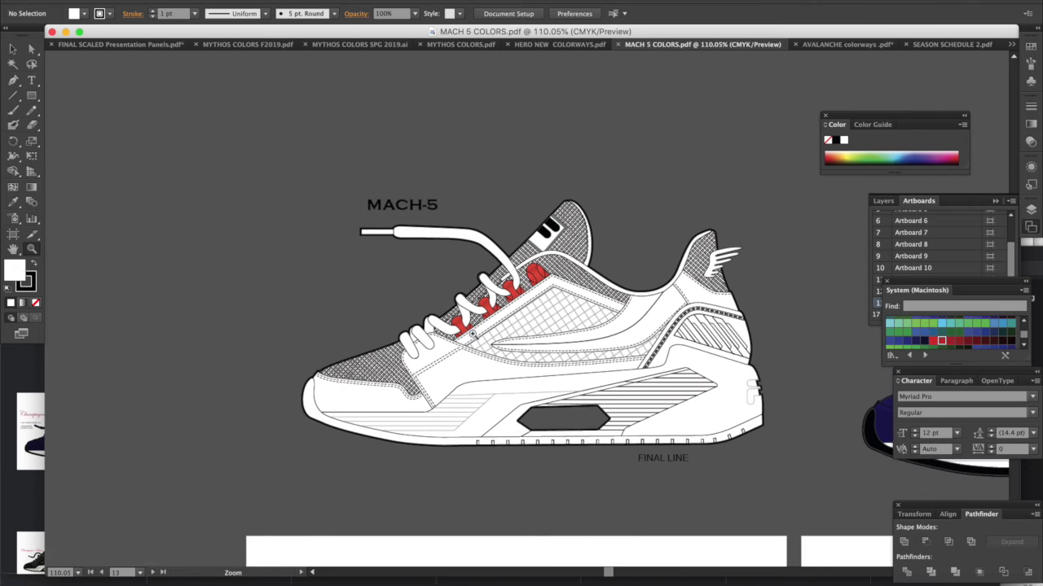
pyautogui.hscroll(3, 472, 333)
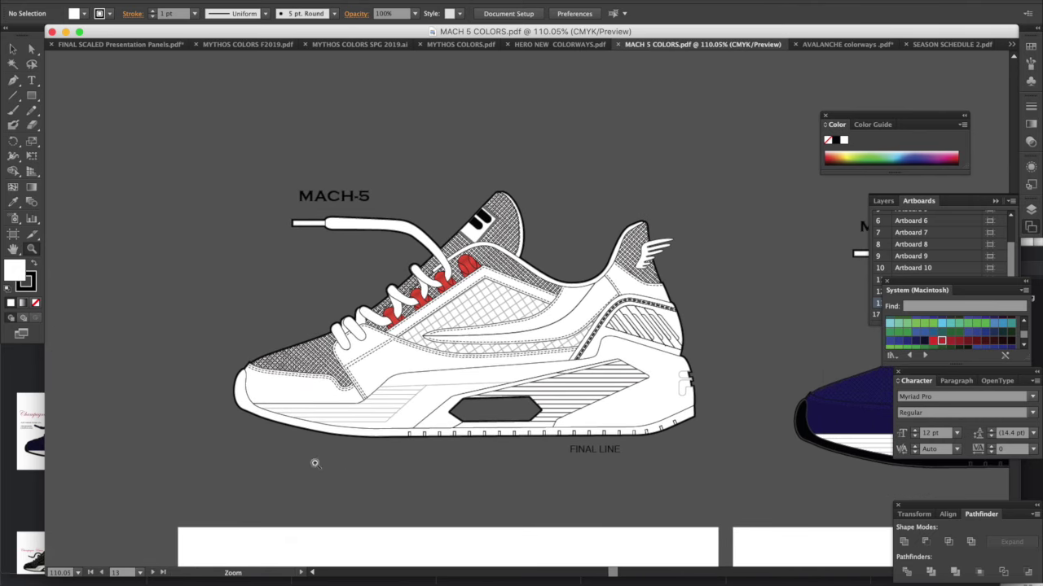
# Review the top-row MACH-5 colorways from 01 Nude / White / Navy / Gum / Red past 02 to 03 Ash Grey / White / Navy / Red.
pyautogui.scroll(-5, 603, 470)
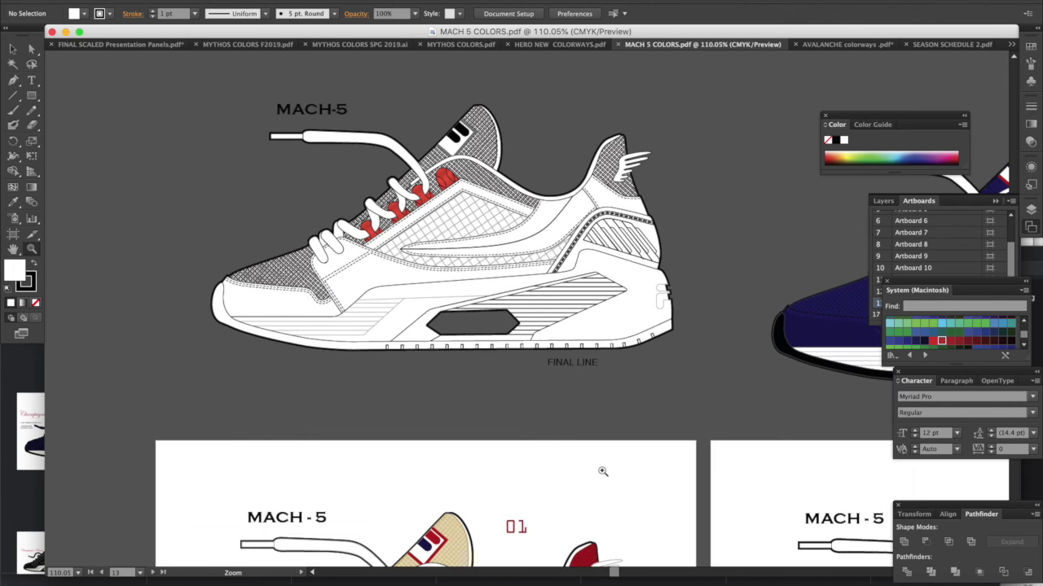
pyautogui.scroll(-15, 603, 471)
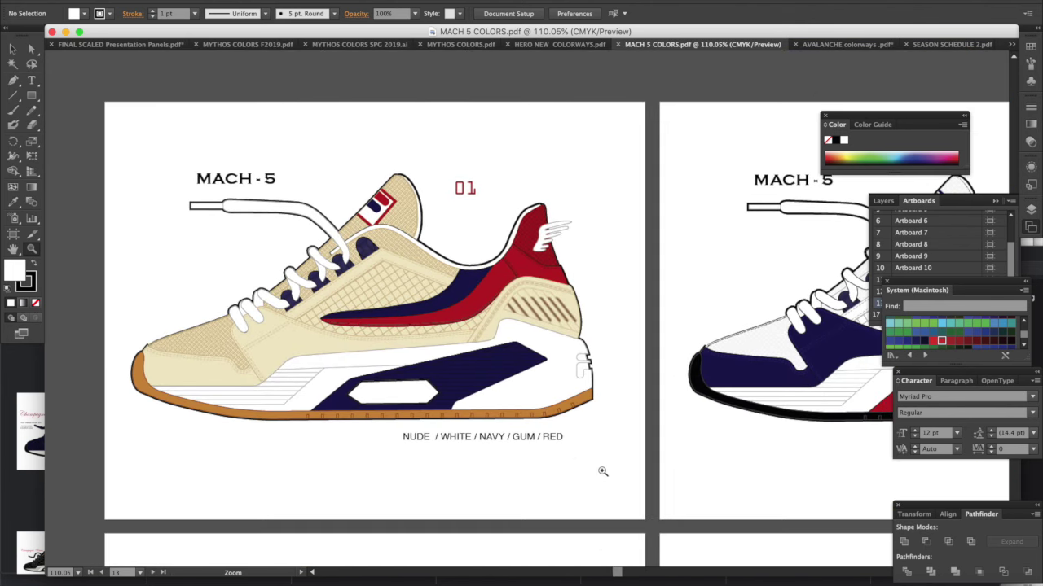
pyautogui.scroll(-20, 602, 471)
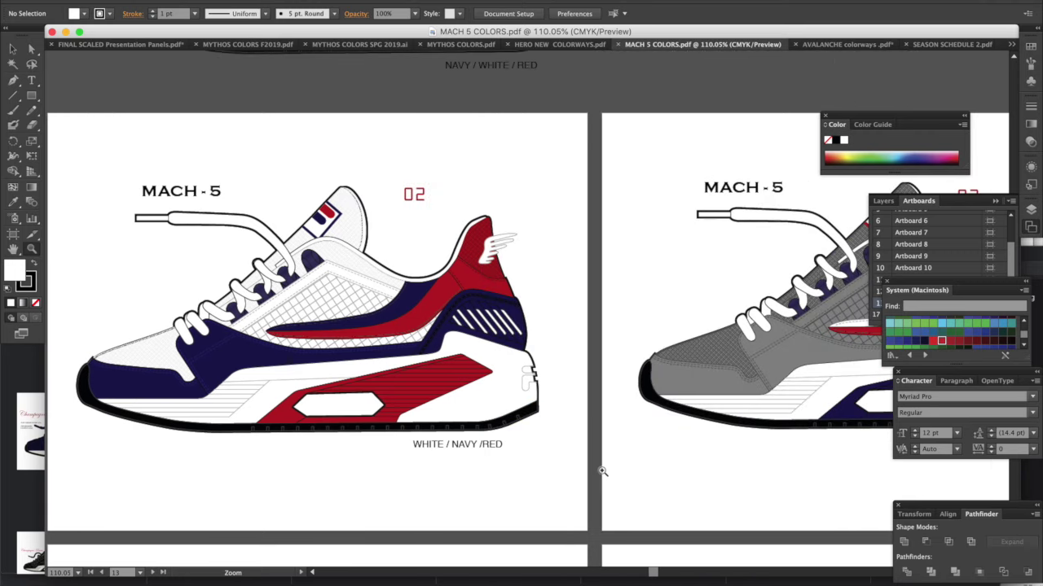
pyautogui.hscroll(10, 603, 471)
pyautogui.hscroll(20, 603, 471)
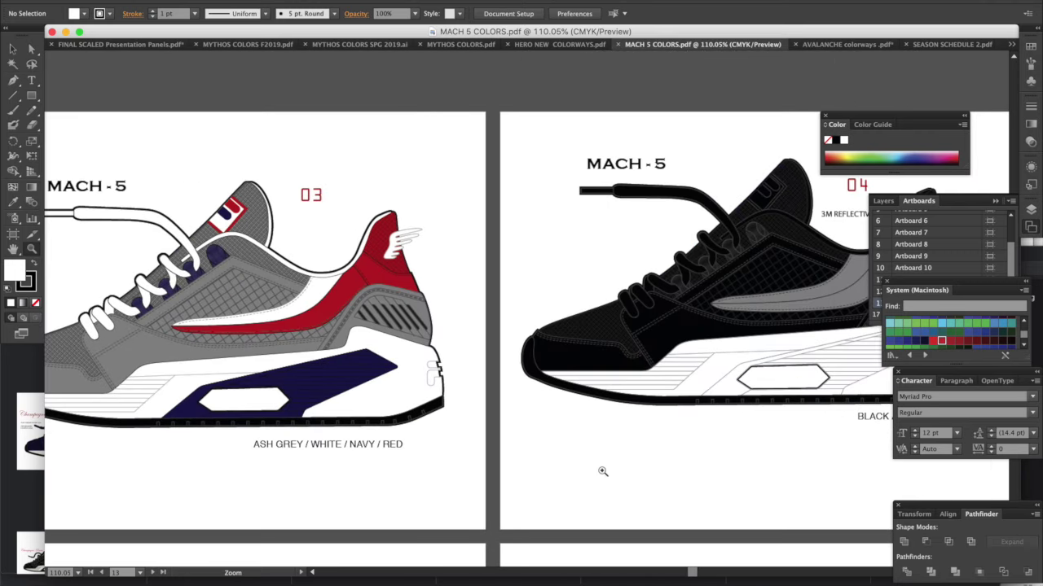
pyautogui.hscroll(-5, 602, 471)
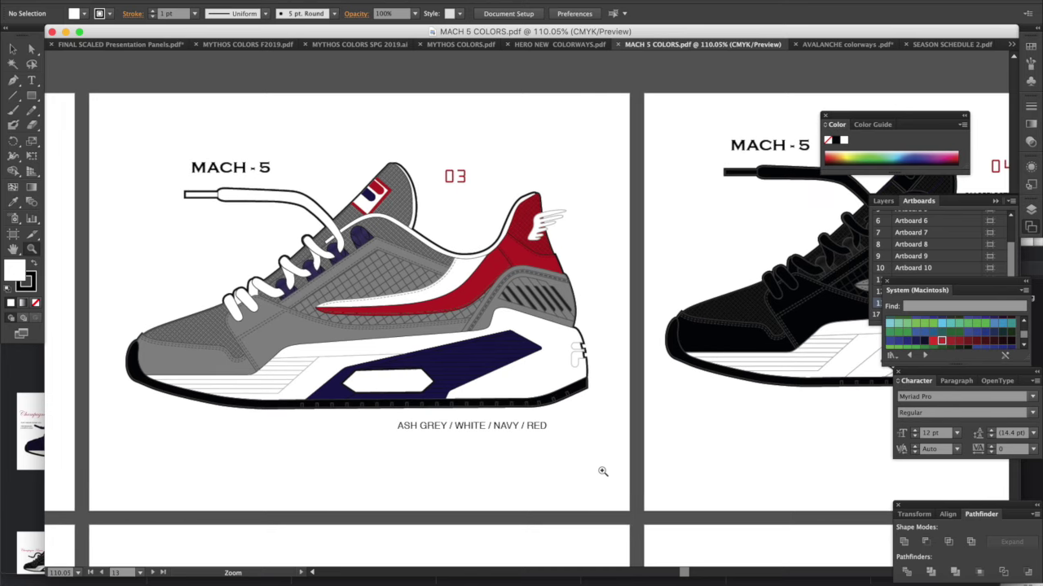
pyautogui.hscroll(-1, 602, 470)
pyautogui.scroll(-1, 603, 471)
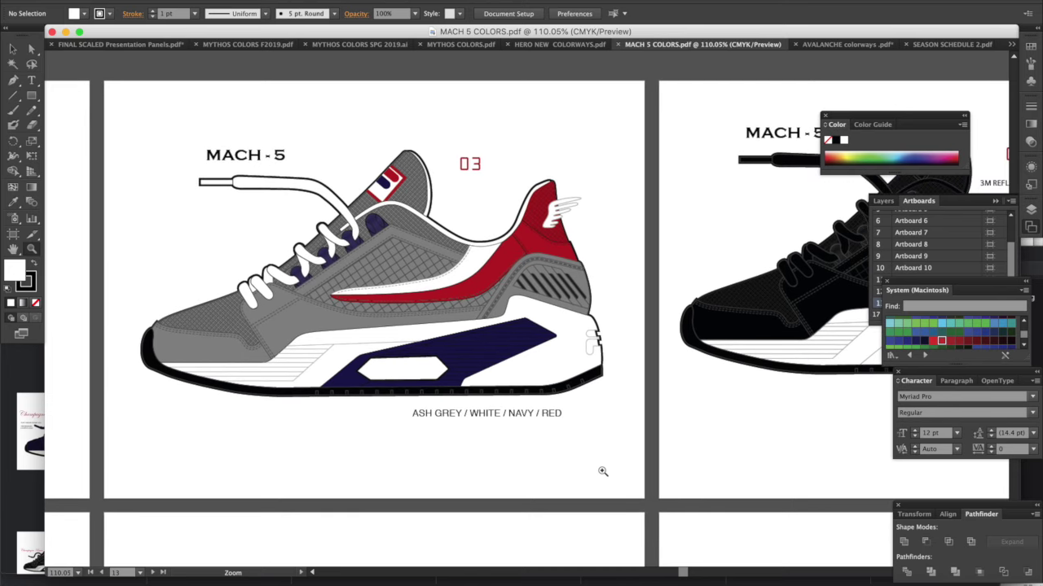
pyautogui.hscroll(-2, 602, 471)
pyautogui.scroll(-2, 603, 471)
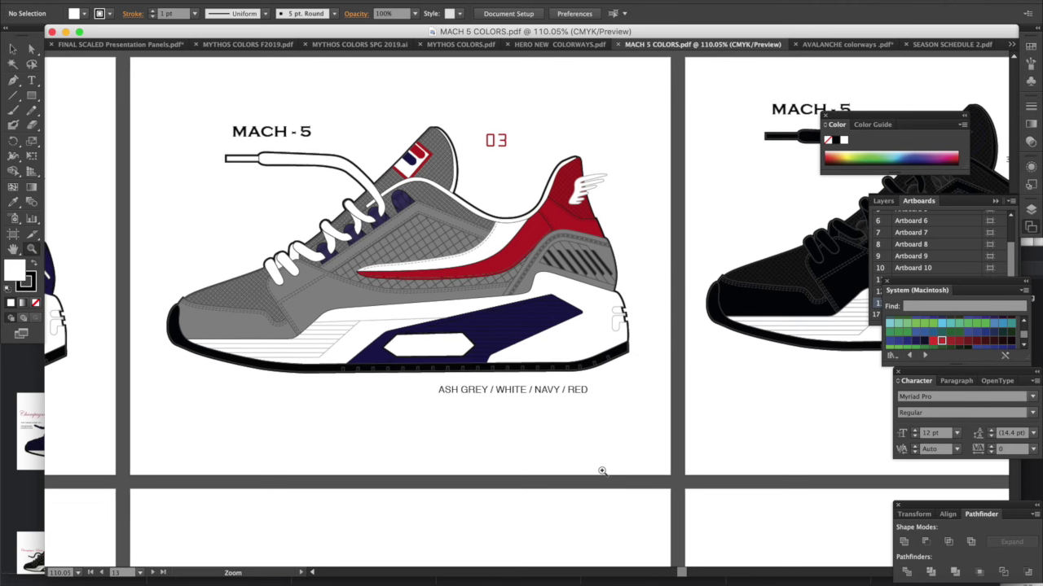
# Review the MACH-5 colorways 15 Black / White / Red and 06 Black / White in the third column.
pyautogui.scroll(-1, 602, 471)
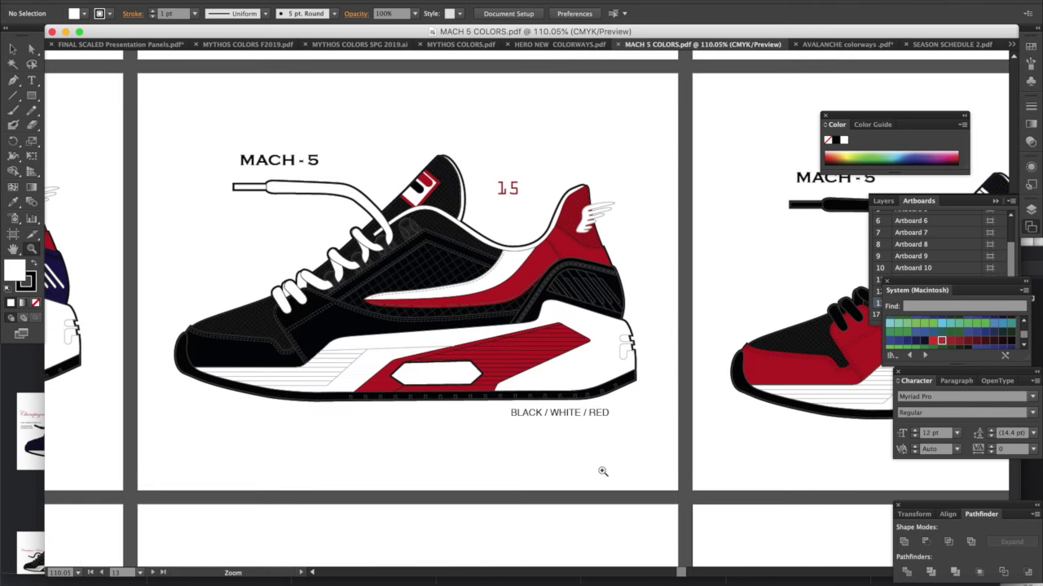
pyautogui.scroll(-8, 602, 471)
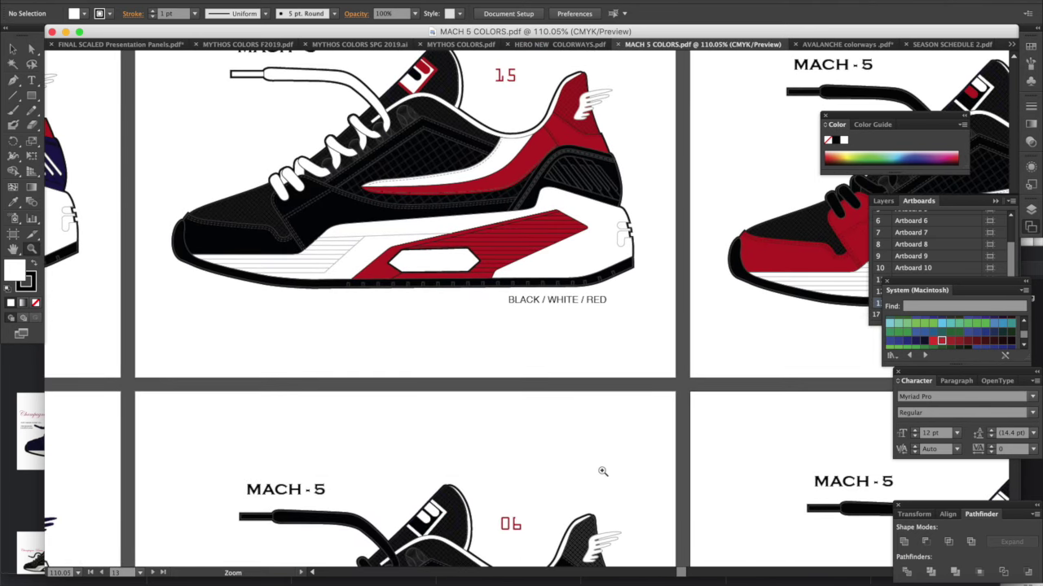
pyautogui.scroll(7, 603, 471)
pyautogui.hscroll(-1, 603, 471)
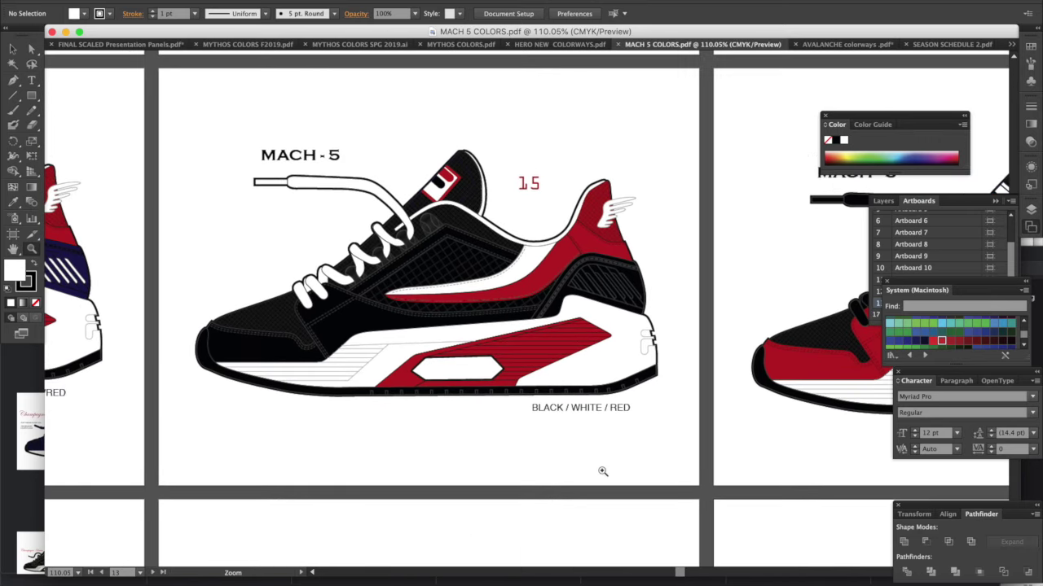
pyautogui.scroll(-1, 602, 471)
pyautogui.hscroll(-1, 603, 471)
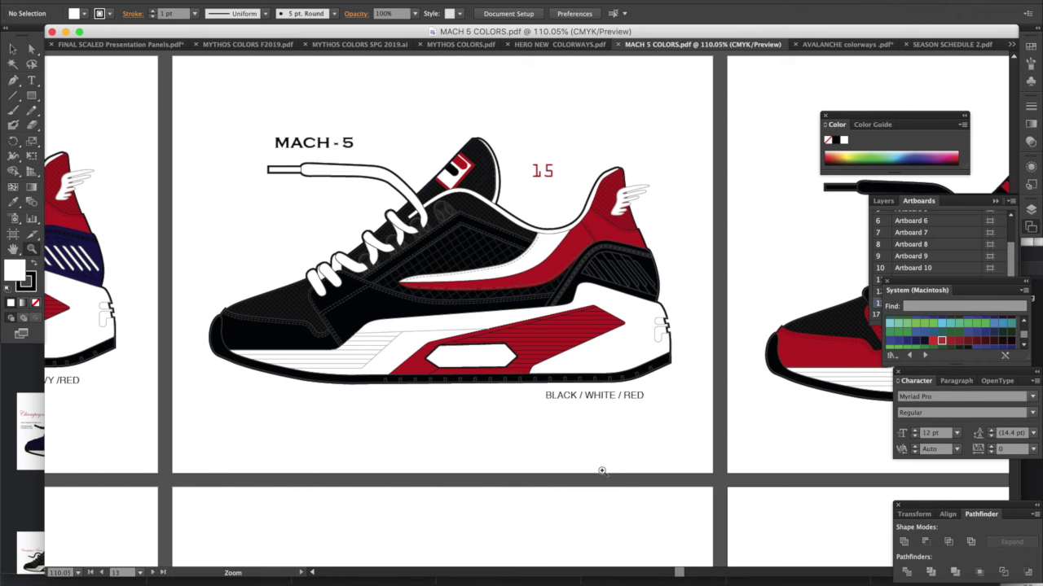
pyautogui.scroll(-12, 602, 471)
pyautogui.hscroll(-1, 602, 471)
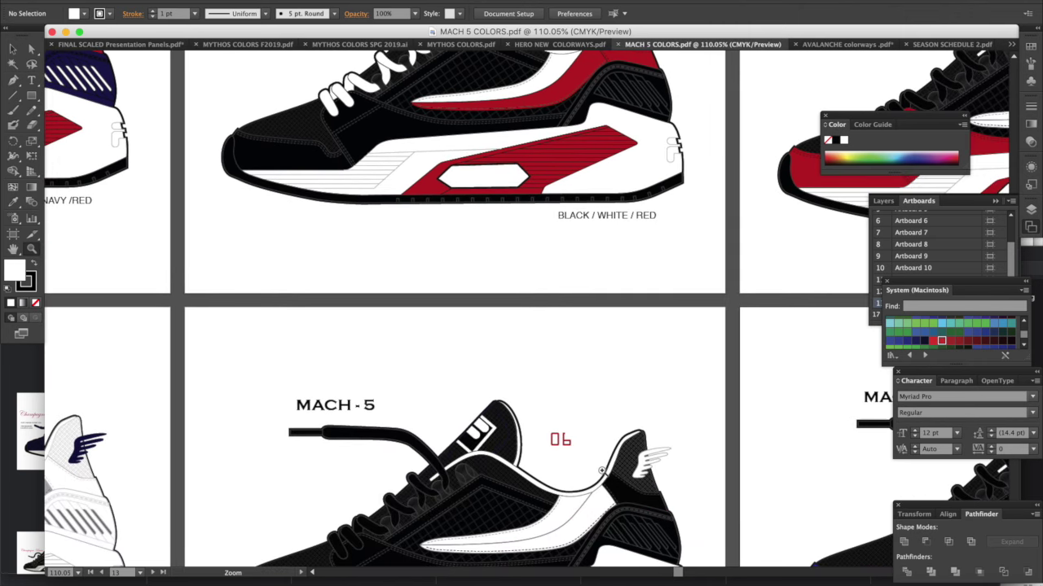
pyautogui.scroll(-12, 601, 470)
pyautogui.hscroll(1, 601, 470)
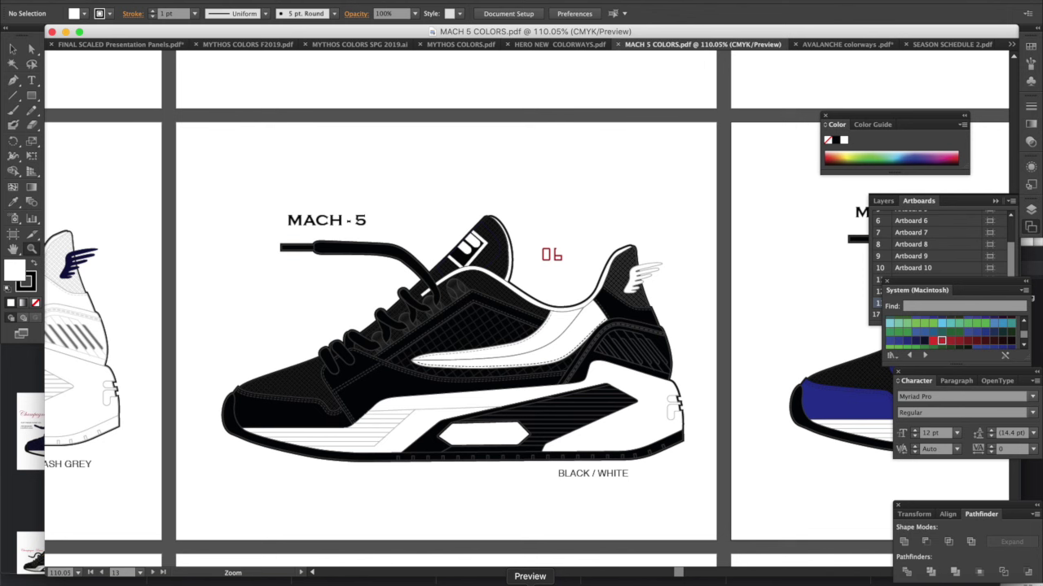
# Switch to the presentation PDF in Preview and review the four MACH-5 colorways on RUNNING page 6.
pyautogui.click(529, 583)
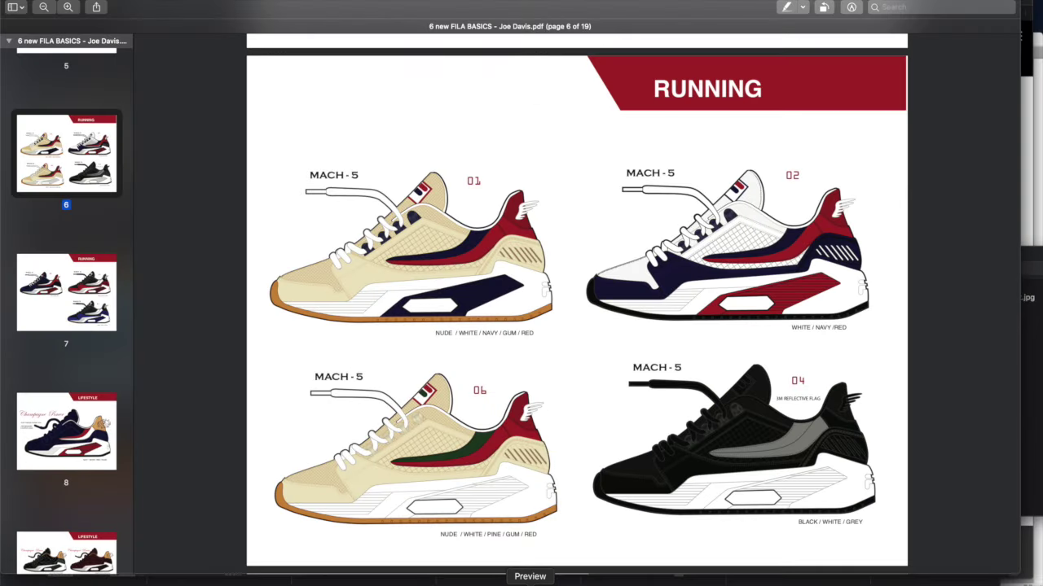
pyautogui.scroll(-3, 594, 511)
pyautogui.scroll(-5, 594, 510)
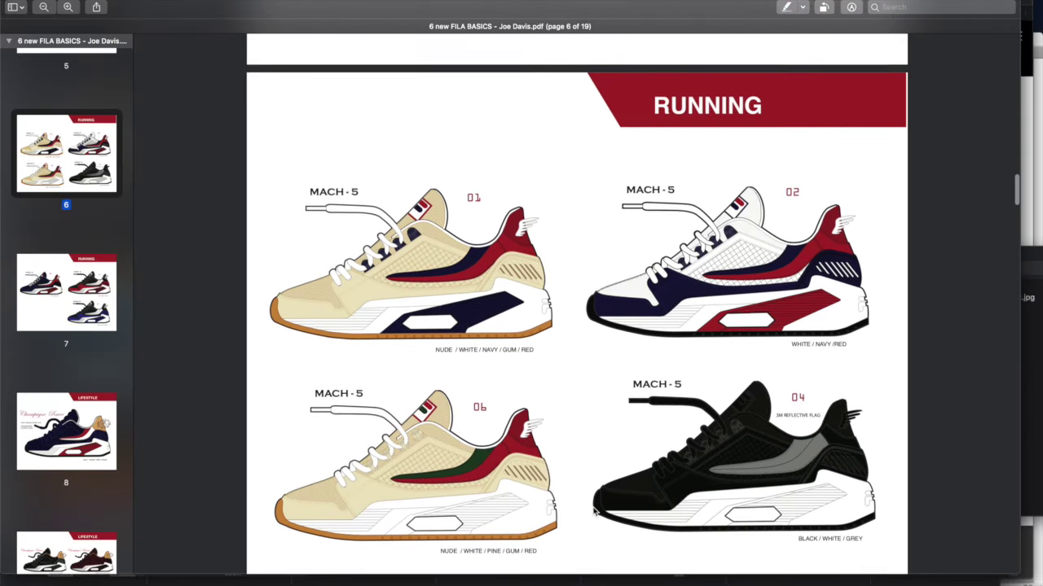
pyautogui.scroll(-2, 594, 511)
pyautogui.scroll(10, 594, 511)
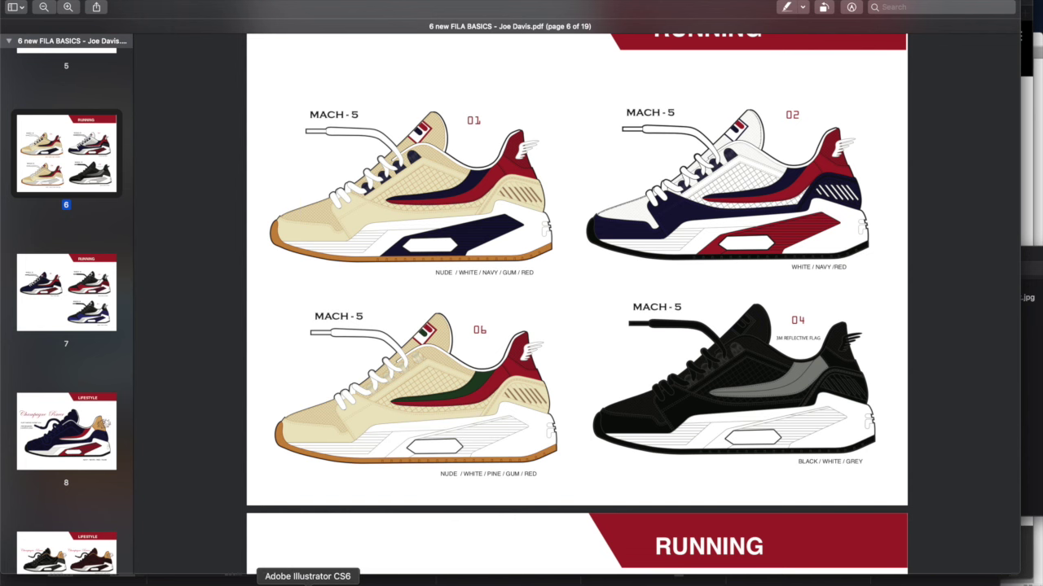
# Return to Illustrator and review colorways 06 Black / White and 16 Black / Black / Grey with the 3M reflective flag.
pyautogui.click(308, 581)
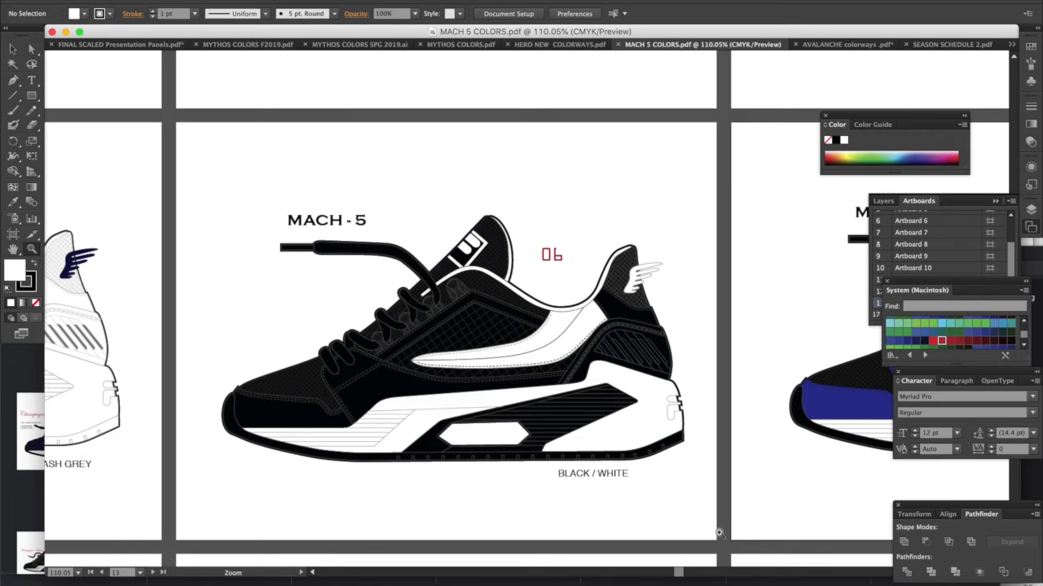
pyautogui.scroll(1, 702, 419)
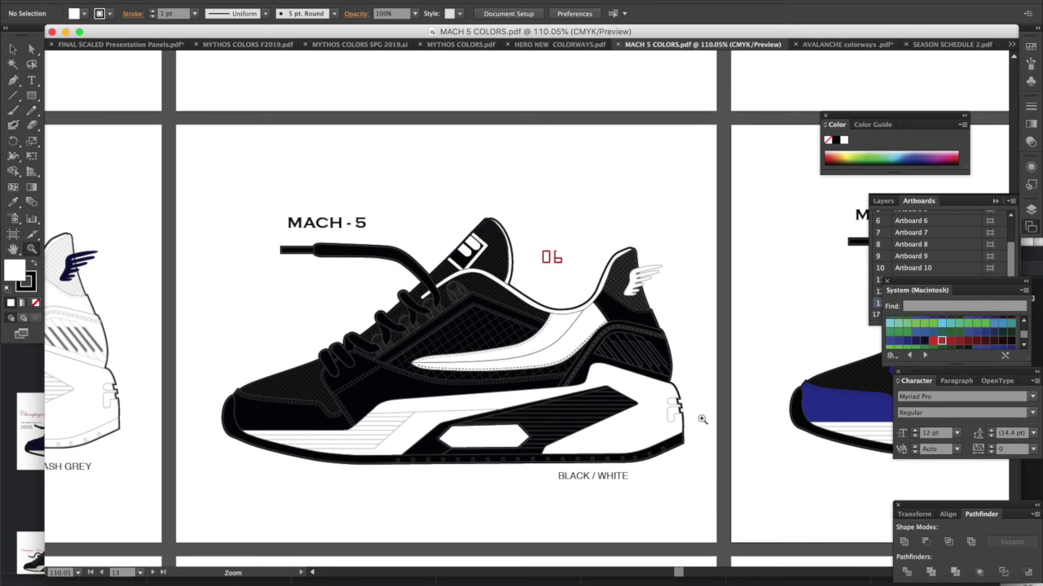
pyautogui.scroll(10, 702, 419)
pyautogui.scroll(-15, 702, 419)
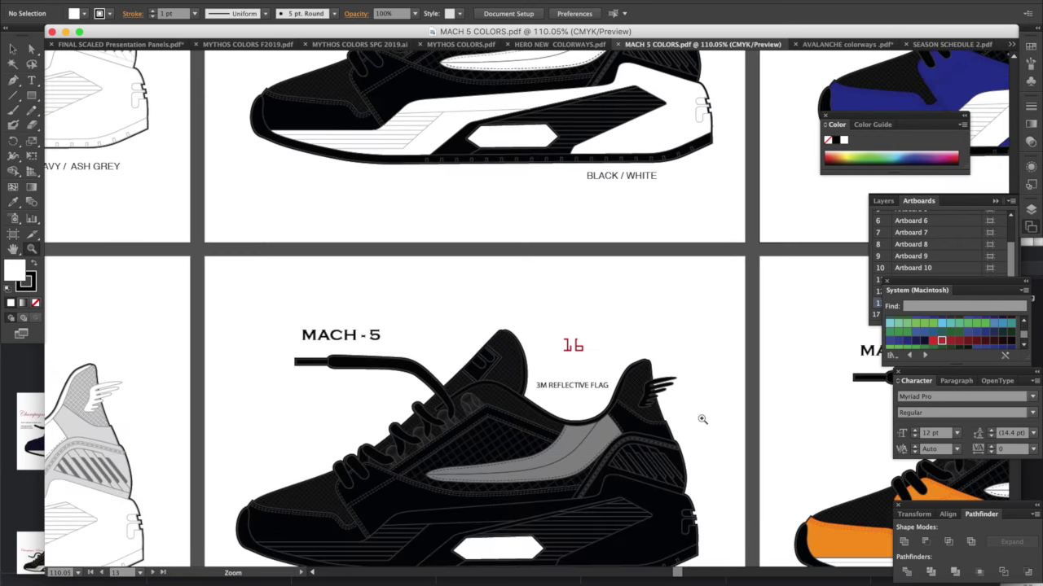
pyautogui.scroll(-7, 702, 420)
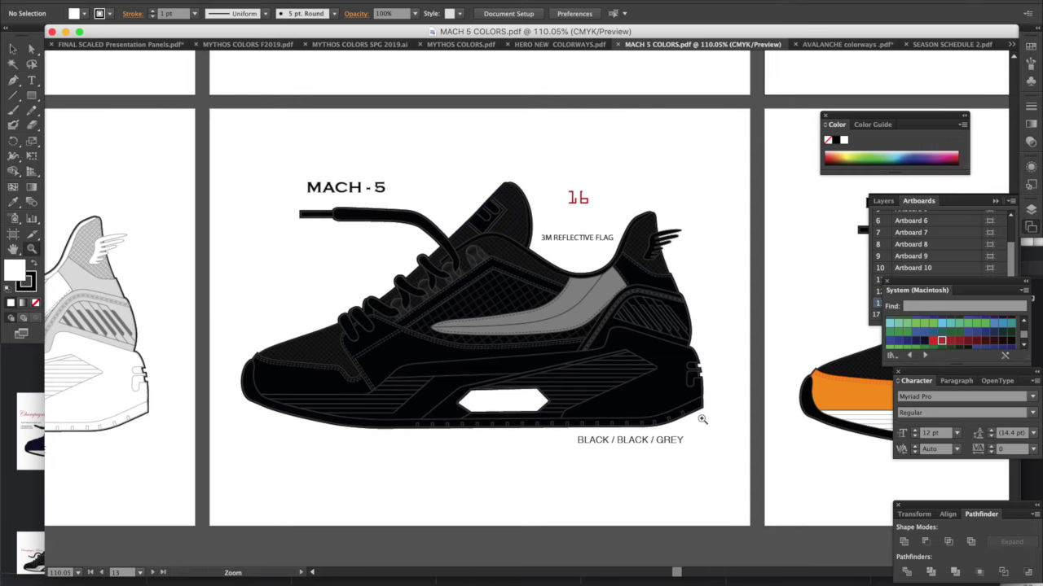
pyautogui.scroll(-2, 702, 419)
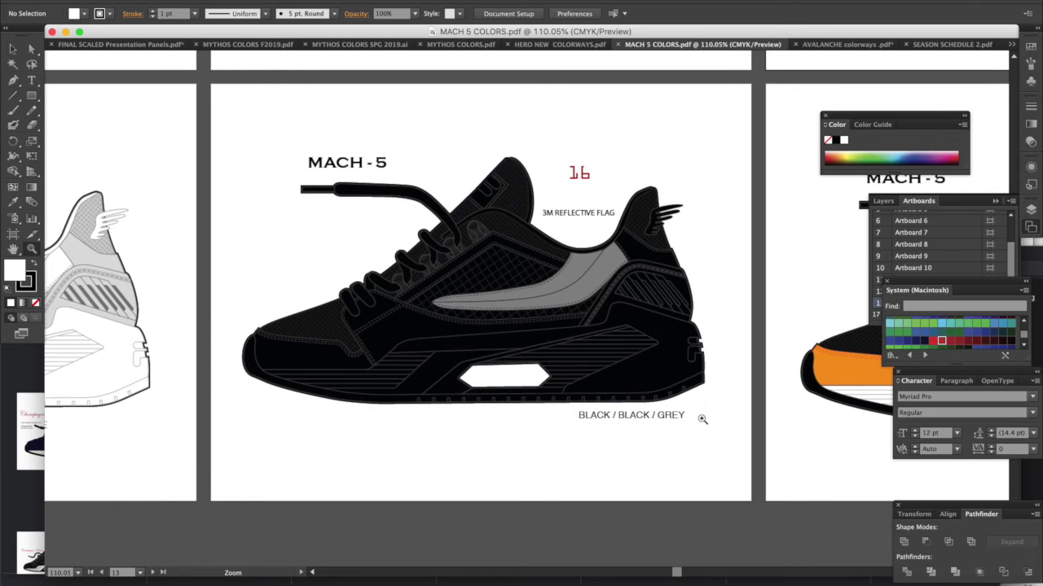
# Compare the Black / Black shoe below the artboards with colorway 16 Black / Black / Grey above it.
pyautogui.scroll(-20, 702, 419)
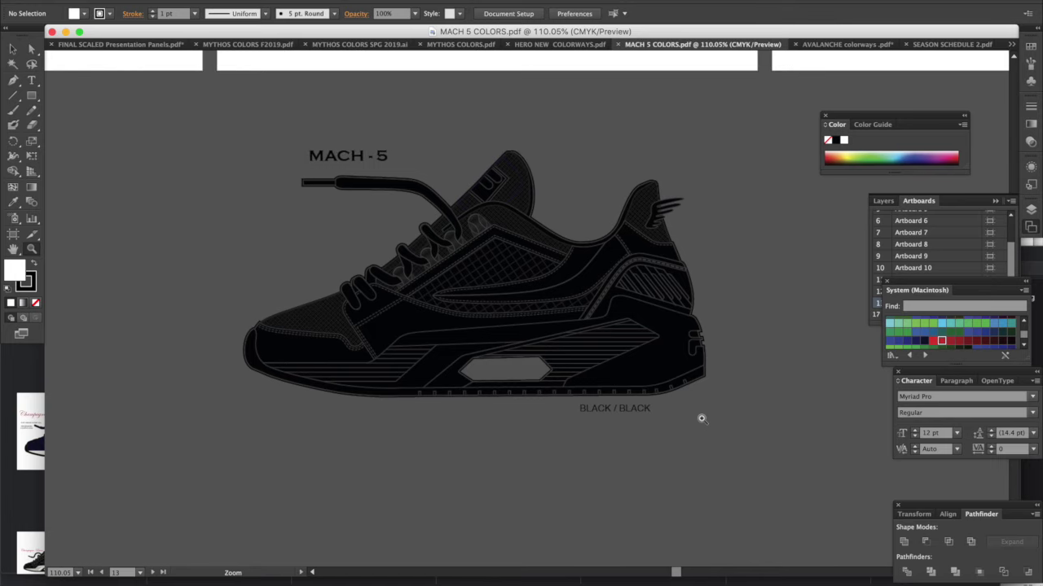
pyautogui.scroll(2, 702, 419)
pyautogui.scroll(5, 701, 419)
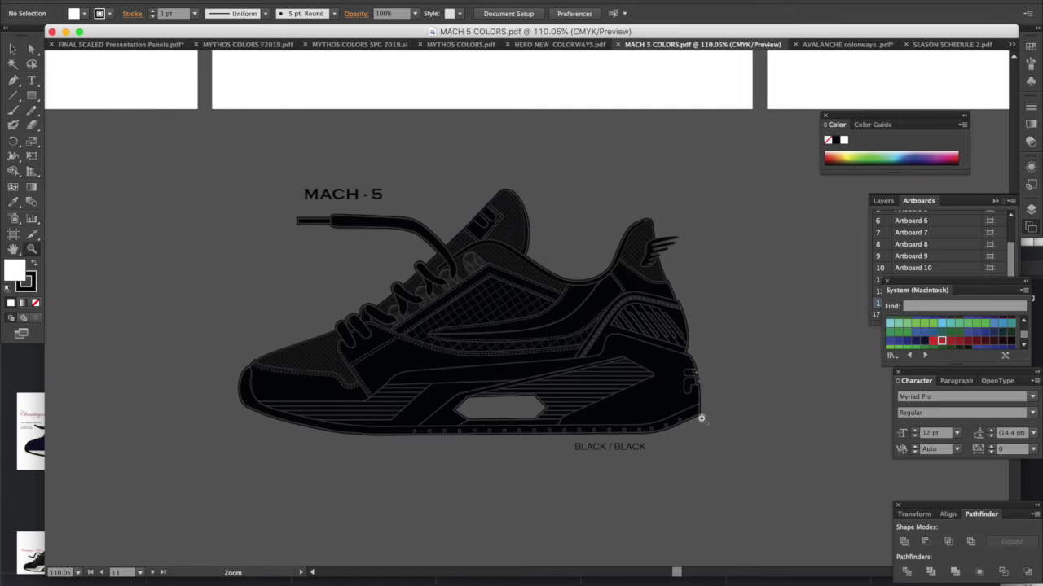
pyautogui.scroll(-20, 702, 419)
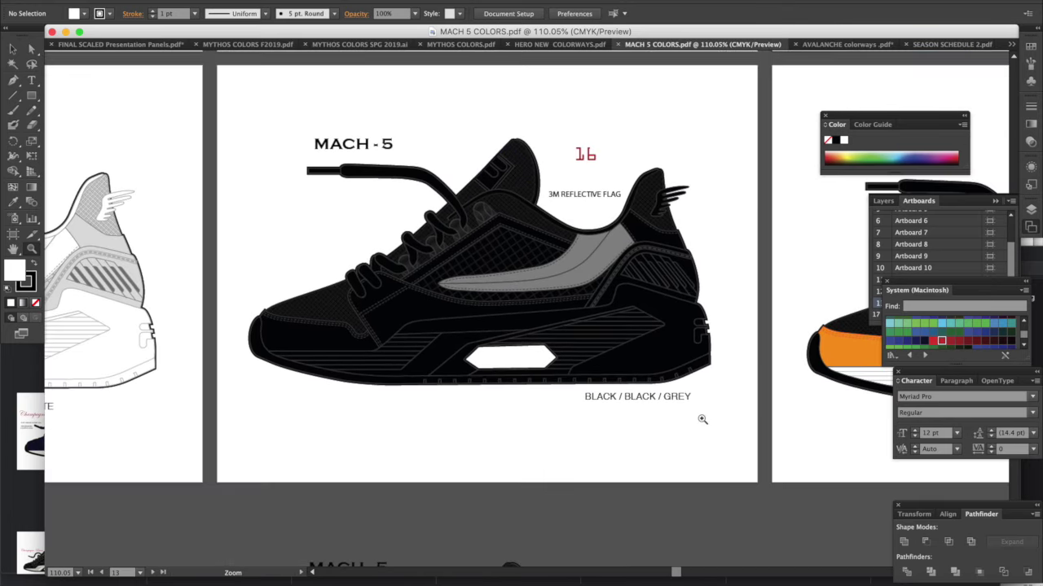
pyautogui.scroll(5, 701, 419)
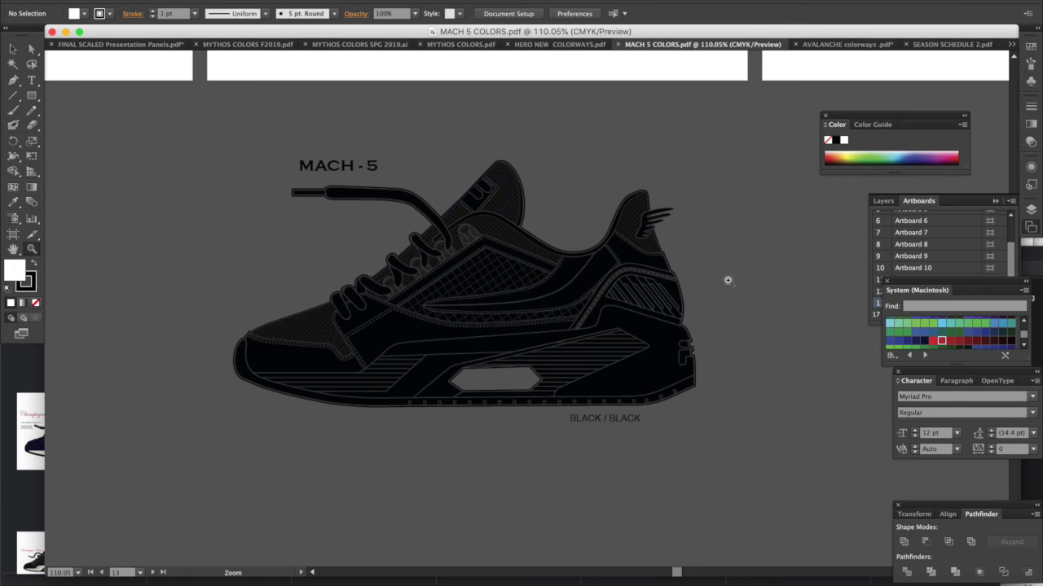
pyautogui.scroll(20, 728, 281)
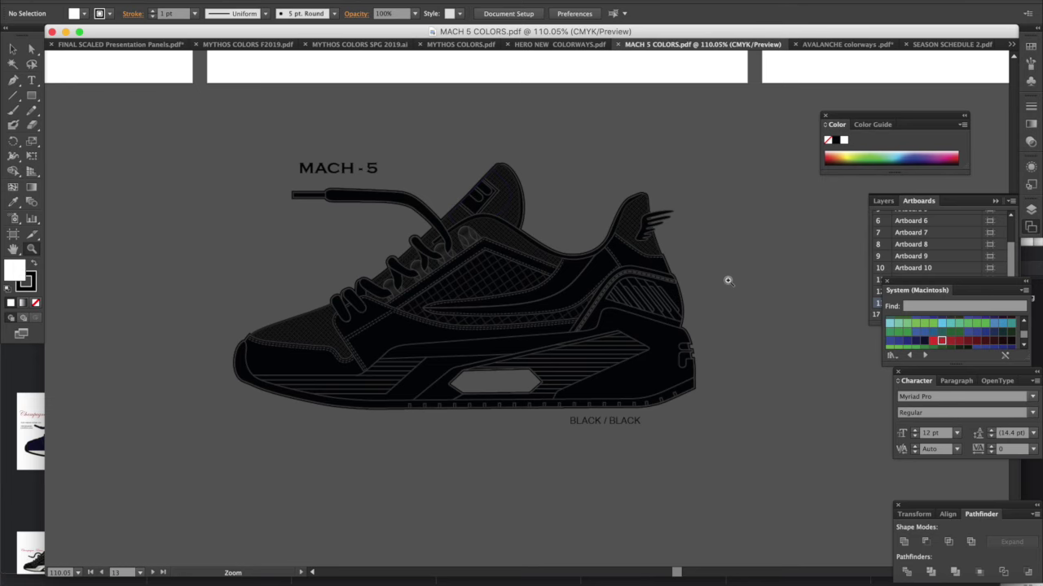
pyautogui.scroll(7, 728, 281)
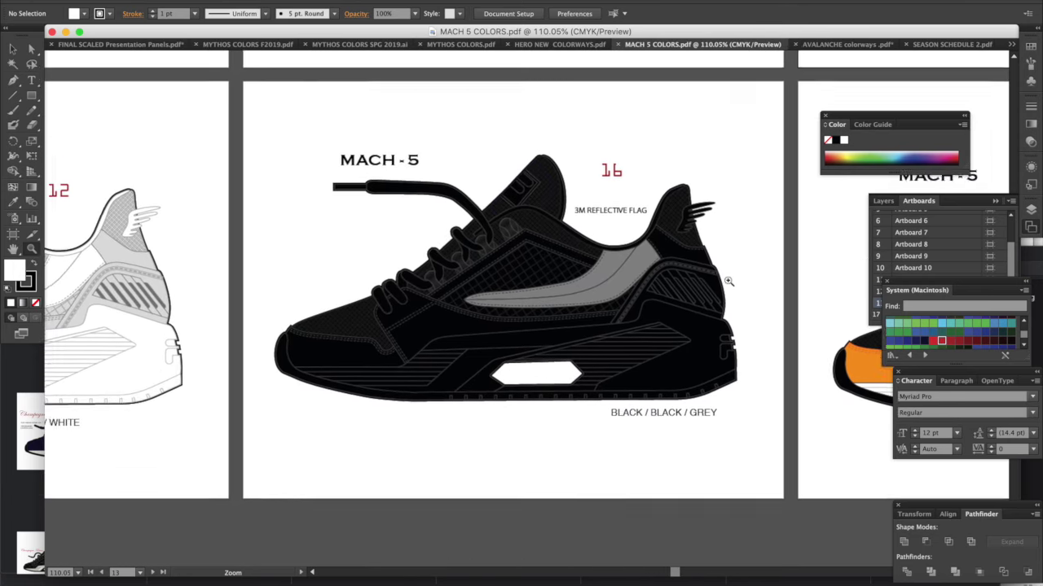
pyautogui.scroll(1, 728, 281)
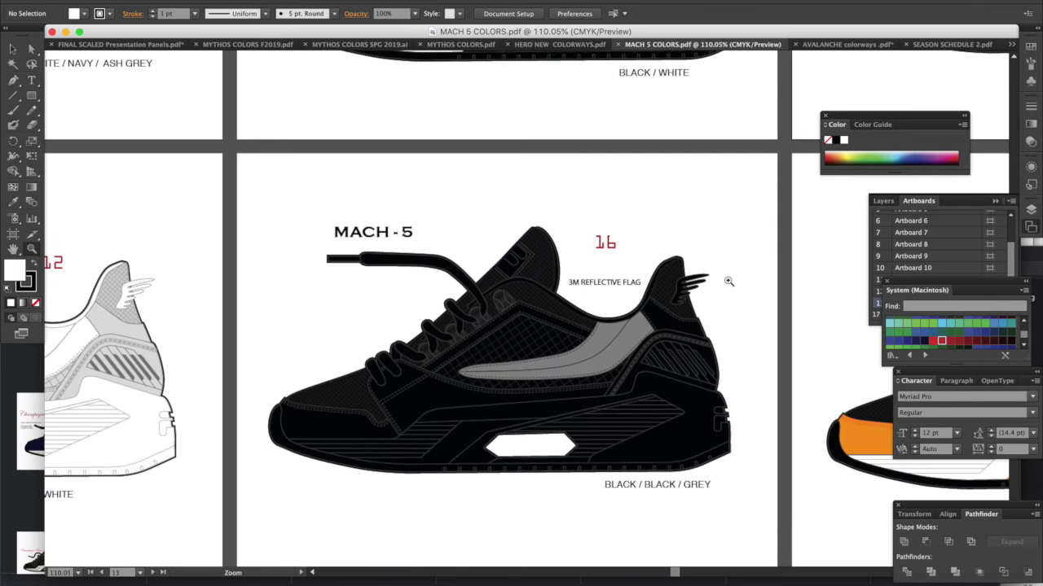
# Review the third column upward from 06 Black / White past 15 to 03, and the neighbouring 04 Black / White / Grey.
pyautogui.scroll(4, 728, 281)
pyautogui.scroll(18, 728, 281)
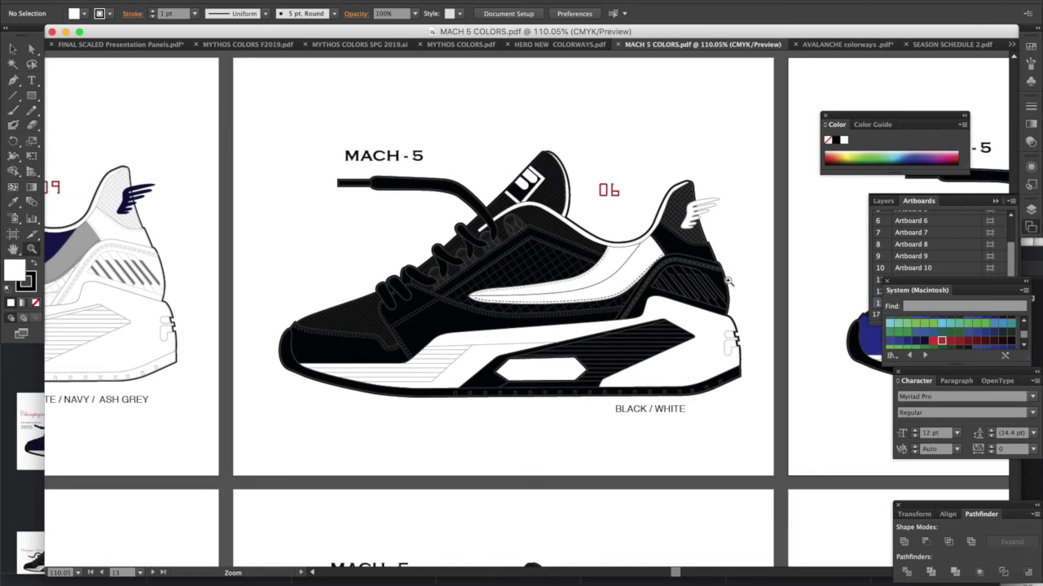
pyautogui.scroll(18, 728, 281)
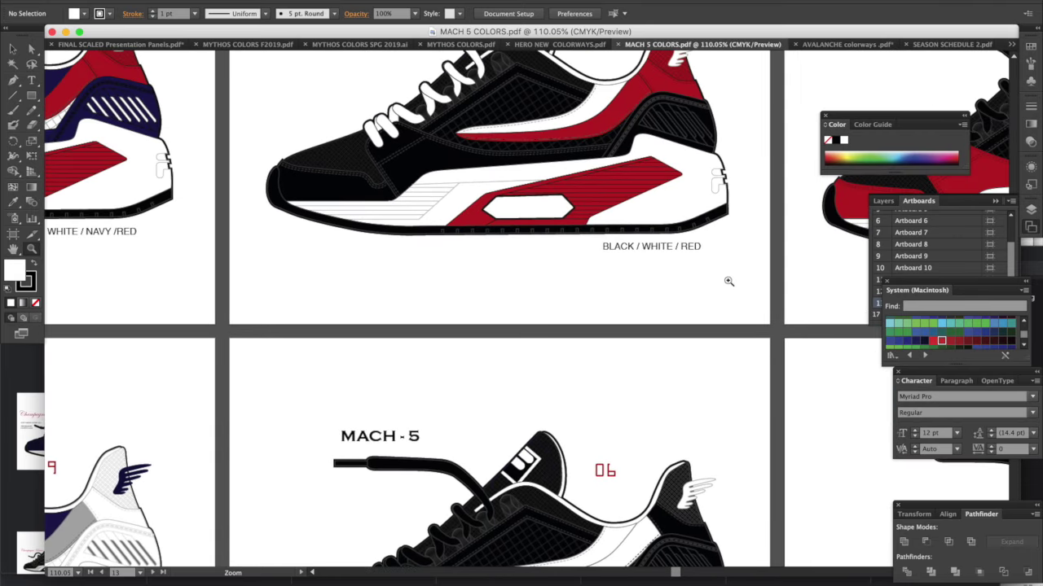
pyautogui.scroll(13, 728, 281)
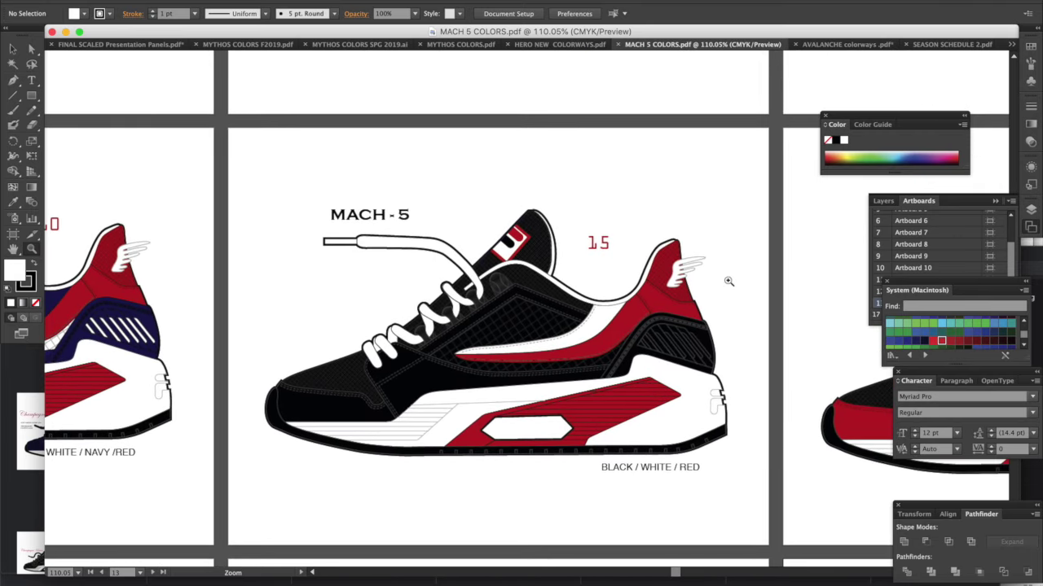
pyautogui.scroll(17, 729, 281)
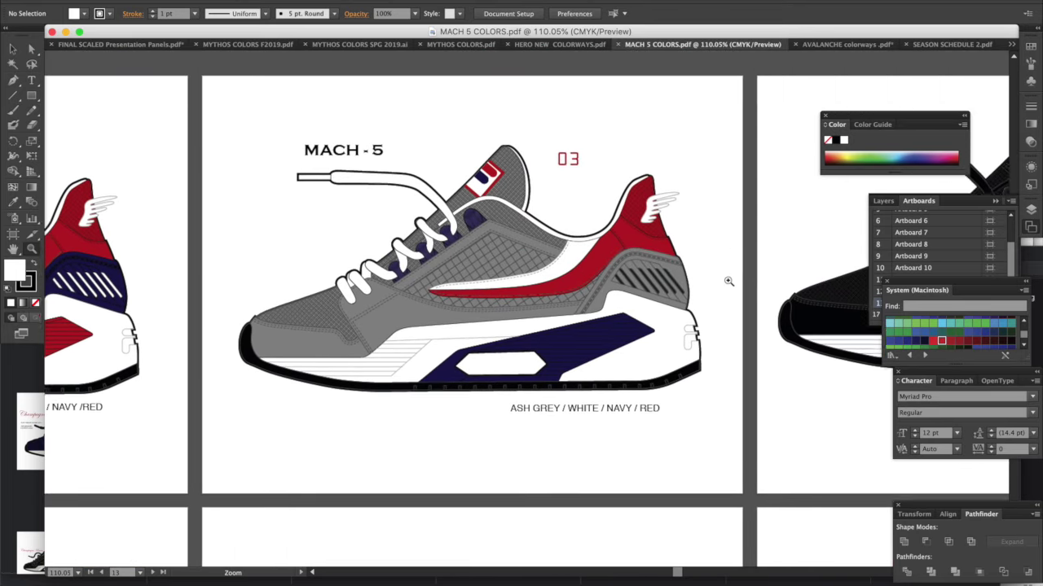
pyautogui.scroll(1, 728, 281)
pyautogui.scroll(-2, 728, 281)
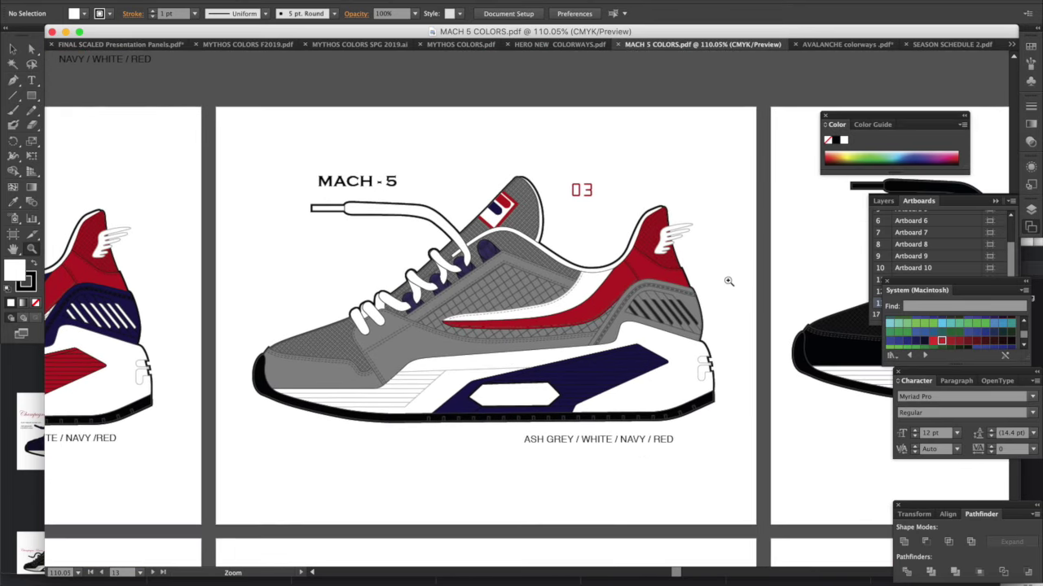
pyautogui.hscroll(15, 725, 287)
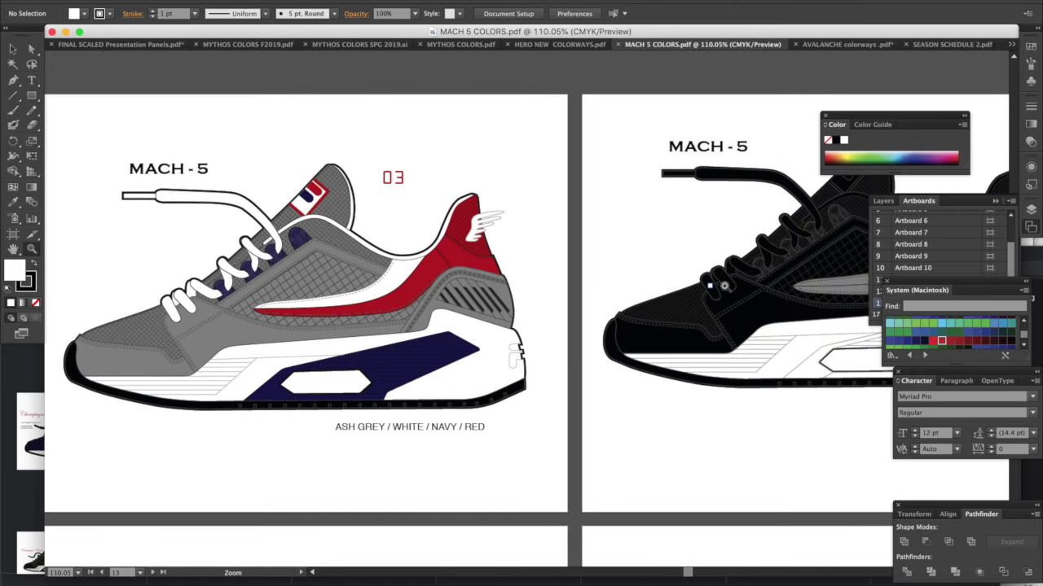
pyautogui.hscroll(3, 725, 287)
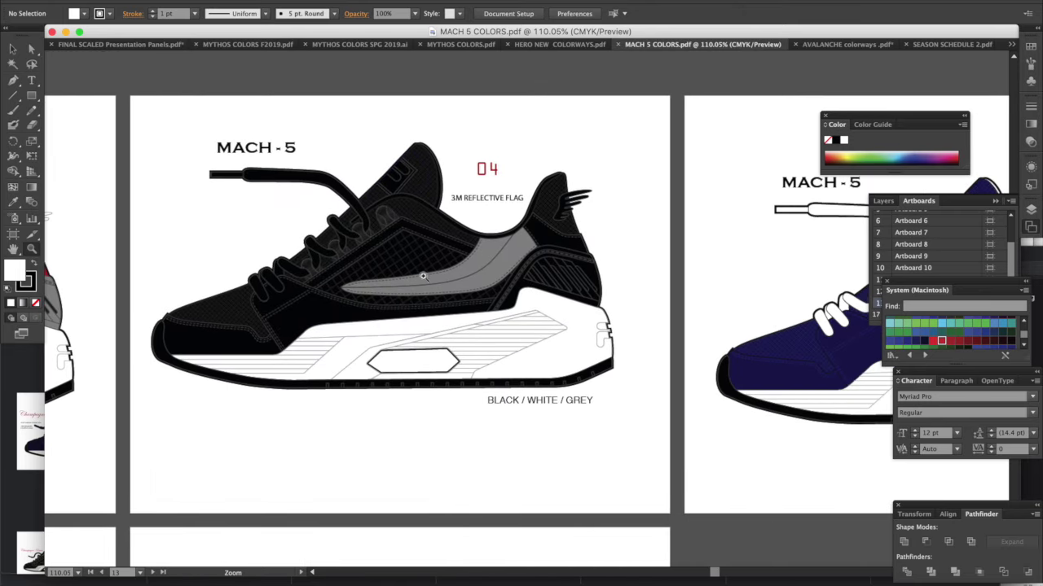
# Compare MACH-5 colorway 04 Black / White / Grey with 13 Black / Royal / White below it and the neighbouring 15 Black / White / Red.
pyautogui.hscroll(-1, 639, 453)
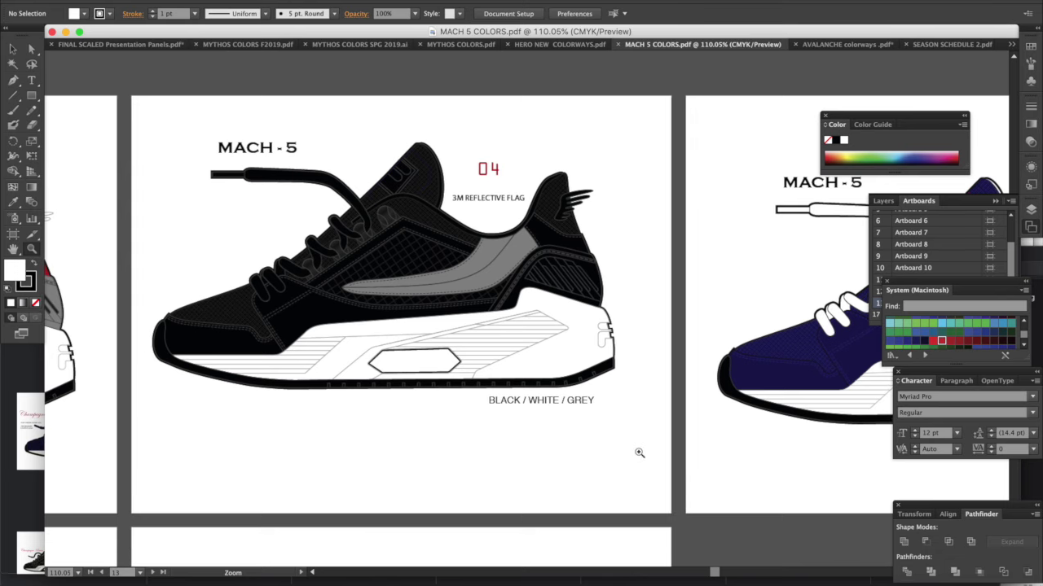
pyautogui.hscroll(-1, 640, 453)
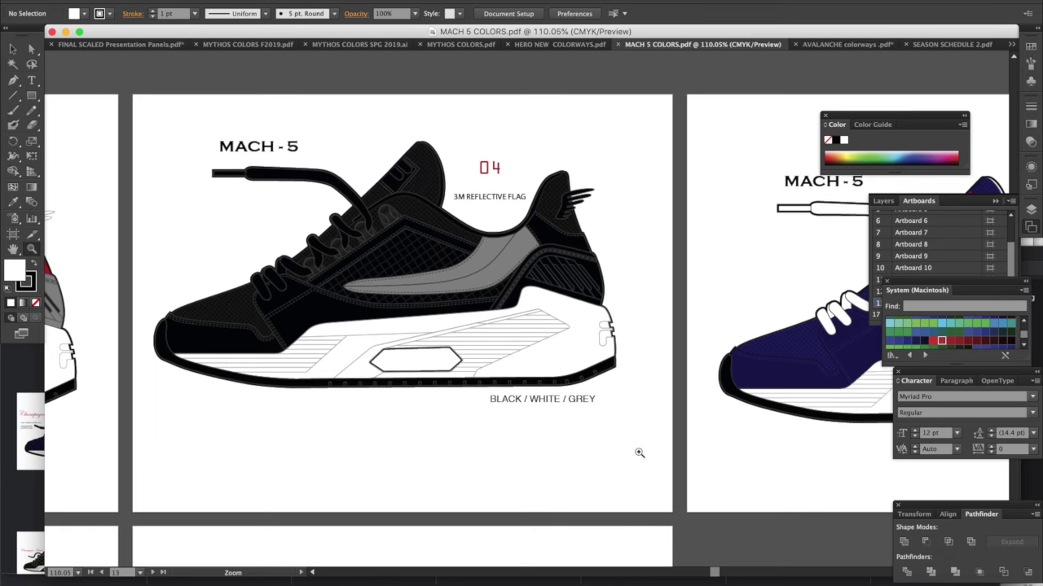
pyautogui.scroll(-15, 639, 453)
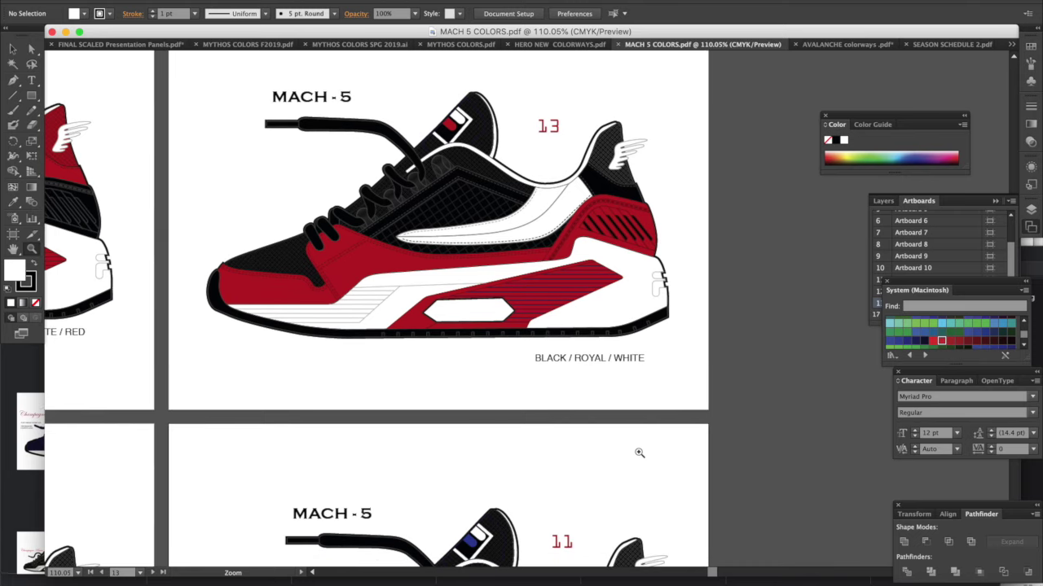
pyautogui.scroll(5, 639, 453)
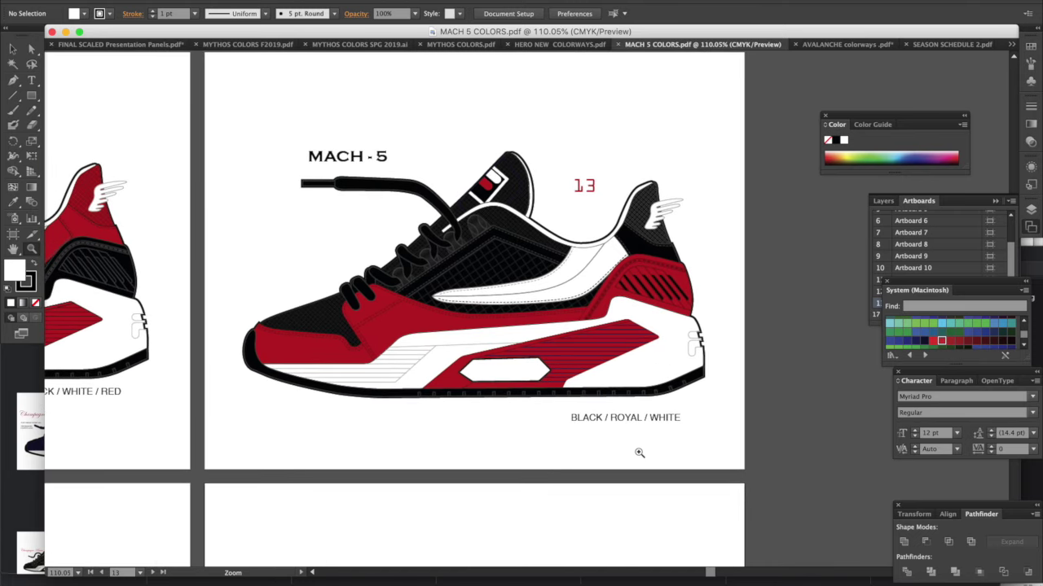
pyautogui.scroll(15, 639, 452)
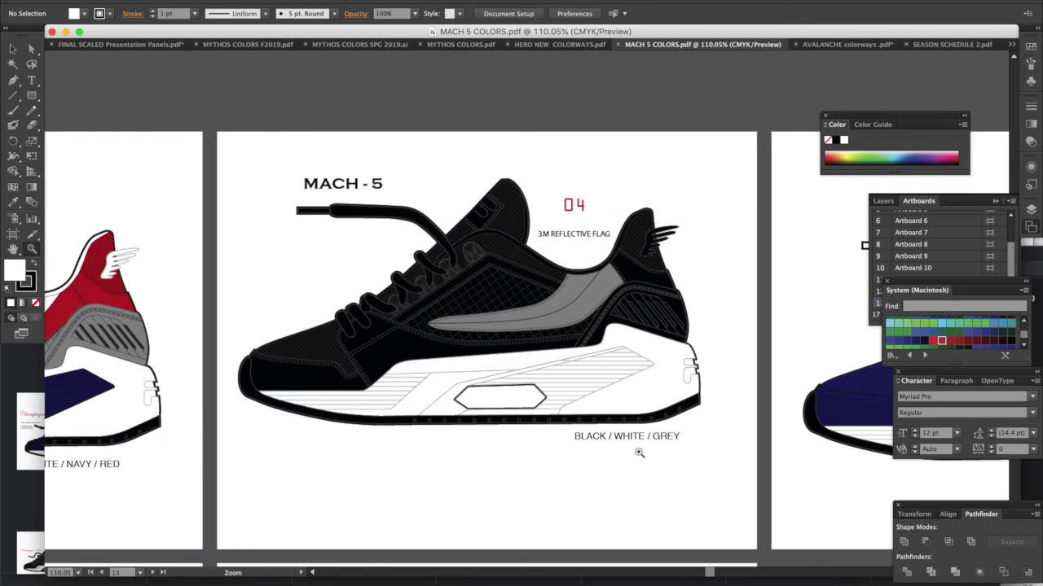
pyautogui.scroll(-15, 639, 453)
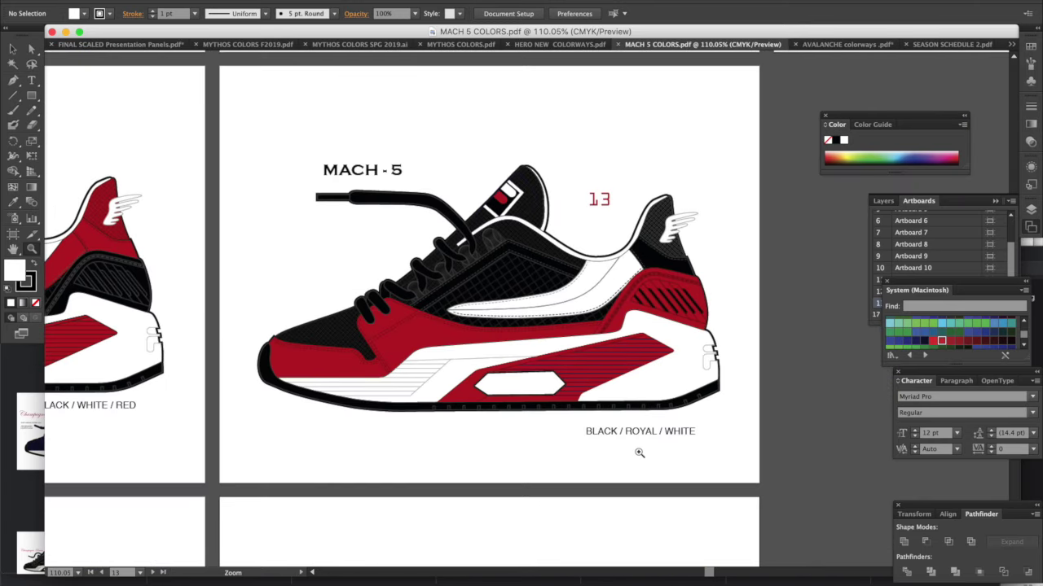
pyautogui.hscroll(-10, 639, 453)
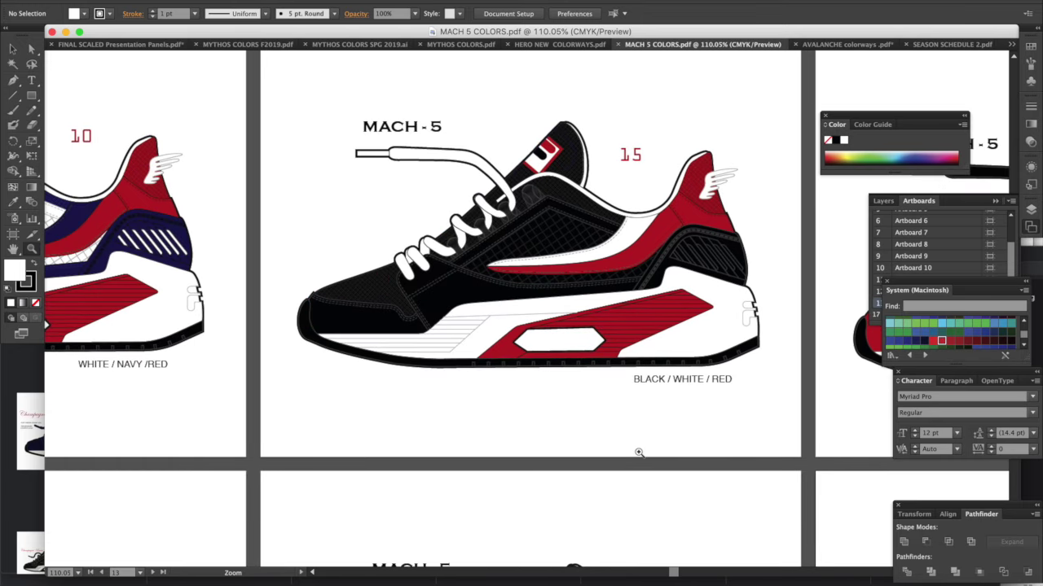
pyautogui.hscroll(10, 638, 452)
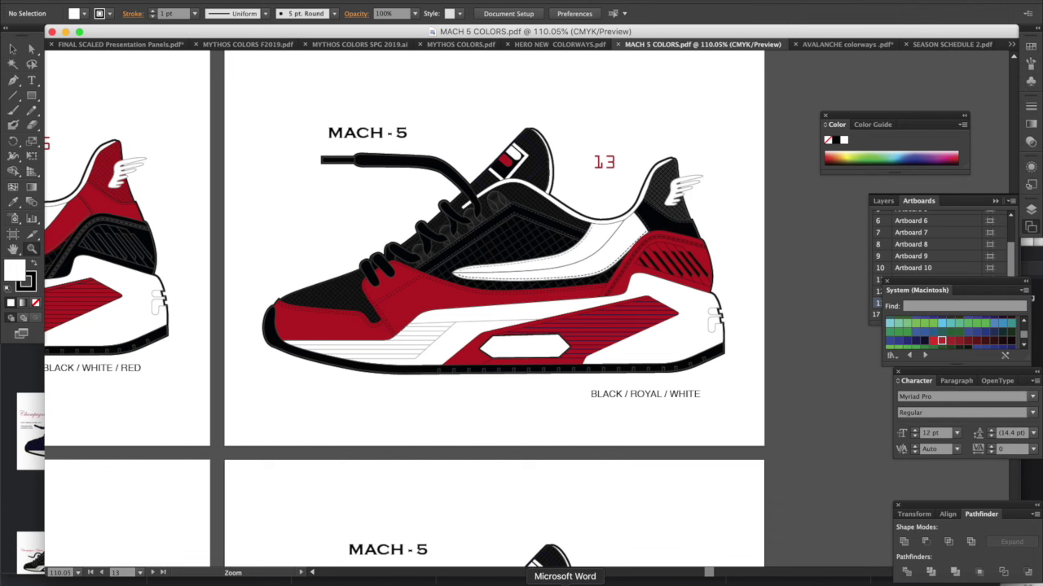
# Switch to the presentation PDF in Preview, review the three MACH-5 colorways on RUNNING page 7, and return to Illustrator.
pyautogui.click(529, 584)
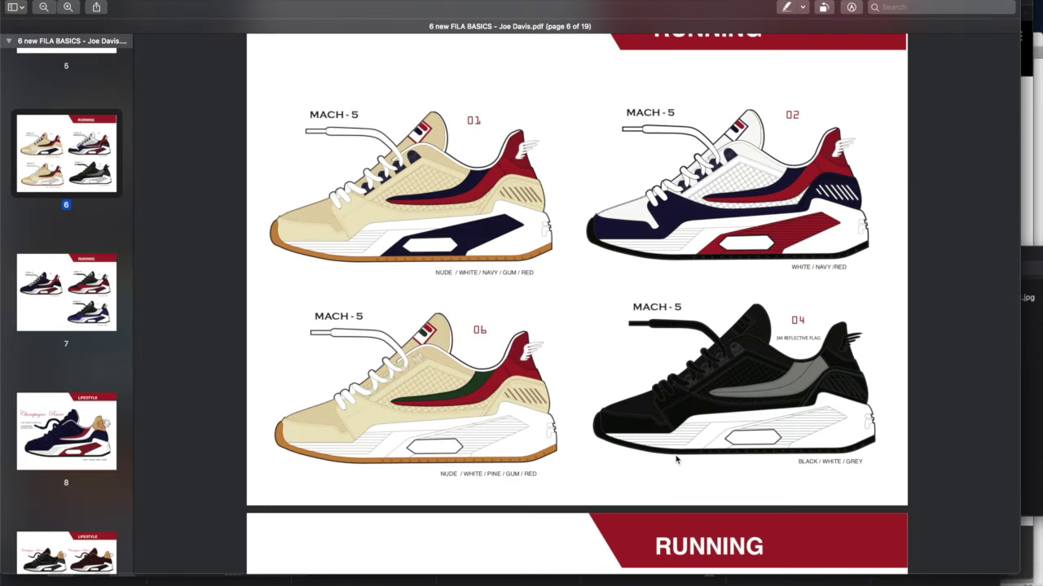
pyautogui.scroll(-10, 837, 446)
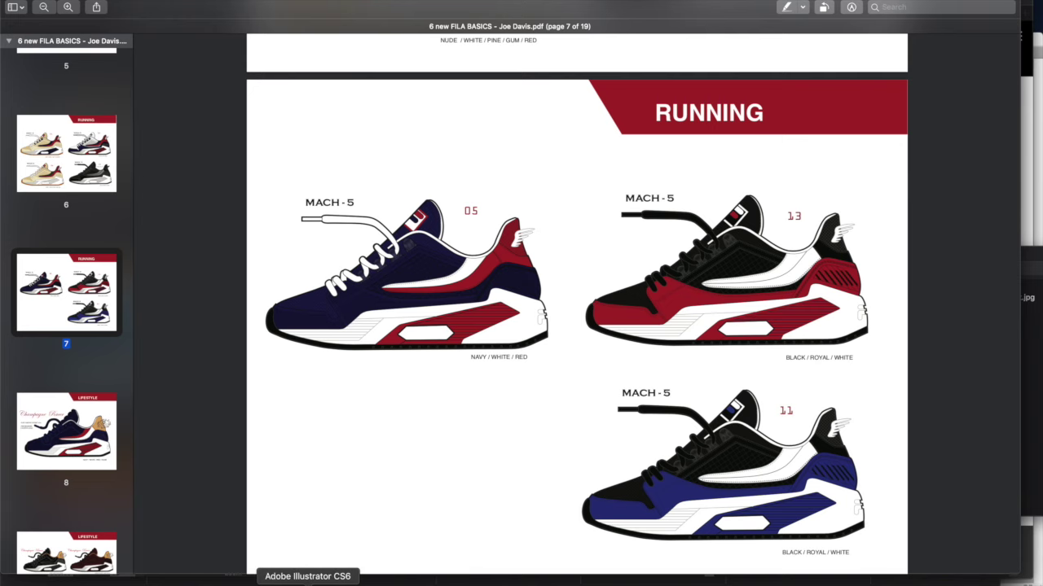
pyautogui.click(308, 584)
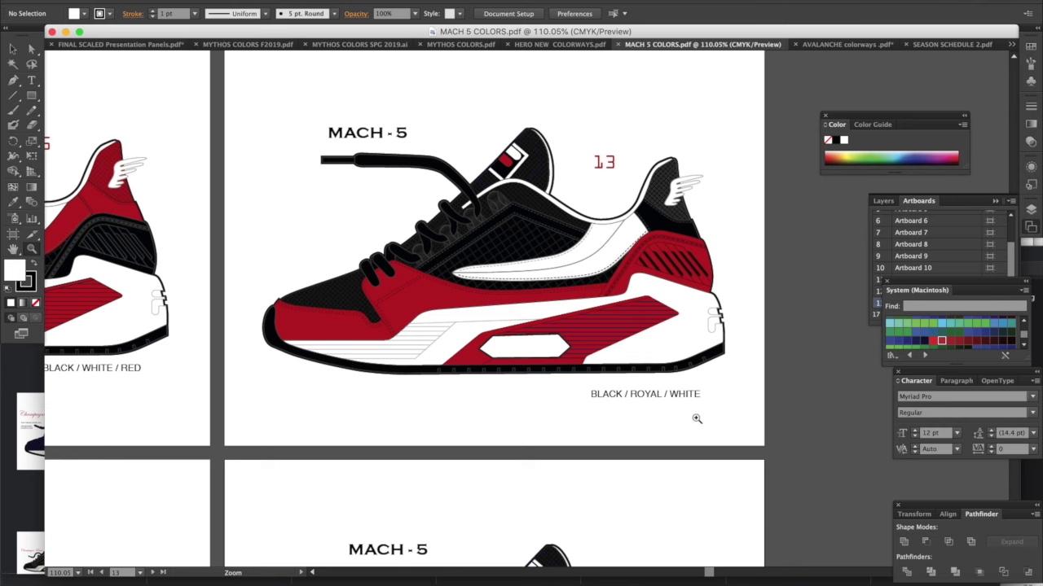
# Review colorways 02 and 03 in the top row and the loose Navy / White / Red shoe above the artboards.
pyautogui.scroll(10, 479, 274)
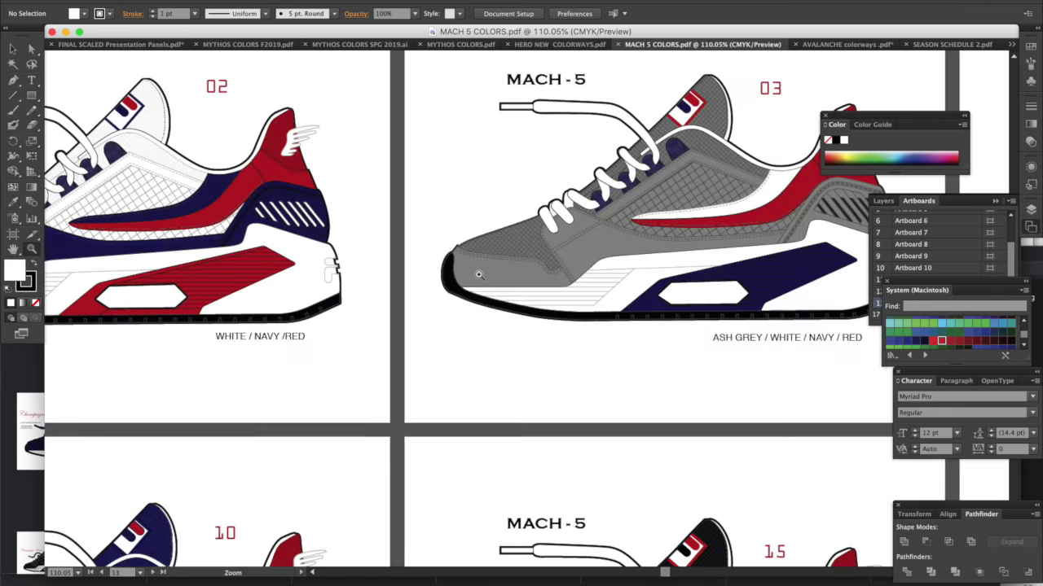
pyautogui.scroll(10, 479, 274)
pyautogui.hscroll(-8, 479, 274)
pyautogui.scroll(5, 479, 274)
pyautogui.hscroll(3, 478, 274)
pyautogui.scroll(-3, 479, 275)
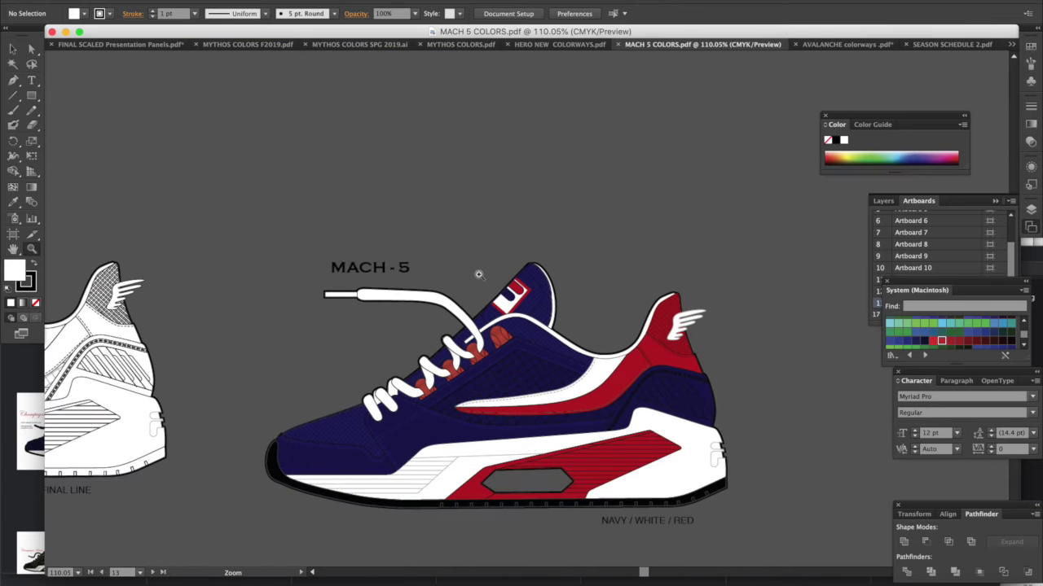
# Review the fourth column downward from 04 Black / White / Grey through 13 and 11 to 17 Black / Yellow / White.
pyautogui.scroll(-3, 479, 274)
pyautogui.hscroll(-2, 479, 275)
pyautogui.scroll(-10, 479, 274)
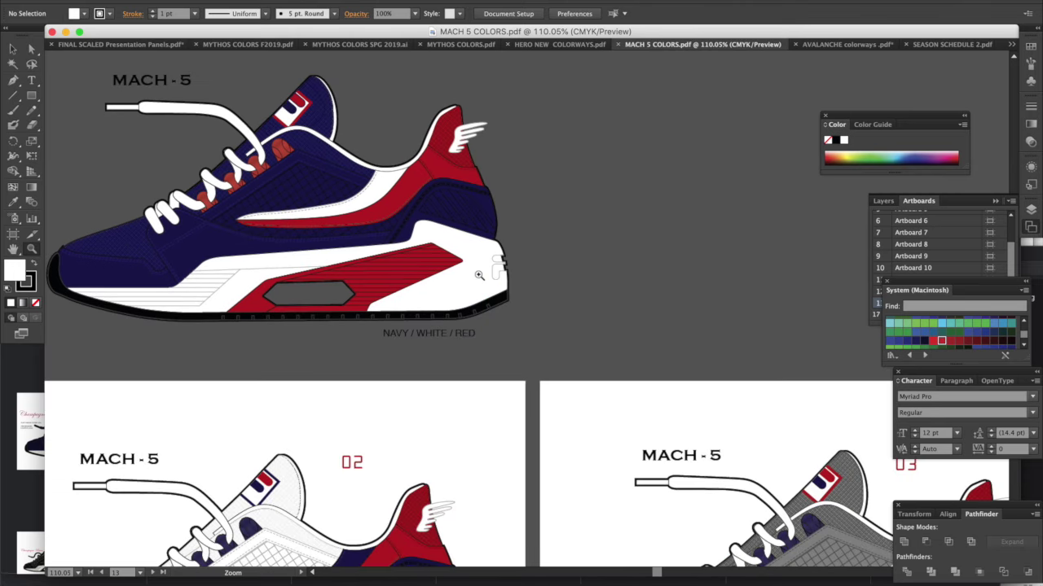
pyautogui.hscroll(8, 479, 275)
pyautogui.scroll(-10, 479, 274)
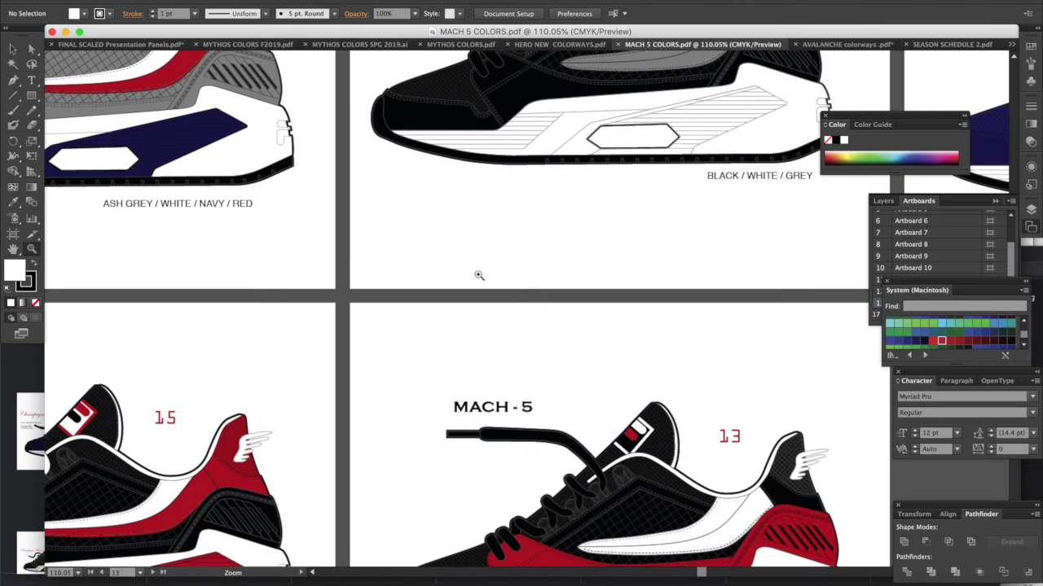
pyautogui.hscroll(15, 479, 274)
pyautogui.scroll(-10, 479, 275)
pyautogui.hscroll(-5, 479, 274)
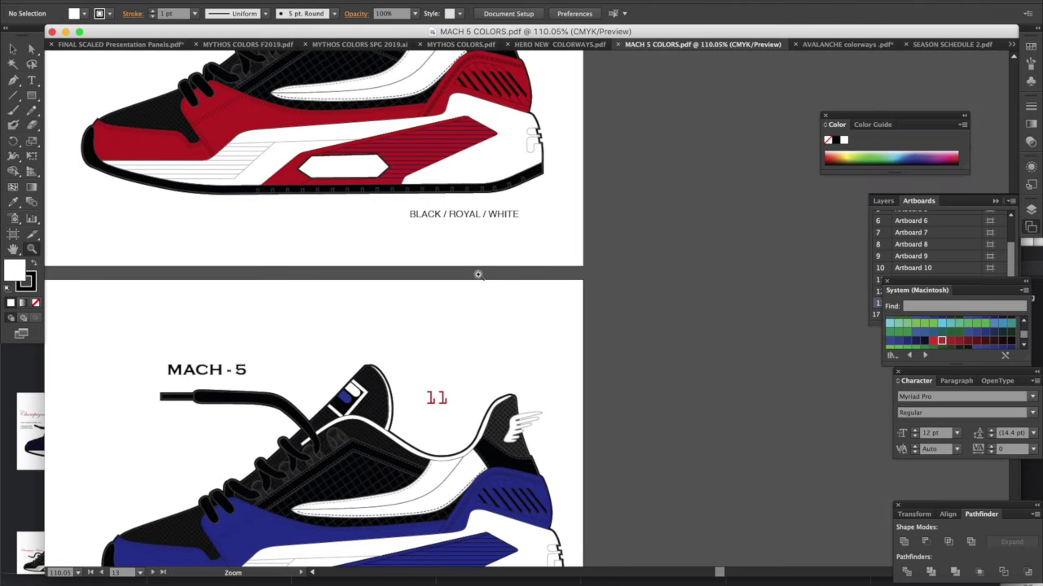
pyautogui.scroll(-5, 479, 275)
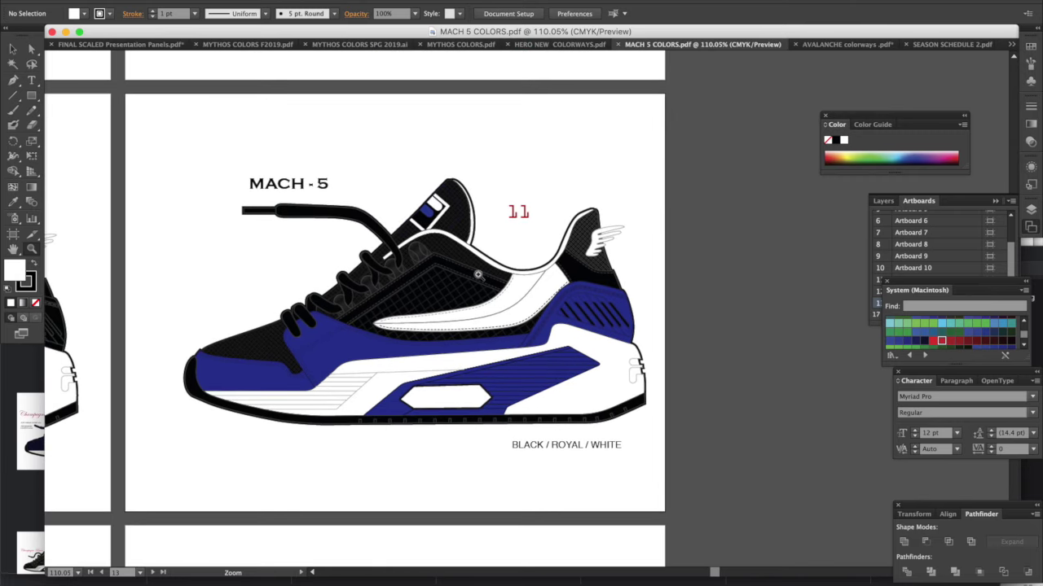
pyautogui.scroll(-8, 479, 275)
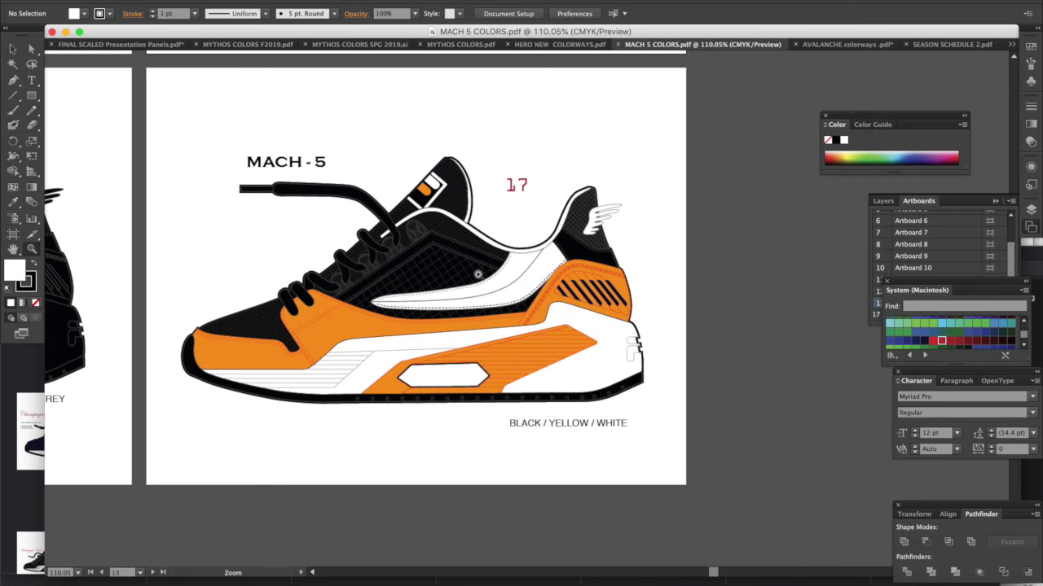
pyautogui.scroll(2, 479, 274)
pyautogui.hscroll(-1, 479, 274)
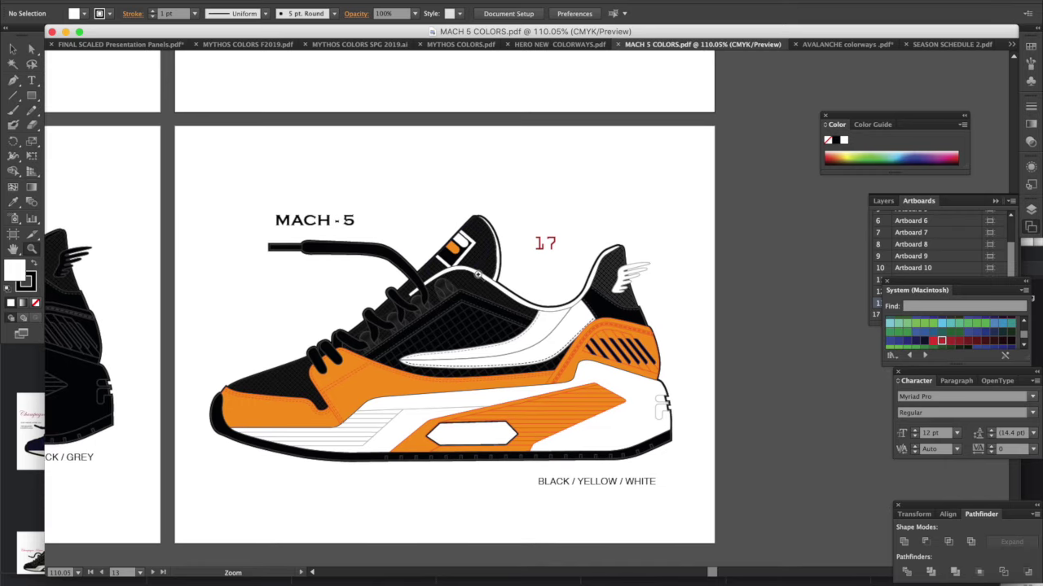
# Zoom out to 50% and review the right-hand colorways from 17 and 16 up to 04 and 05.
pyautogui.press('super+1')
pyautogui.press('super+minus')
pyautogui.press('super+minus')
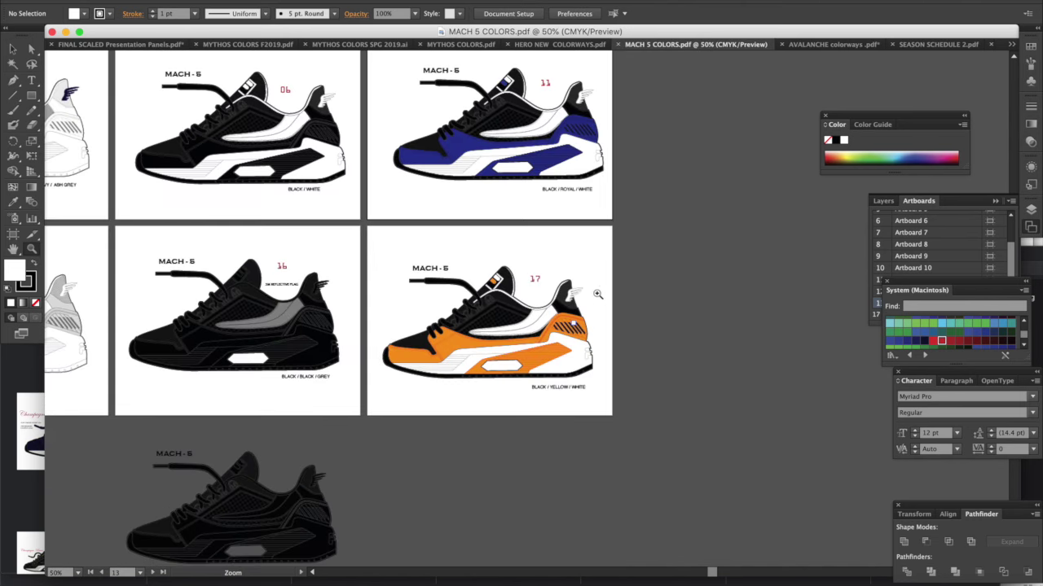
pyautogui.scroll(6, 602, 288)
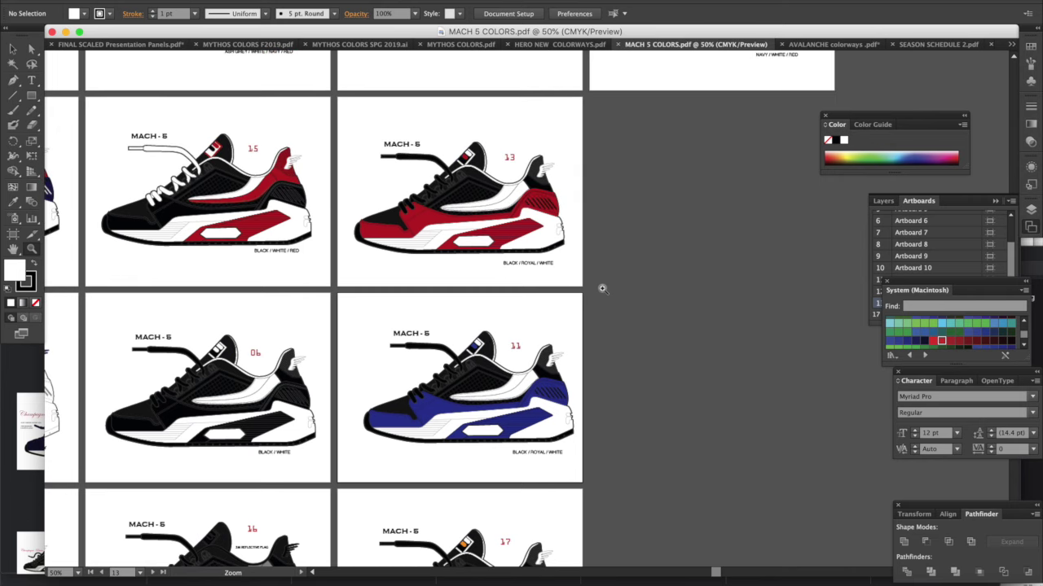
pyautogui.scroll(5, 602, 288)
pyautogui.hscroll(3, 601, 289)
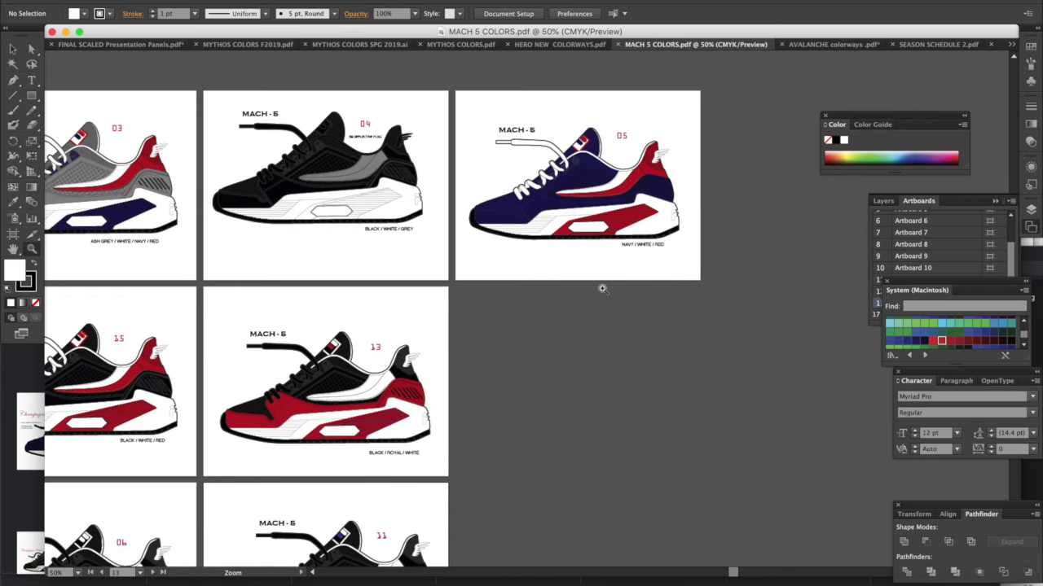
# Review the top row of MACH-5 colorways 01 to 05 together with the final line drawing and Navy / White / Red shoe above it.
pyautogui.scroll(7, 602, 288)
pyautogui.hscroll(-6, 602, 289)
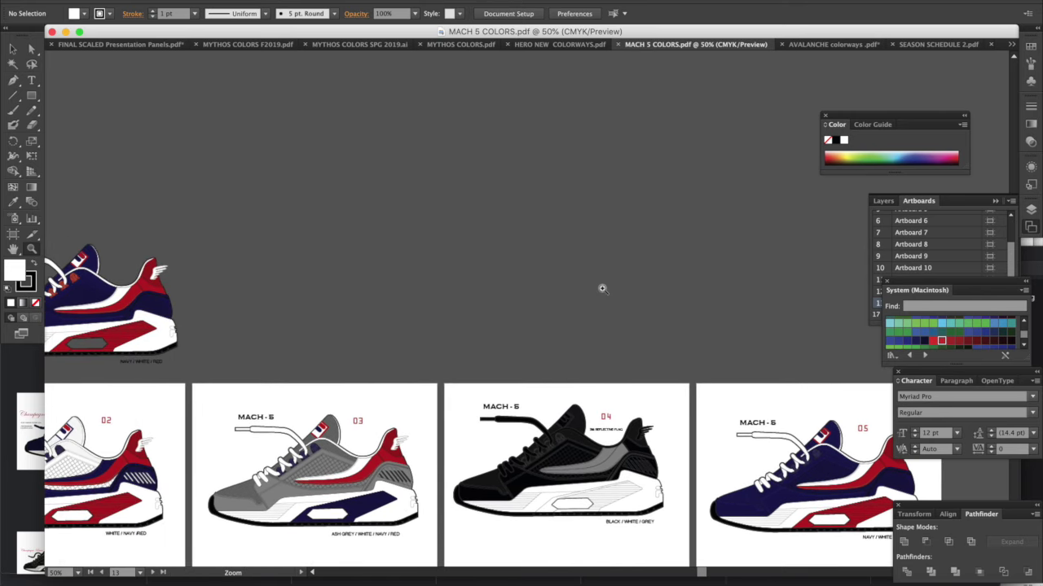
pyautogui.scroll(-2, 602, 289)
pyautogui.hscroll(-2, 602, 288)
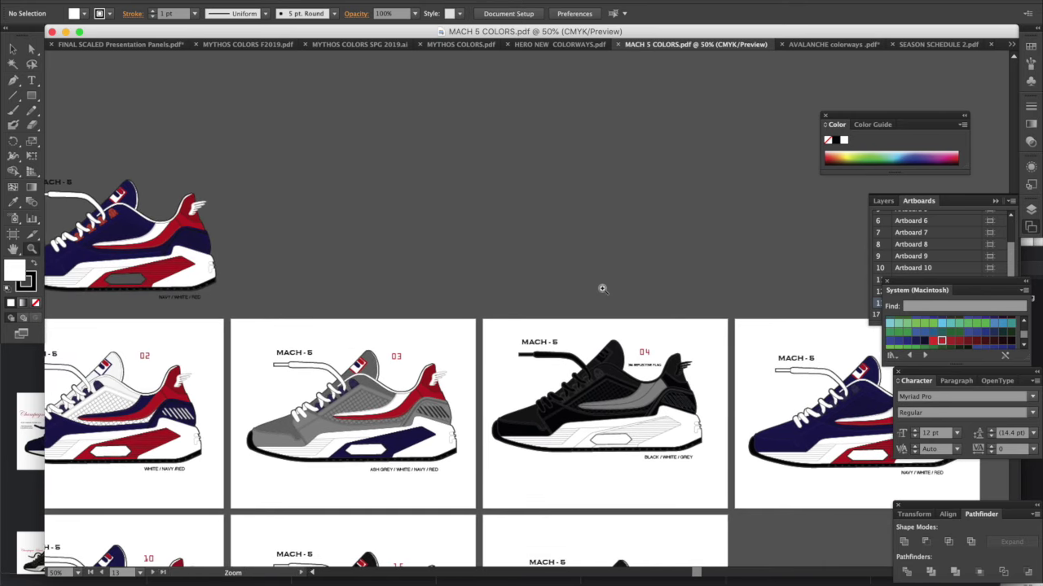
pyautogui.hscroll(3, 602, 289)
pyautogui.scroll(1, 602, 288)
pyautogui.hscroll(-12, 602, 289)
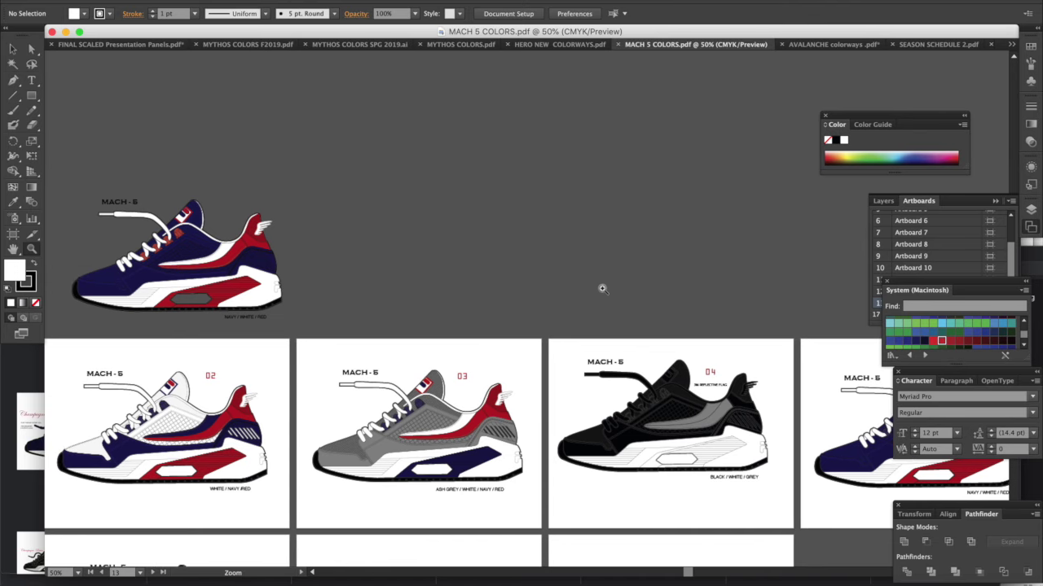
pyautogui.hscroll(15, 602, 288)
pyautogui.scroll(-1, 602, 288)
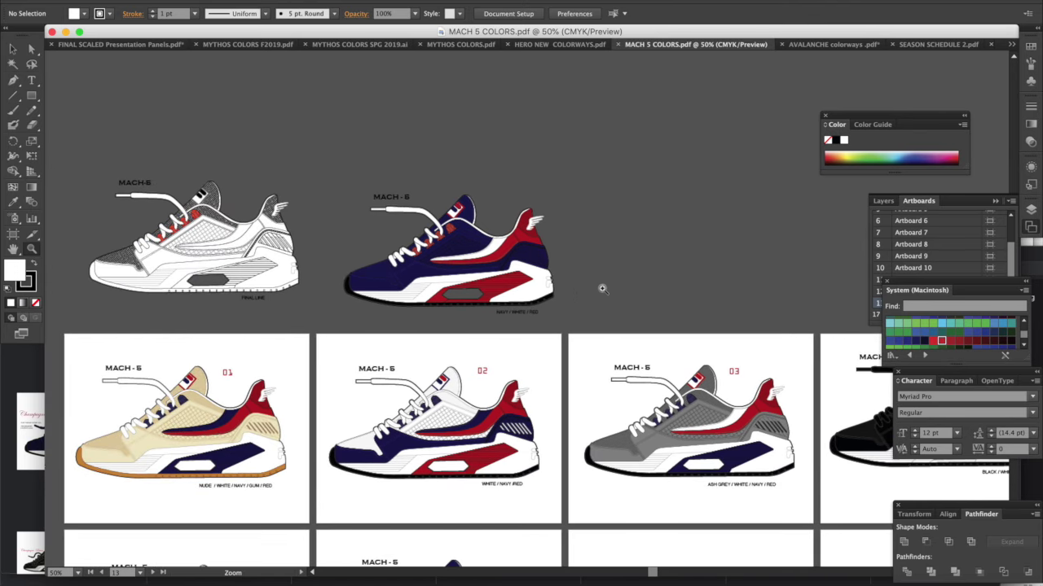
pyautogui.hscroll(-2, 602, 288)
pyautogui.scroll(-1, 602, 289)
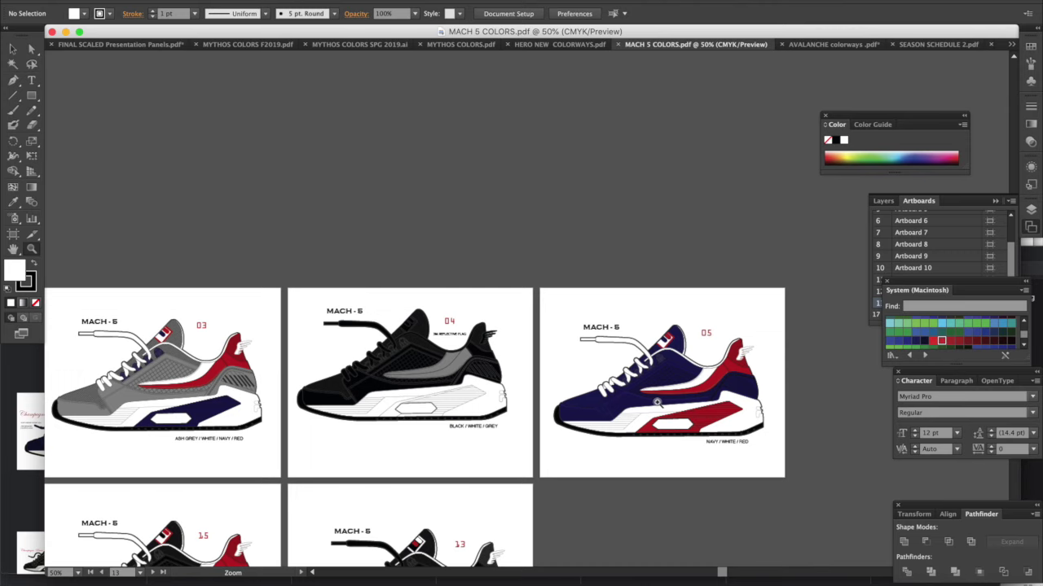
# Zoom in to 66.67% and compare 05 Navy / White / Red with the loose Navy / White / Red shoe above the artboards.
pyautogui.press('super+equal')
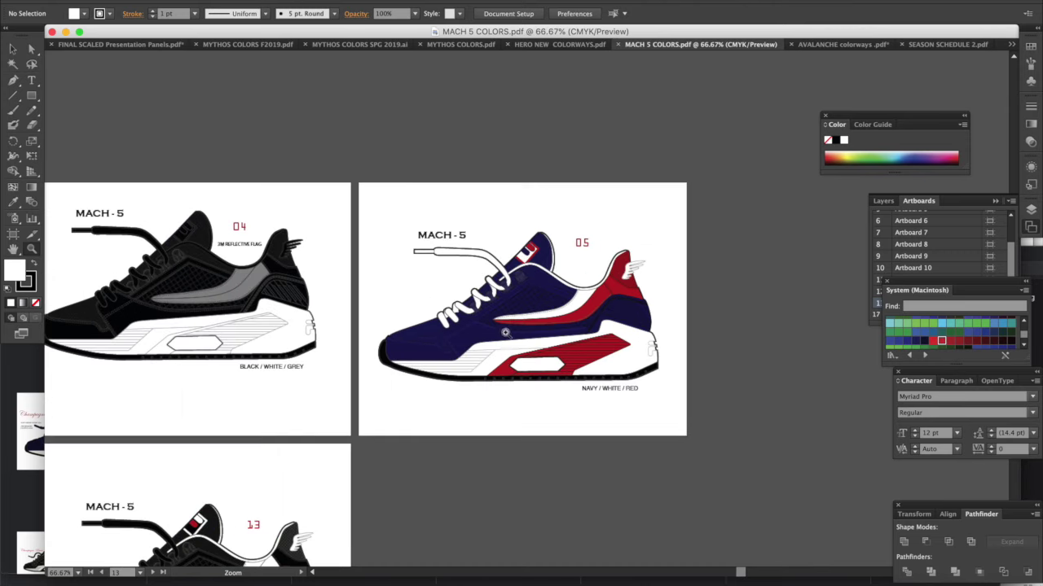
pyautogui.hscroll(-8, 303, 296)
pyautogui.scroll(2, 303, 297)
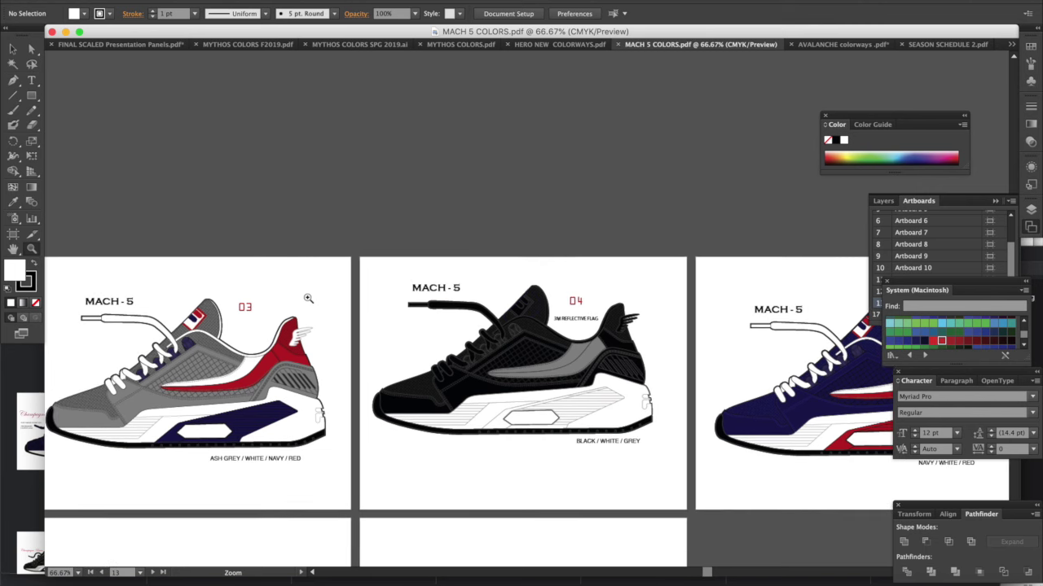
pyautogui.hscroll(-4, 307, 299)
pyautogui.scroll(1, 307, 298)
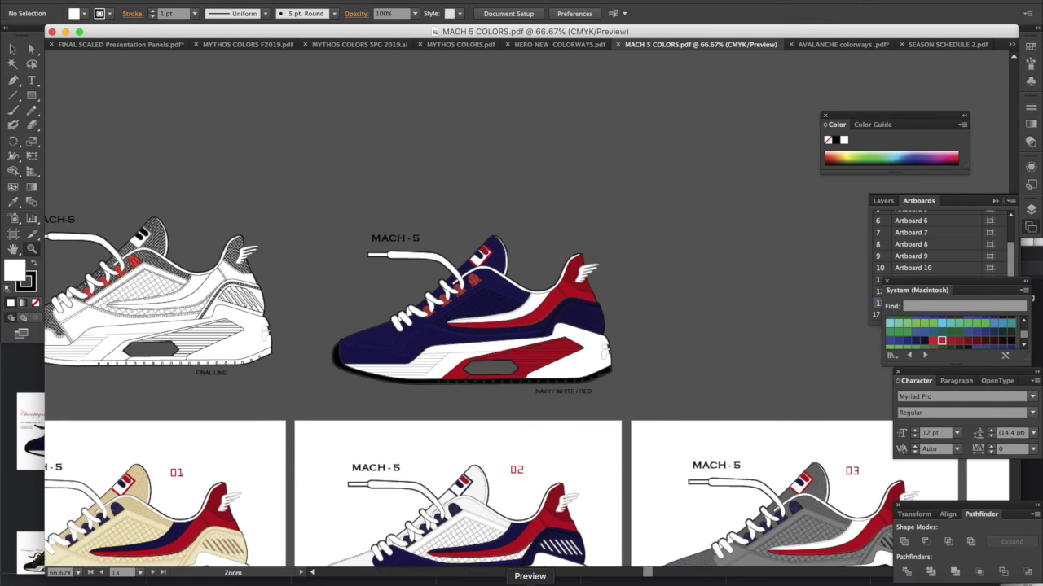
# Switch to the presentation PDF in Preview and recheck the MACH-5 colorways on RUNNING pages 6 and 7.
pyautogui.click(529, 583)
pyautogui.scroll(10, 571, 472)
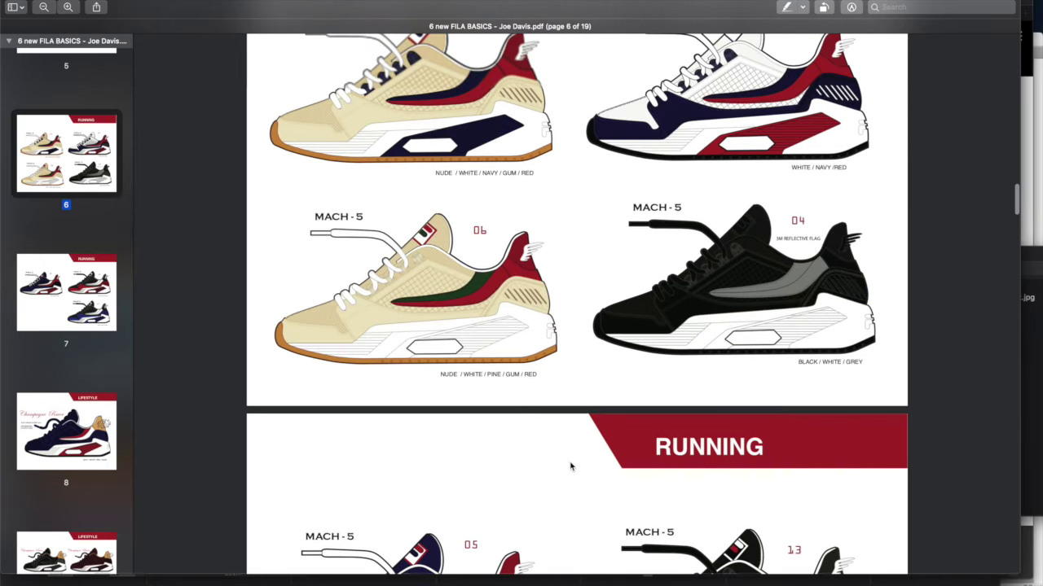
pyautogui.scroll(-10, 570, 466)
pyautogui.scroll(5, 571, 466)
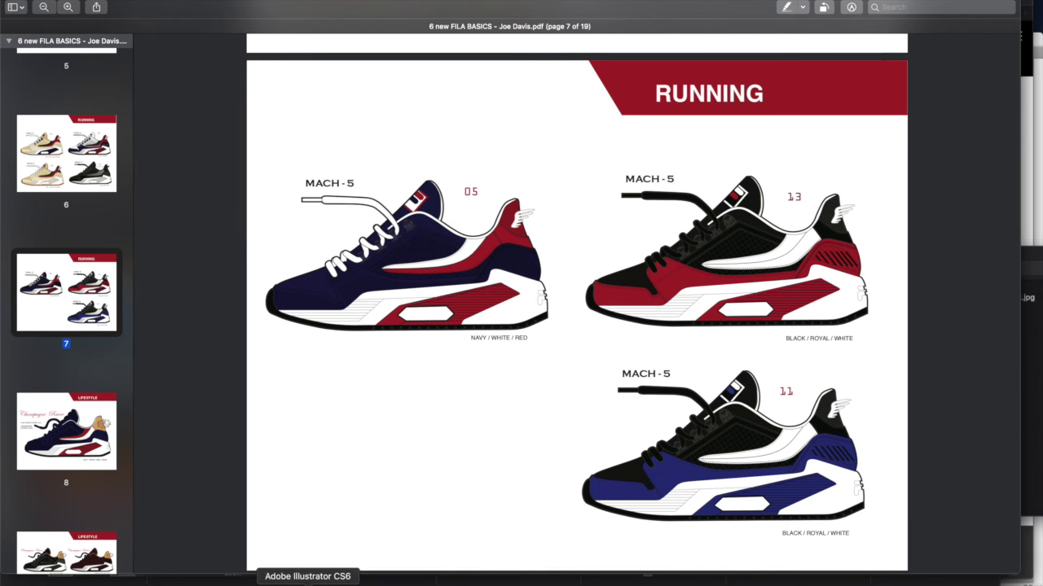
# Return to Illustrator and bring up the HERO NEW COLORWAYS.pdf document with the Zoom tool active.
pyautogui.click(307, 583)
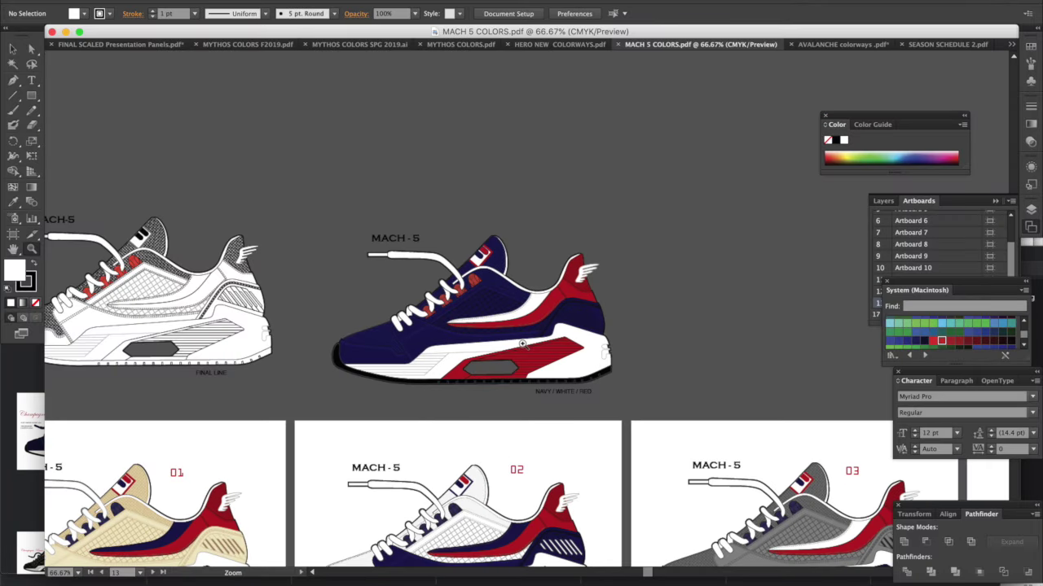
pyautogui.click(546, 48)
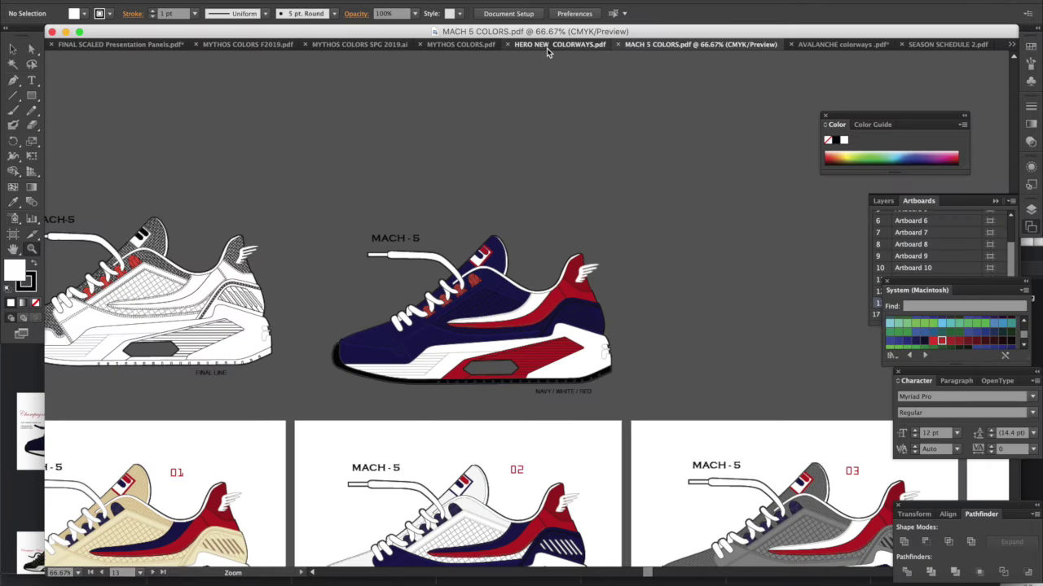
pyautogui.press('z')
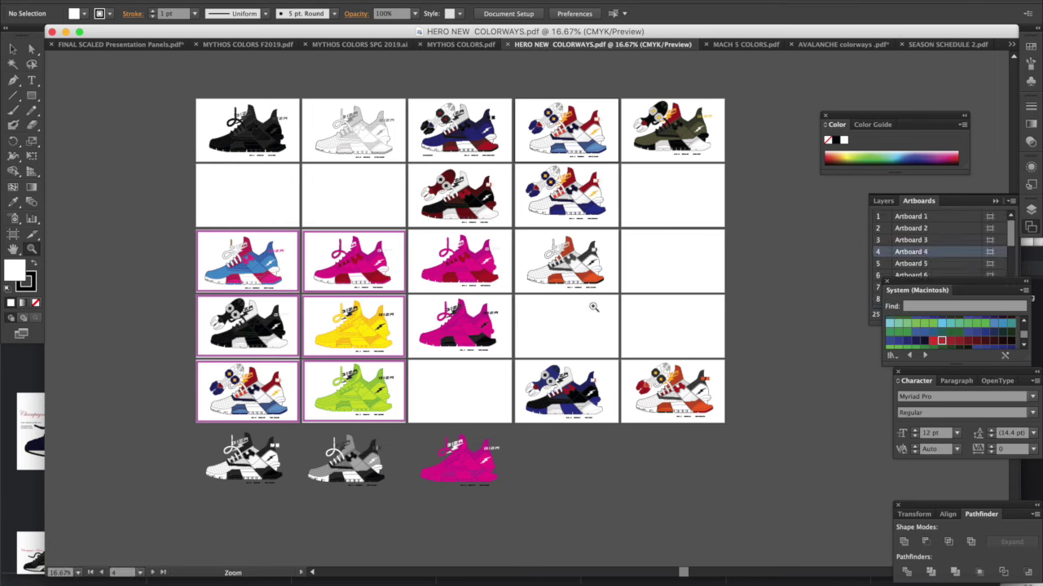
# Zoom in to 25% and survey the full grid of Hero colorways together with the loose shoes beneath the artboards.
pyautogui.click(593, 306)
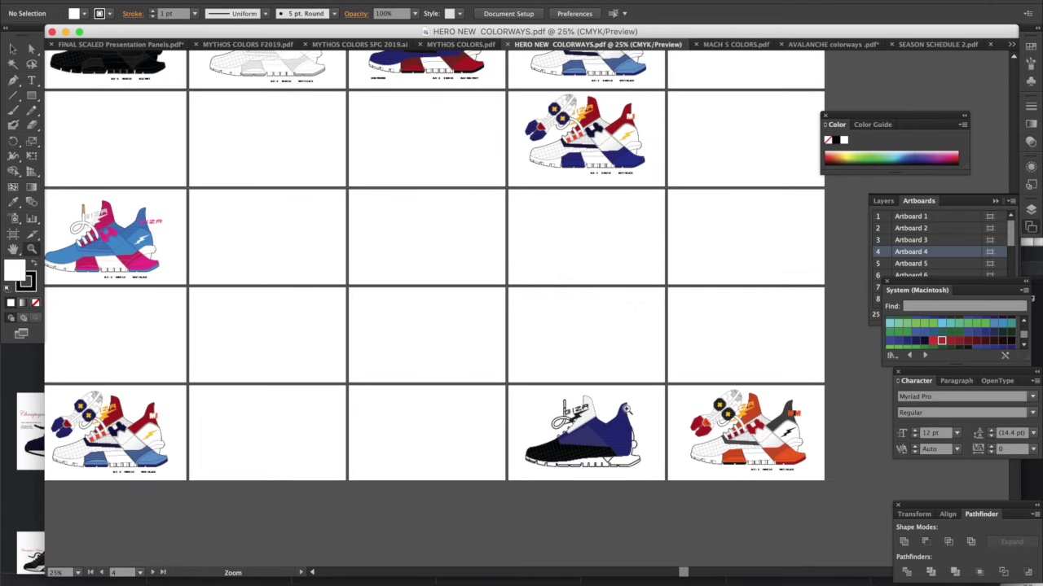
pyautogui.scroll(2, 626, 410)
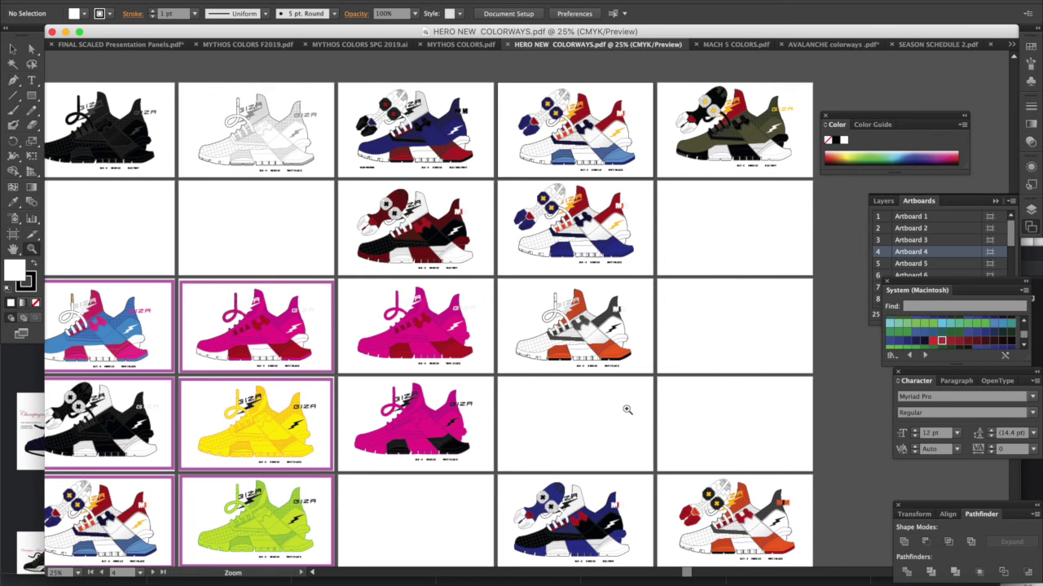
pyautogui.scroll(-1, 627, 410)
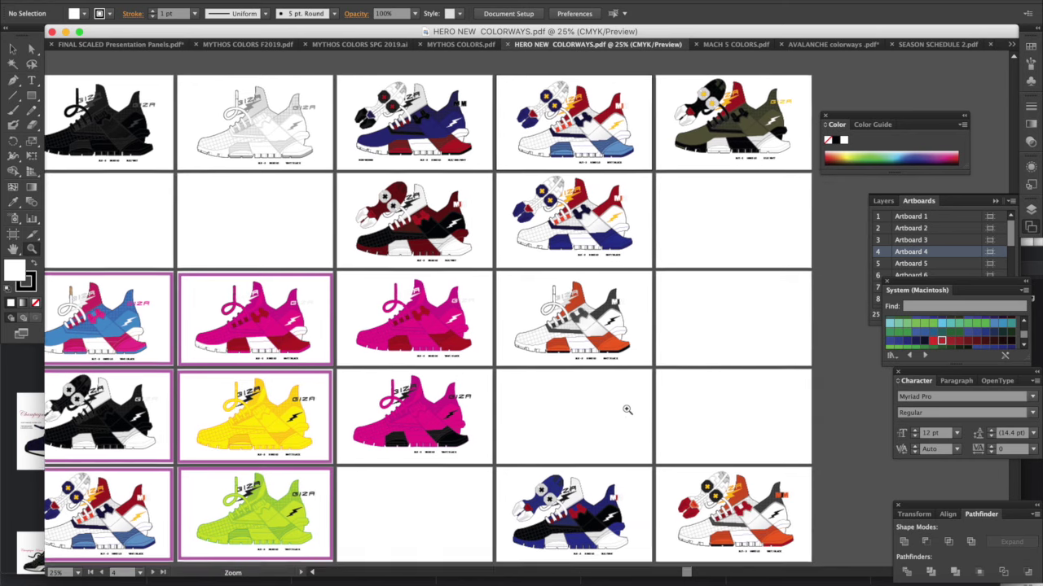
pyautogui.scroll(-2, 627, 409)
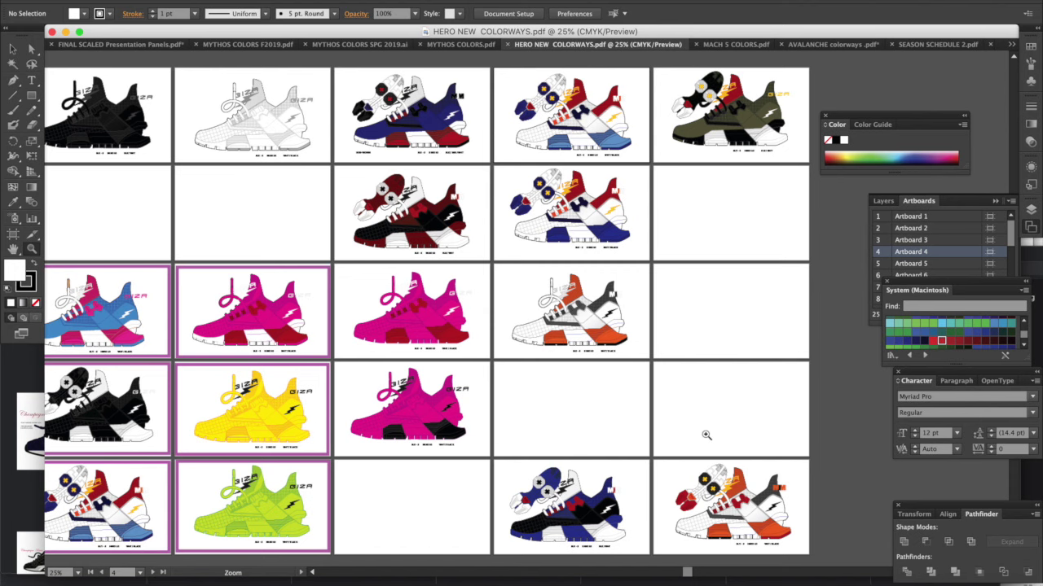
pyautogui.scroll(-5, 706, 435)
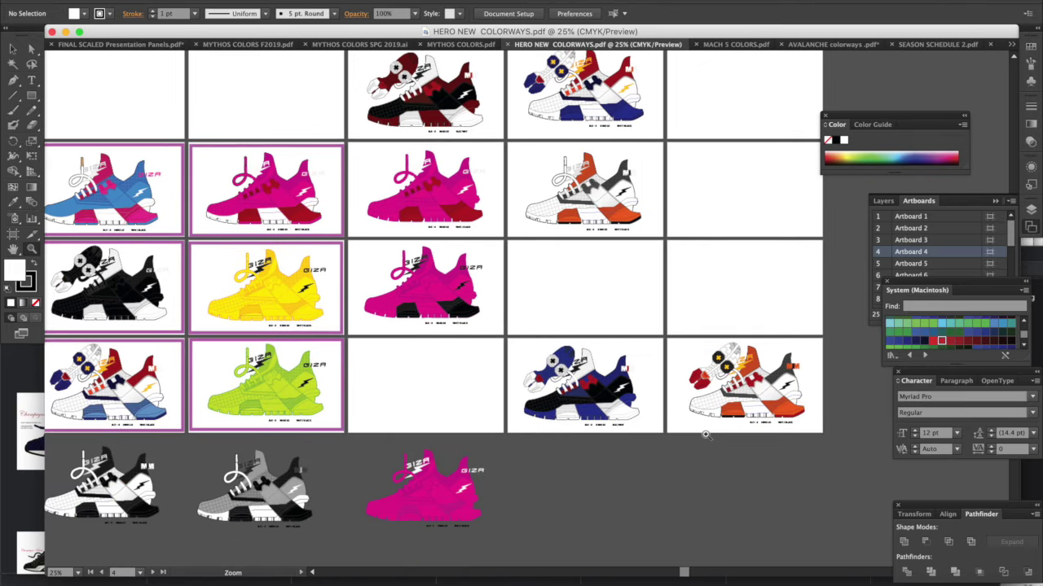
pyautogui.hscroll(-3, 706, 435)
pyautogui.hscroll(-2, 706, 435)
pyautogui.scroll(5, 706, 435)
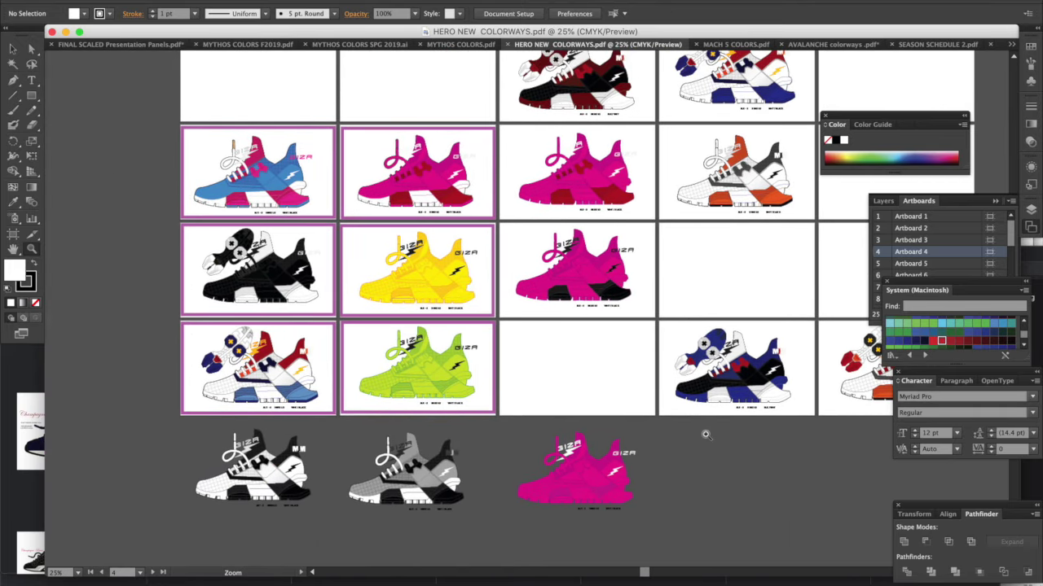
pyautogui.scroll(-1, 707, 435)
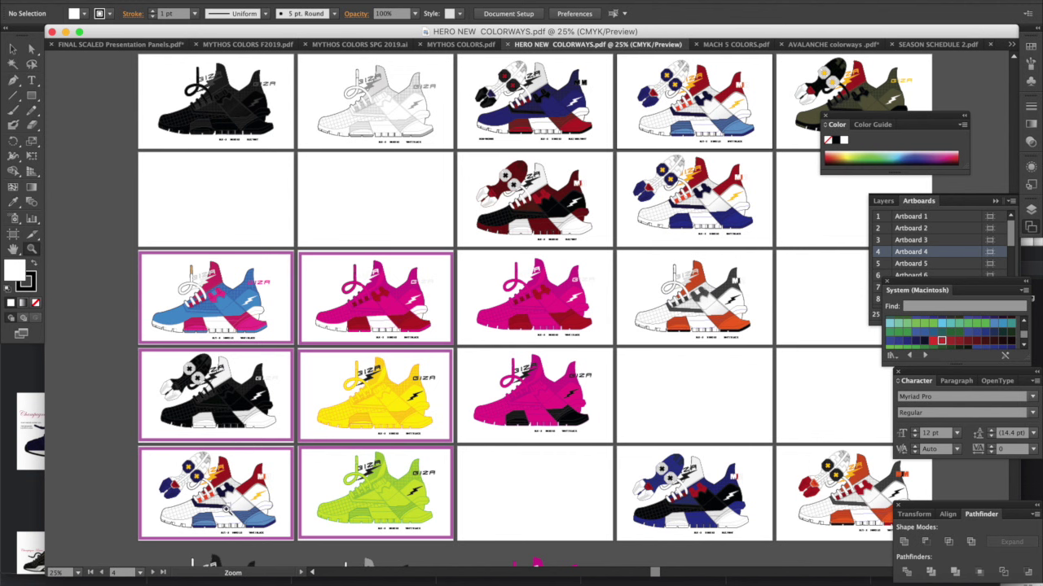
pyautogui.hscroll(5, 541, 419)
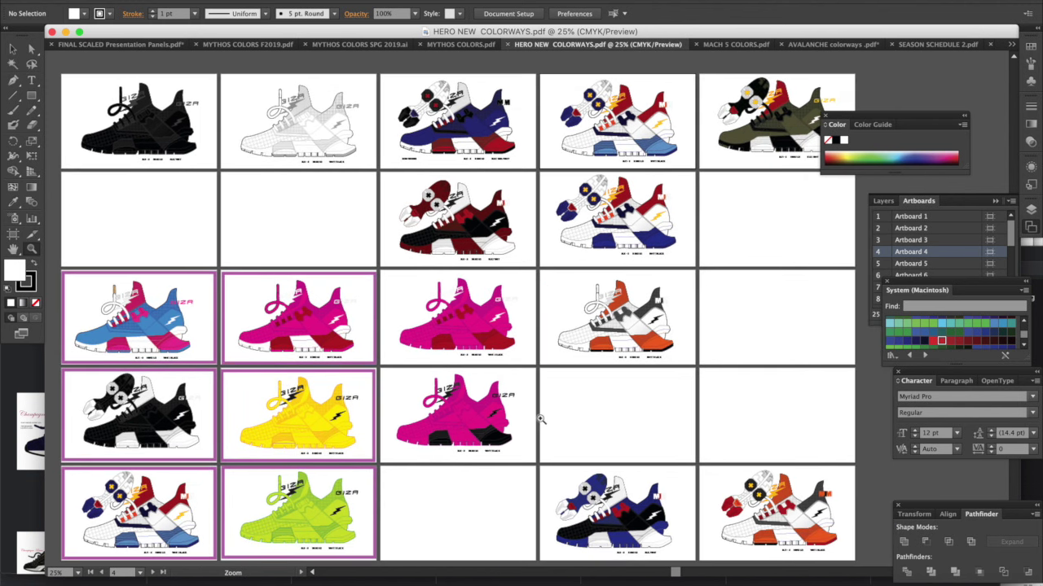
pyautogui.scroll(-1, 541, 419)
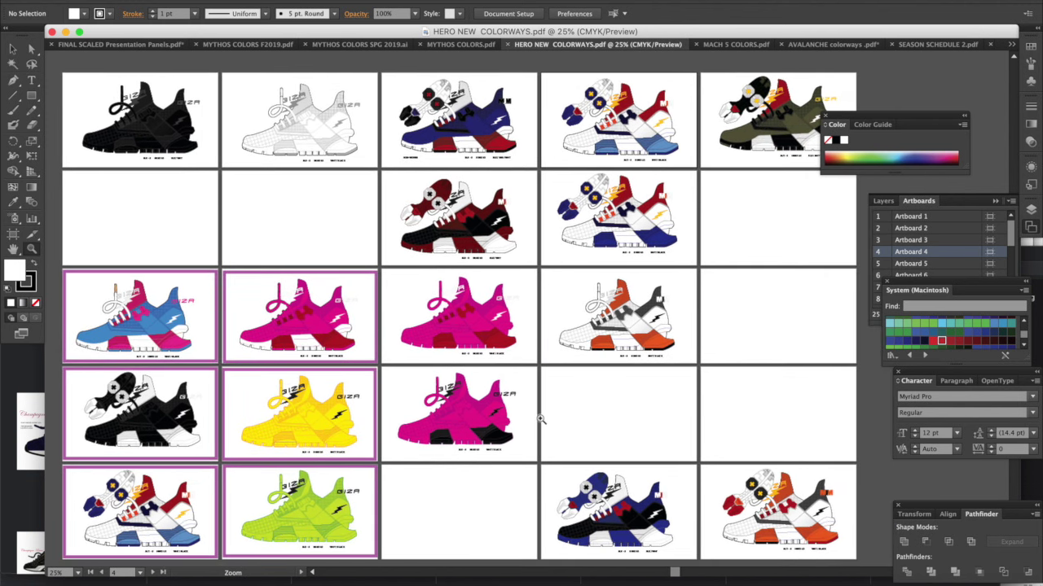
pyautogui.scroll(-2, 540, 418)
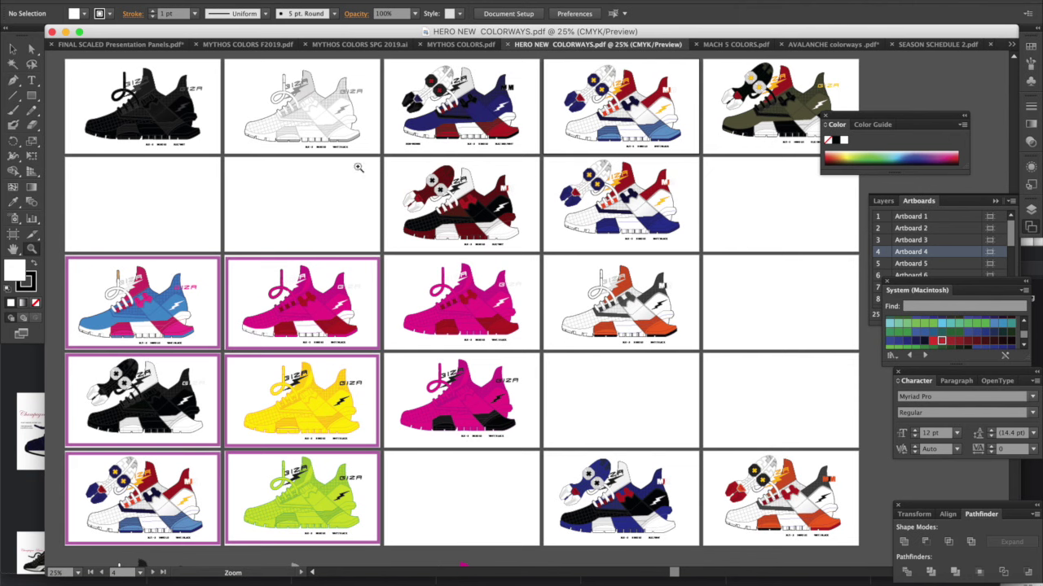
# Go over the Hero grid again from the black and white shoes in the top row down to the bottom row.
pyautogui.scroll(10, 383, 234)
pyautogui.hscroll(-4, 383, 234)
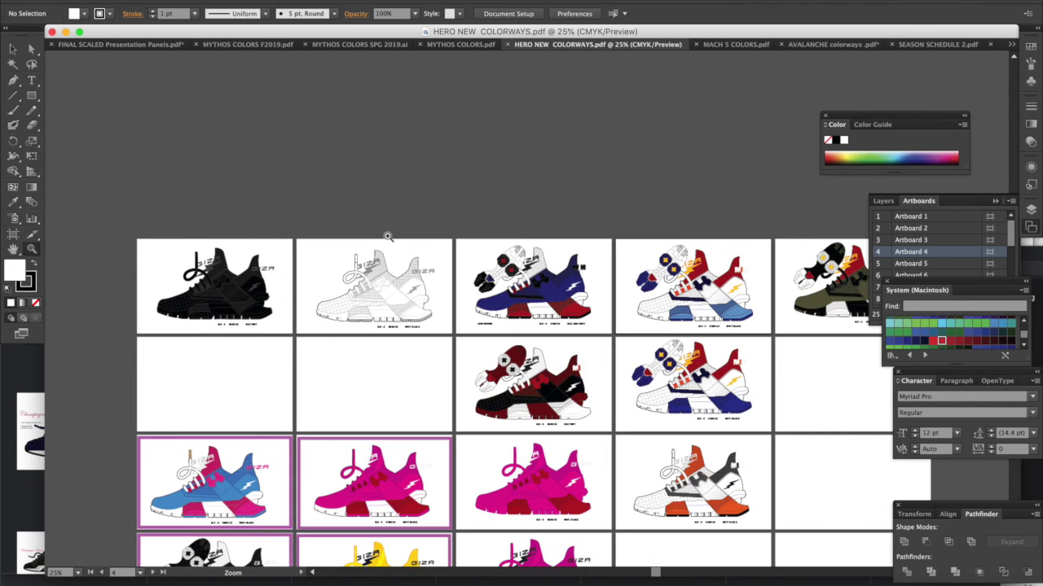
pyautogui.scroll(1, 387, 236)
pyautogui.hscroll(-5, 388, 236)
pyautogui.scroll(-20, 388, 236)
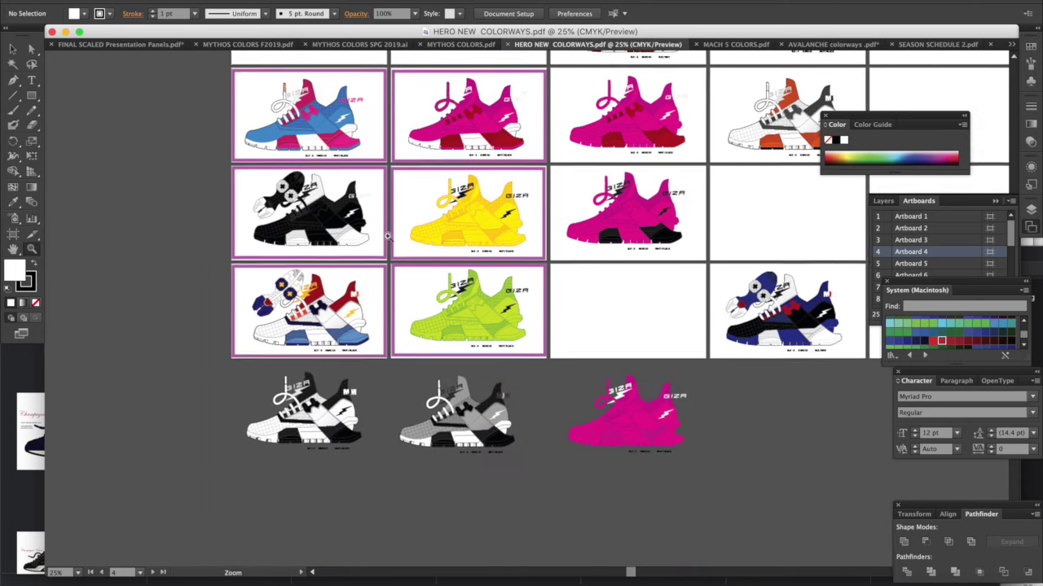
pyautogui.scroll(5, 387, 236)
pyautogui.hscroll(3, 387, 236)
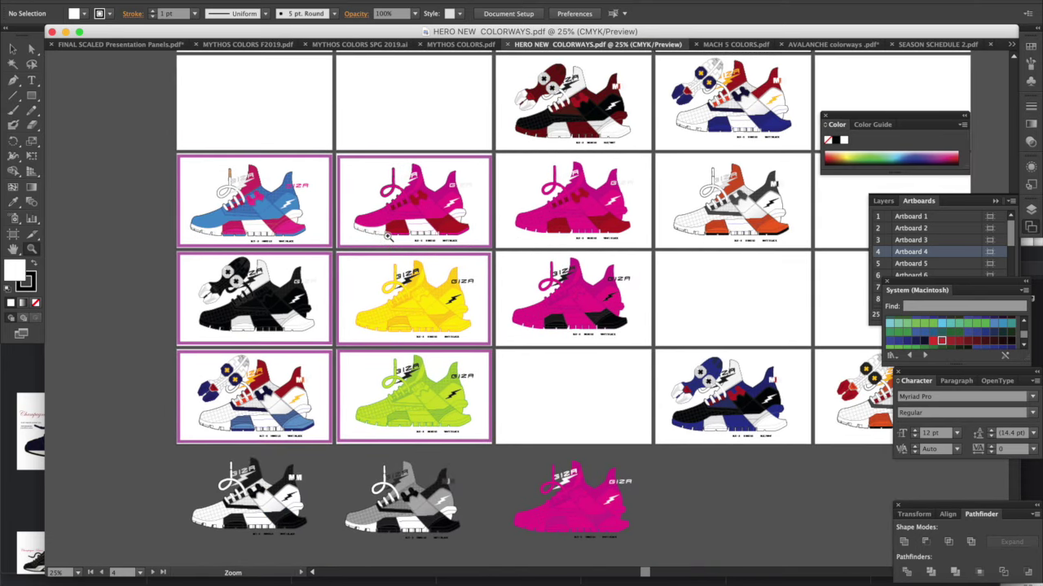
pyautogui.scroll(8, 387, 236)
pyautogui.hscroll(5, 388, 236)
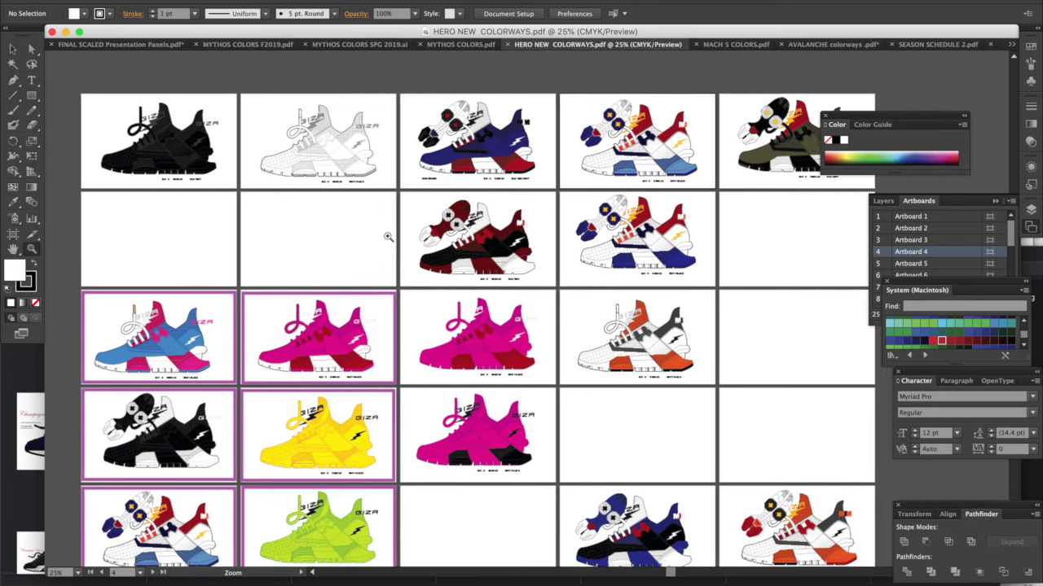
pyautogui.scroll(-2, 388, 236)
pyautogui.hscroll(1, 387, 236)
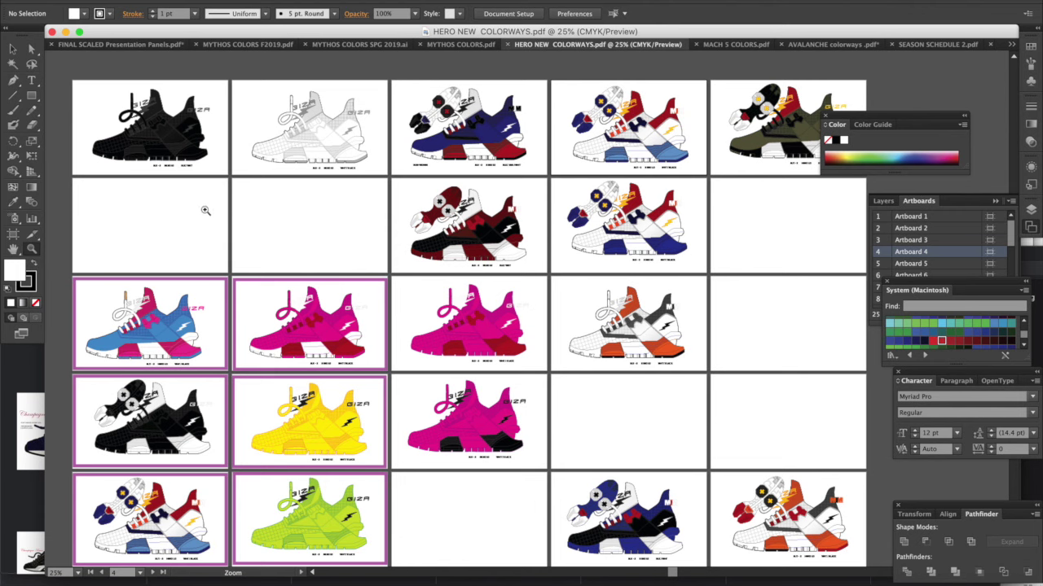
# Examine the purple-framed Hero colorways and the loose white, grey and magenta shoes below them.
pyautogui.scroll(-1, 398, 295)
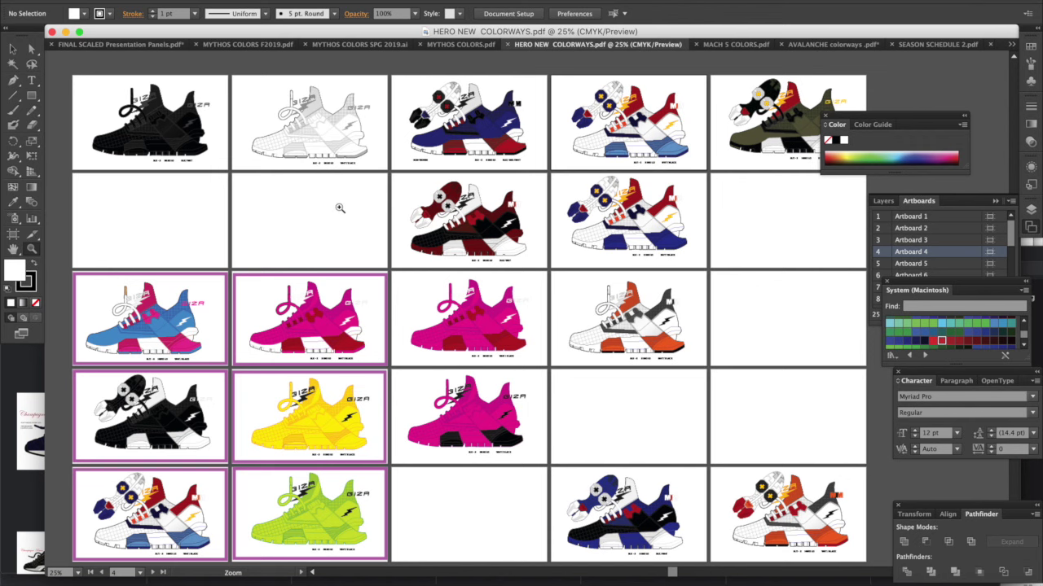
pyautogui.scroll(-3, 339, 208)
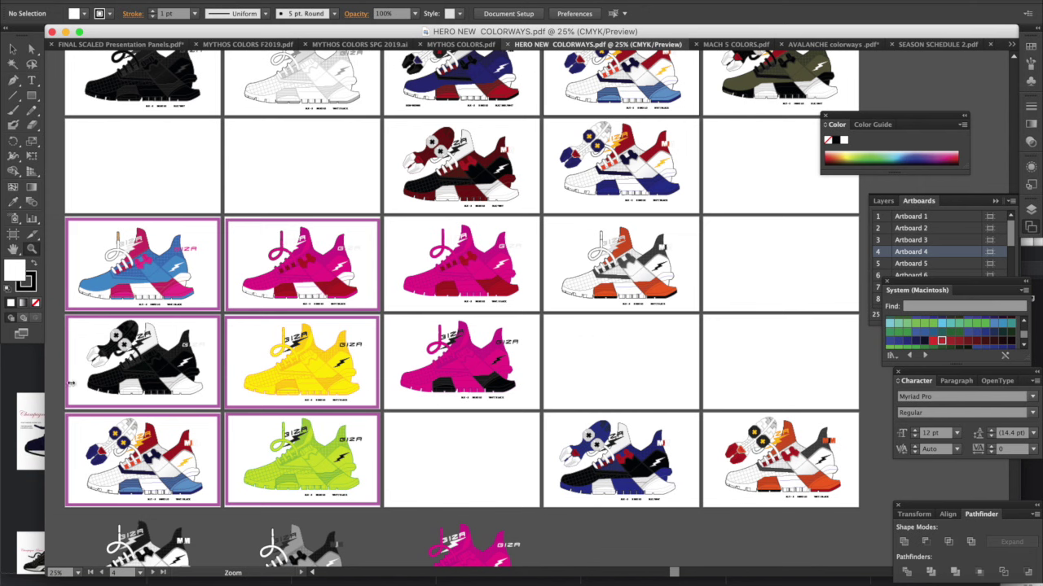
pyautogui.scroll(-3, 326, 489)
pyautogui.scroll(-1, 464, 309)
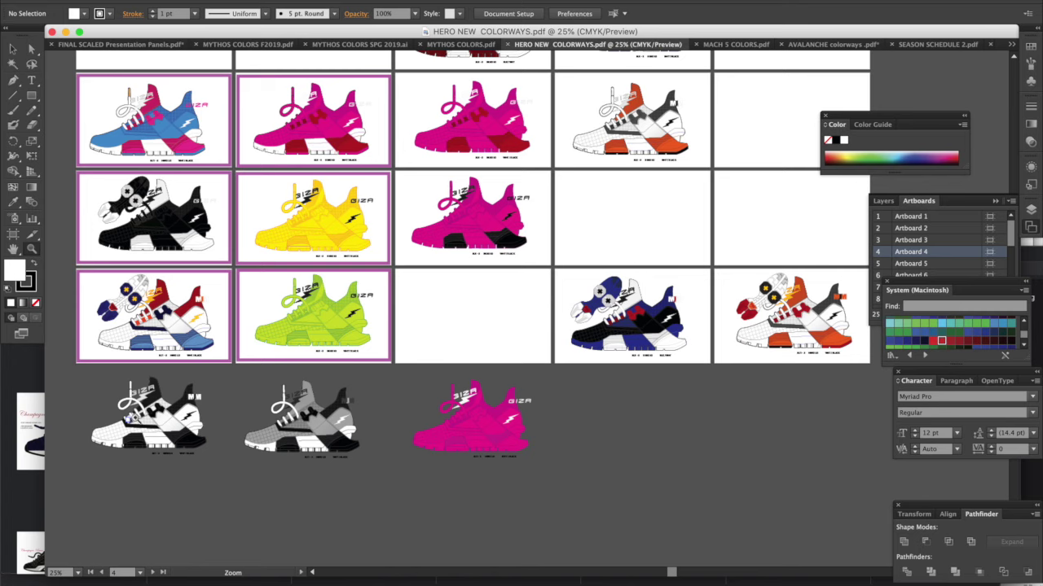
pyautogui.scroll(3, 383, 482)
pyautogui.hscroll(2, 384, 481)
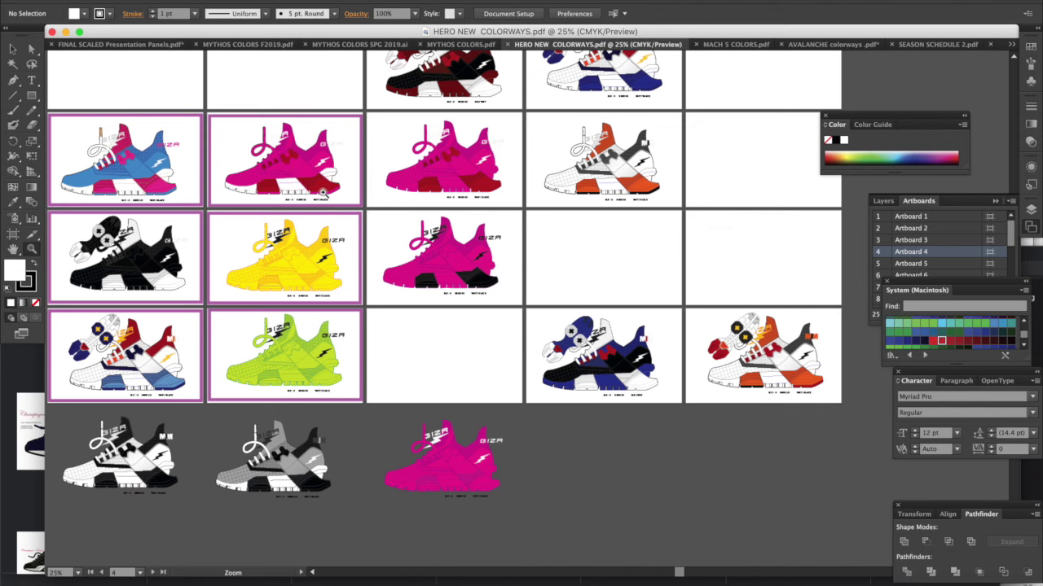
# Inspect the purple-framed magenta and red HERO LO shoe up close at 133.33%, and return to a 50% view.
pyautogui.moveTo(208, 110); pyautogui.dragTo(360, 208)
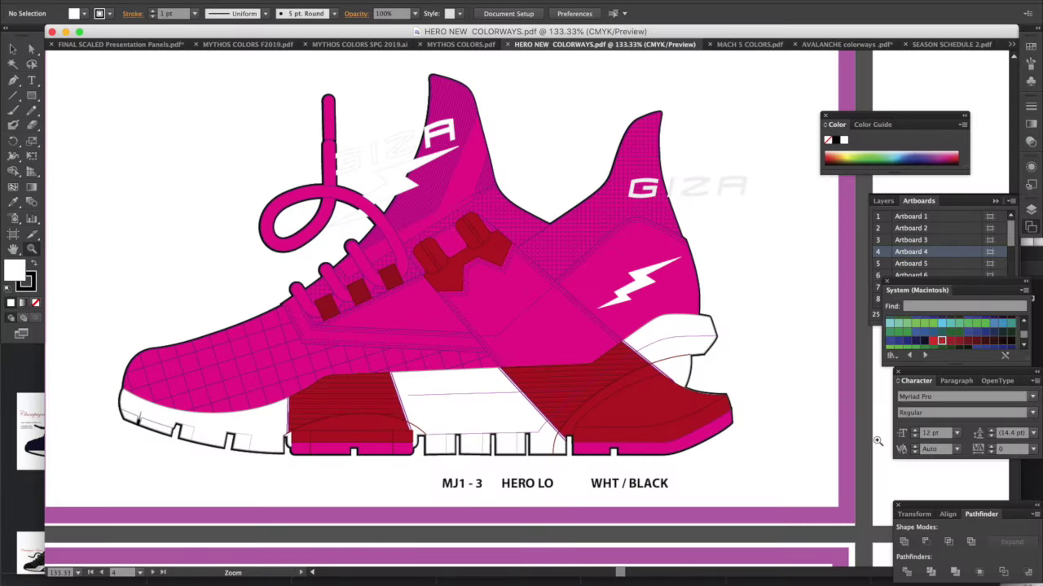
pyautogui.hotkey('ctrl', '-')
pyautogui.hotkey('ctrl', '-')
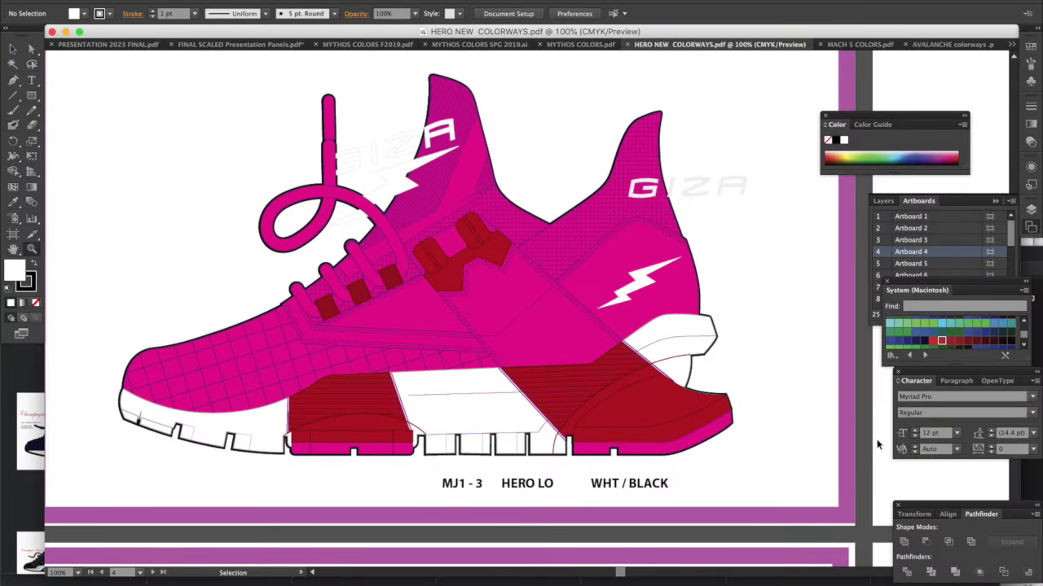
pyautogui.hotkey('ctrl', '-')
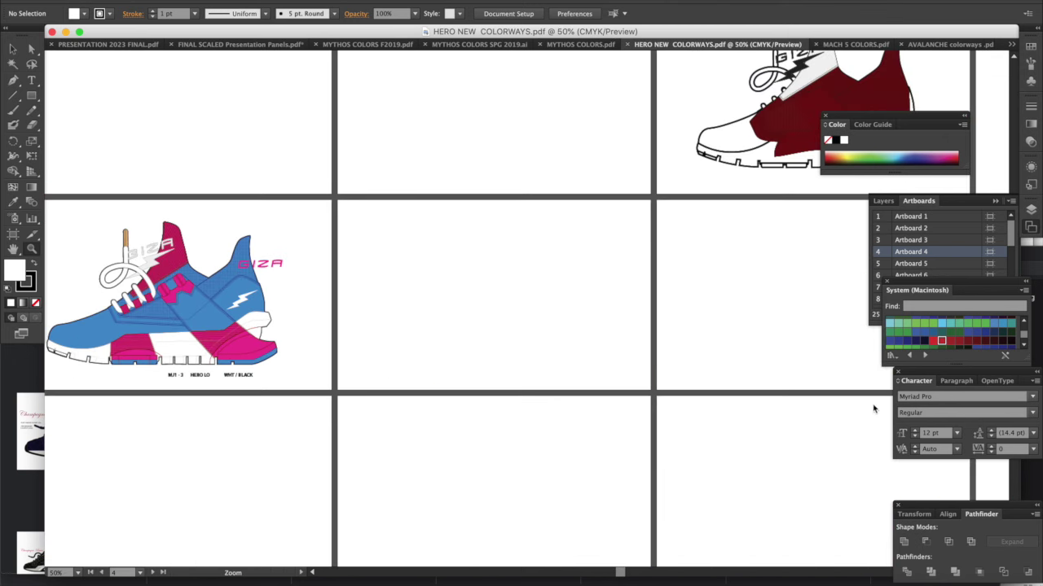
# Compare the magenta Hero variations with the neighbouring yellow, orange and maroon colorways at 50%.
pyautogui.hscroll(10, 743, 462)
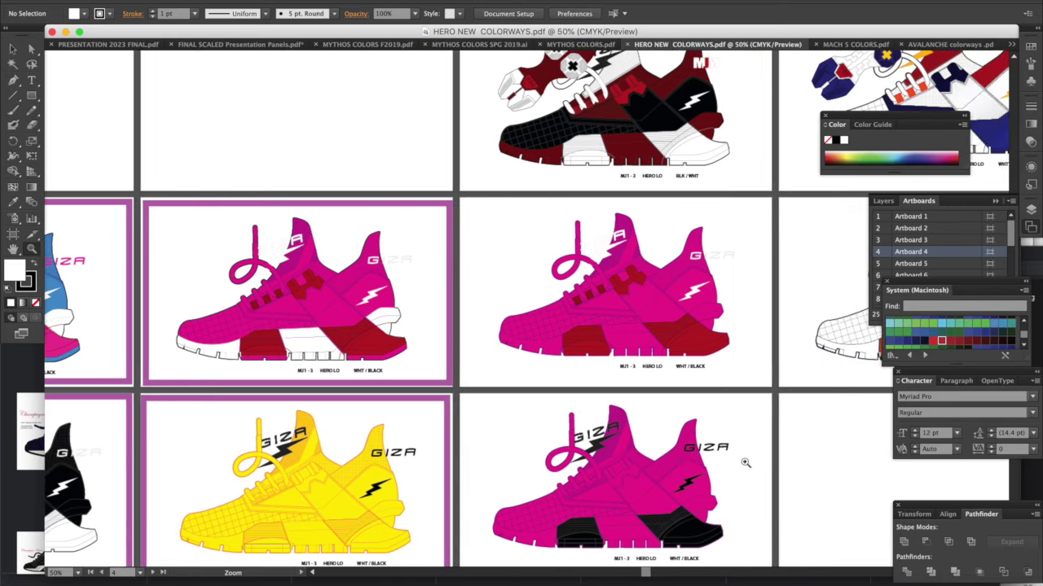
pyautogui.scroll(-2, 676, 415)
pyautogui.scroll(-2, 668, 407)
pyautogui.hscroll(2, 668, 407)
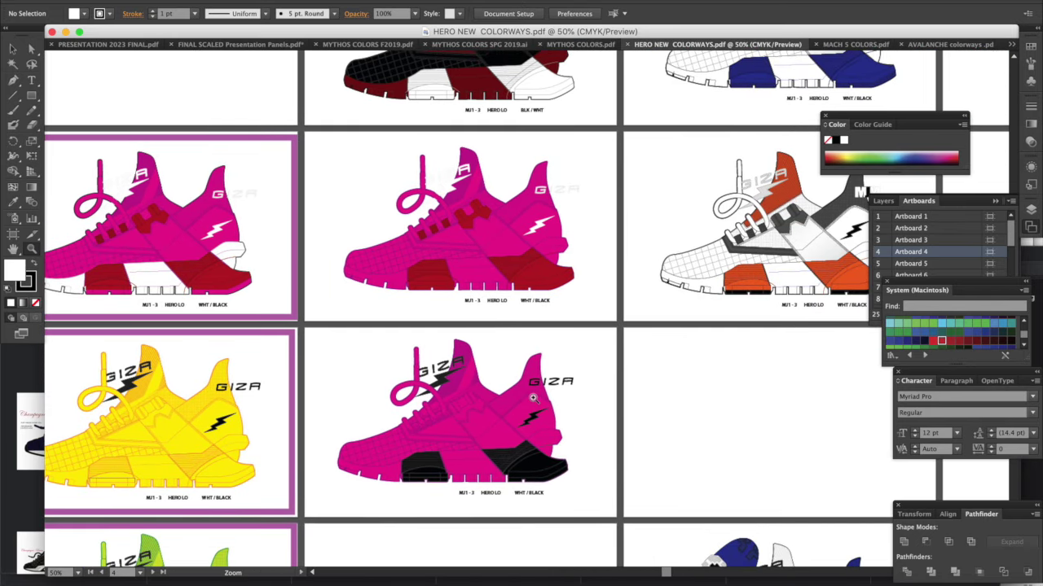
pyautogui.scroll(5, 533, 398)
pyautogui.scroll(5, 532, 398)
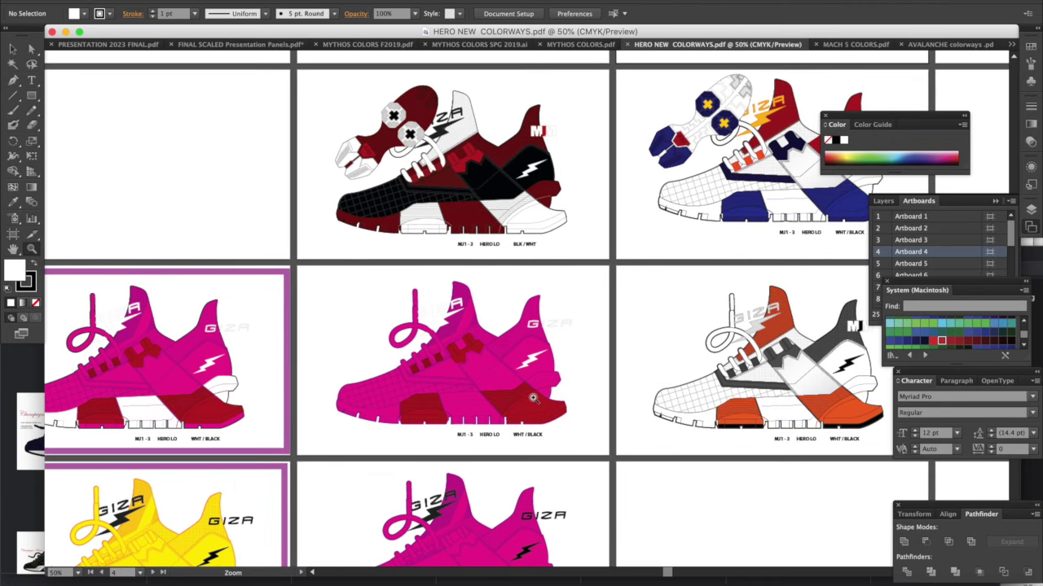
pyautogui.scroll(4, 534, 398)
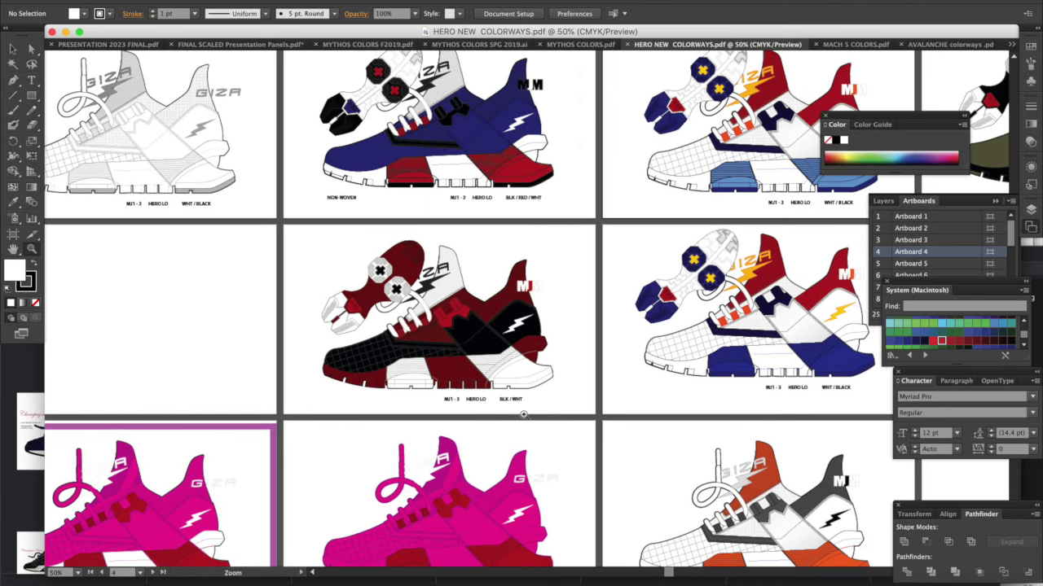
# Compare the navy, maroon and white-red-blue HERO LO colorways in the top two rows.
pyautogui.hscroll(2, 529, 408)
pyautogui.hscroll(3, 525, 416)
pyautogui.scroll(-1, 524, 415)
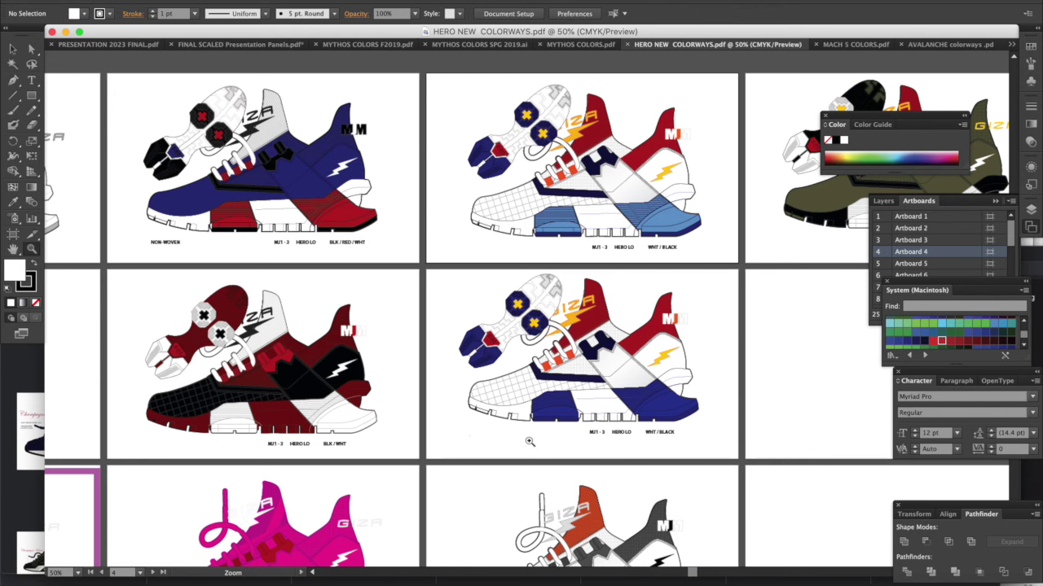
pyautogui.hscroll(3, 530, 441)
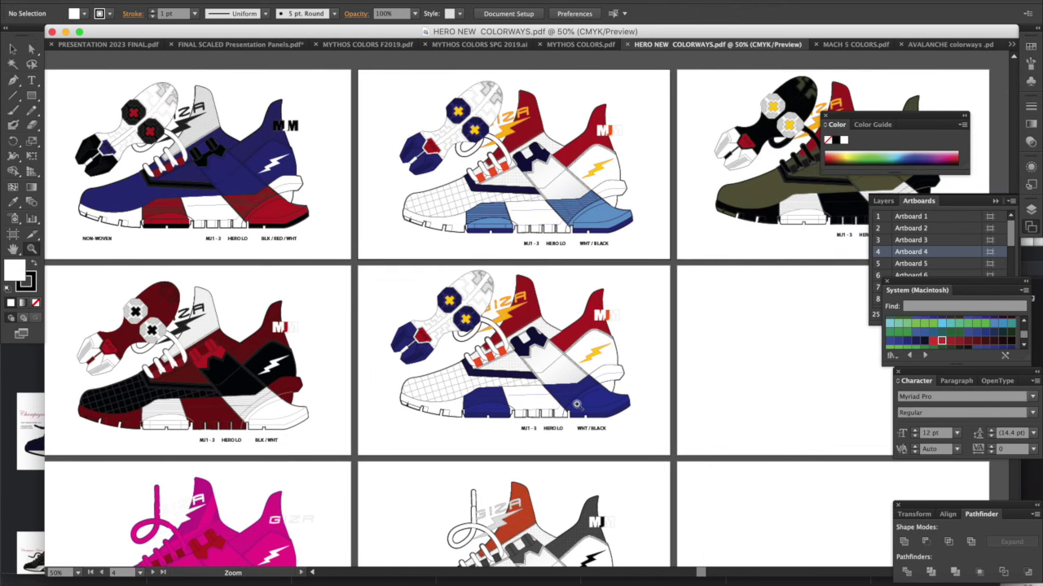
# Zoom in to 100% on the top-row white HERO LO colorway with red collar and light-blue sole.
pyautogui.hscroll(1, 576, 405)
pyautogui.hscroll(4, 576, 405)
pyautogui.scroll(2, 576, 405)
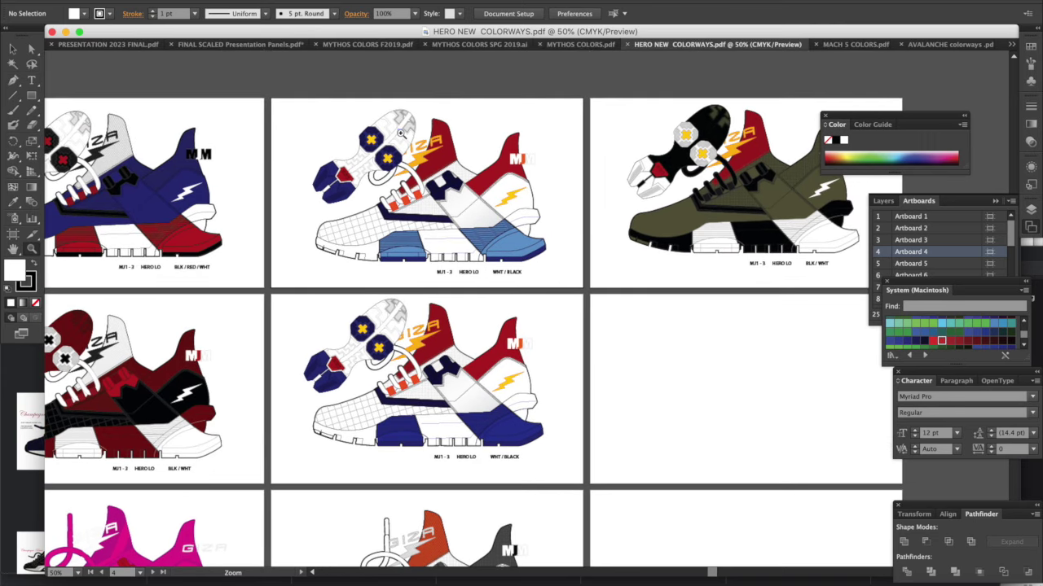
pyautogui.click(460, 182)
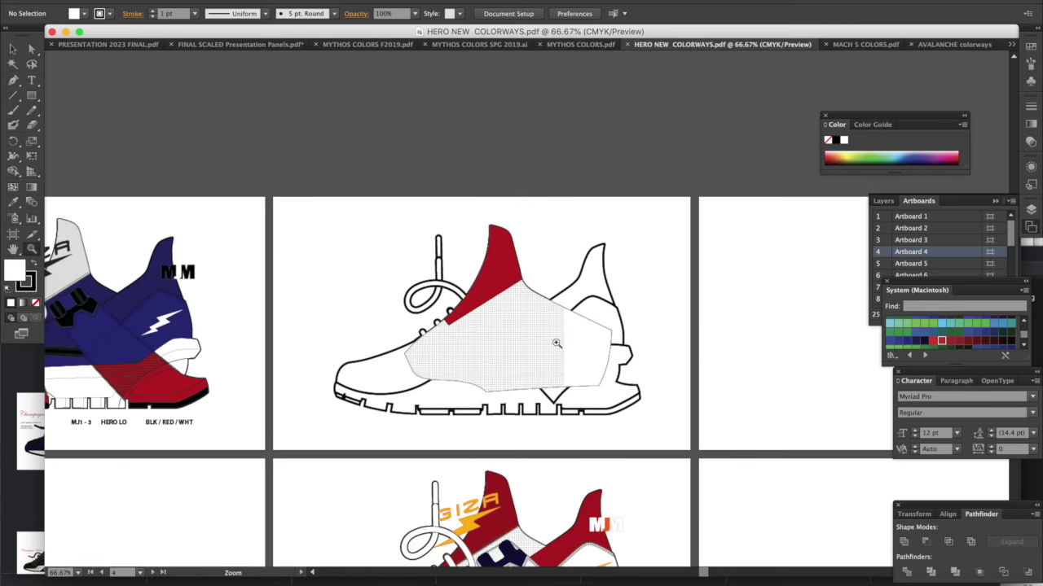
pyautogui.click(556, 343)
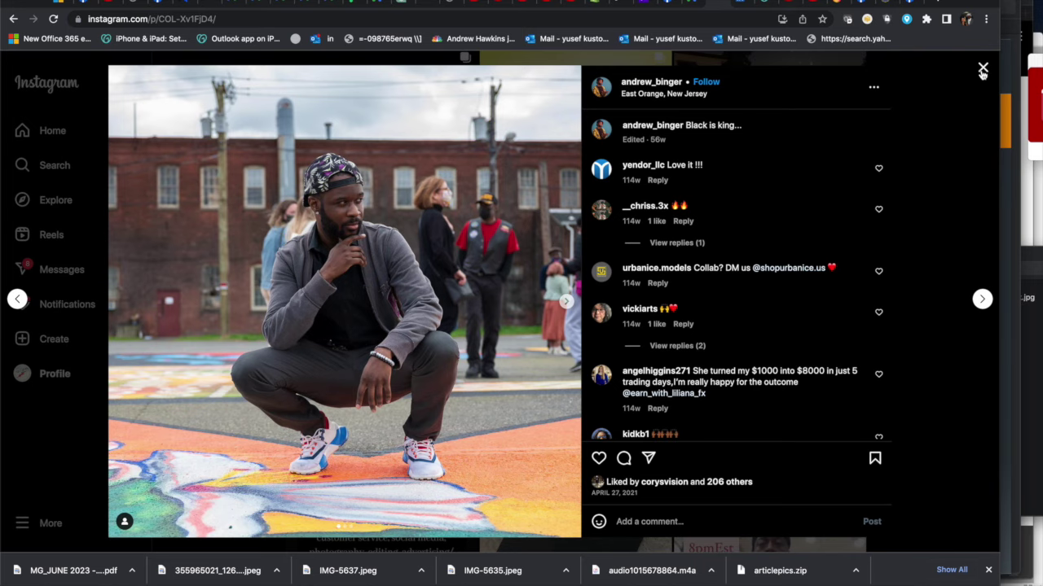
# Look through the brand's tagged Instagram posts for photos of the Hero shoe being worn, and return to the Illustrator artwork.
pyautogui.click(981, 67)
pyautogui.click(570, 306)
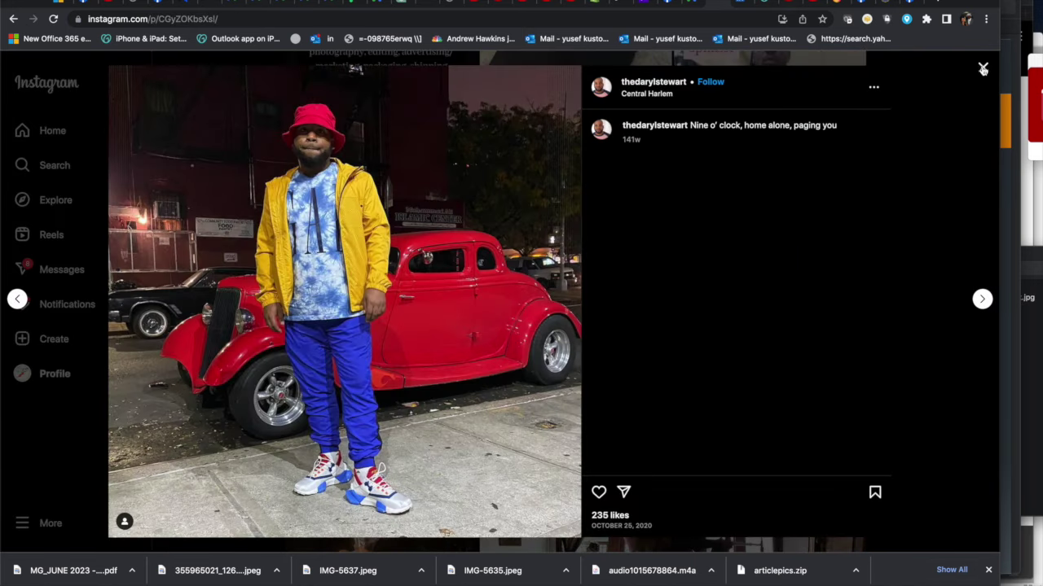
pyautogui.click(982, 69)
pyautogui.scroll(-1, 632, 463)
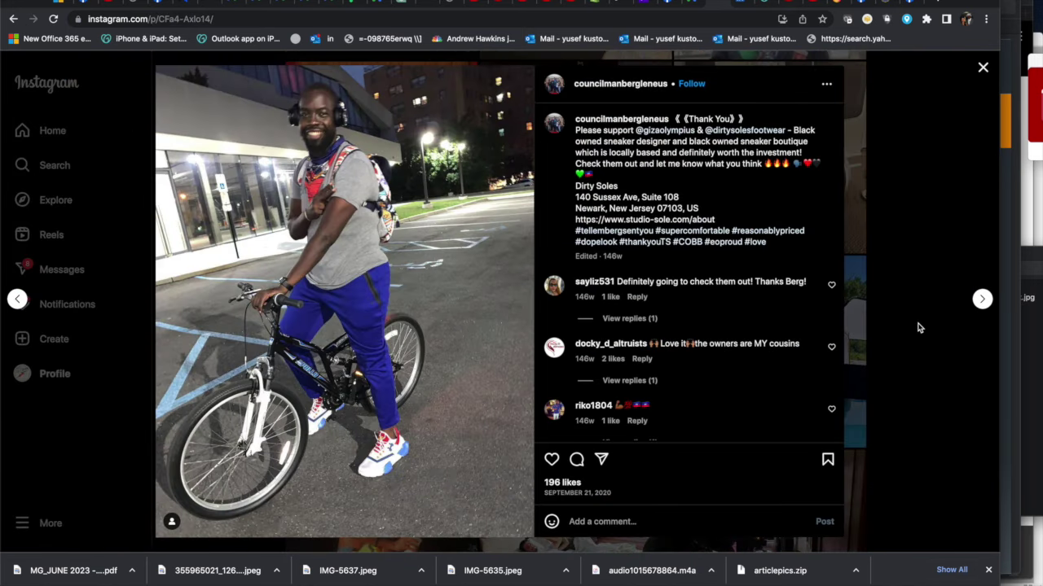
pyautogui.click(984, 71)
pyautogui.scroll(-5, 627, 404)
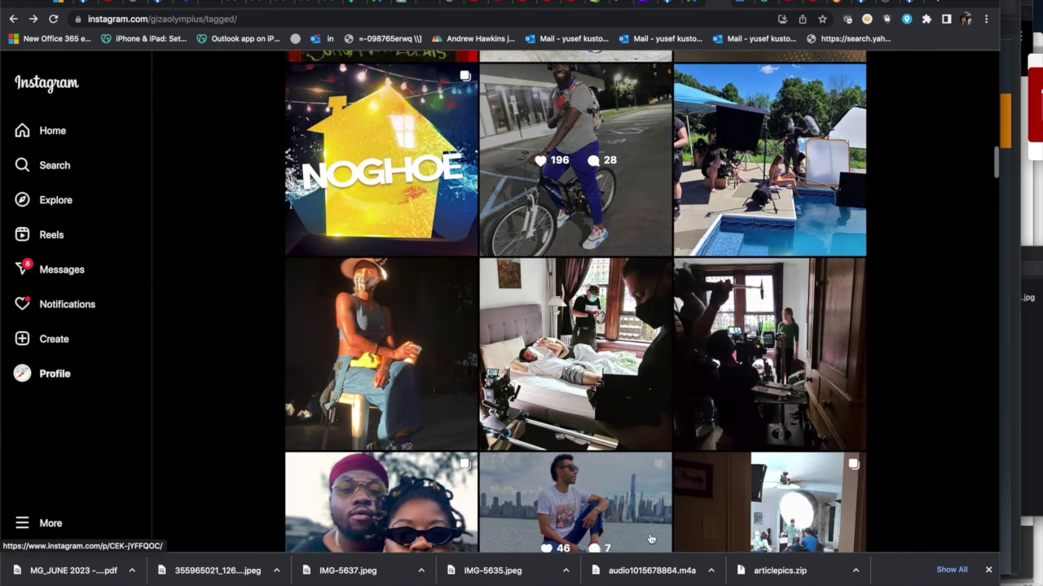
pyautogui.click(627, 404)
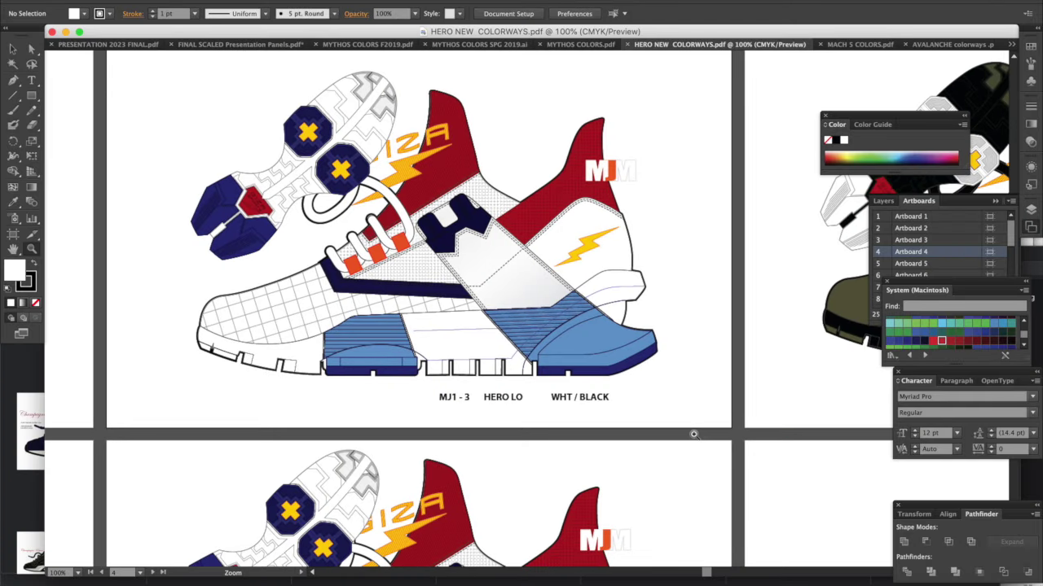
# Compare the light-blue, navy and orange-soled variations of the white HERO LO colorway at 100%.
pyautogui.scroll(-8, 694, 435)
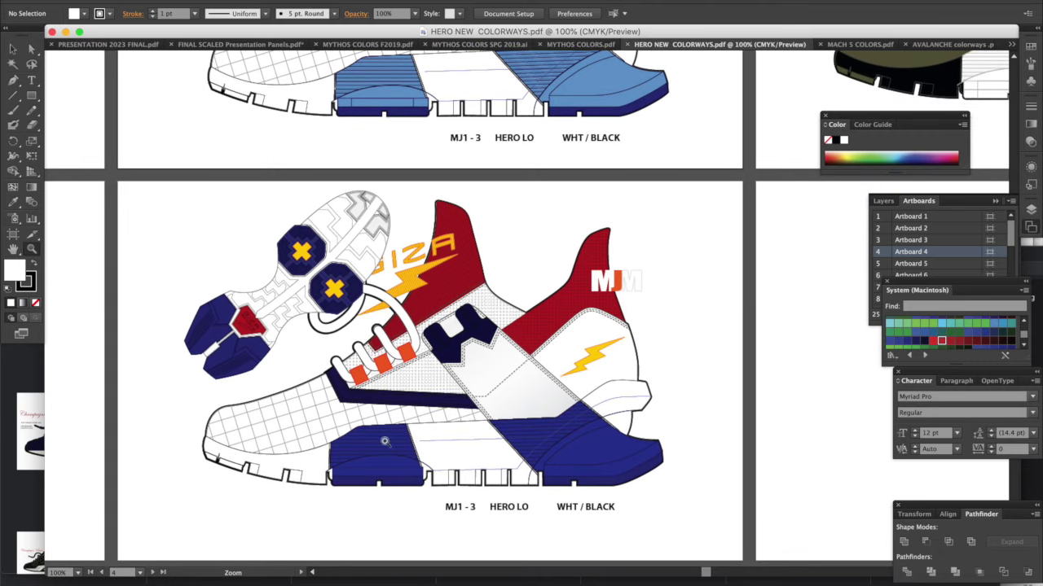
pyautogui.scroll(-2, 680, 517)
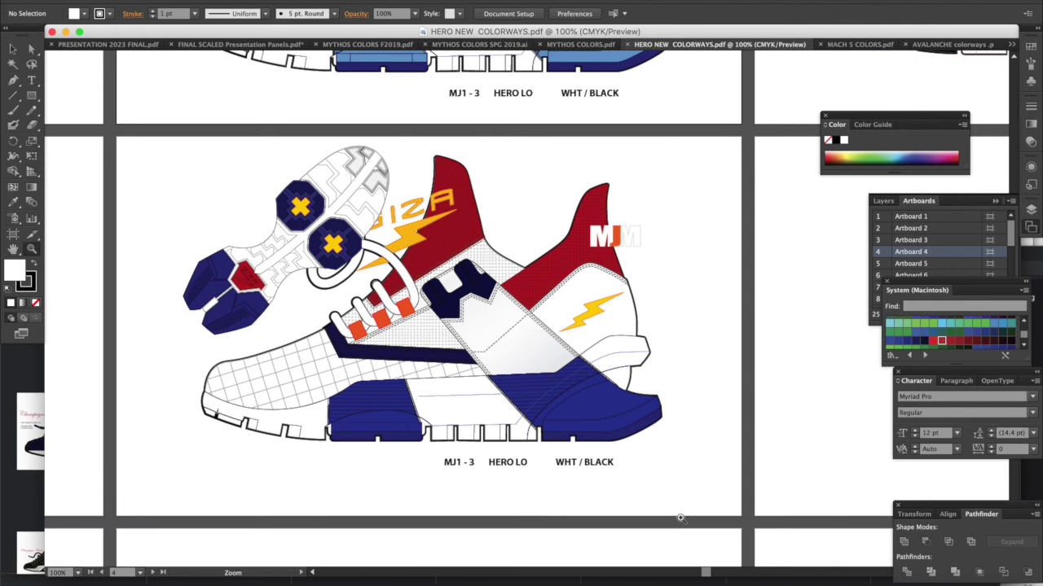
pyautogui.scroll(-10, 680, 518)
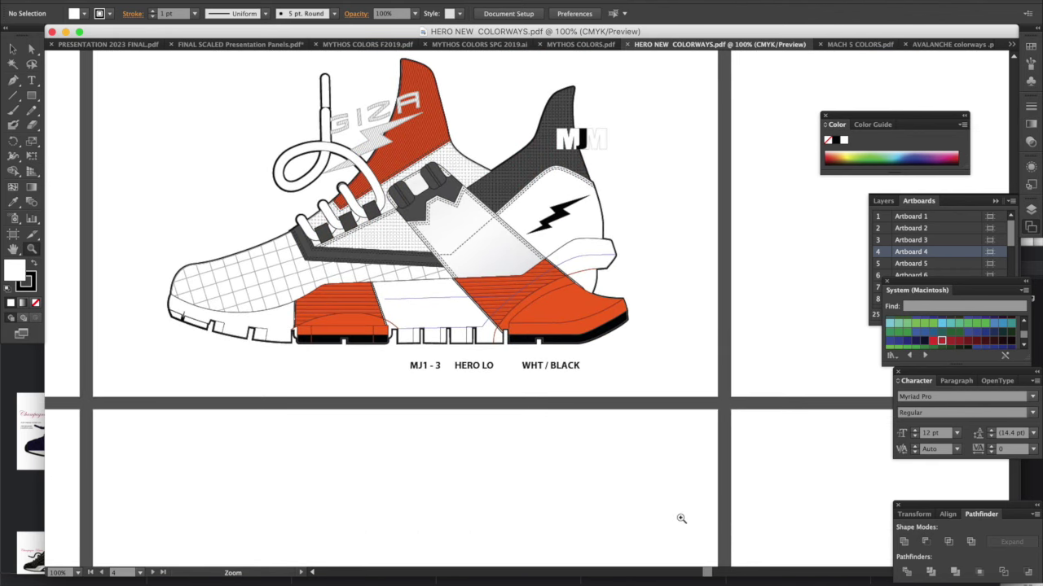
pyautogui.scroll(3, 681, 518)
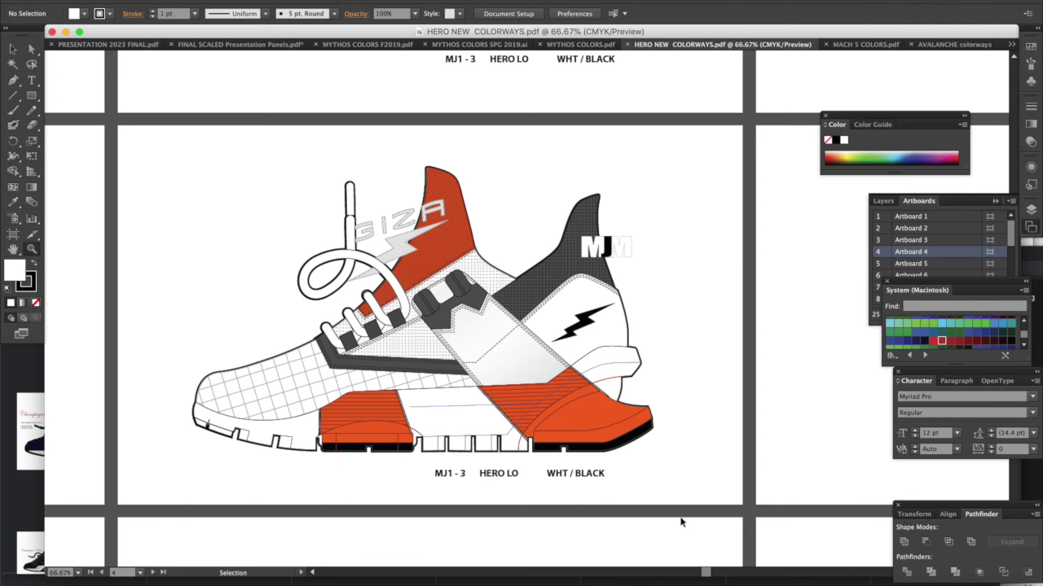
# Zoom out to 25% and look over the full grid of Hero colorways.
pyautogui.keyDown('alt'); pyautogui.click(681, 518); pyautogui.keyUp('alt')
pyautogui.press('super+minus')
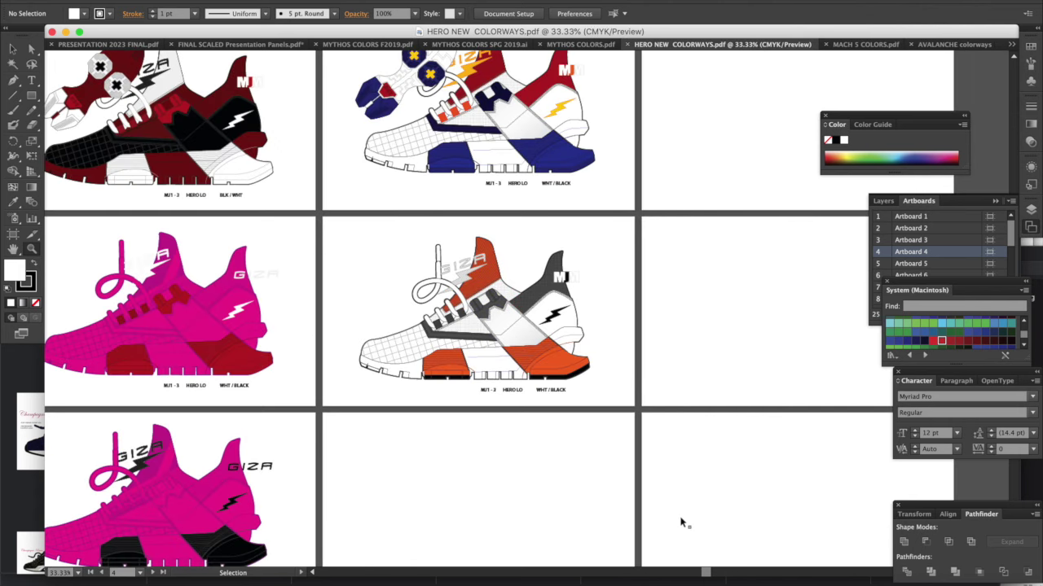
pyautogui.press('super+minus')
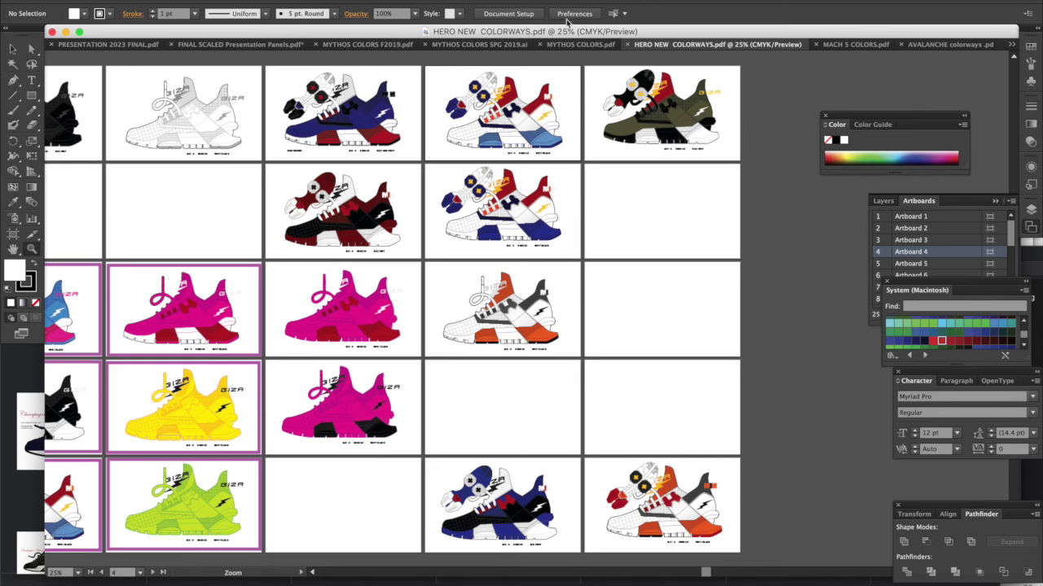
pyautogui.scroll(-1, 733, 398)
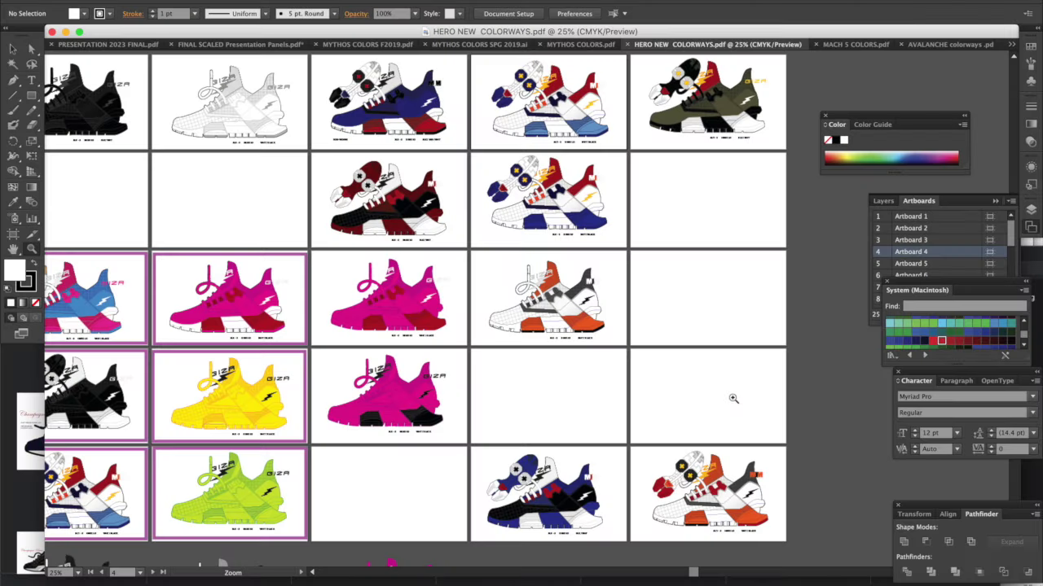
pyautogui.hscroll(-2, 733, 398)
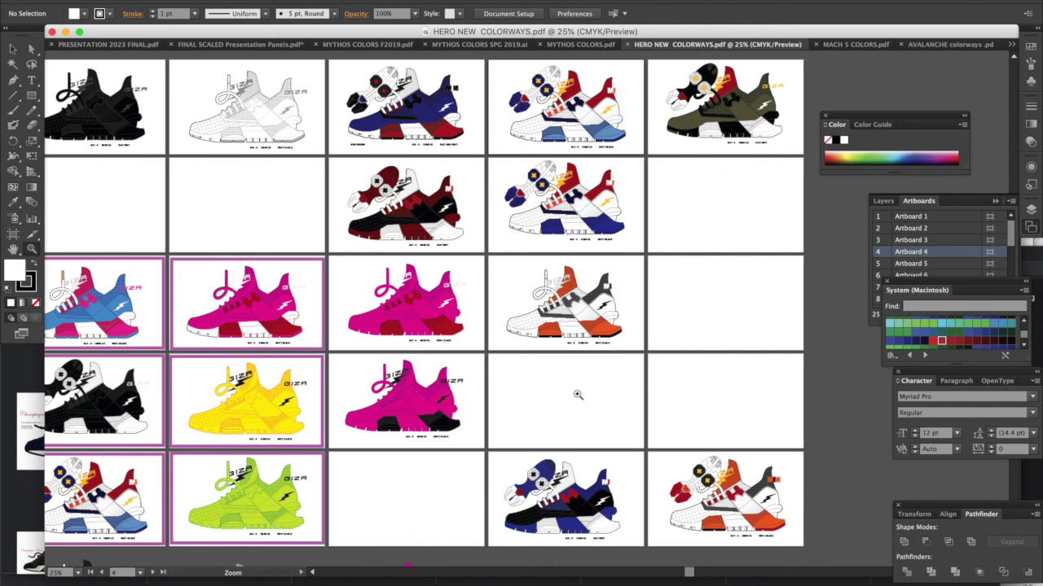
pyautogui.hscroll(-5, 668, 366)
pyautogui.scroll(2, 668, 367)
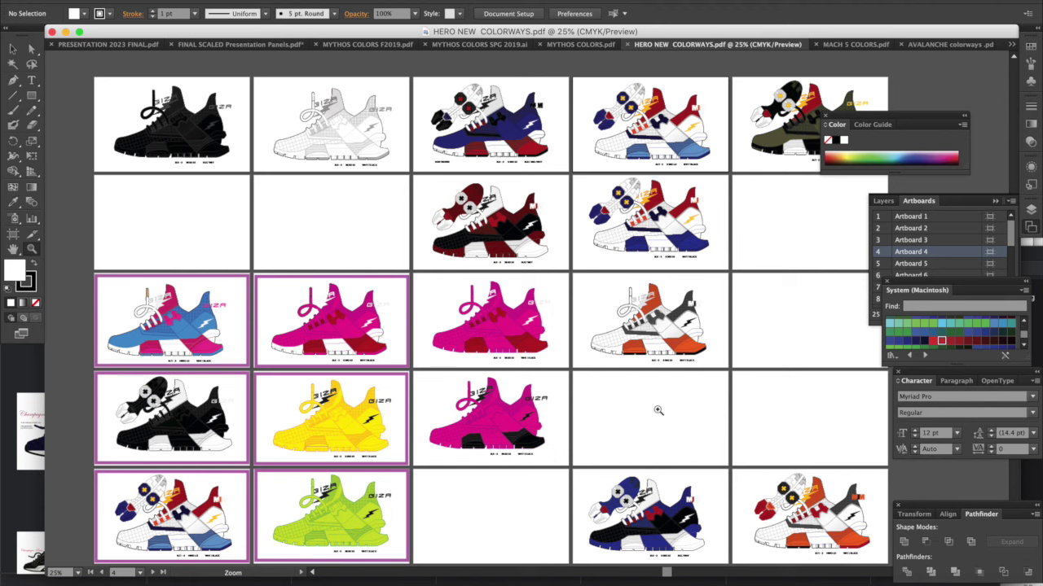
# Inspect the white HERO LO colorway with orange and grey collar up close, and return to the whole grid at 25%.
pyautogui.moveTo(581, 276); pyautogui.dragTo(725, 374)
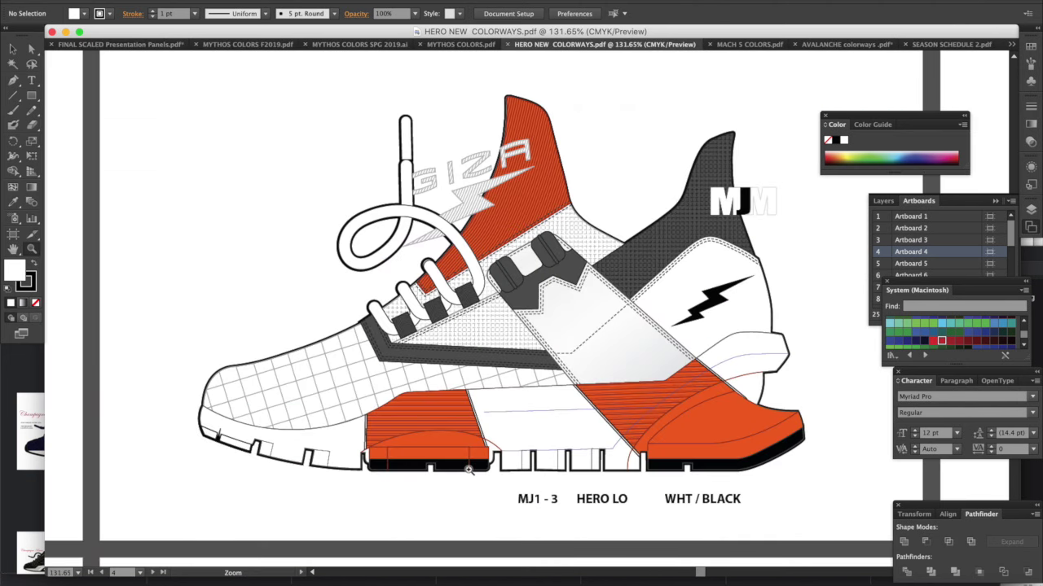
pyautogui.press('super+minus')
pyautogui.press('super+minus')
pyautogui.press('super+minus')
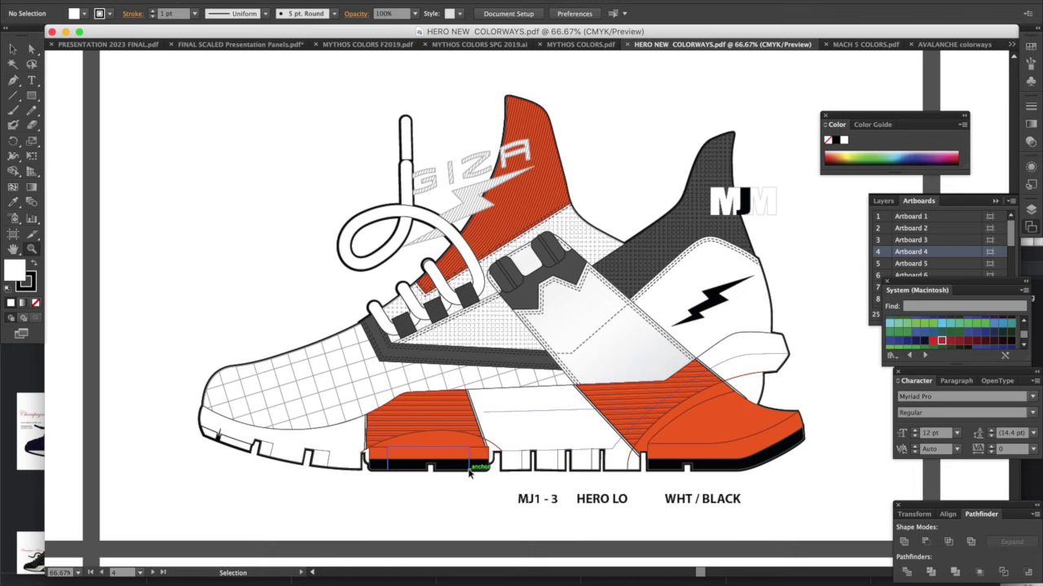
pyautogui.press('super+minus')
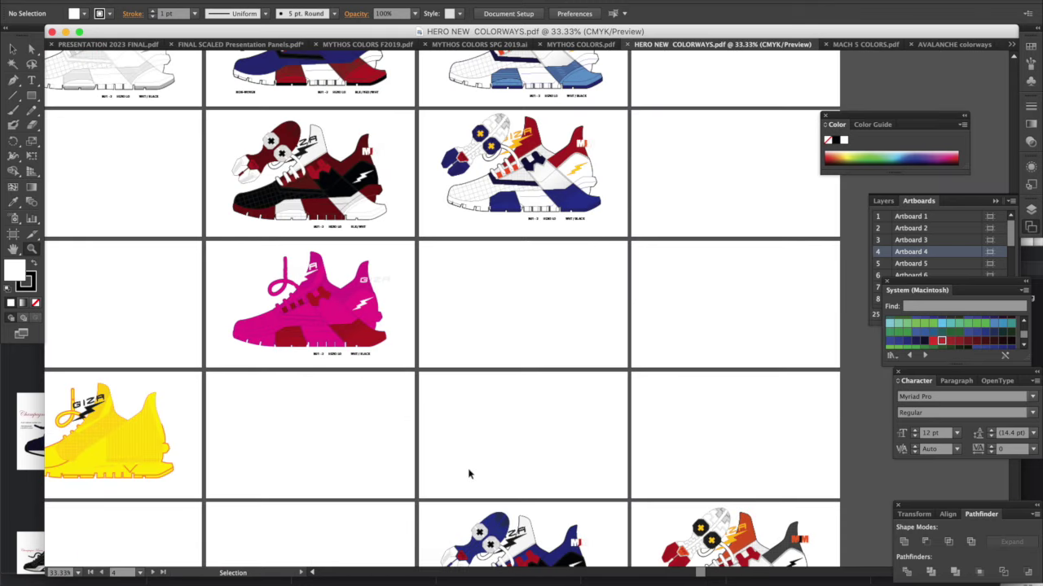
pyautogui.press('super+minus')
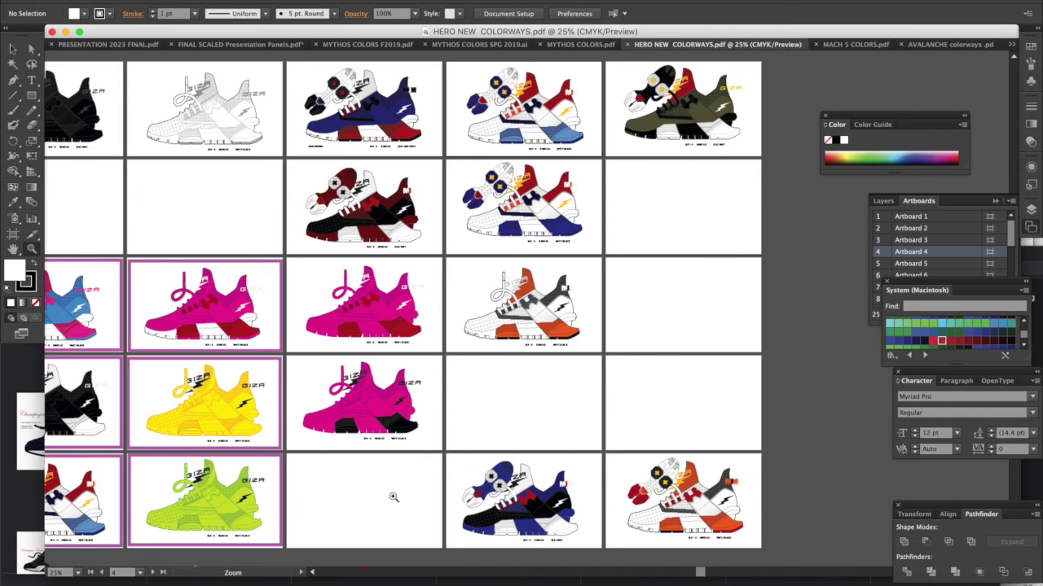
pyautogui.hscroll(-3, 392, 497)
pyautogui.hscroll(-2, 392, 497)
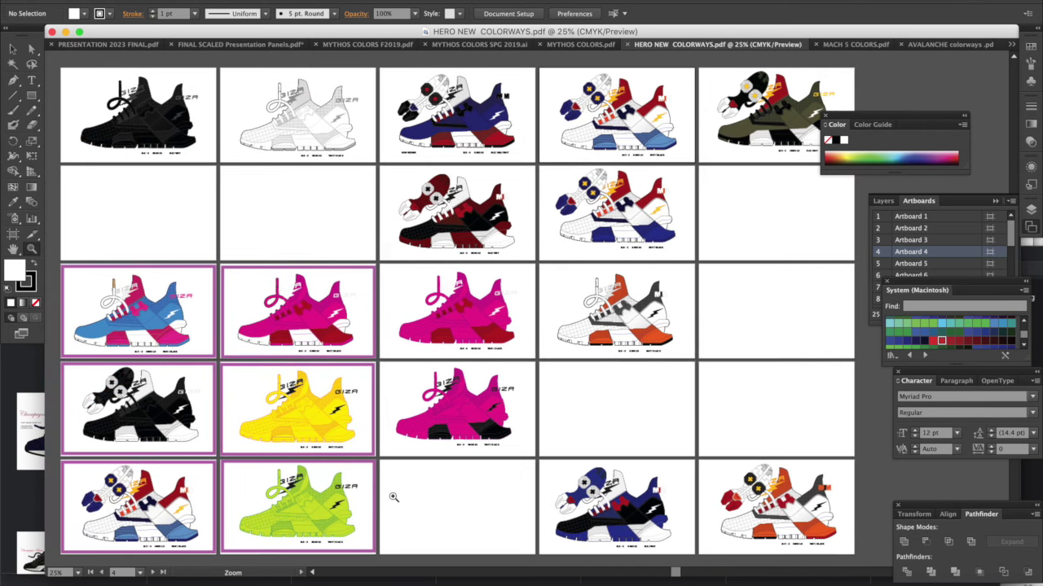
pyautogui.scroll(1, 393, 497)
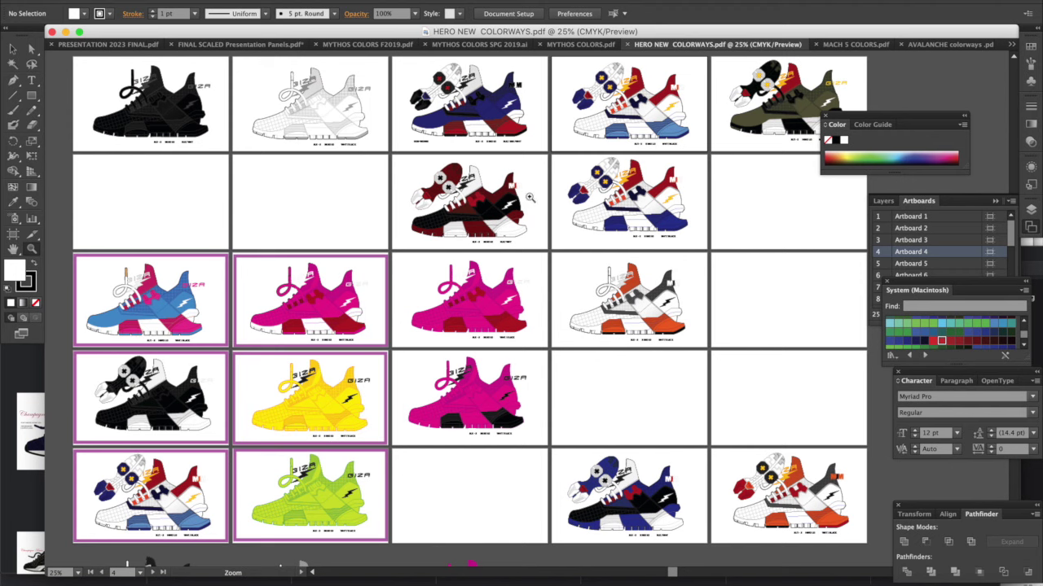
# Switch to MYTHOS COLORS.pdf and zoom in on the all-black colorway in the top row.
pyautogui.click(575, 45)
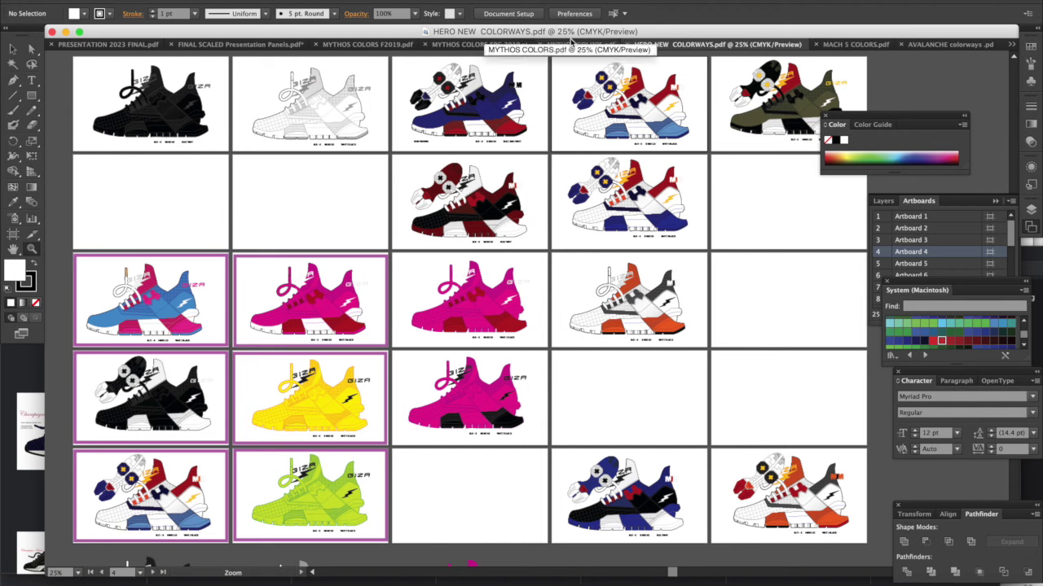
pyautogui.press('z')
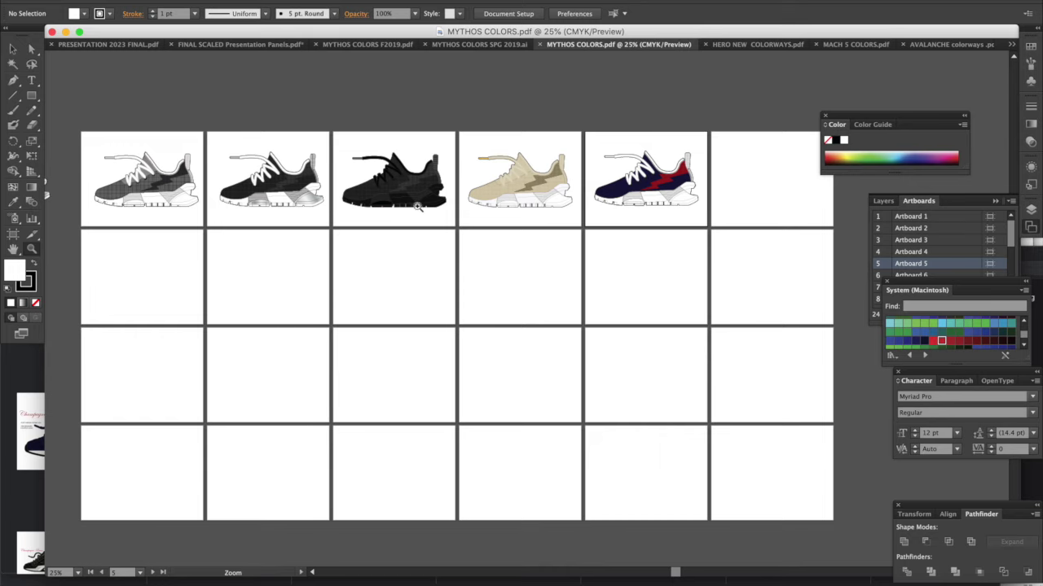
pyautogui.moveTo(335, 132); pyautogui.dragTo(457, 229)
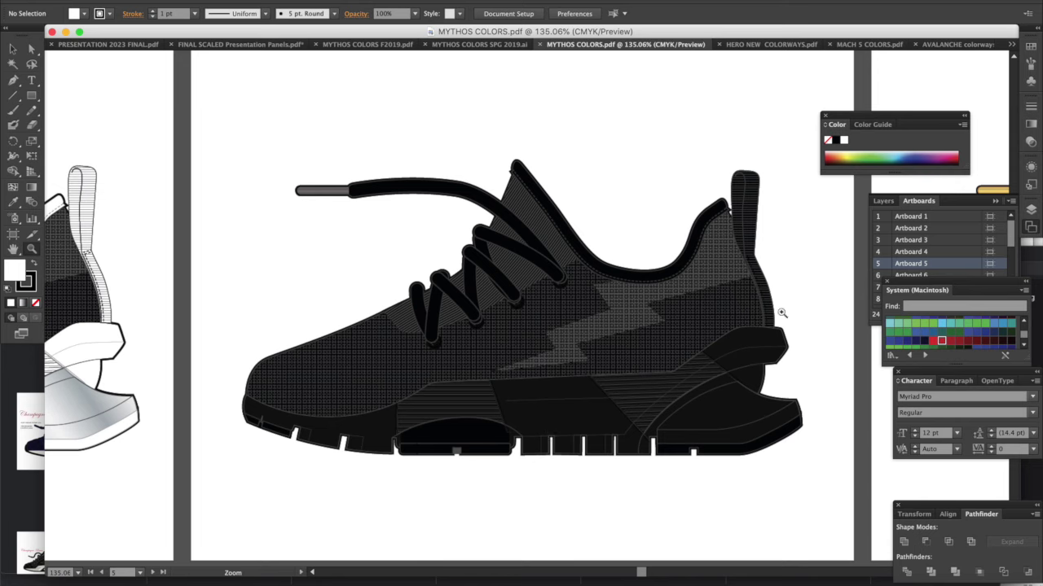
# Compare the all-black Mythos with its neighbour and zoom in on the black colorway with white laces and silver sole inserts.
pyautogui.keyDown('alt'); pyautogui.click(519, 378); pyautogui.keyUp('alt')
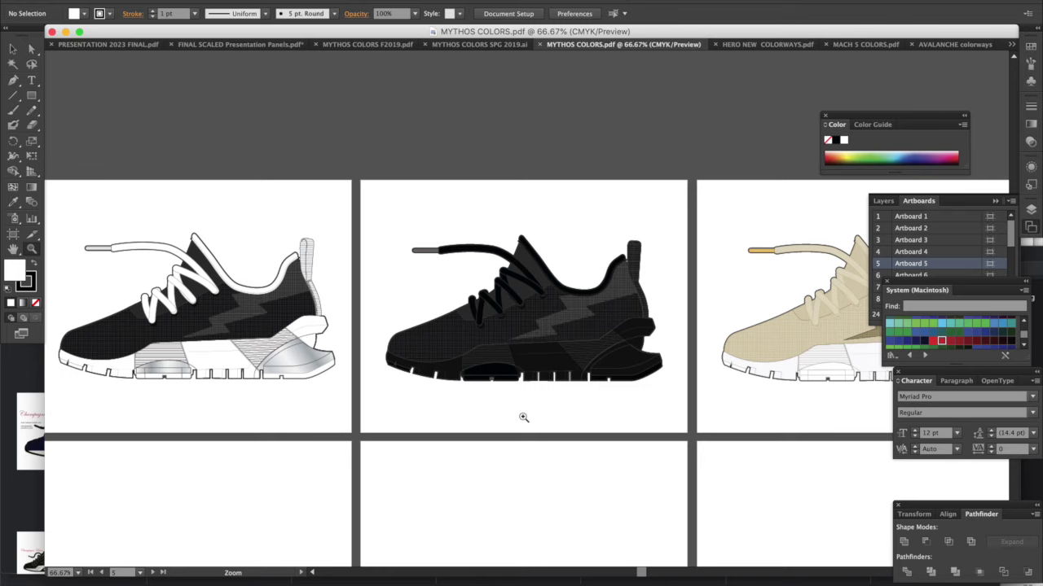
pyautogui.hscroll(-5, 523, 417)
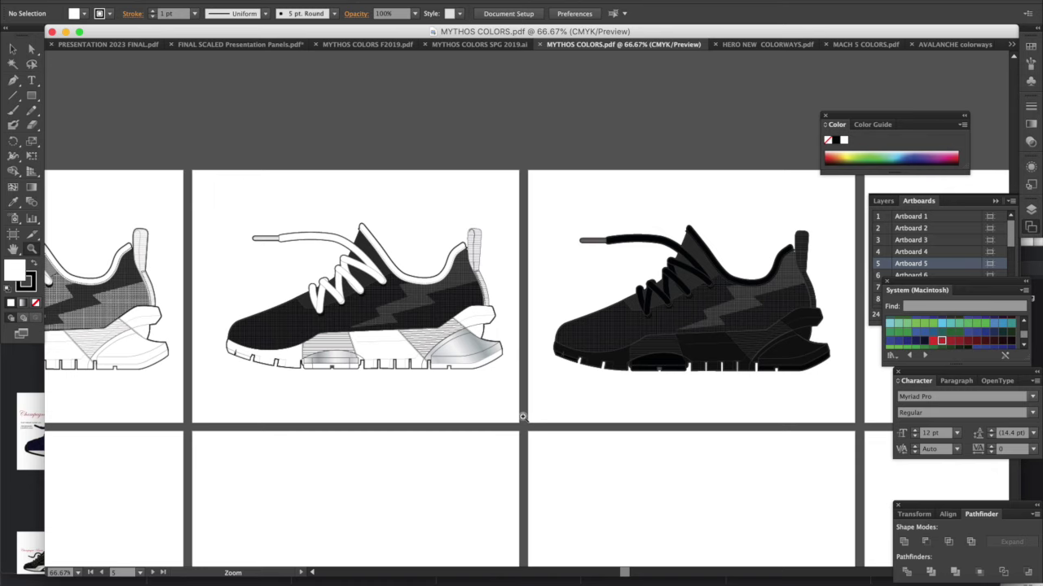
pyautogui.hscroll(-3, 523, 417)
pyautogui.scroll(1, 523, 417)
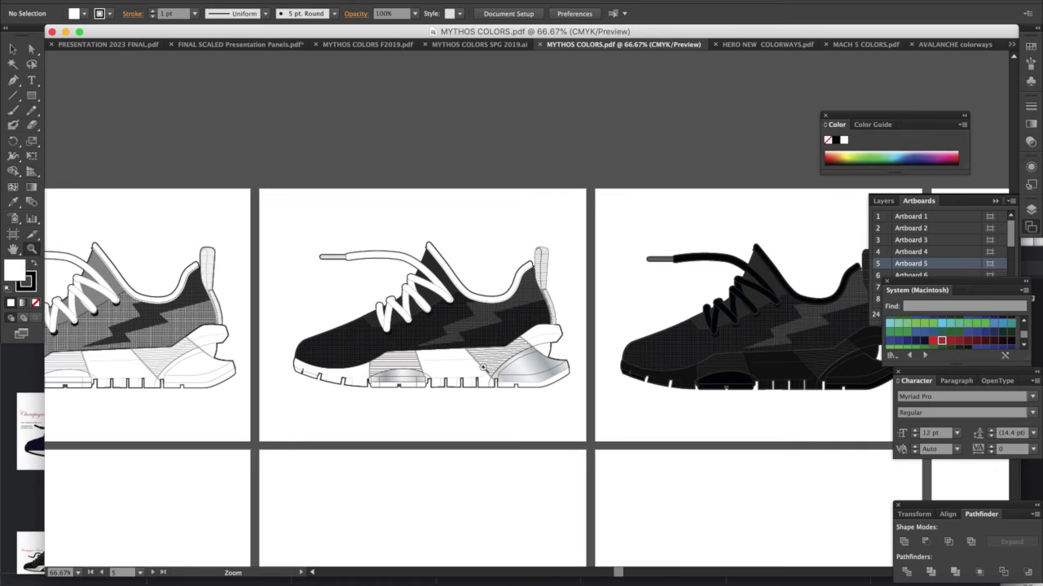
pyautogui.moveTo(275, 208); pyautogui.dragTo(580, 420)
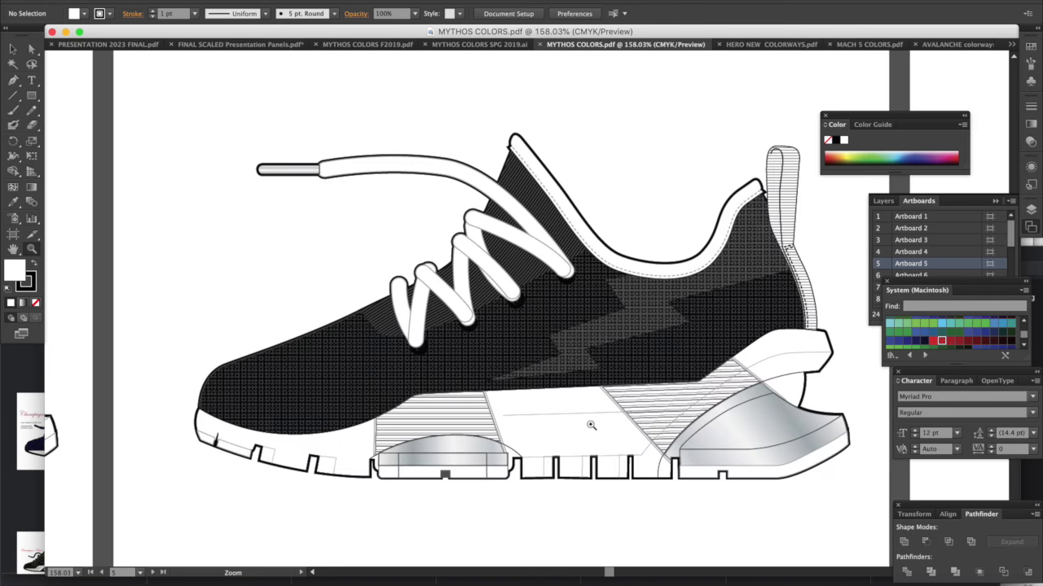
# Compare the grey, black, beige and navy-red Mythos colorways along the row at 66.67%.
pyautogui.hotkey('ctrl', '-')
pyautogui.hotkey('ctrl', '-')
pyautogui.hotkey('ctrl', '-')
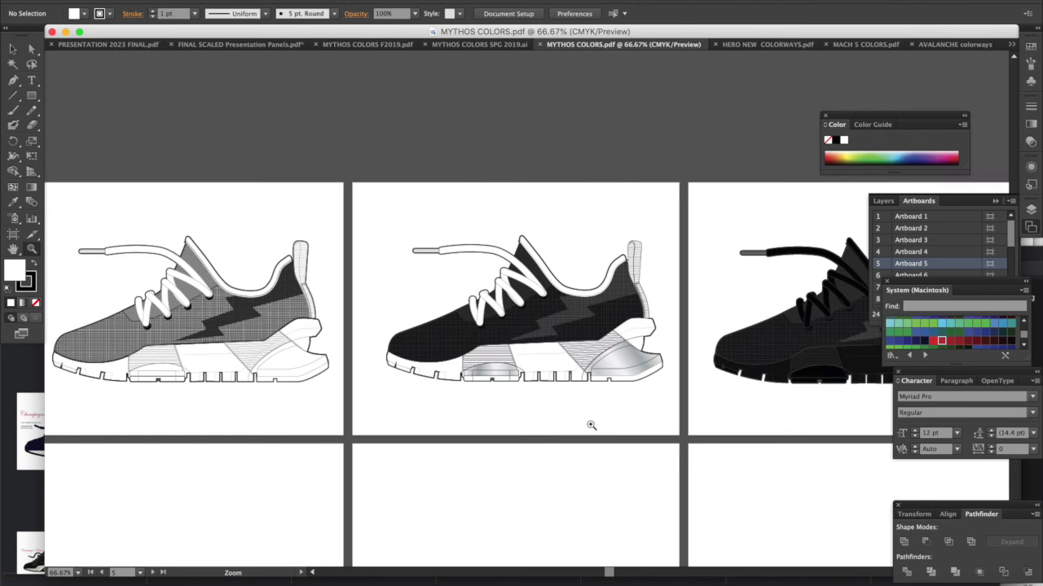
pyautogui.hscroll(-5, 591, 425)
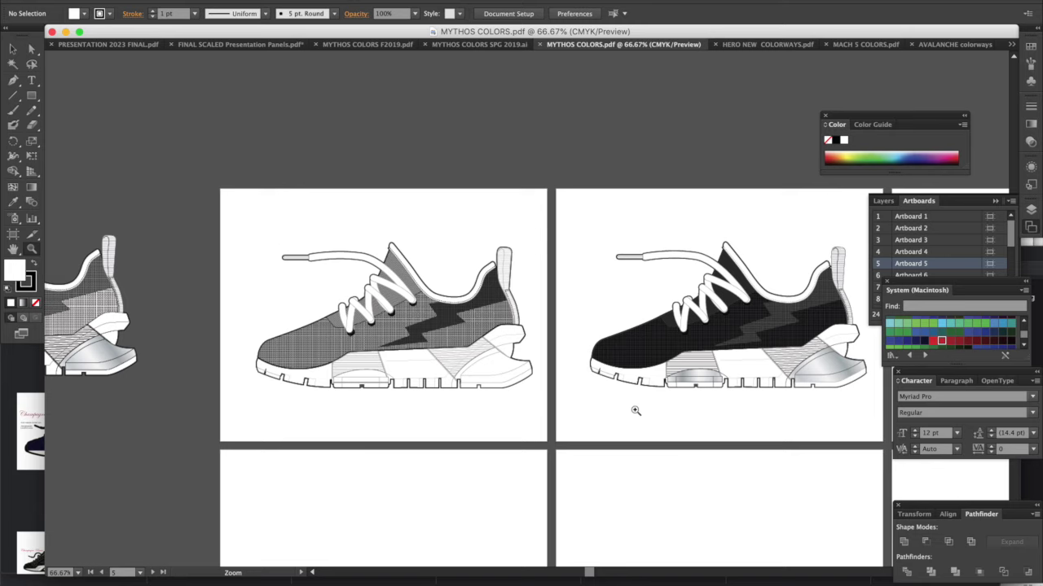
pyautogui.hscroll(15, 636, 410)
pyautogui.hscroll(10, 635, 410)
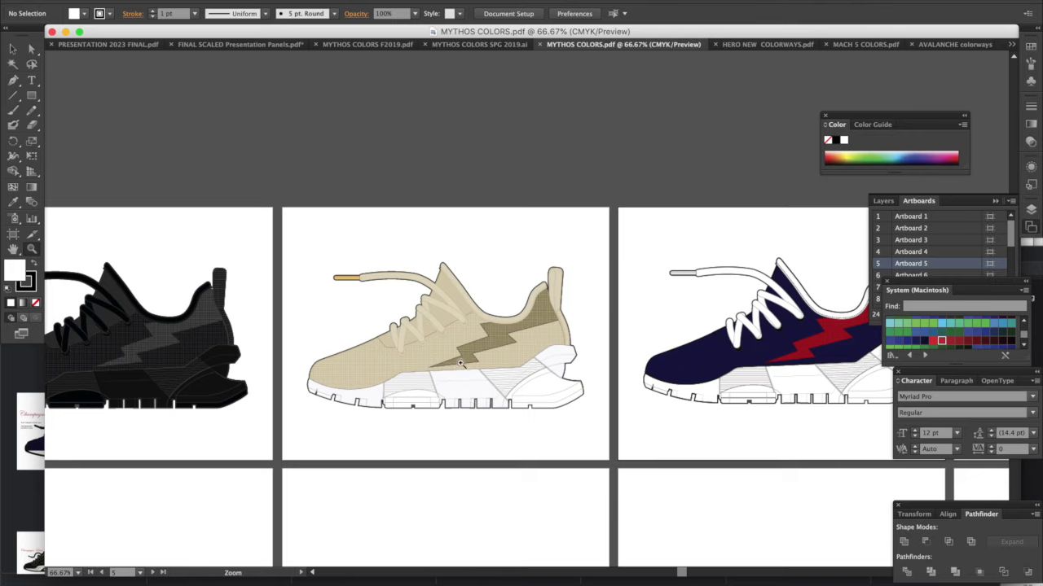
# Zoom out to 33.33% and look across the top row of Mythos colorways back to the grey one.
pyautogui.keyDown('alt'); pyautogui.click(401, 417); pyautogui.keyUp('alt')
pyautogui.keyDown('alt'); pyautogui.click(401, 416); pyautogui.keyUp('alt')
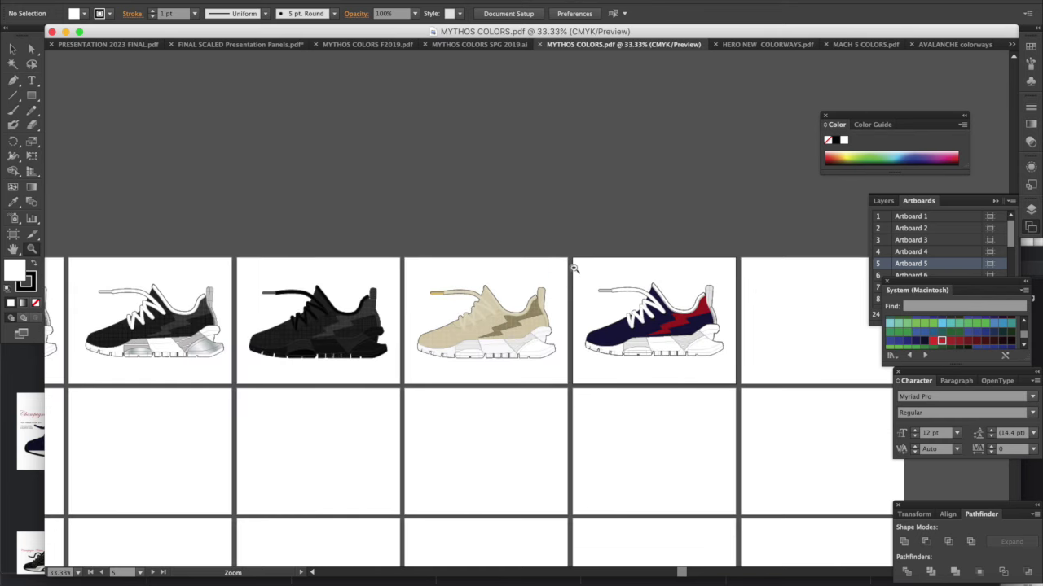
pyautogui.hscroll(-1, 584, 327)
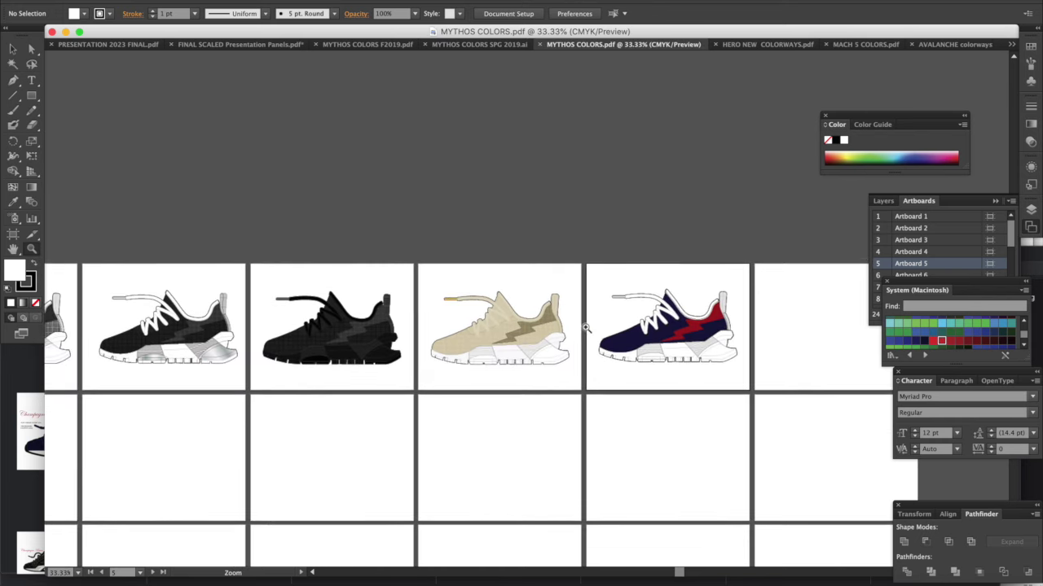
pyautogui.hscroll(-4, 585, 327)
pyautogui.scroll(1, 585, 327)
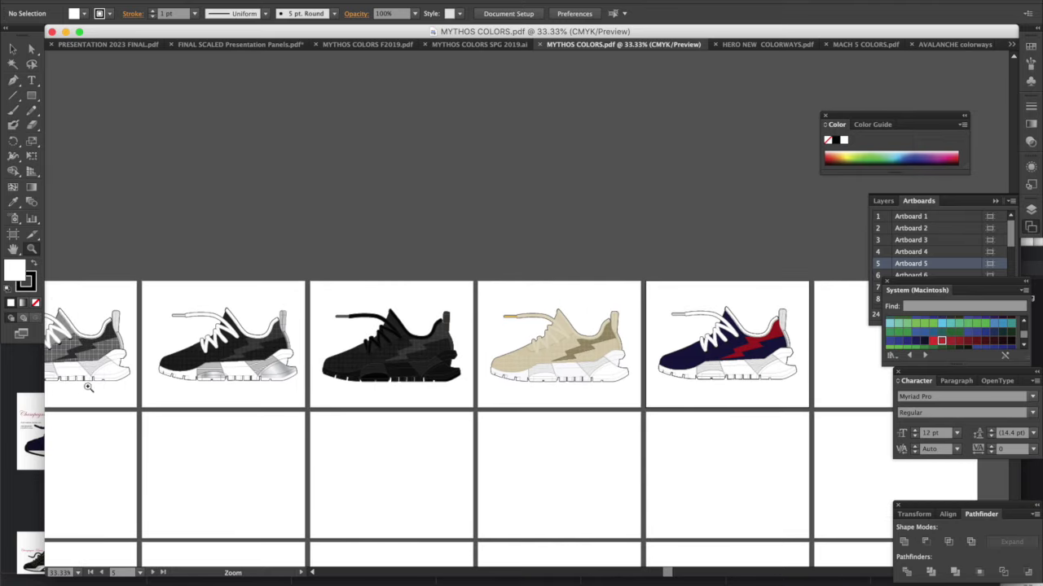
pyautogui.hscroll(-6, 168, 396)
pyautogui.scroll(-1, 168, 396)
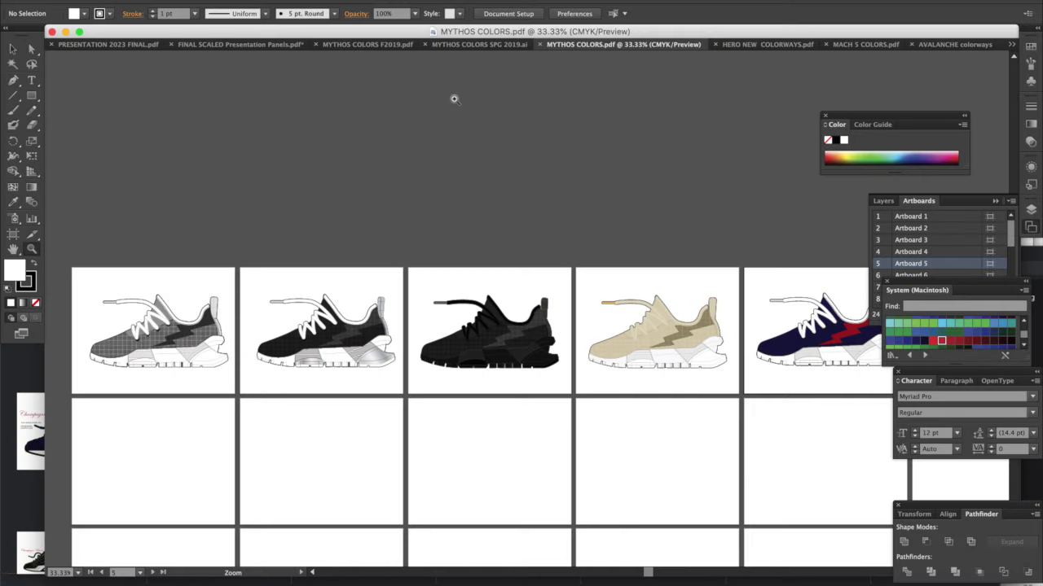
# Check the MYTHOS COLORS SPG 2019.ai grid, and return to MYTHOS COLORS.pdf for a close view of the navy and red colorway.
pyautogui.click(473, 45)
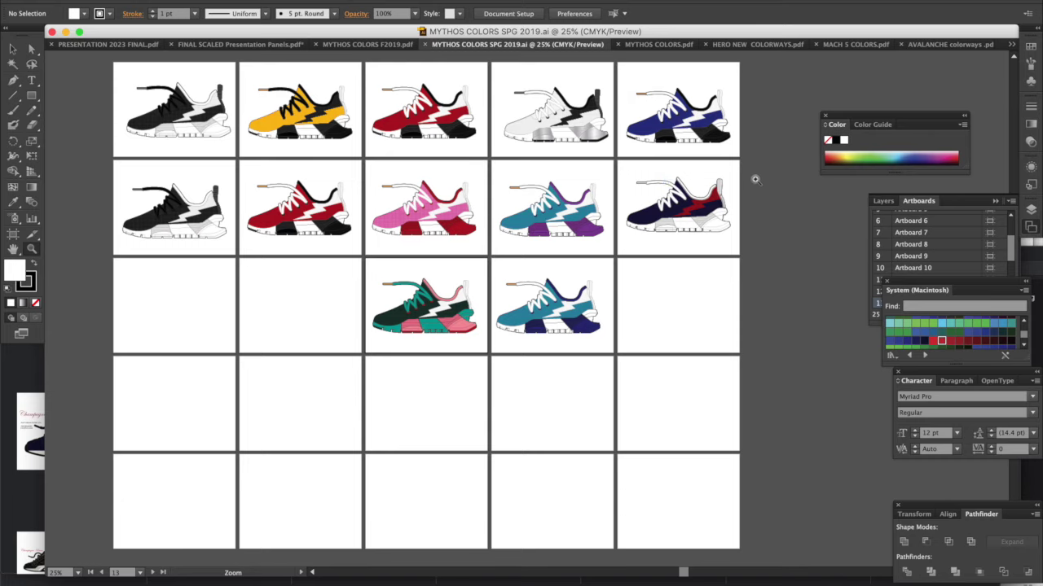
pyautogui.click(652, 45)
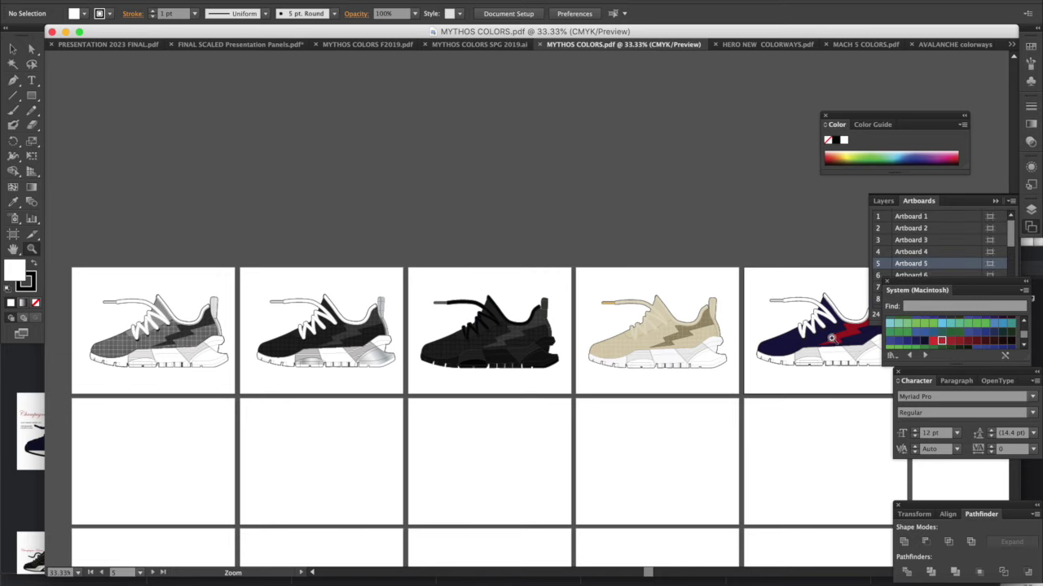
pyautogui.hscroll(3, 818, 382)
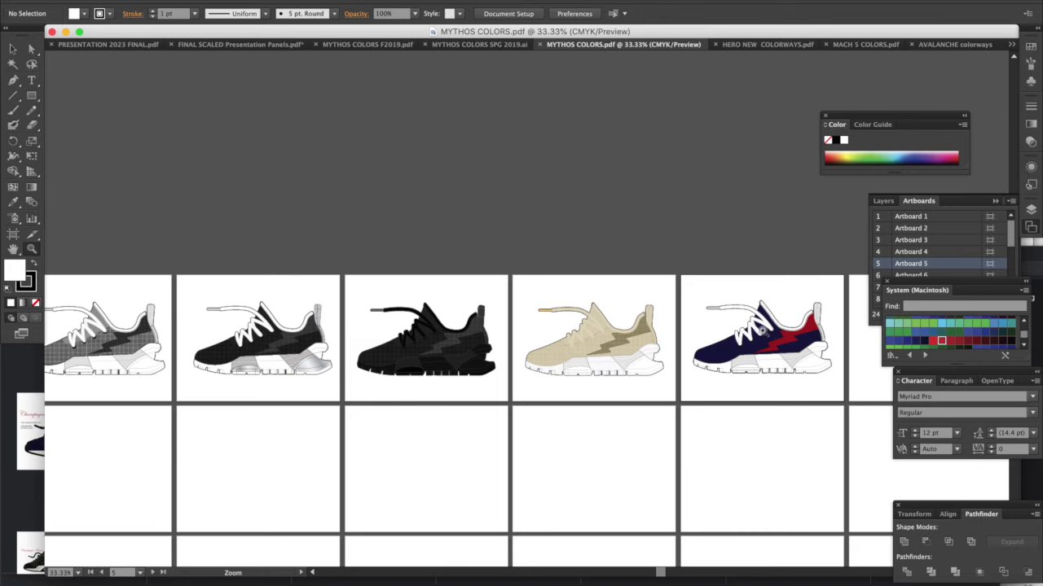
pyautogui.moveTo(676, 274); pyautogui.dragTo(862, 411)
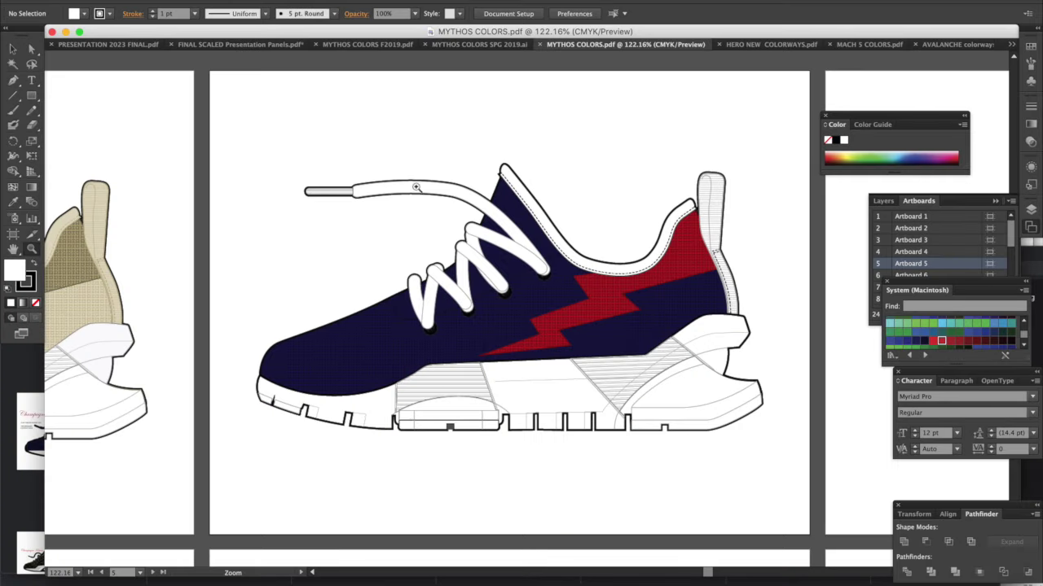
# Switch to MYTHOS COLORS SPG 2019.ai and zoom in on the yellow and black colorway in the top row.
pyautogui.click(485, 44)
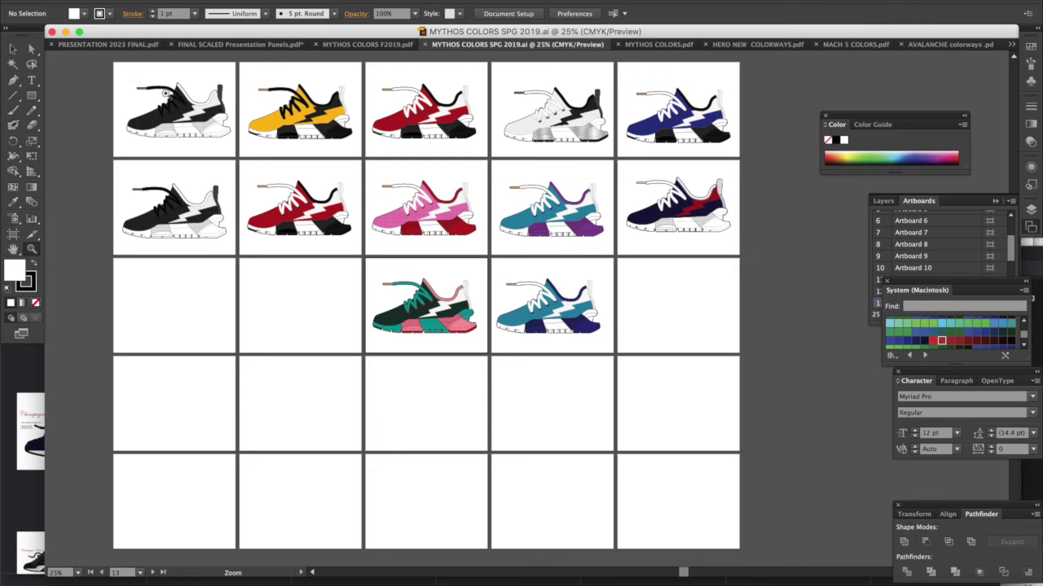
pyautogui.moveTo(235, 64); pyautogui.dragTo(373, 169)
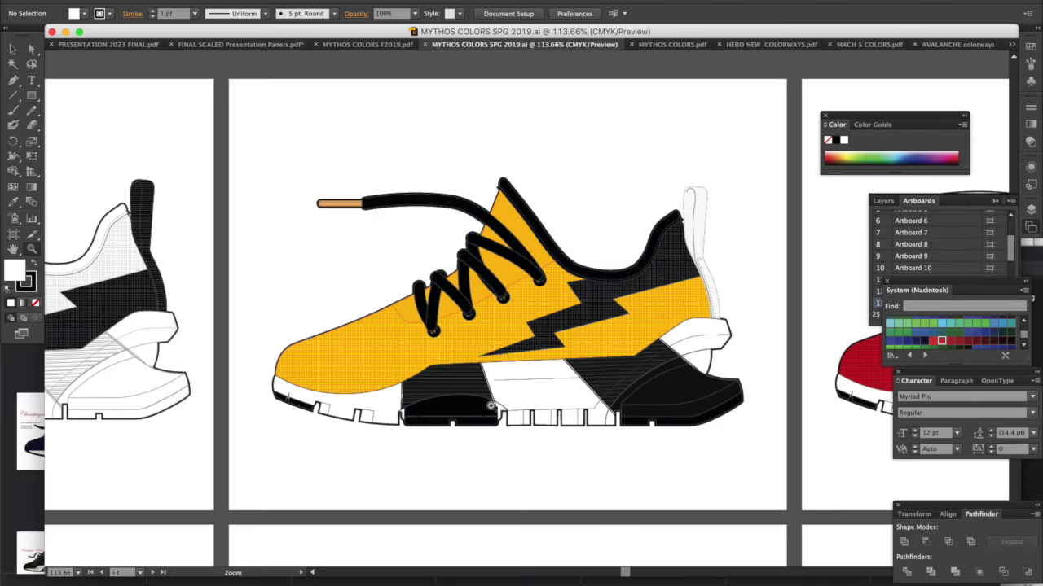
# Examine the red Mythos colorways with black and white soles close up, below and beside the yellow one.
pyautogui.scroll(-2, 490, 405)
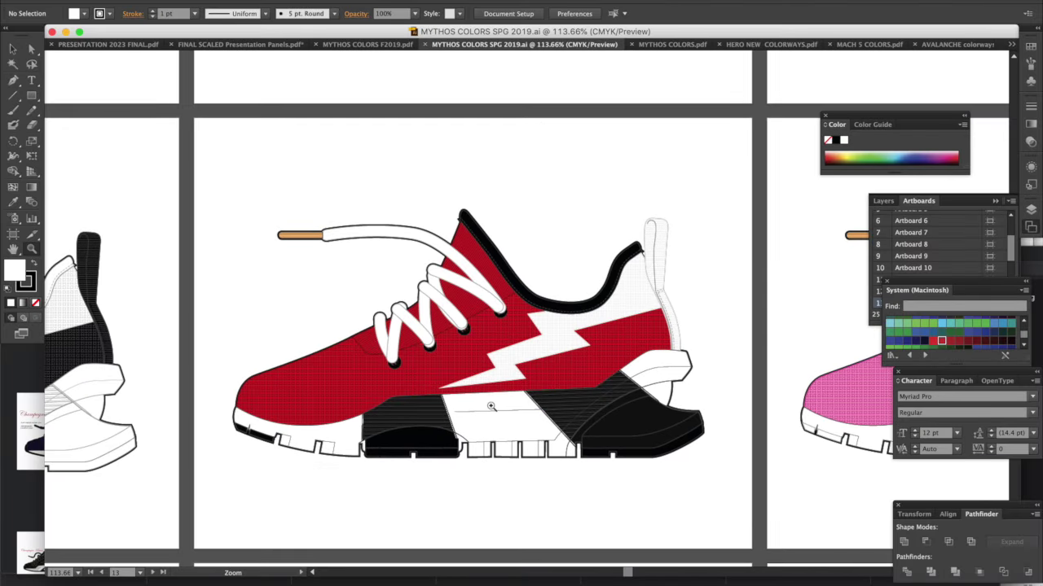
pyautogui.scroll(-2, 494, 400)
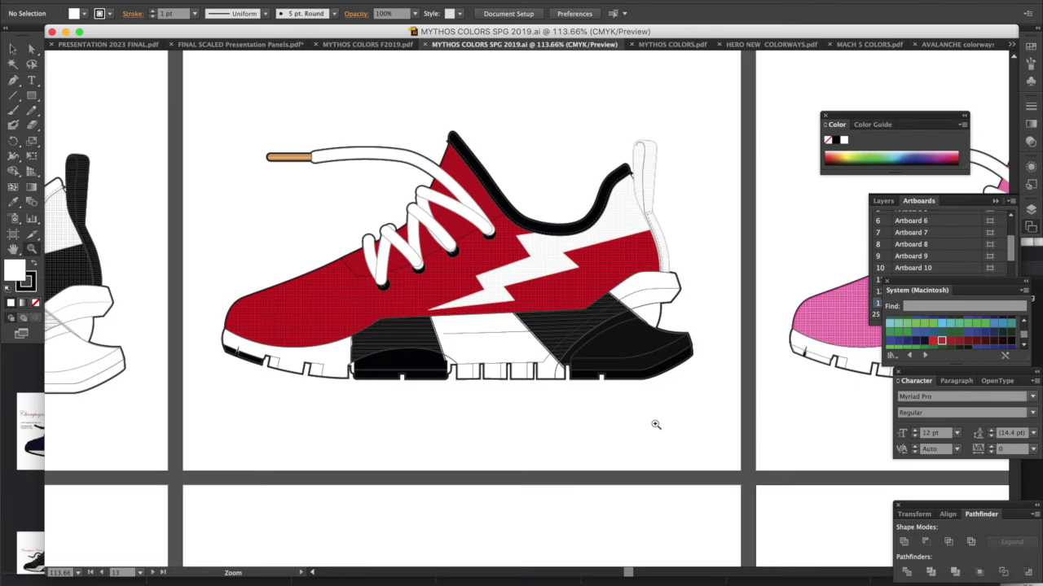
pyautogui.hscroll(6, 656, 424)
pyautogui.scroll(2, 656, 425)
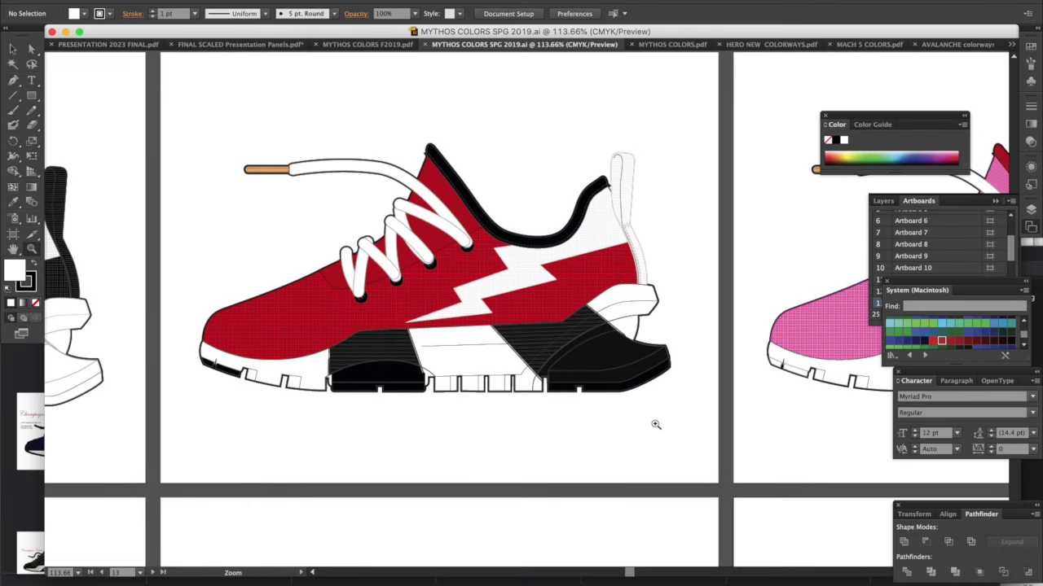
pyautogui.hscroll(5, 656, 425)
pyautogui.scroll(10, 656, 424)
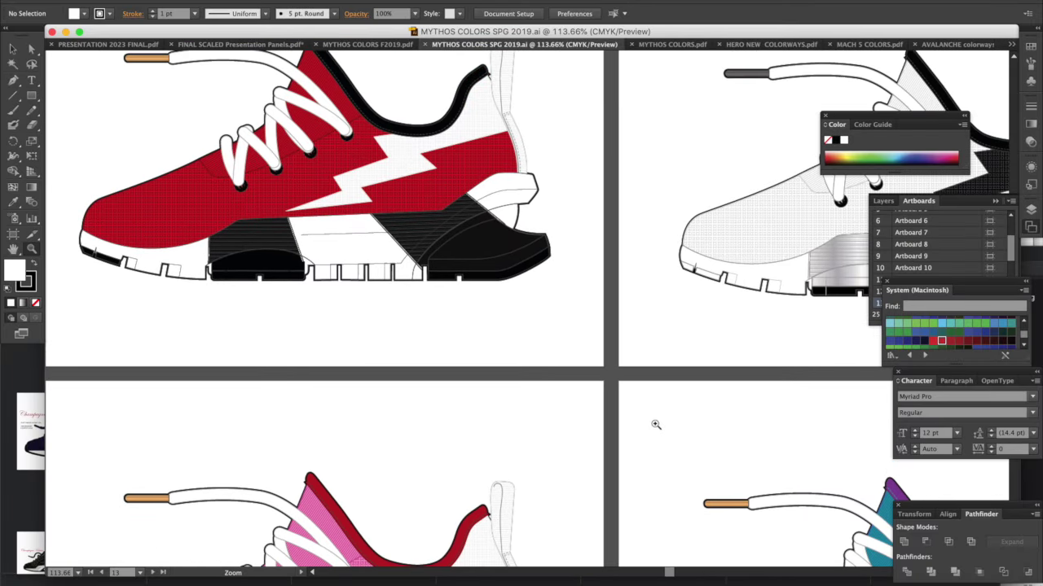
# View the white and silver colorway and the blue colorway at the end of the first row.
pyautogui.hscroll(20, 655, 425)
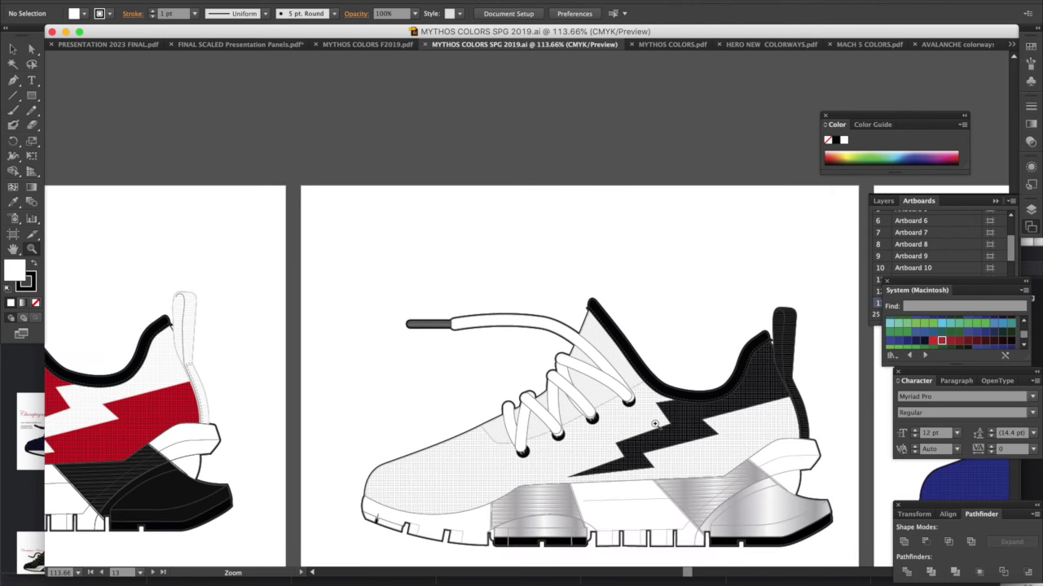
pyautogui.scroll(-2, 656, 424)
pyautogui.hscroll(2, 656, 424)
pyautogui.hscroll(-7, 655, 425)
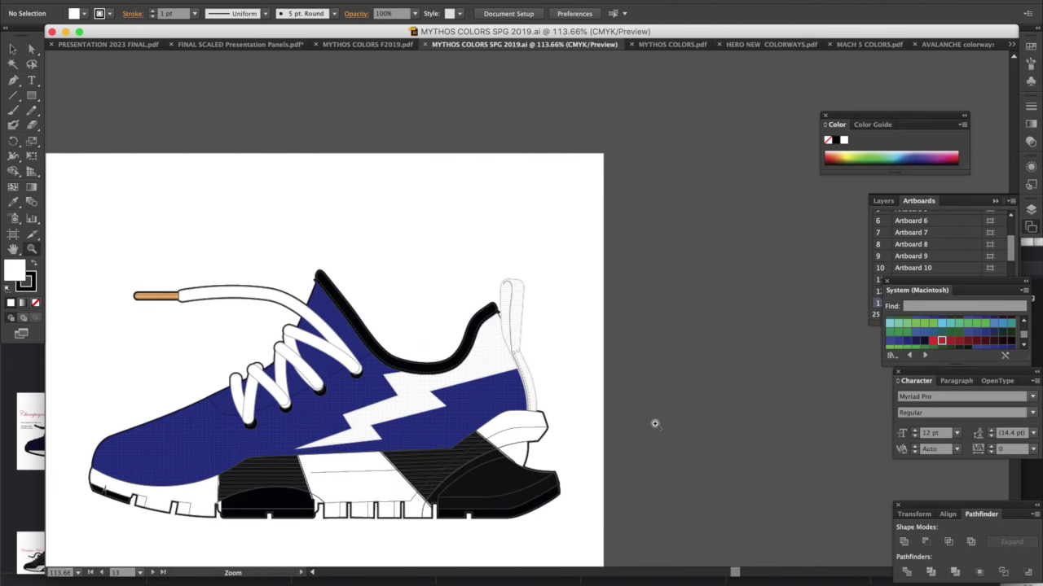
pyautogui.scroll(-4, 656, 425)
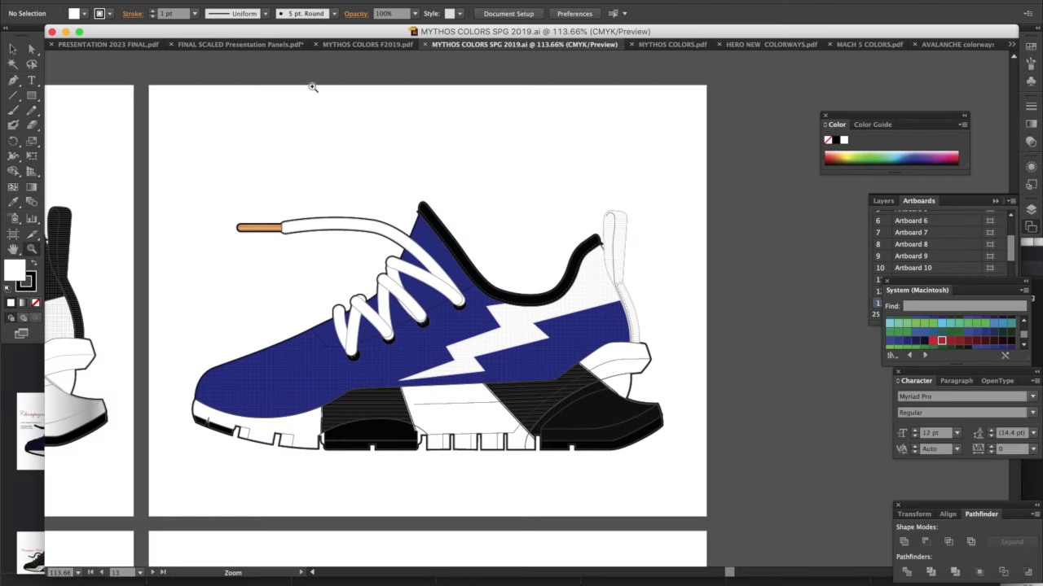
# Zoom out to 50% and look back across the first two rows of Mythos colorways.
pyautogui.press('super+minus')
pyautogui.press('super+minus')
pyautogui.press('super+minus')
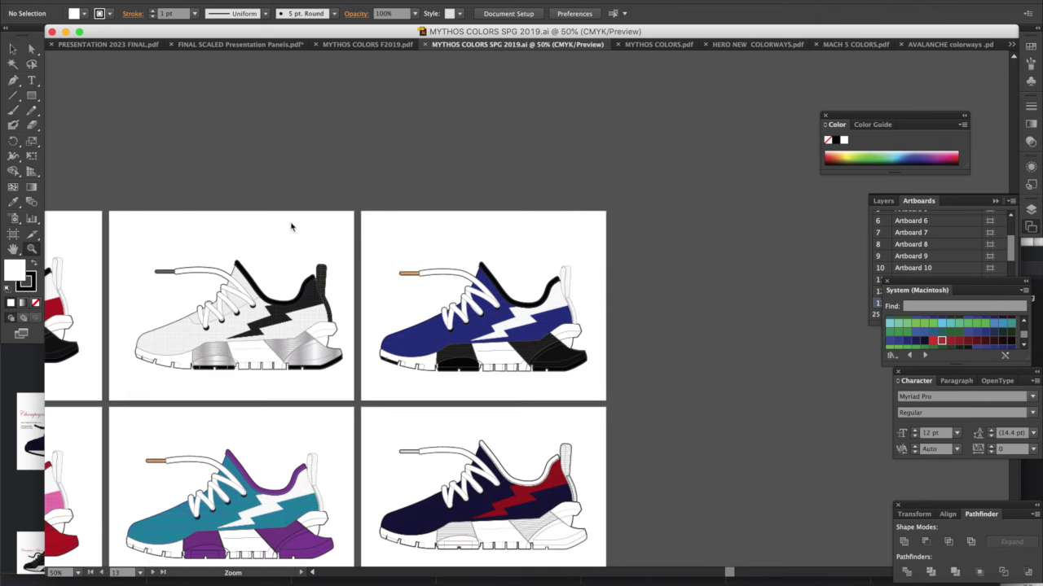
pyautogui.hscroll(-10, 331, 382)
pyautogui.scroll(-4, 330, 382)
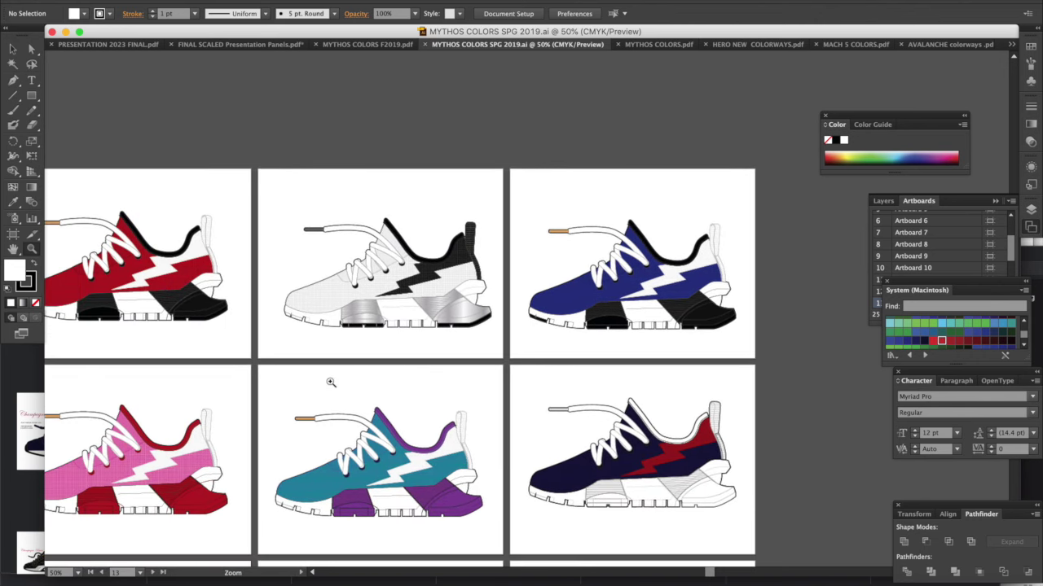
pyautogui.hscroll(-4, 331, 382)
pyautogui.scroll(-2, 331, 382)
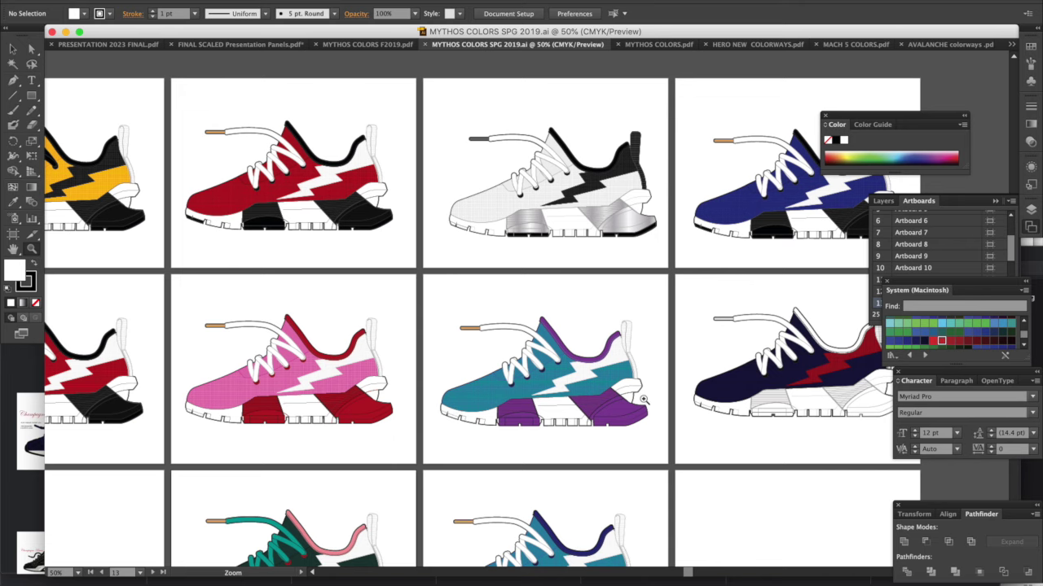
# Compare the pink, teal-purple, navy-red and dark green colorways across the second and third rows.
pyautogui.hscroll(-1, 541, 373)
pyautogui.scroll(-4, 542, 373)
pyautogui.hscroll(-1, 542, 373)
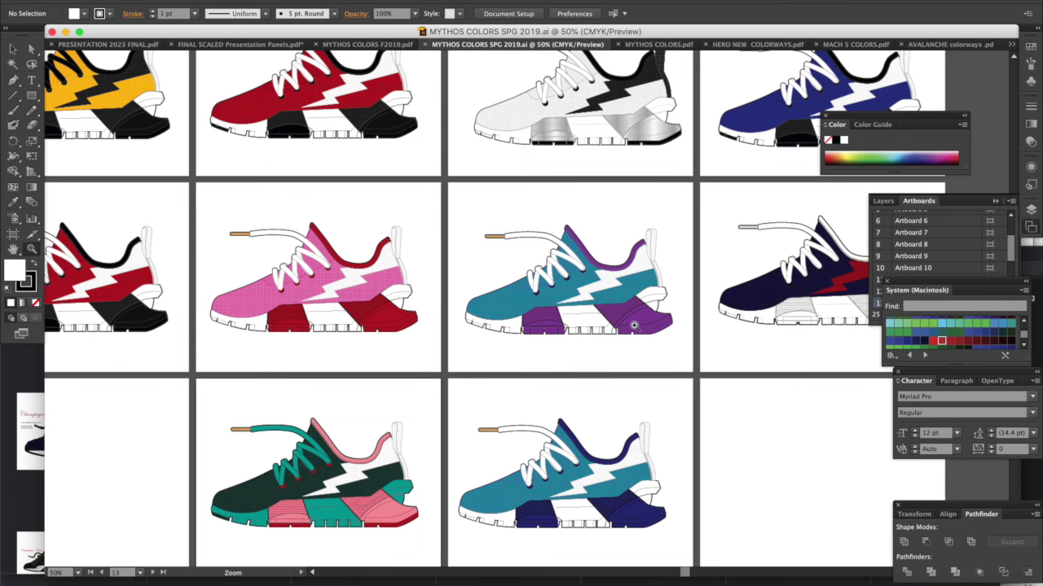
pyautogui.hscroll(5, 634, 325)
pyautogui.scroll(3, 634, 325)
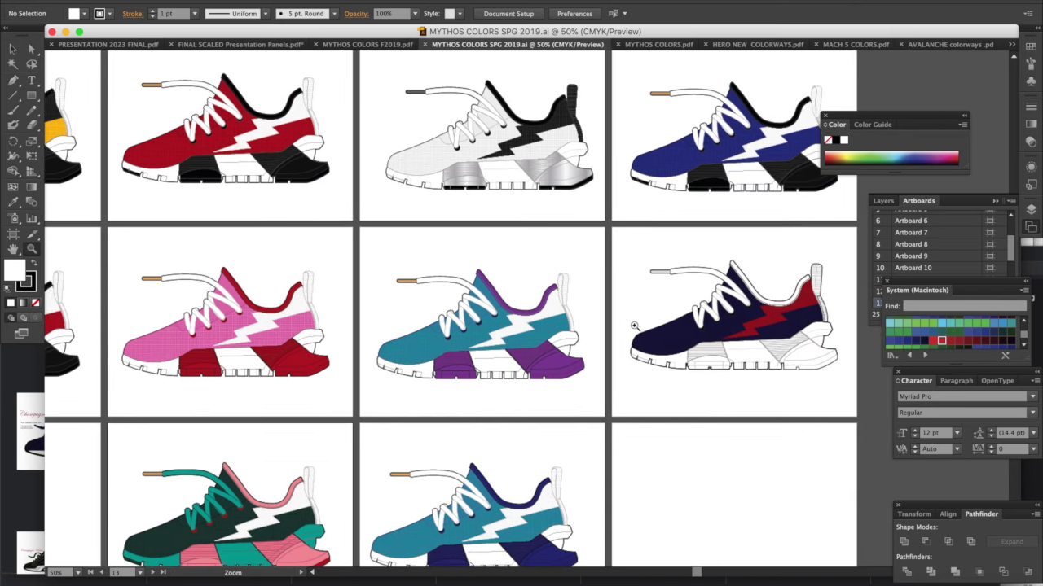
pyautogui.hscroll(-15, 634, 325)
pyautogui.hscroll(8, 633, 325)
pyautogui.scroll(-1, 633, 325)
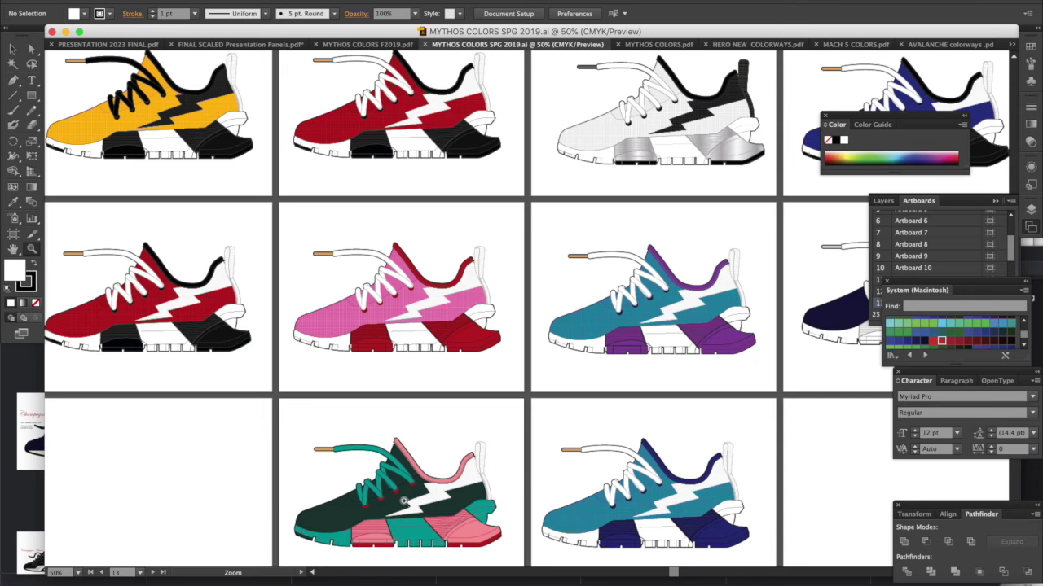
# Zoom in to 100% on the dark green, teal and pink colorway in the third row.
pyautogui.click(403, 493)
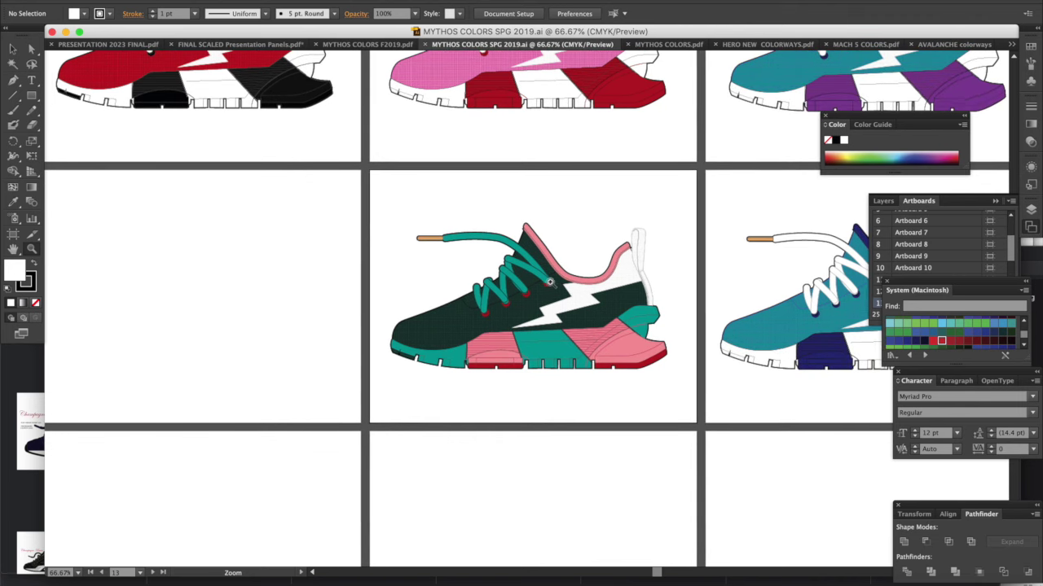
pyautogui.click(507, 400)
pyautogui.scroll(5, 604, 176)
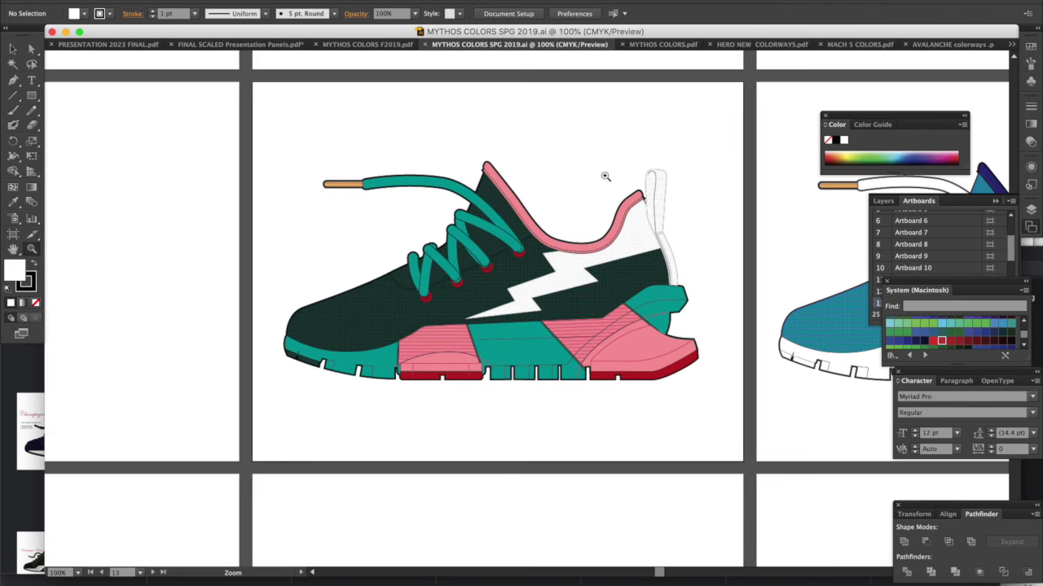